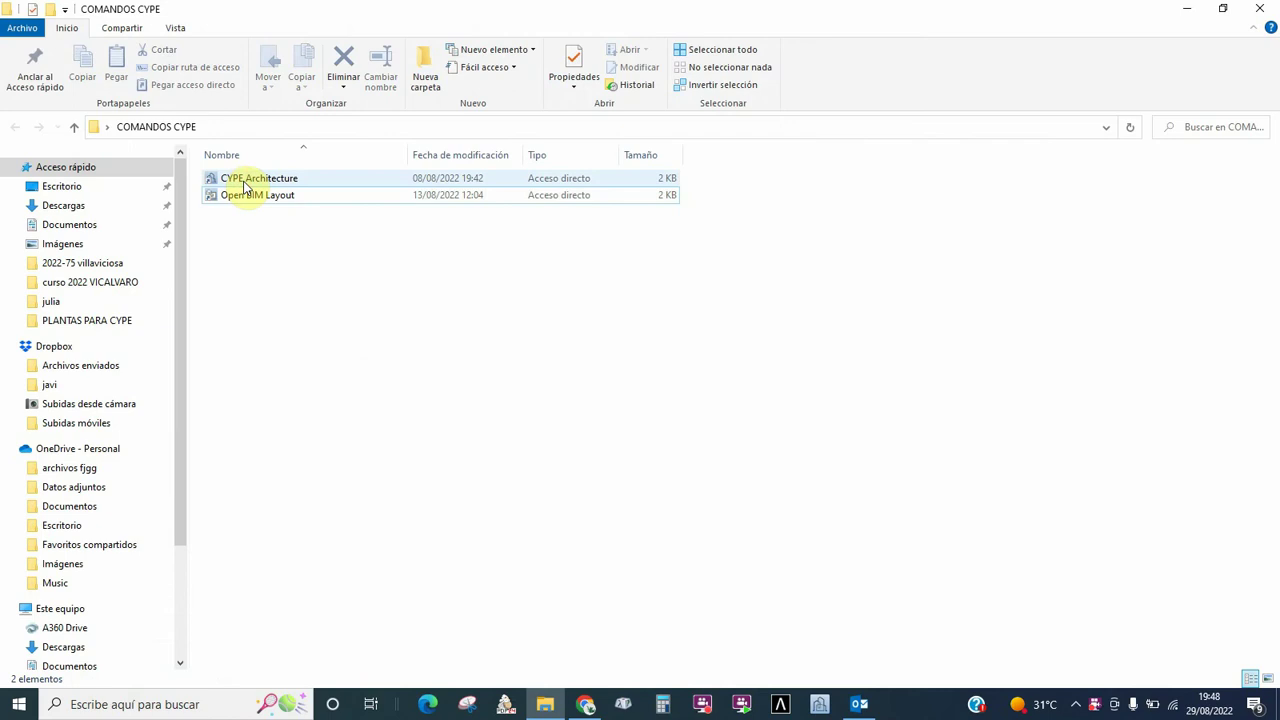
# Start CYPE Architecture v2023.b from its shortcut in the COMANDOS CYPE folder.
pyautogui.click(240, 180)
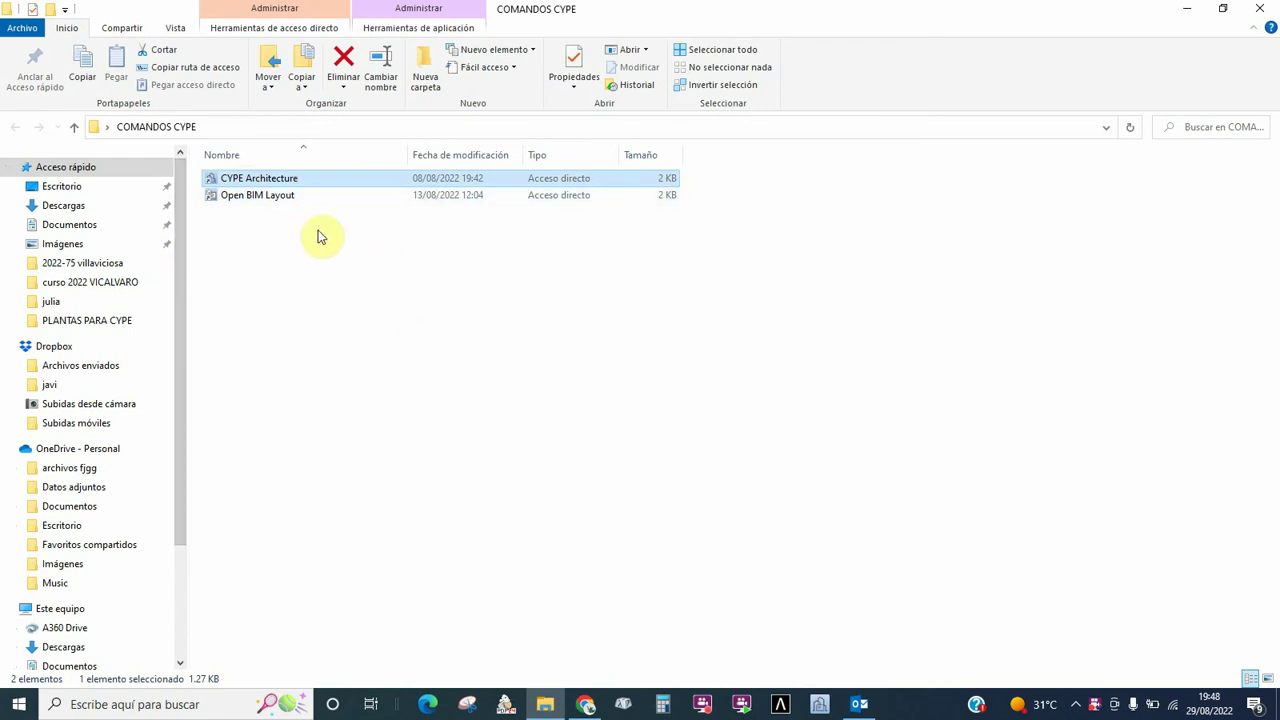
pyautogui.doubleClick(268, 180)
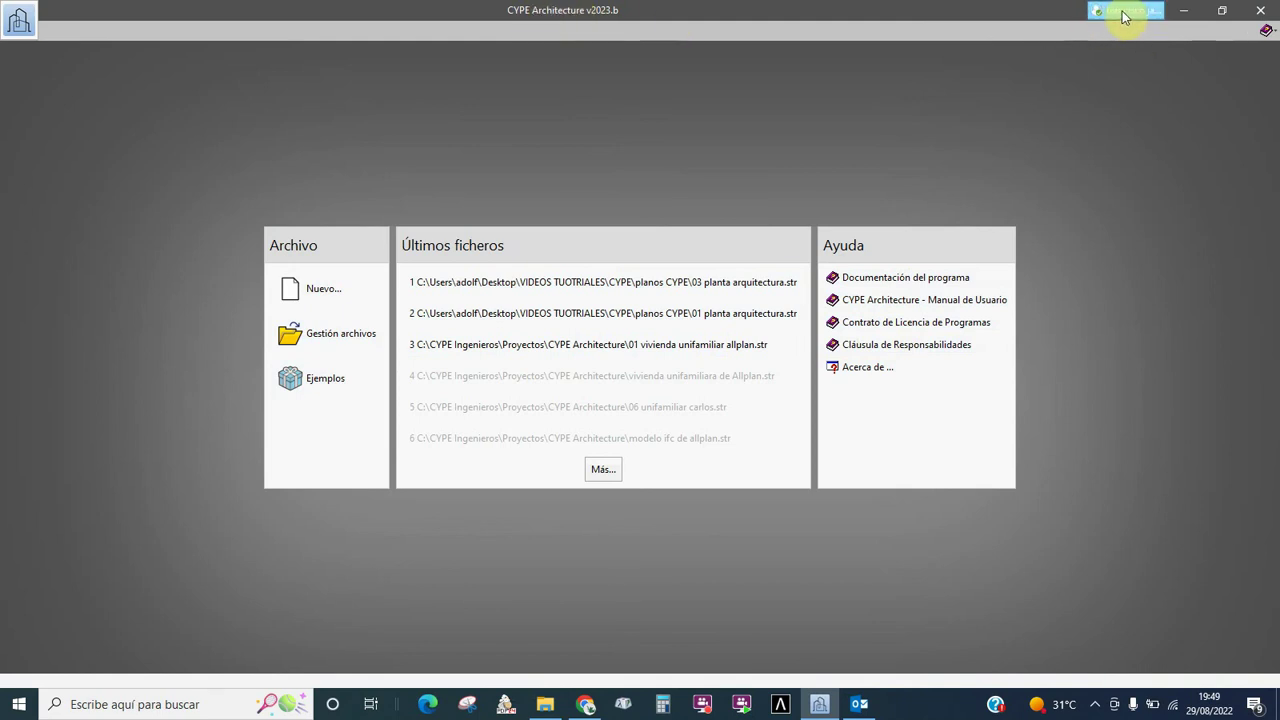
# Begin a new project and browse to the 00 TUTORIALES CYPE folder to save it.
pyautogui.click(317, 287)
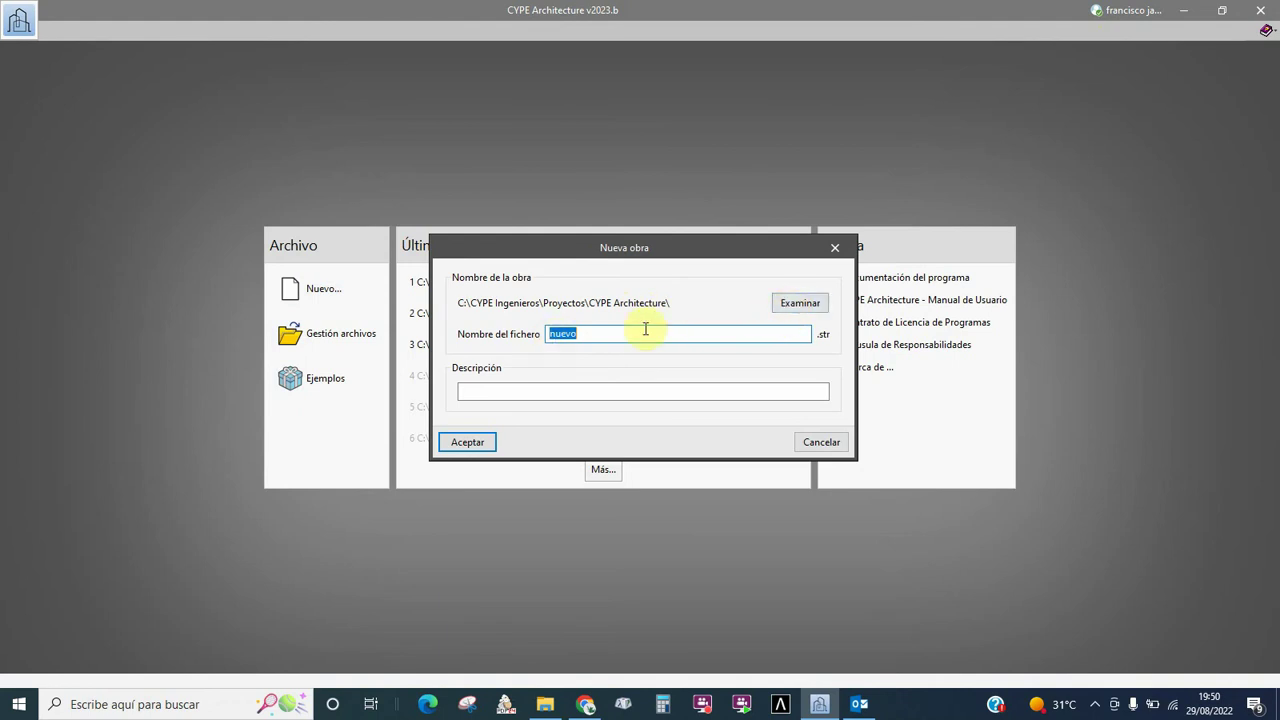
pyautogui.click(804, 302)
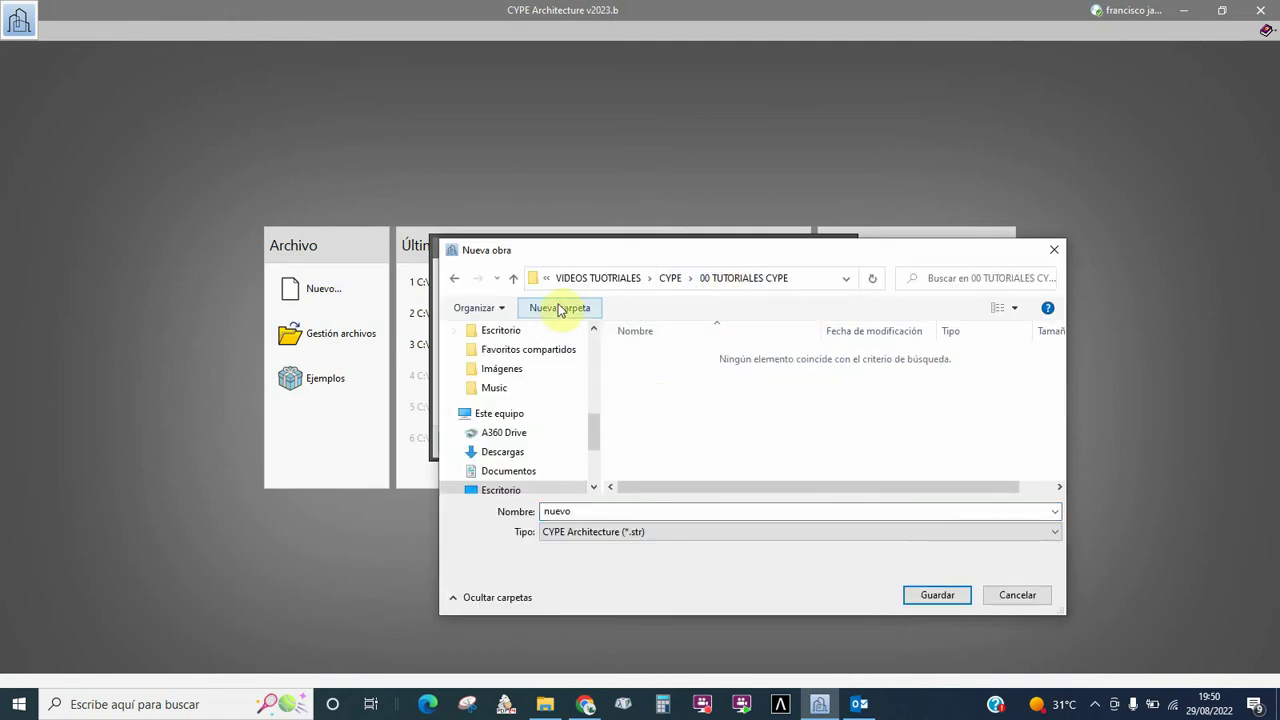
# Create a new folder named '01 PROYECTO TUTORIAL UNIFAMILIAR'.
pyautogui.click(557, 309)
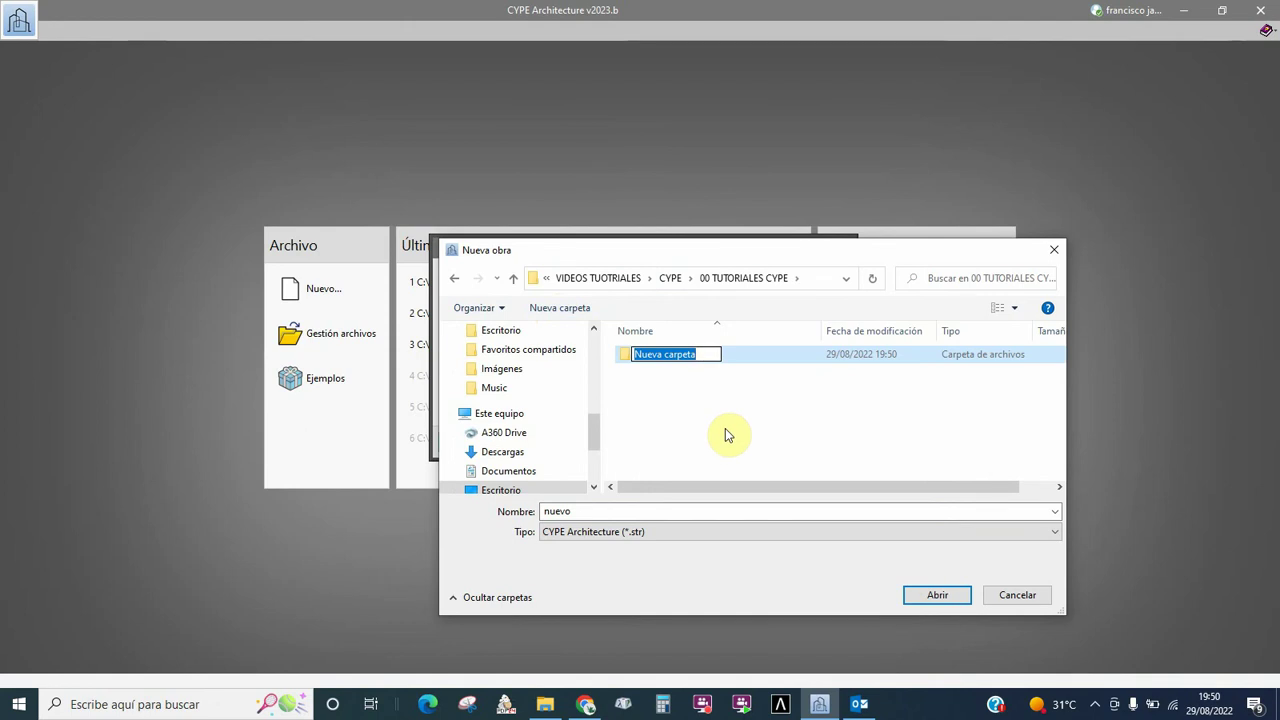
pyautogui.write('01 PR')
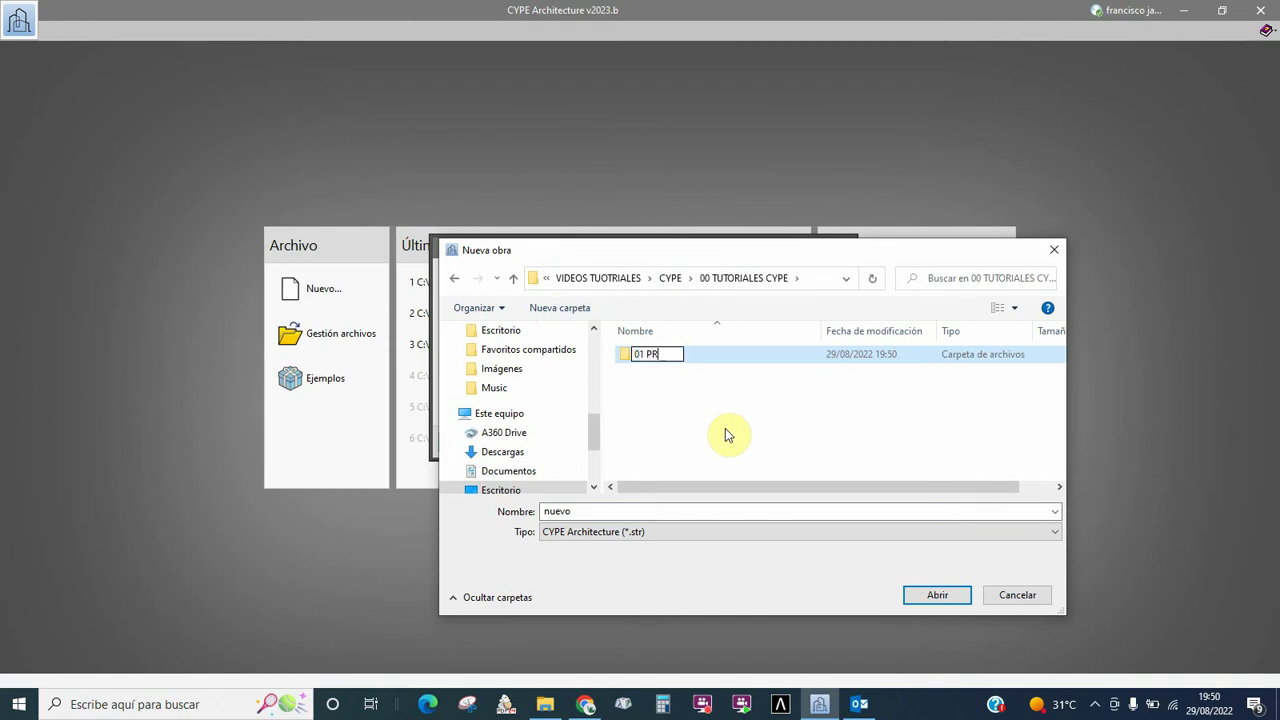
pyautogui.write('OYEC')
pyautogui.write('TO ')
pyautogui.write('TUT')
pyautogui.write('OR')
pyautogui.write('IAL ')
pyautogui.write('UNI')
pyautogui.write('FAL')
pyautogui.write('MILIAR')
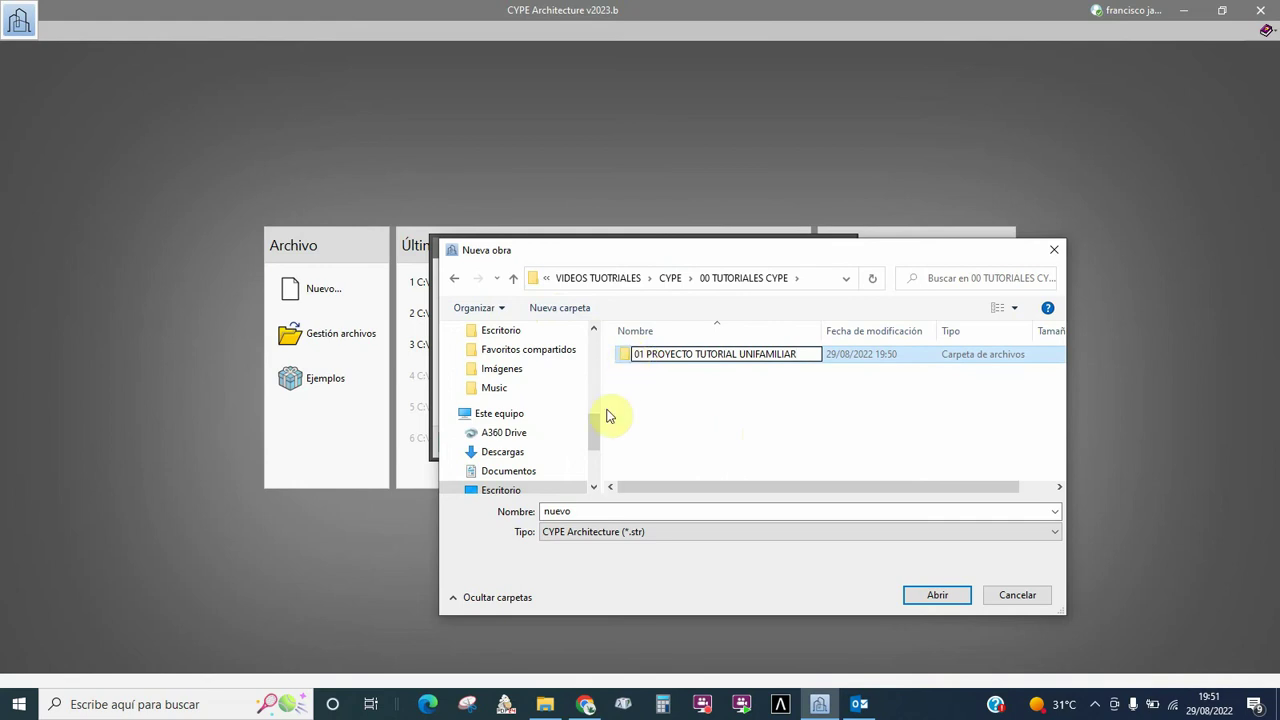
pyautogui.doubleClick(570, 512)
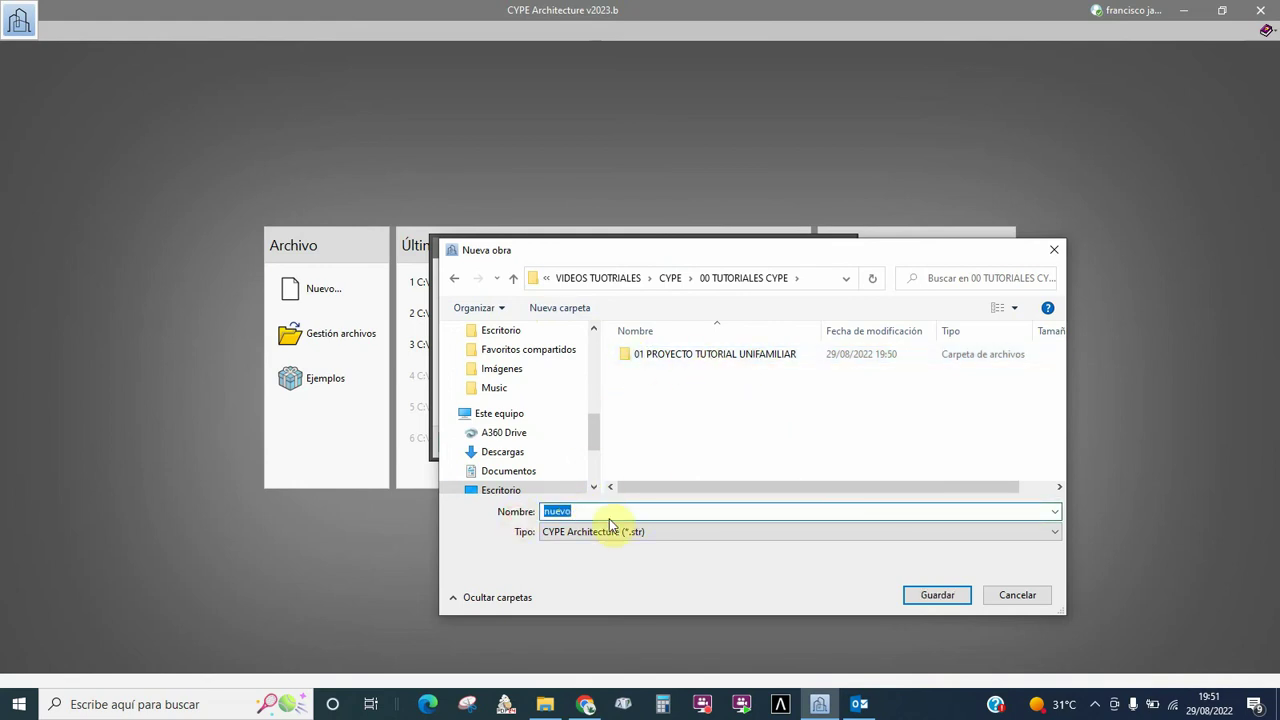
# Save the project as '01 UNIFAMILIAR GARAJE + DOS PLANTAS+ CASETON' with CYPE Architecture (*.str) type.
pyautogui.write('01 ')
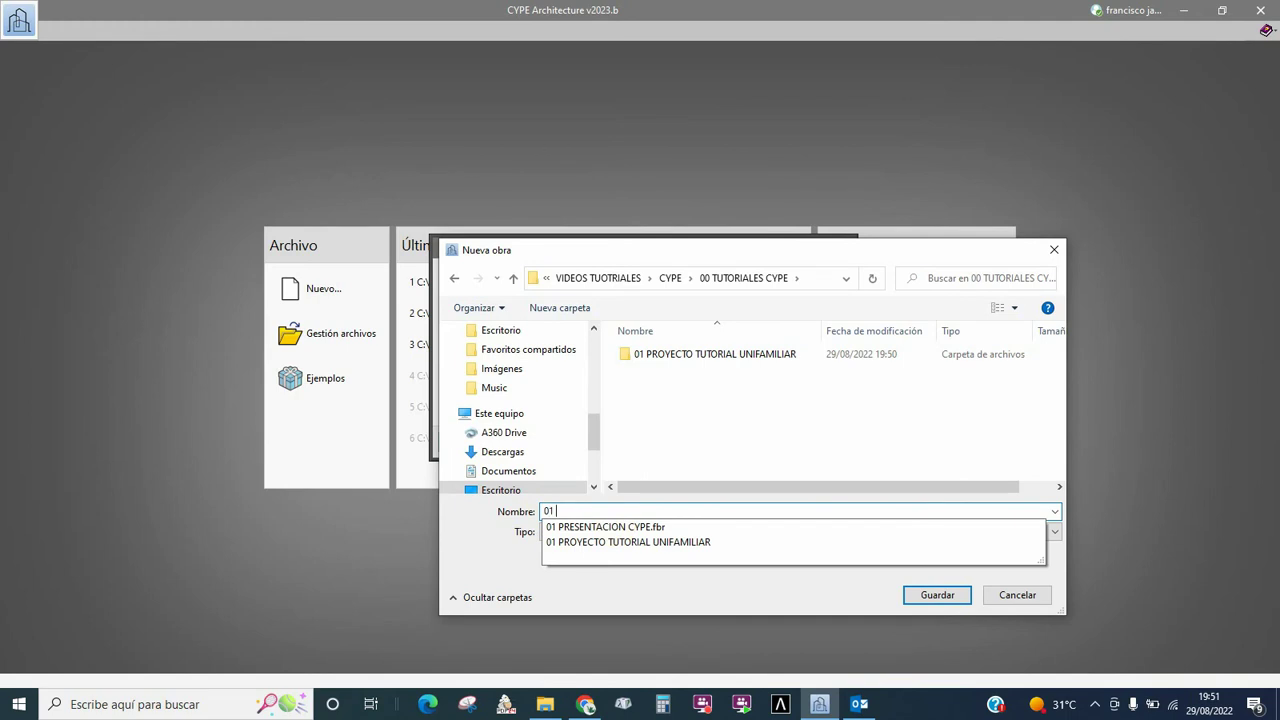
pyautogui.write('UNIFAMILIAR GARAJE')
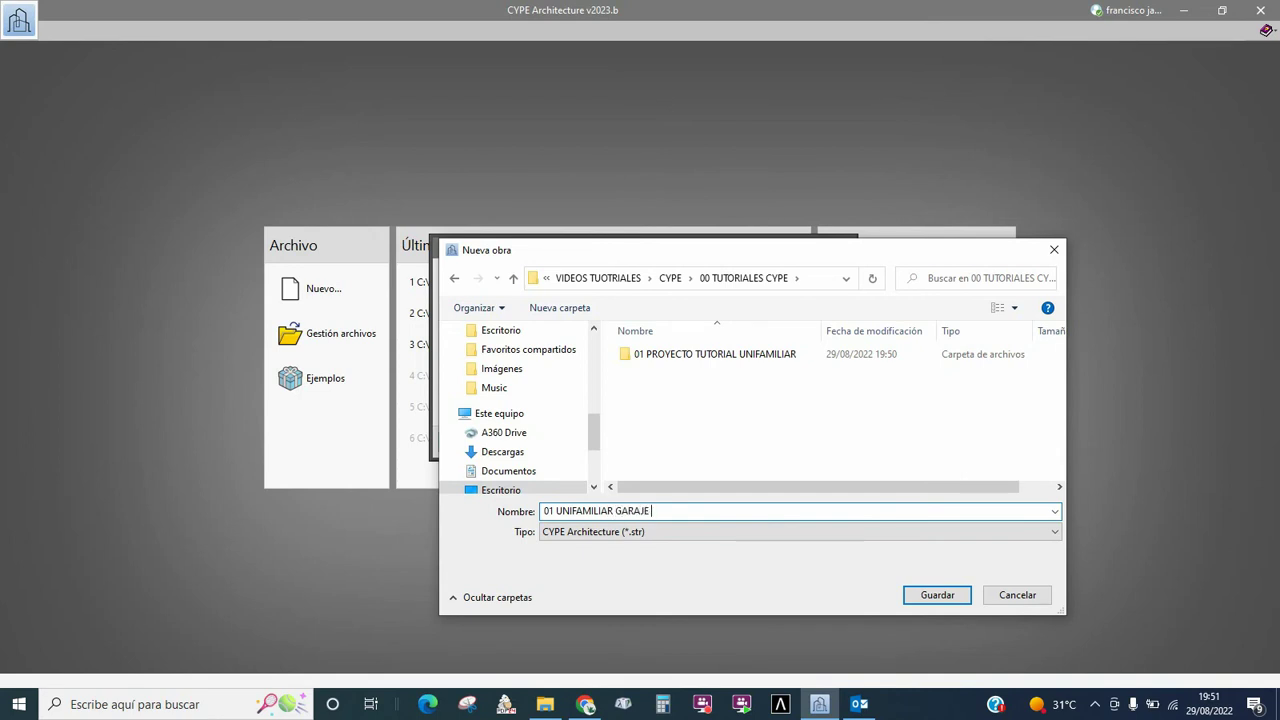
pyautogui.write('DOS')
pyautogui.press('BackSpace')
pyautogui.press('BackSpace')
pyautogui.press('BackSpace')
pyautogui.write('DOS PL')
pyautogui.write('ANTAS+ CASETON')
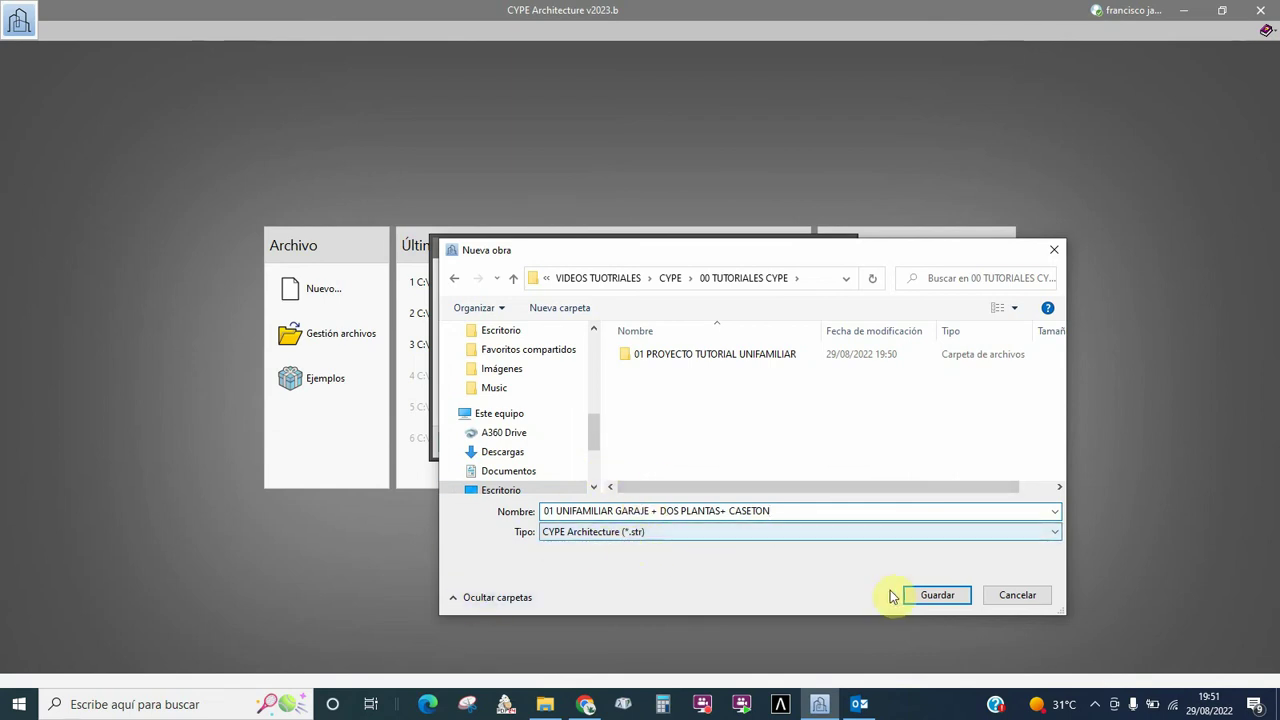
pyautogui.click(1058, 534)
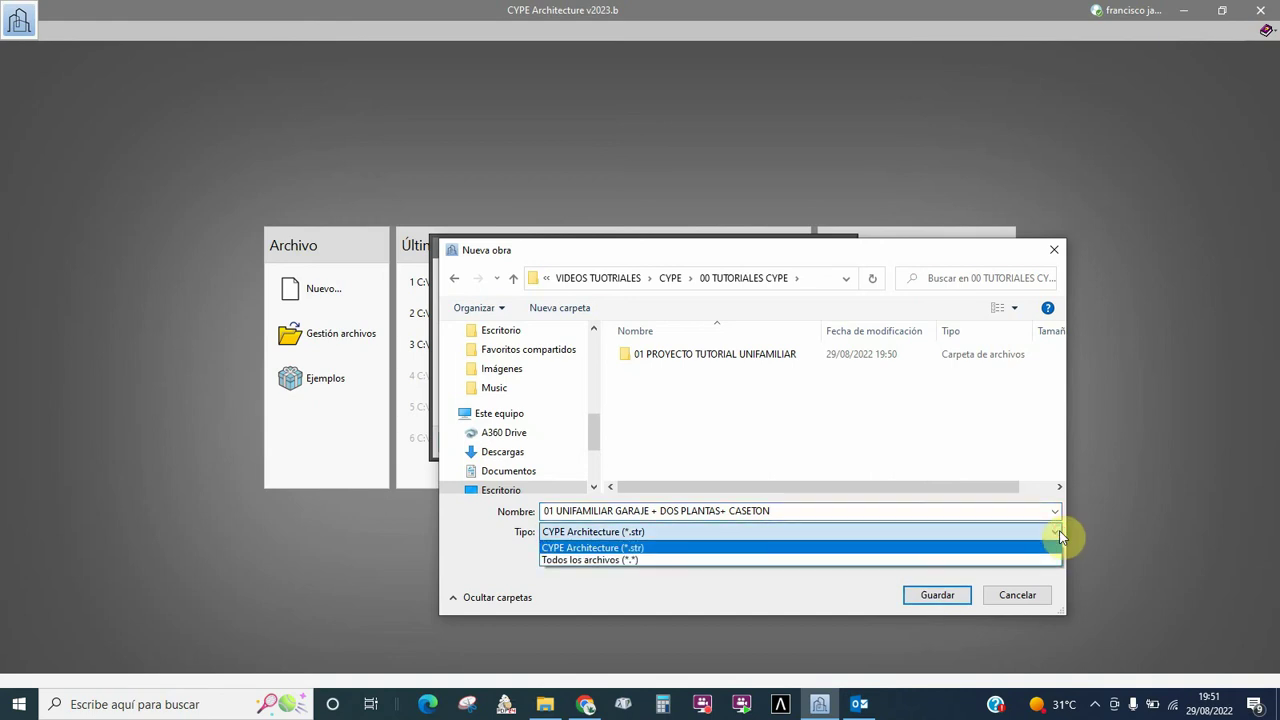
pyautogui.click(1060, 538)
pyautogui.click(939, 595)
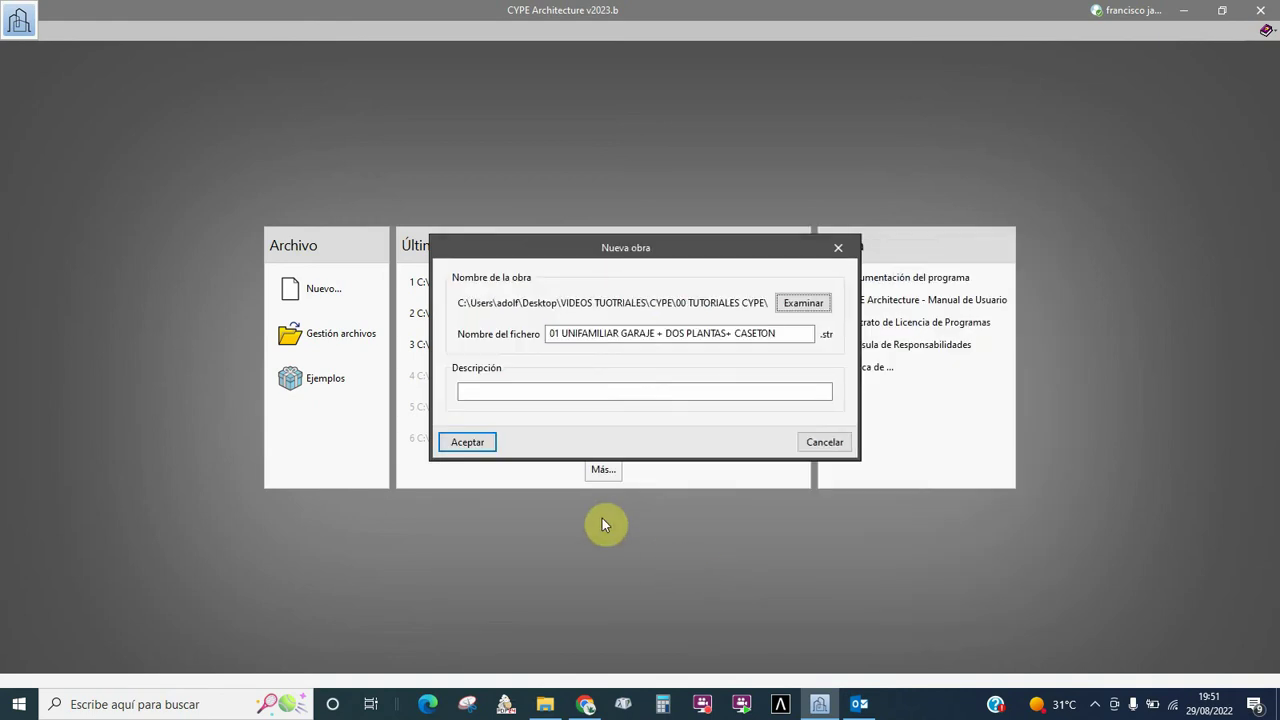
# Enter 'VIVIENDA UNIFAMILIAR MTTSMENFIS' as the project description, correcting typos along the way.
pyautogui.click(496, 393)
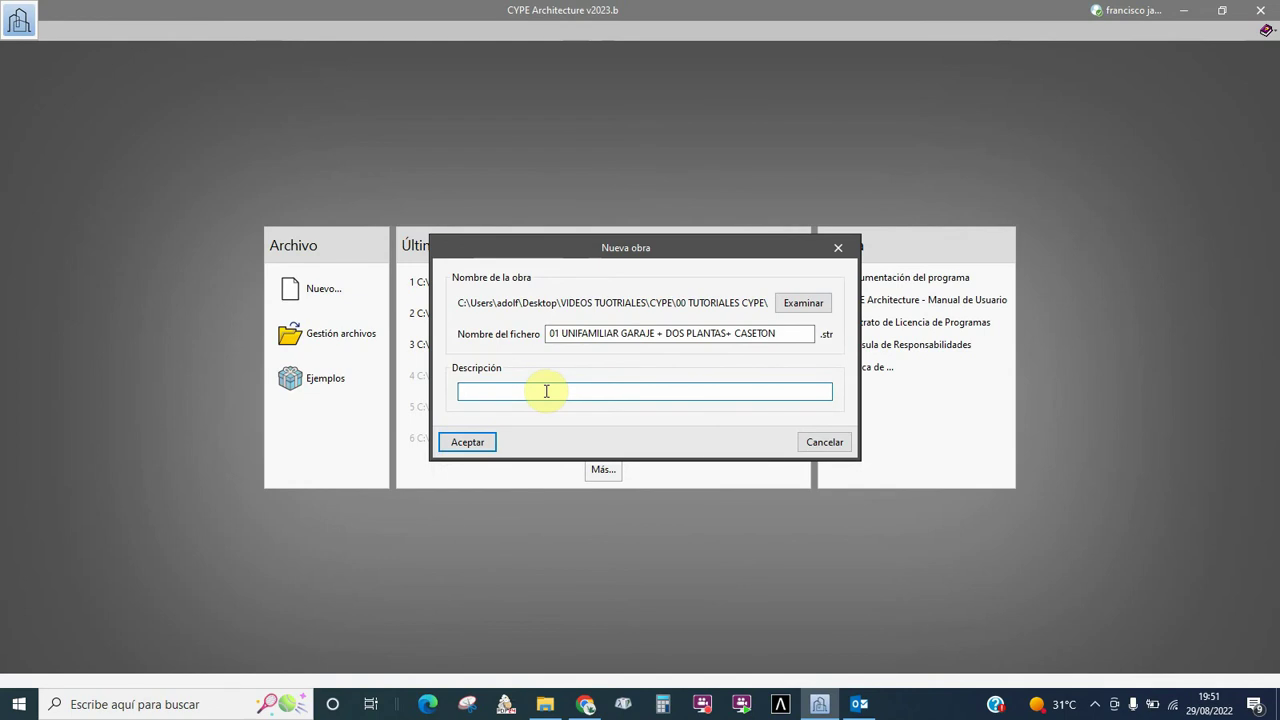
pyautogui.write('VIVIENDA UNIFAMILIAR DE DOS PLANTAS MAS GARAJE')
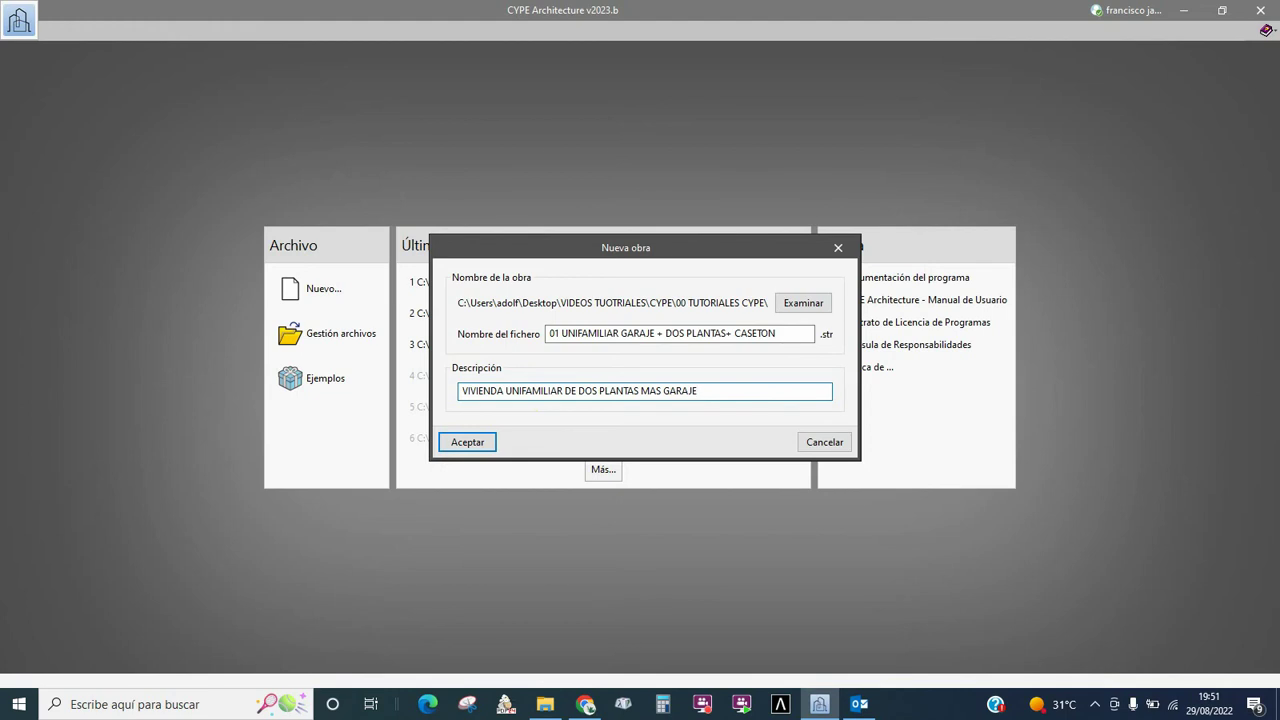
pyautogui.press('BackSpace')
pyautogui.press('BackSpace')
pyautogui.press('BackSpace')
pyautogui.press('BackSpace')
pyautogui.press('BackSpace')
pyautogui.press('BackSpace')
pyautogui.press('BackSpace')
pyautogui.press('BackSpace')
pyautogui.press('BackSpace')
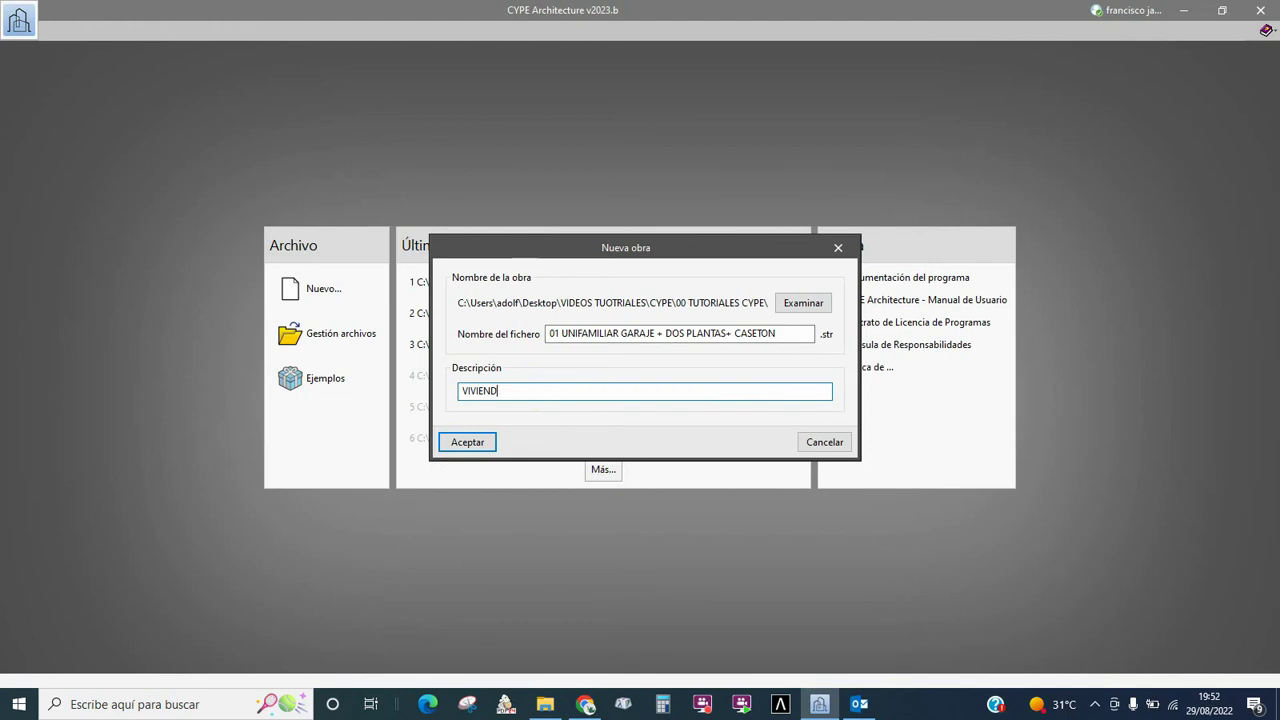
pyautogui.press('BackSpace')
pyautogui.press('BackSpace')
pyautogui.press('BackSpace')
pyautogui.write('ENDA U')
pyautogui.write('AMMILI')
pyautogui.write('IFAMIL')
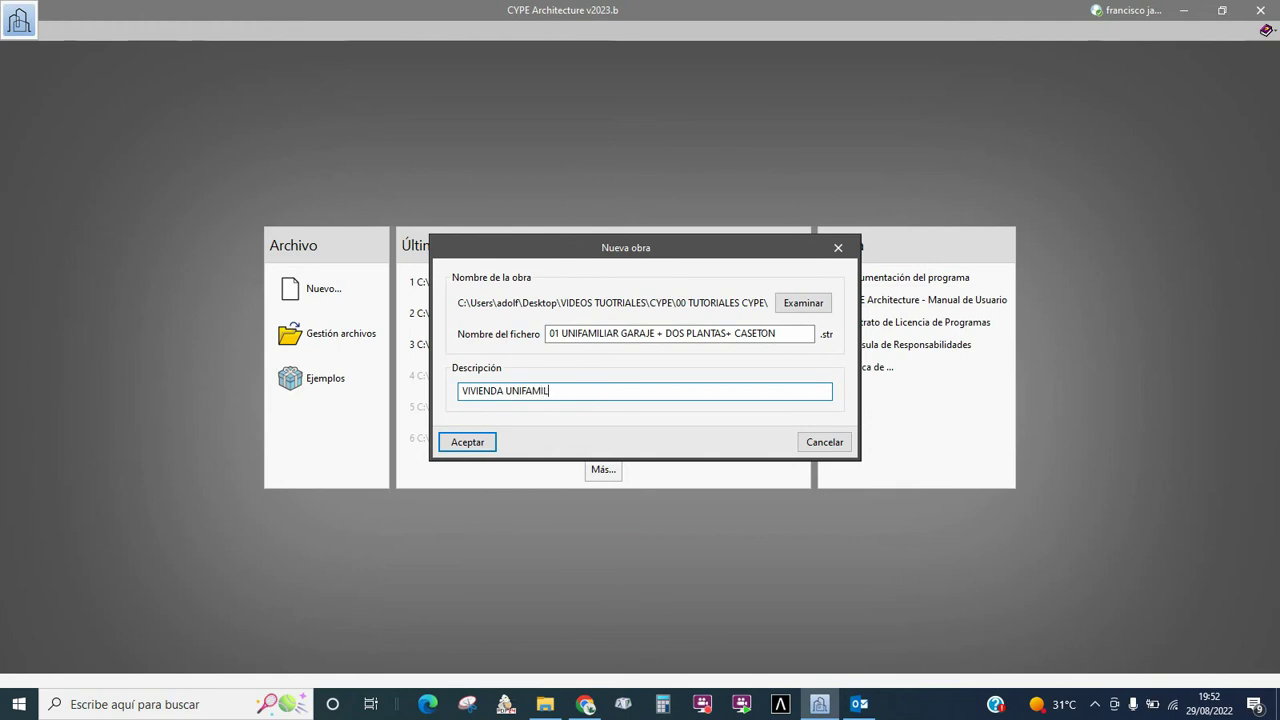
pyautogui.write('IAR MTTSMENFIS')
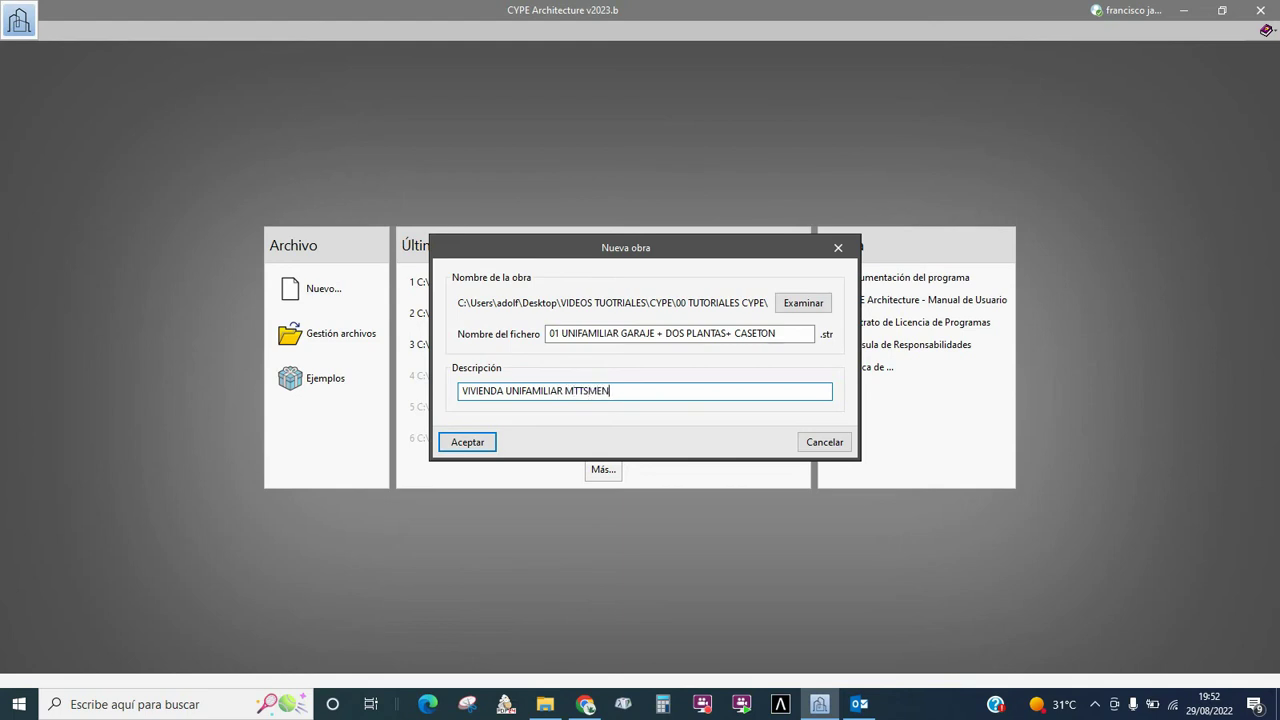
# Accept the project file and start a new BIMserver.center project named '01 UNIFAMILIAR MTTSMENFIS'.
pyautogui.click(477, 451)
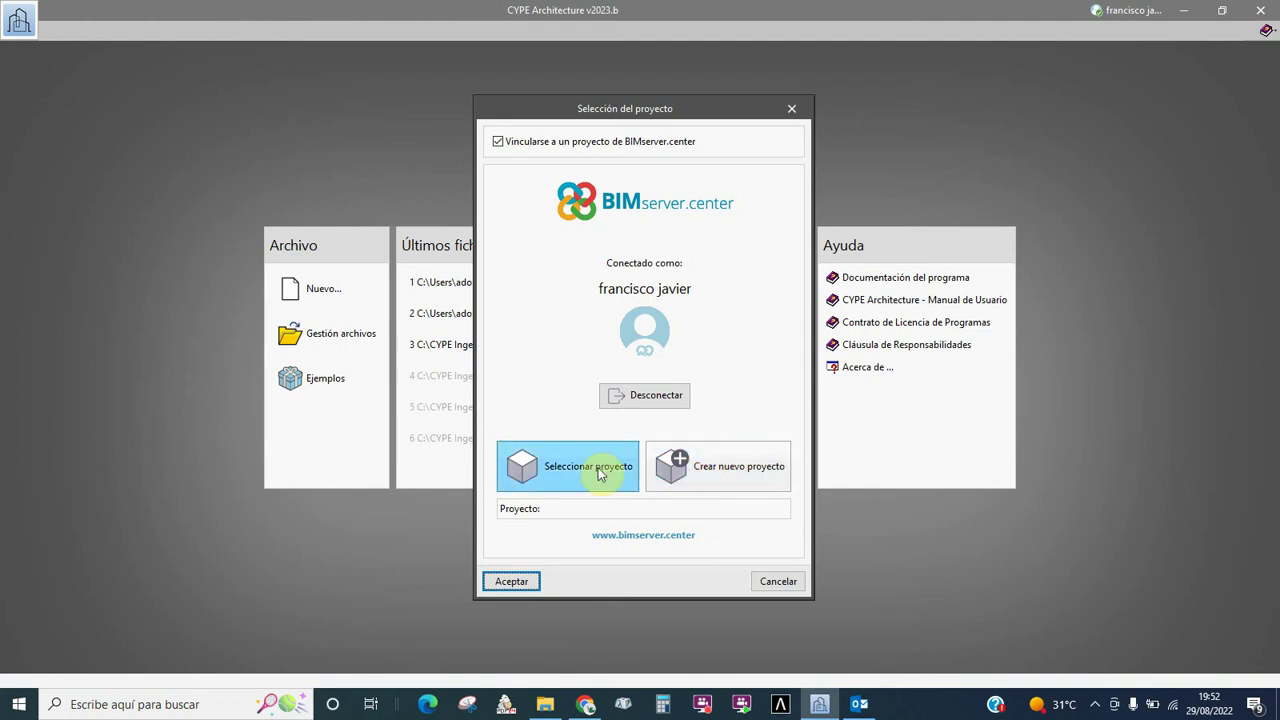
pyautogui.click(735, 472)
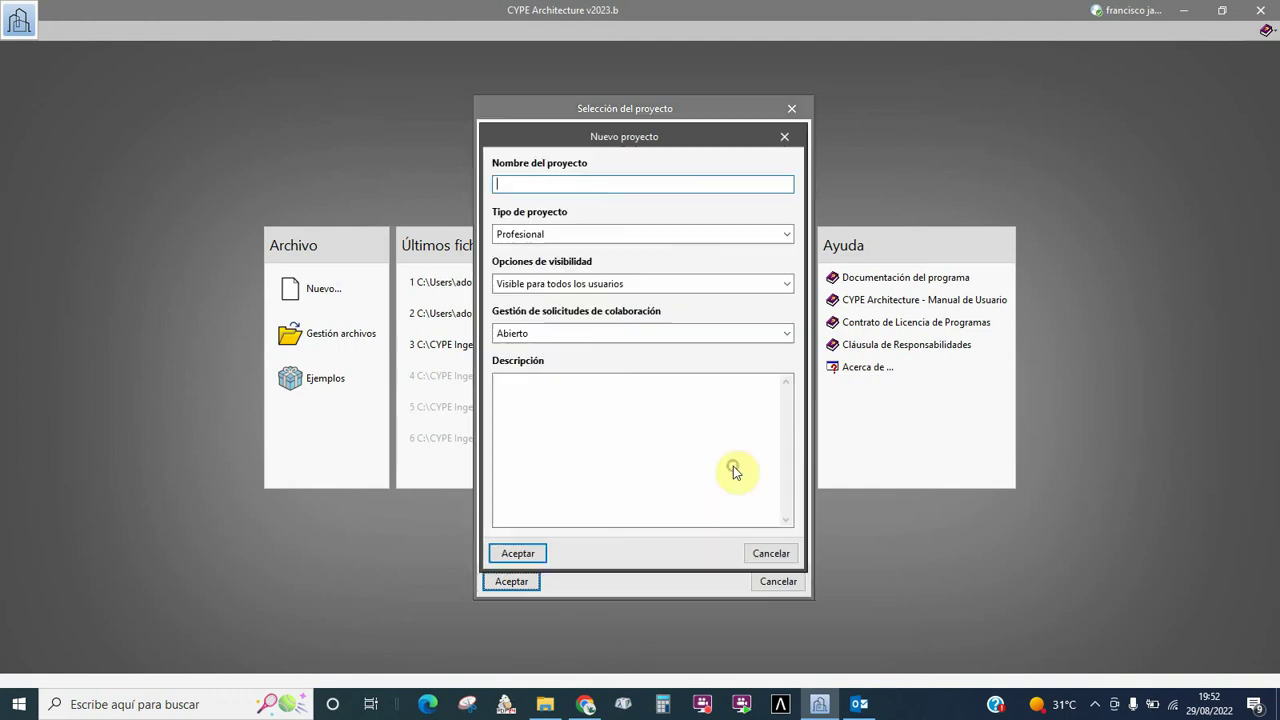
pyautogui.click(524, 184)
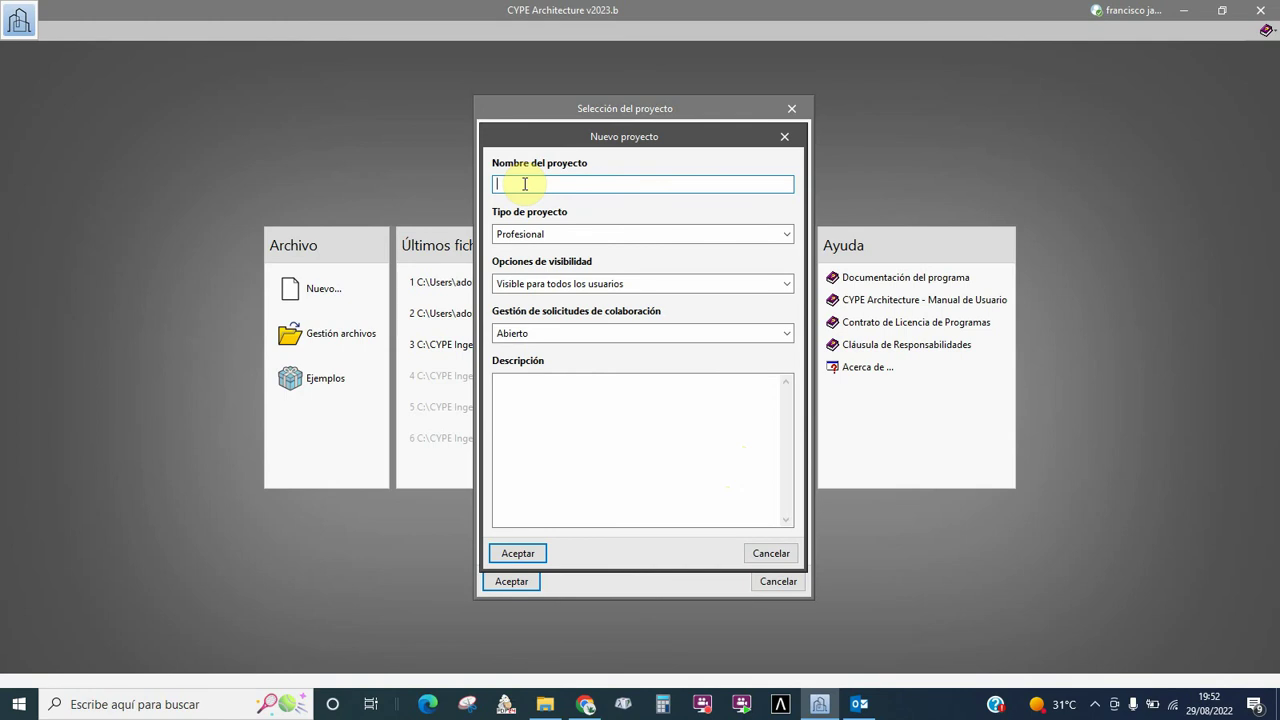
pyautogui.write('01 UNIFAMILIAR MTTSMENFIS')
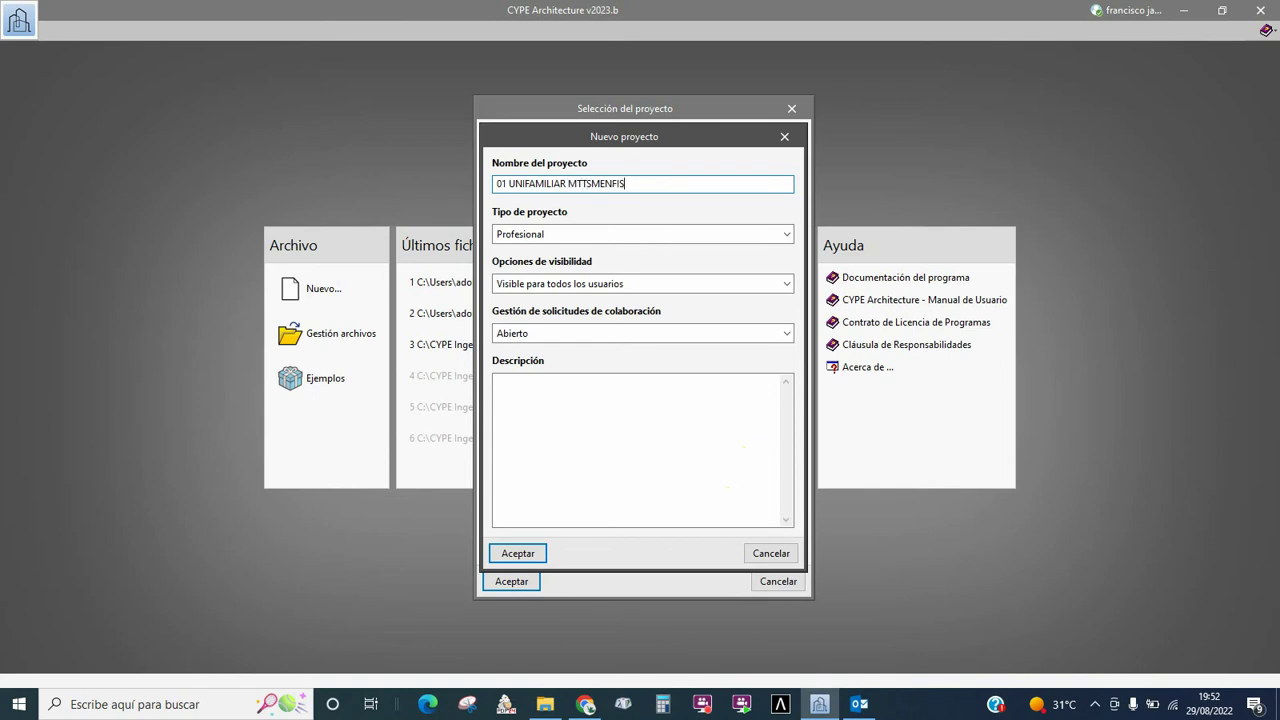
# Set the project type to Formativo, visible to all users, with collaboration requests Abierto.
pyautogui.click(785, 235)
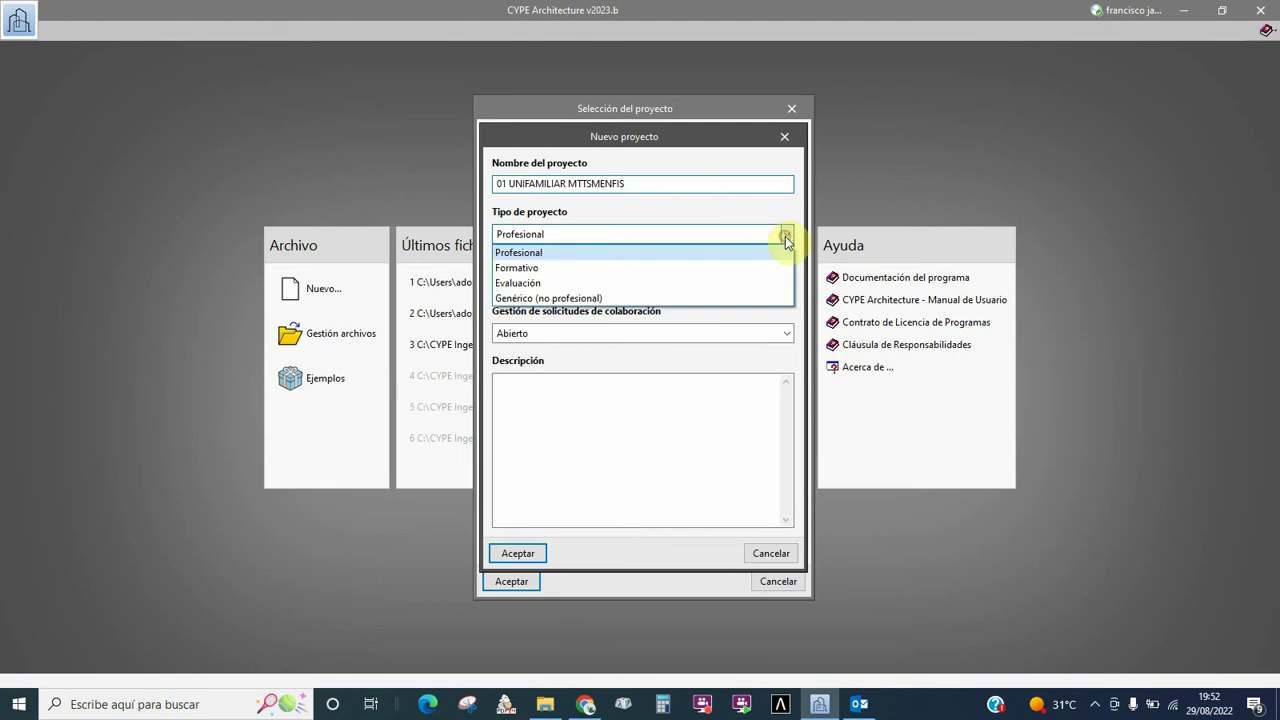
pyautogui.click(532, 270)
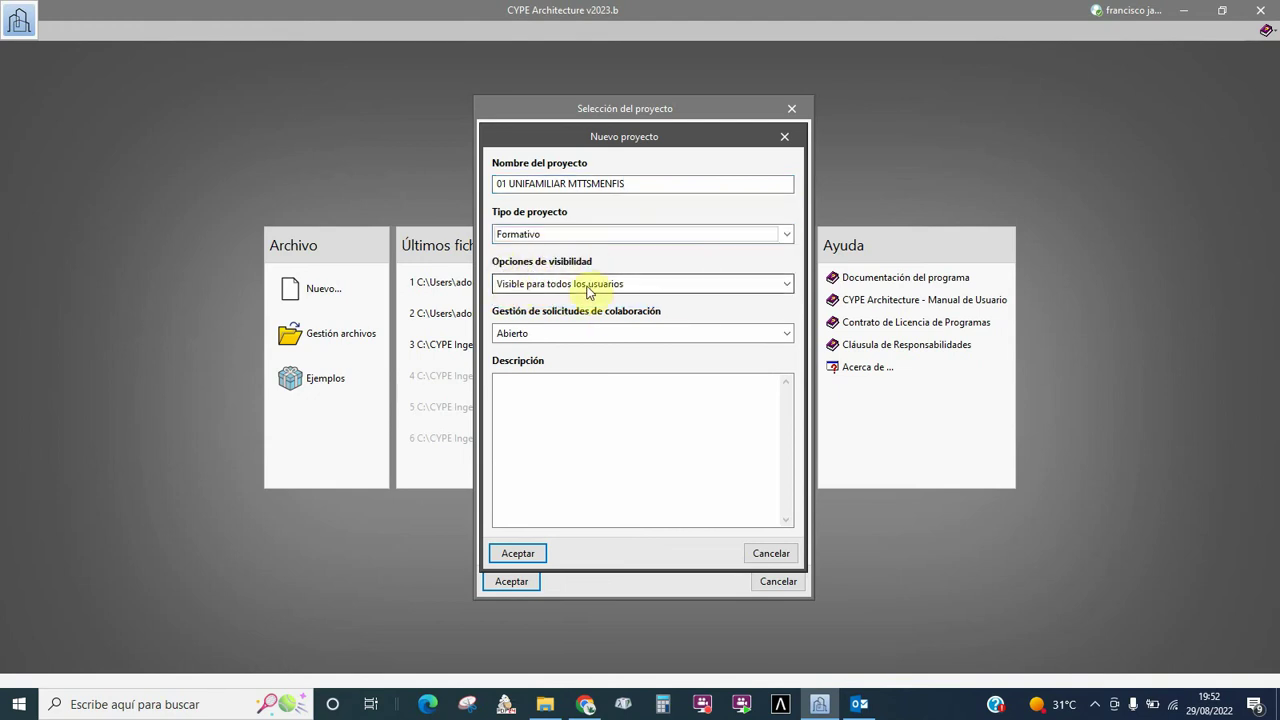
pyautogui.click(785, 285)
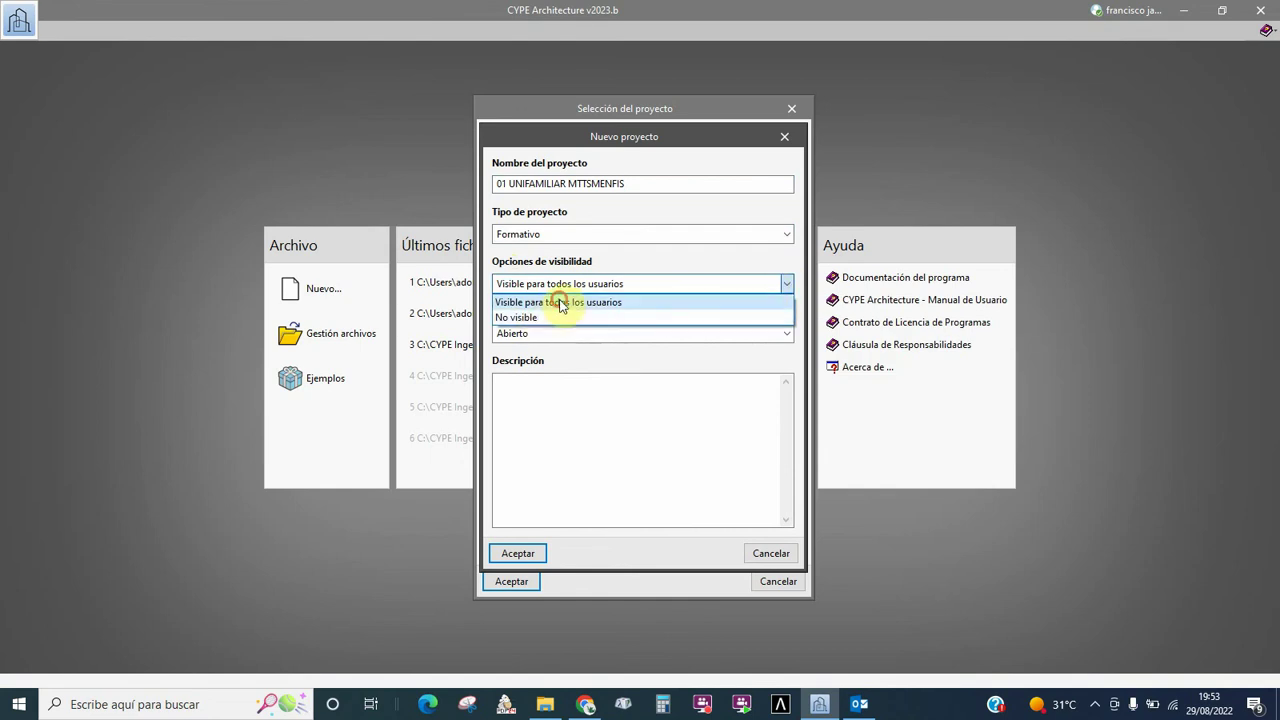
pyautogui.click(561, 306)
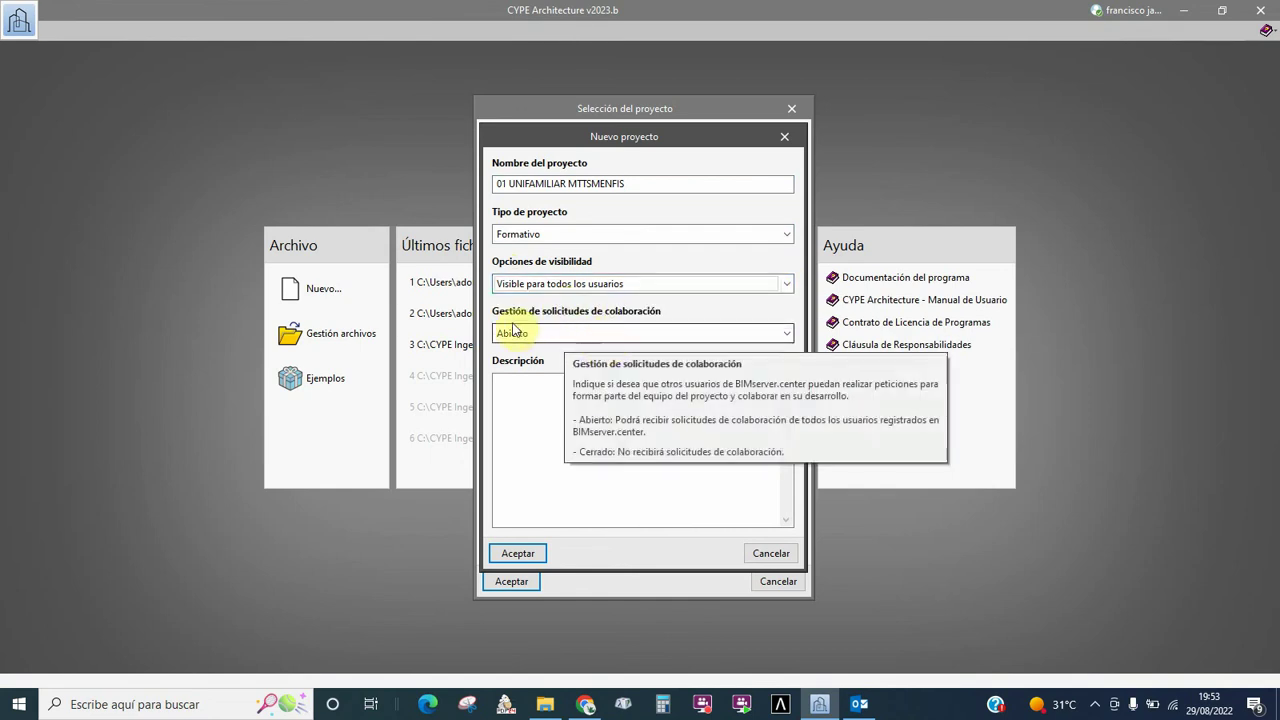
pyautogui.click(788, 337)
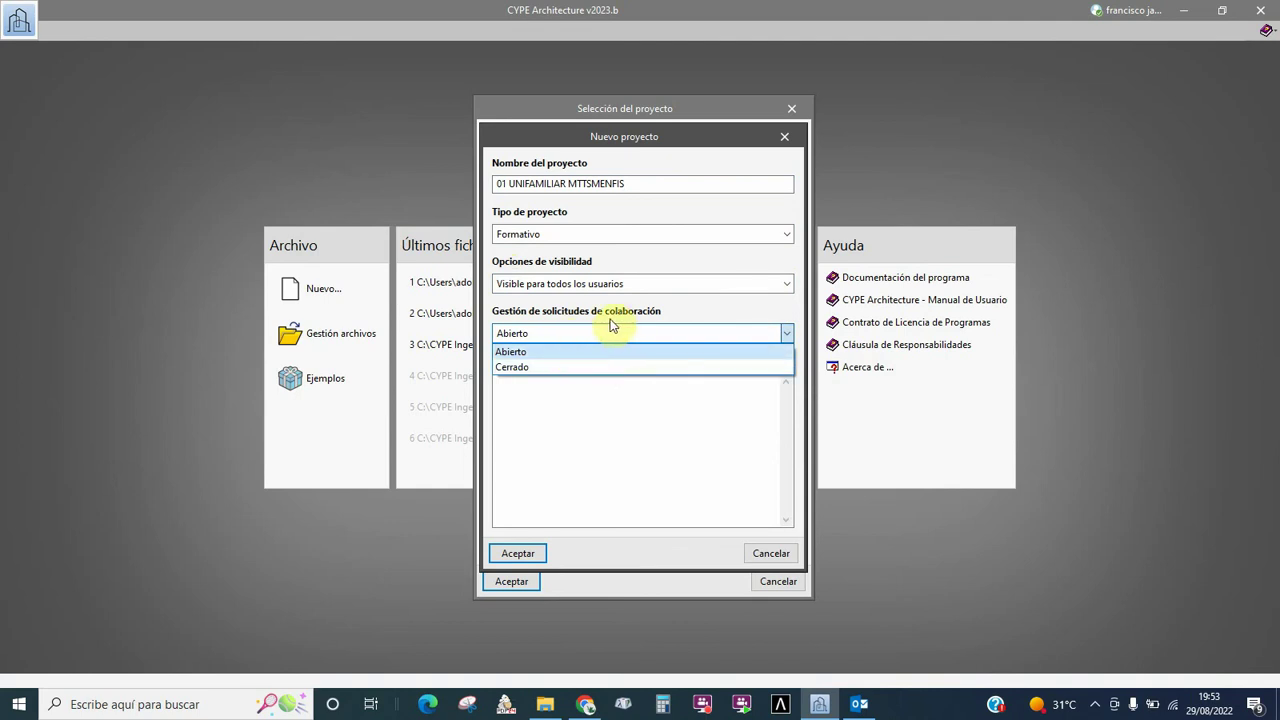
pyautogui.click(540, 351)
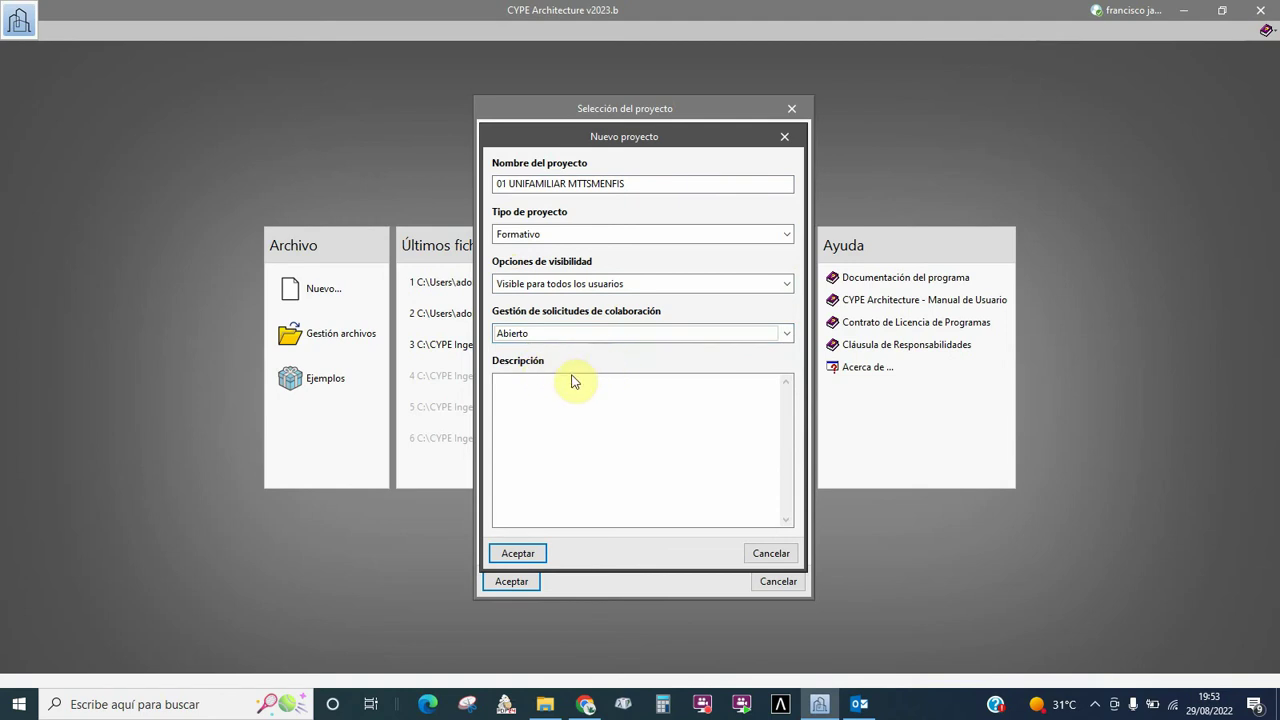
# Describe it as a two-storey house with garage and confirm the Formativo project.
pyautogui.click(519, 400)
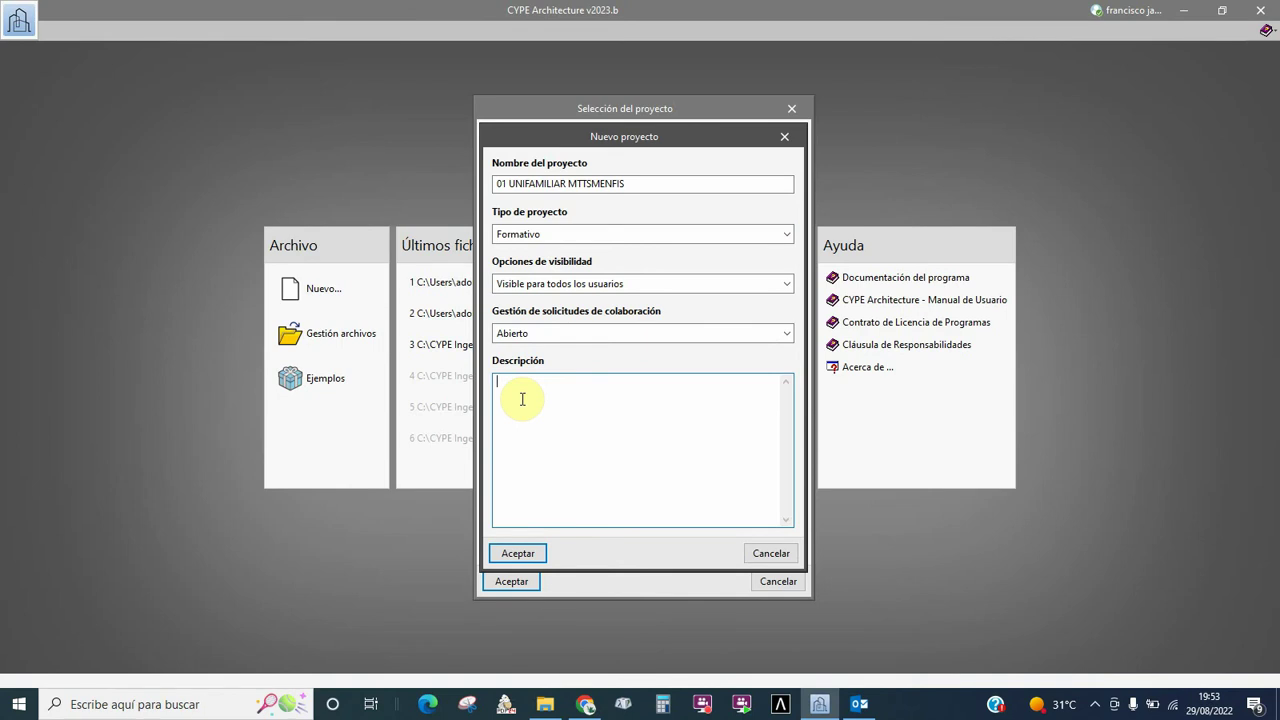
pyautogui.write('VIVIENDA UNIFAMILIAR DOS PLANTAS MAS GARAJE')
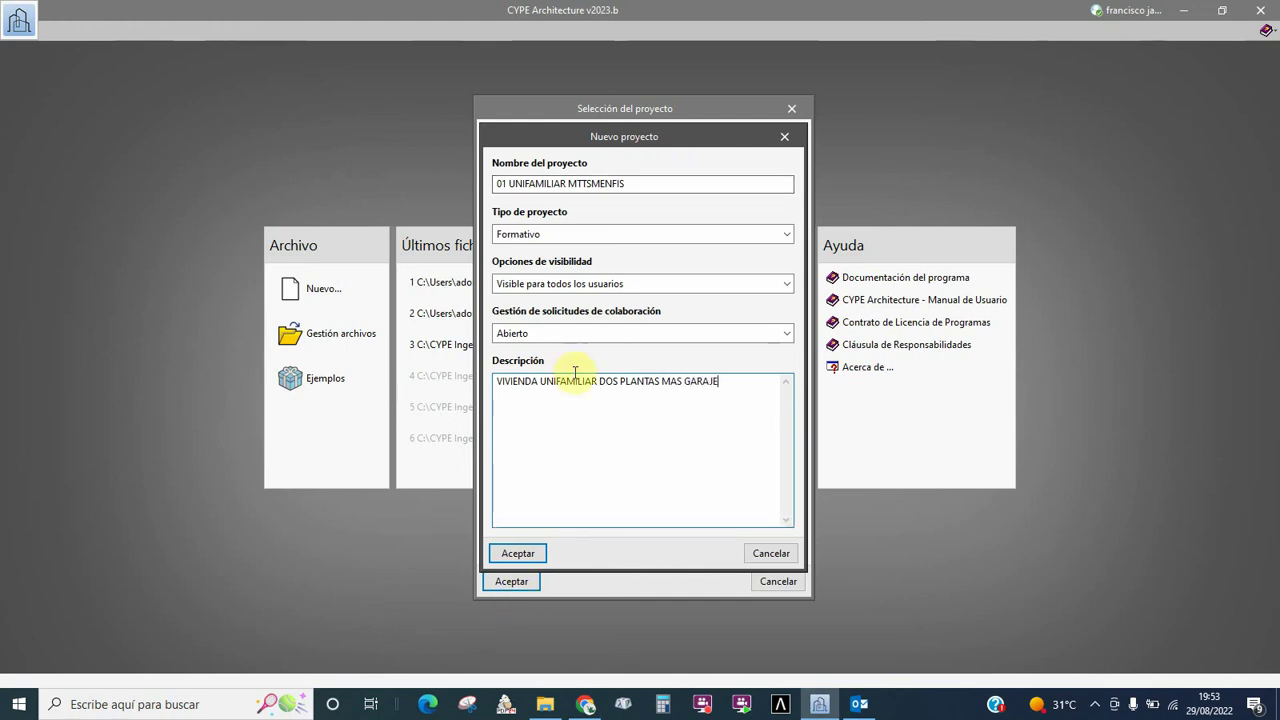
pyautogui.click(782, 236)
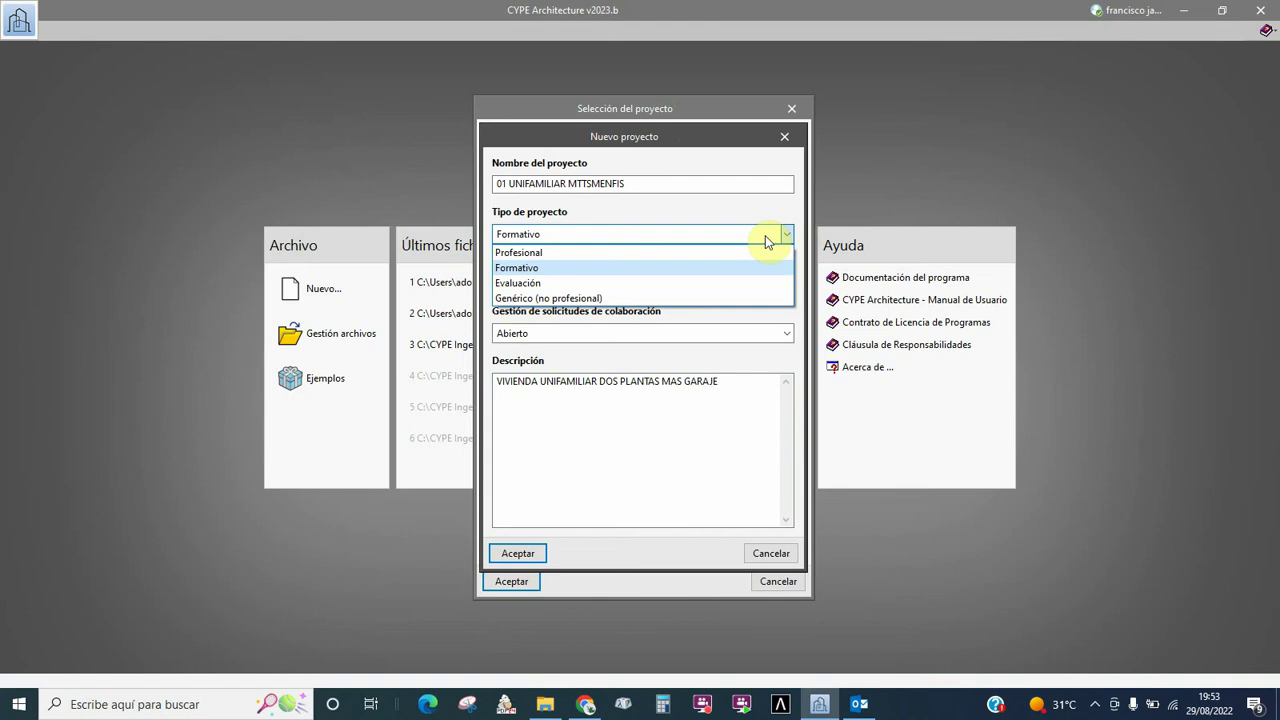
pyautogui.click(522, 268)
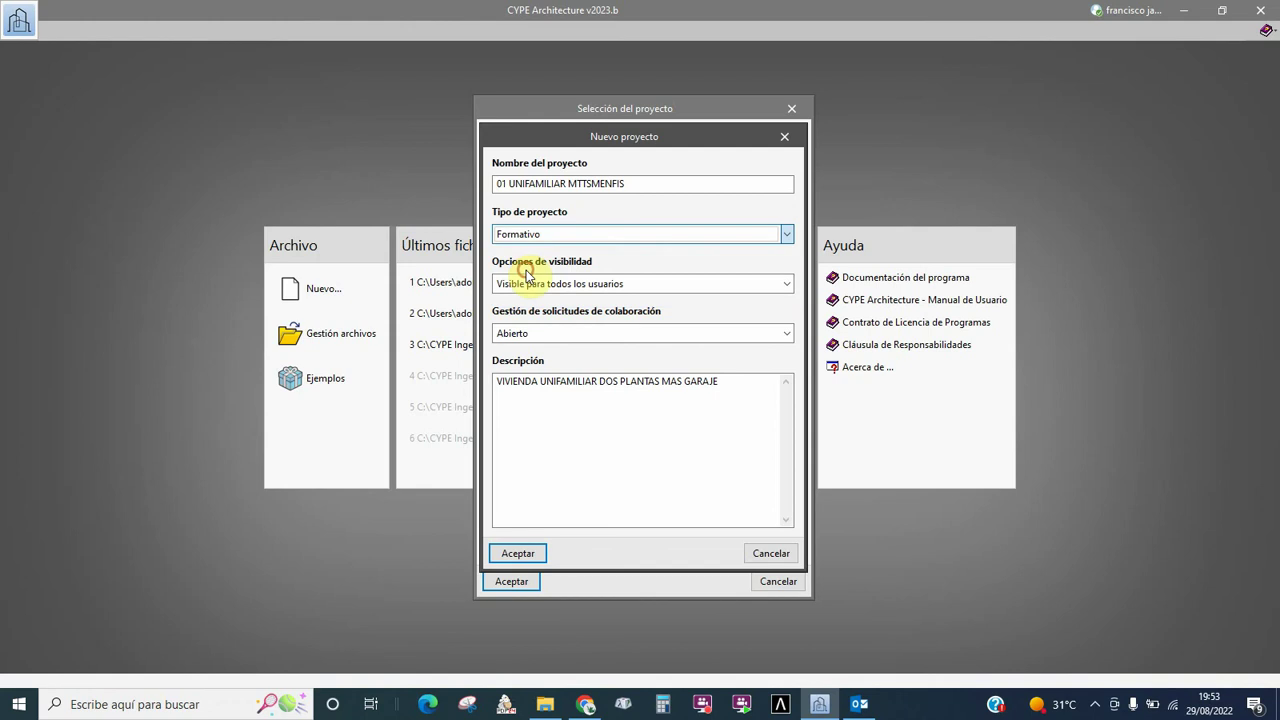
pyautogui.click(536, 557)
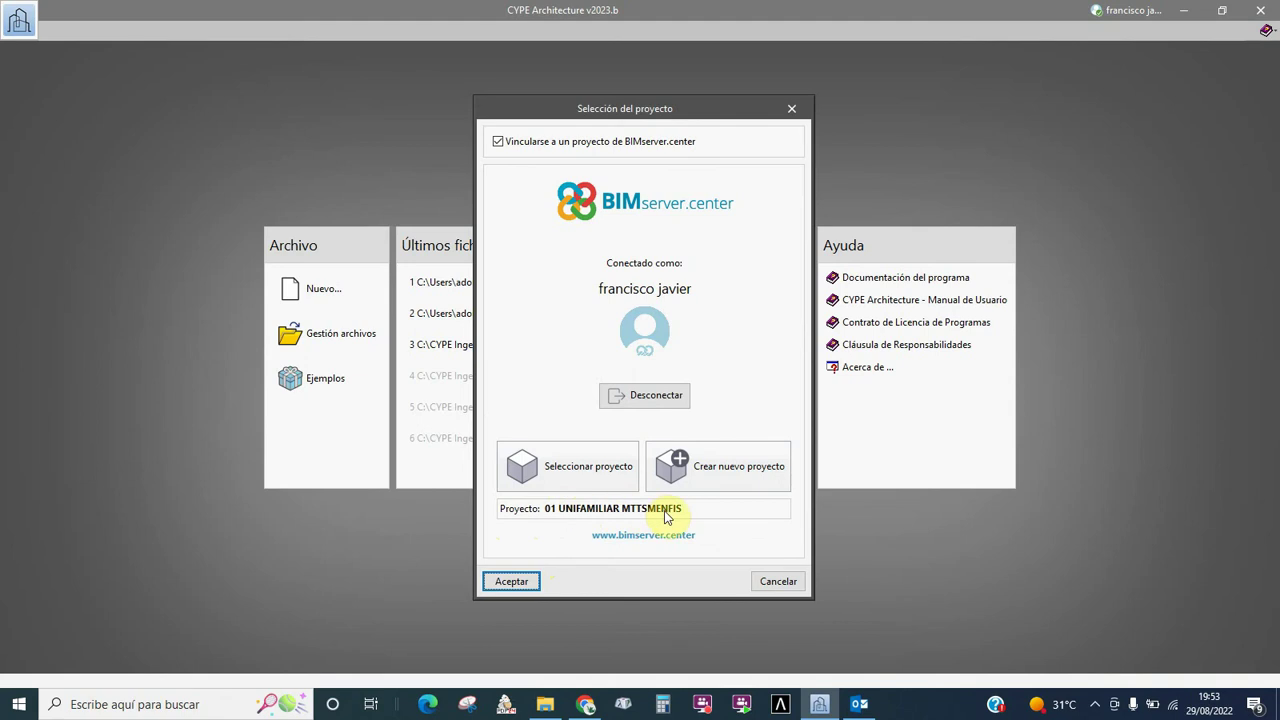
# Confirm the BIMserver.center project link and accept the BIM import to open the empty model.
pyautogui.click(512, 581)
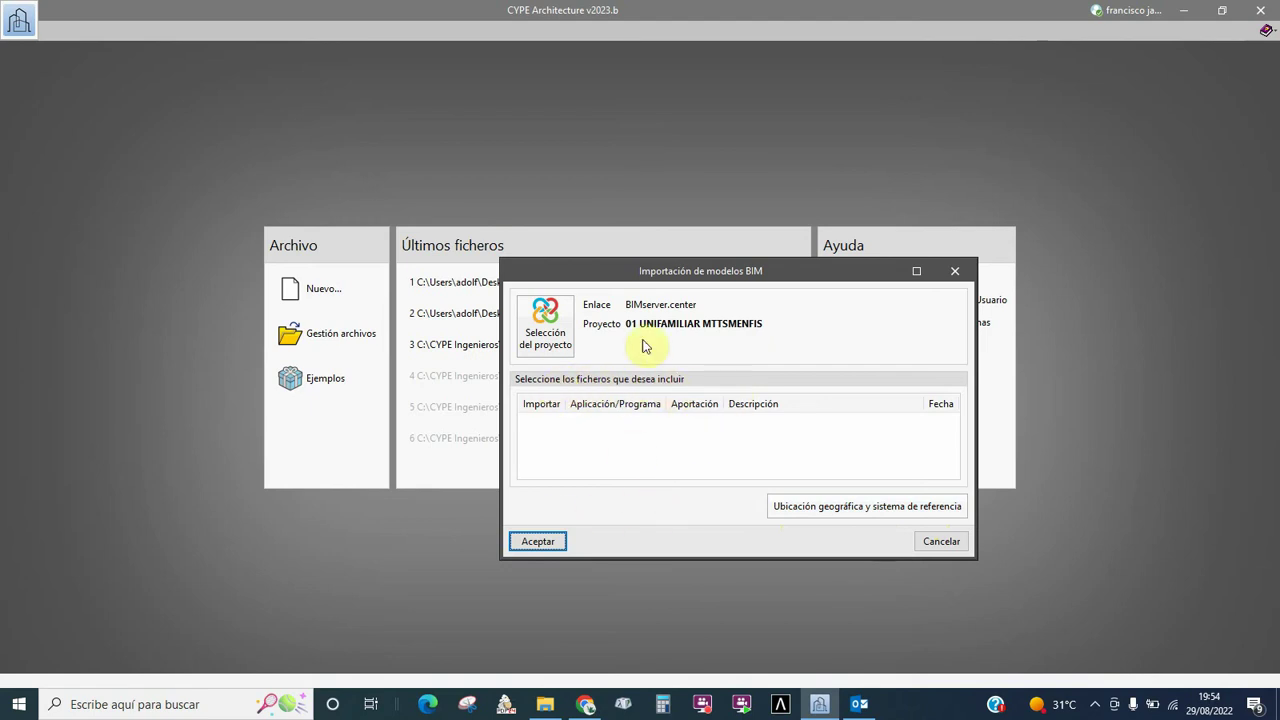
pyautogui.click(538, 541)
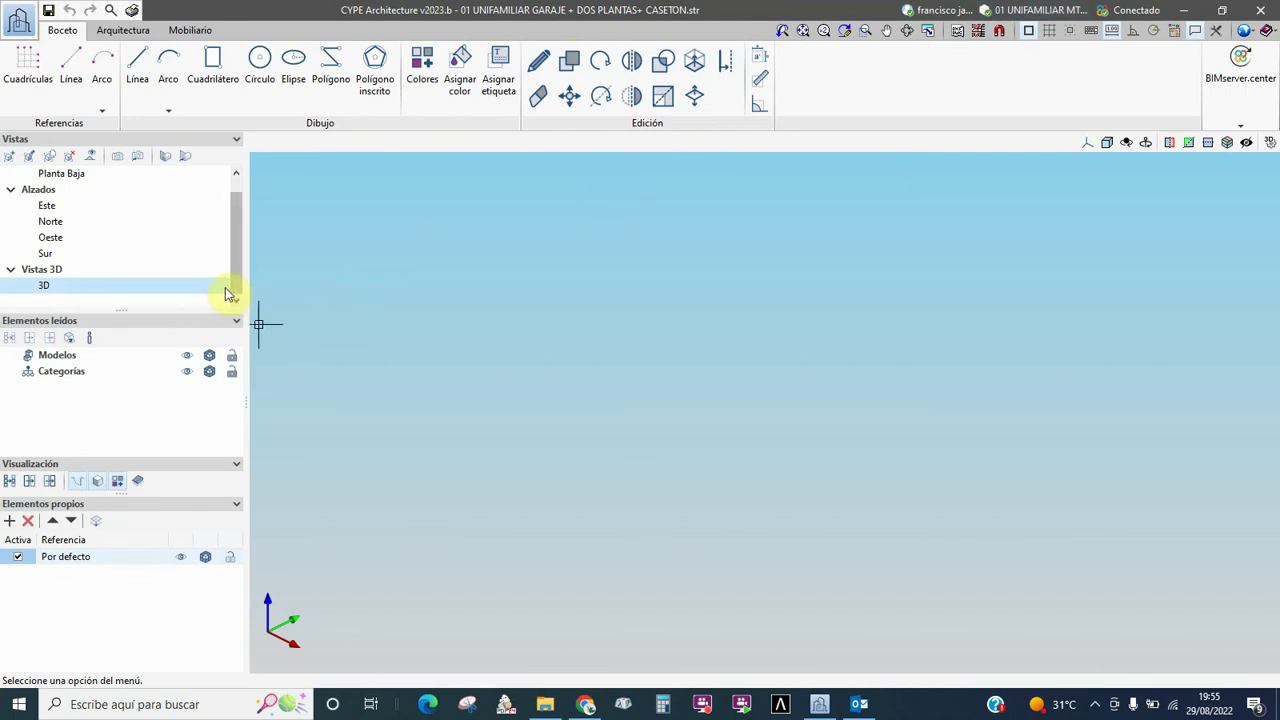
pyautogui.moveTo(237, 261); pyautogui.dragTo(229, 236)
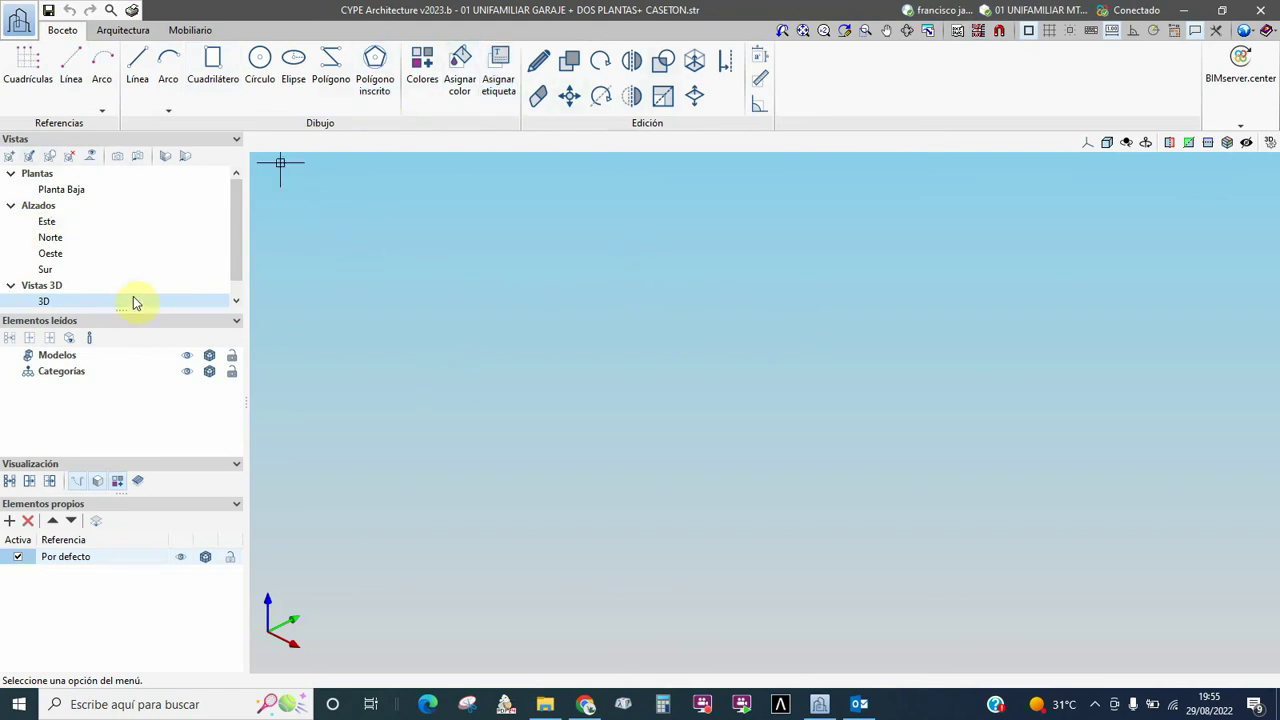
pyautogui.click(68, 78)
pyautogui.click(101, 72)
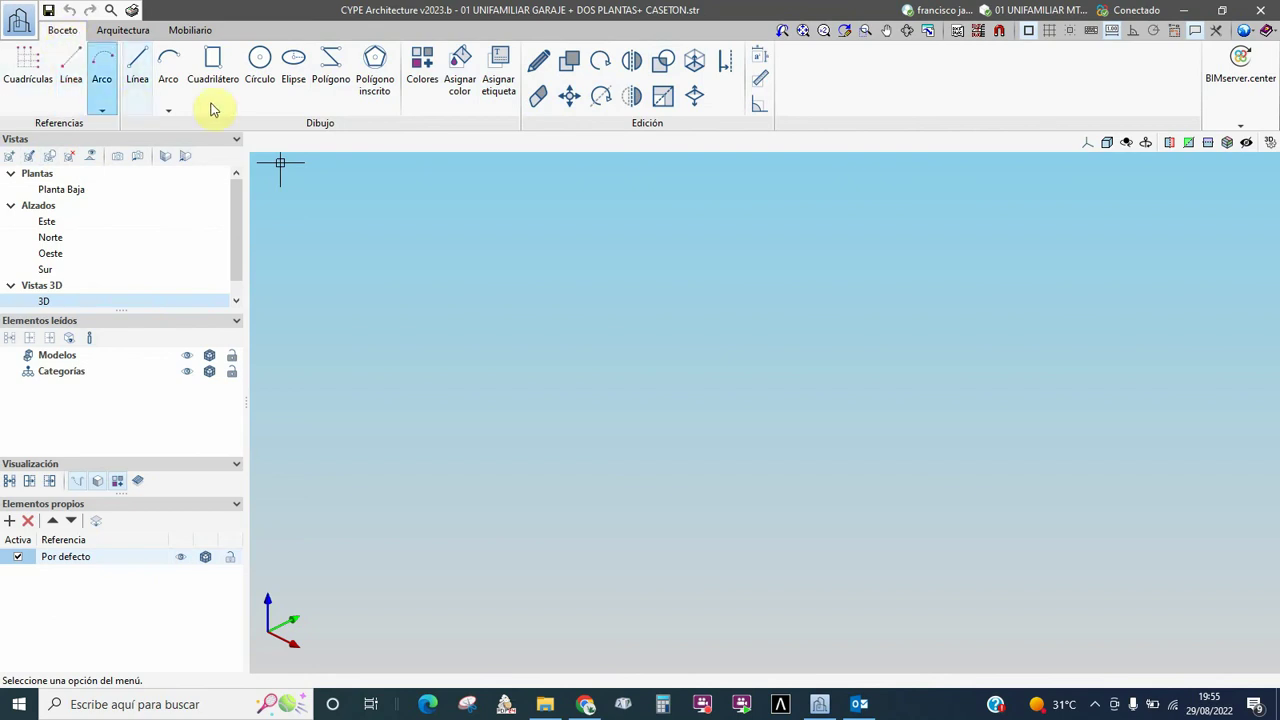
pyautogui.press('Escape')
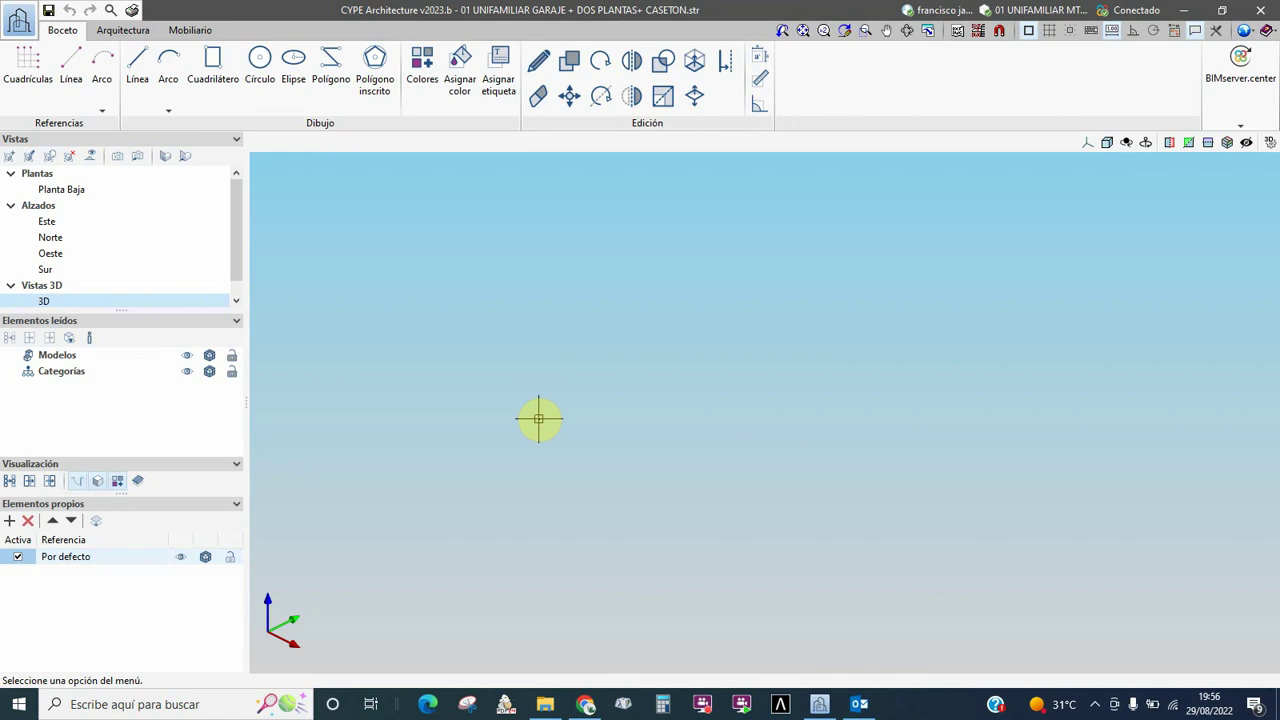
# Draw a V-shaped line polyline with segments of 1.37 m and 1.35 m.
pyautogui.click(135, 66)
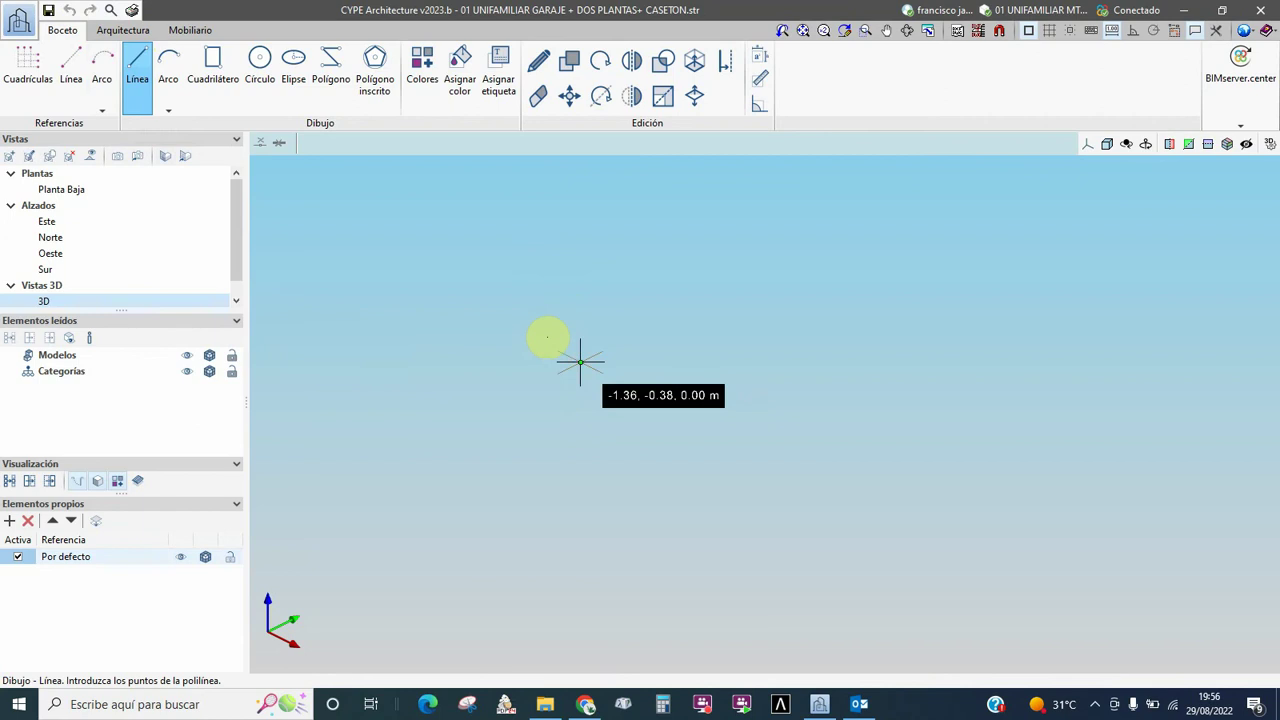
pyautogui.click(522, 345)
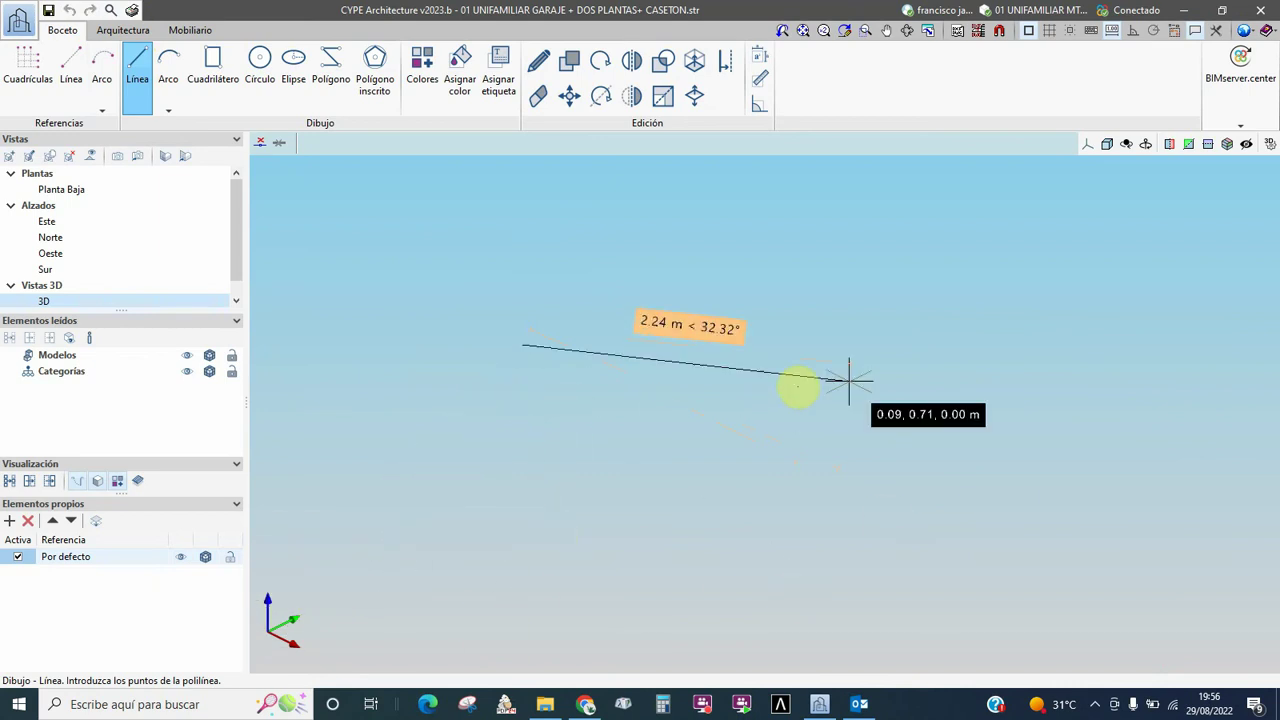
pyautogui.click(645, 427)
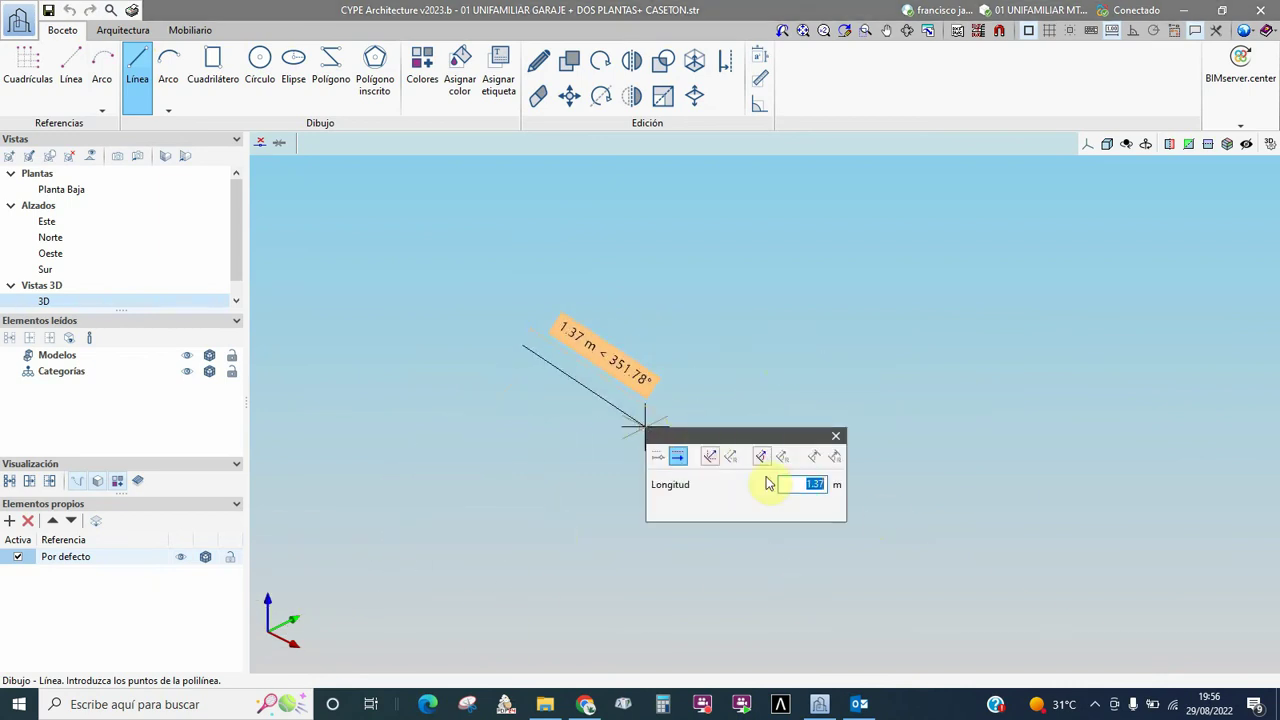
pyautogui.click(835, 456)
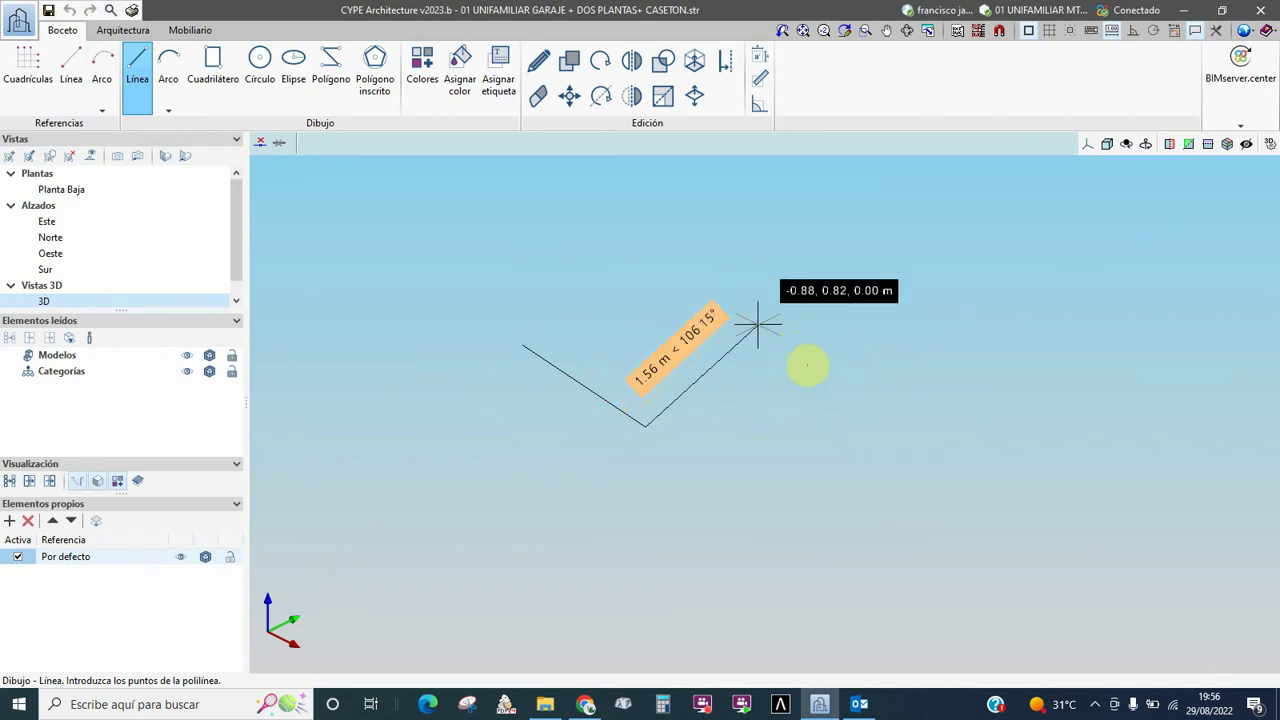
pyautogui.click(820, 372)
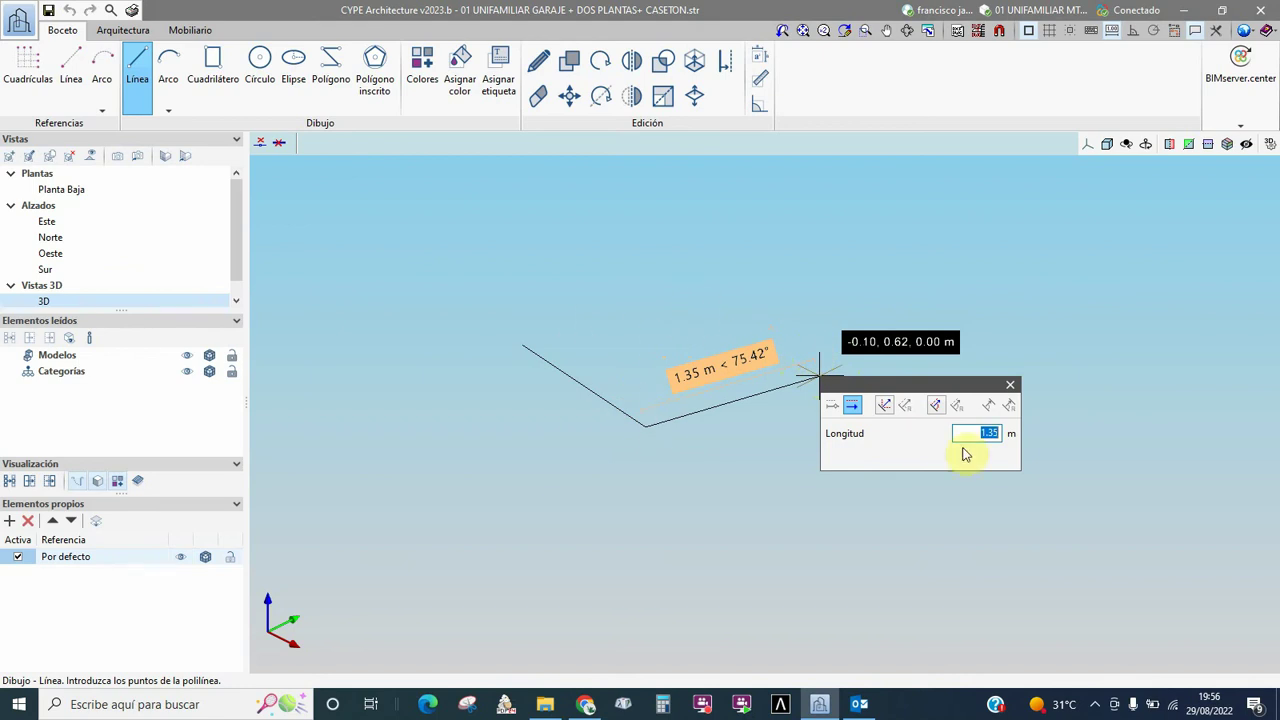
pyautogui.press('Return')
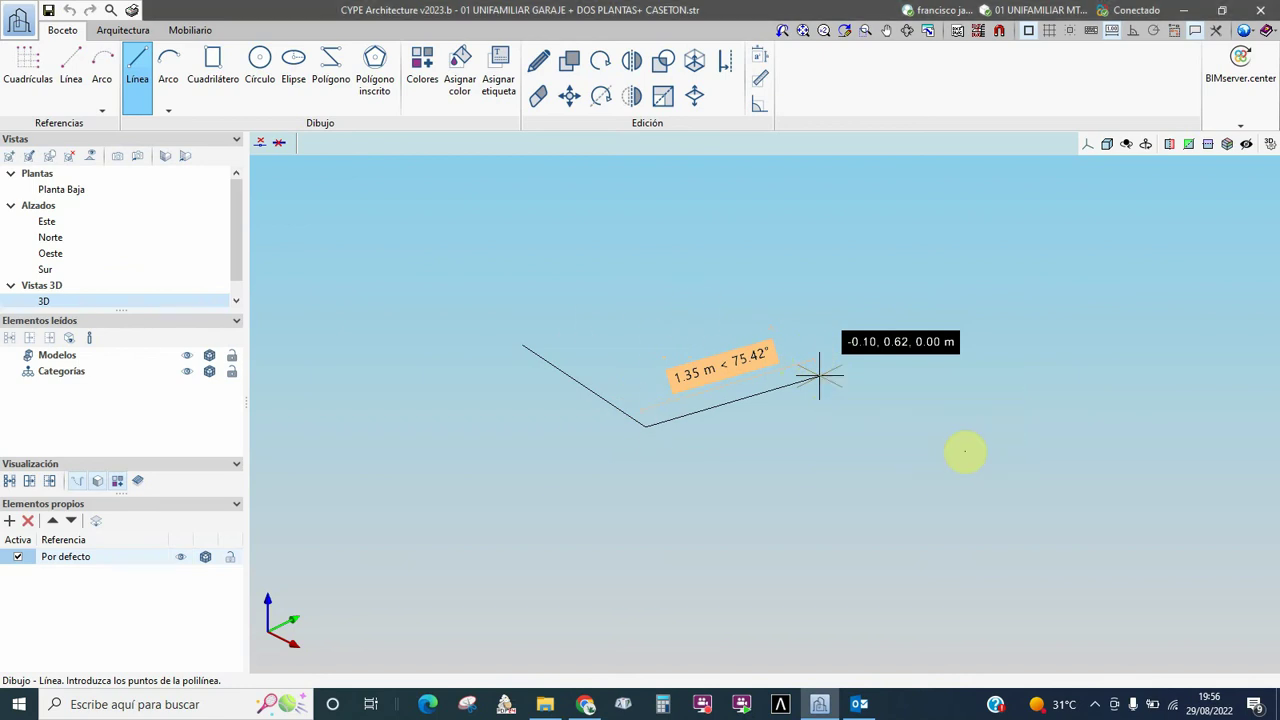
pyautogui.press('Escape')
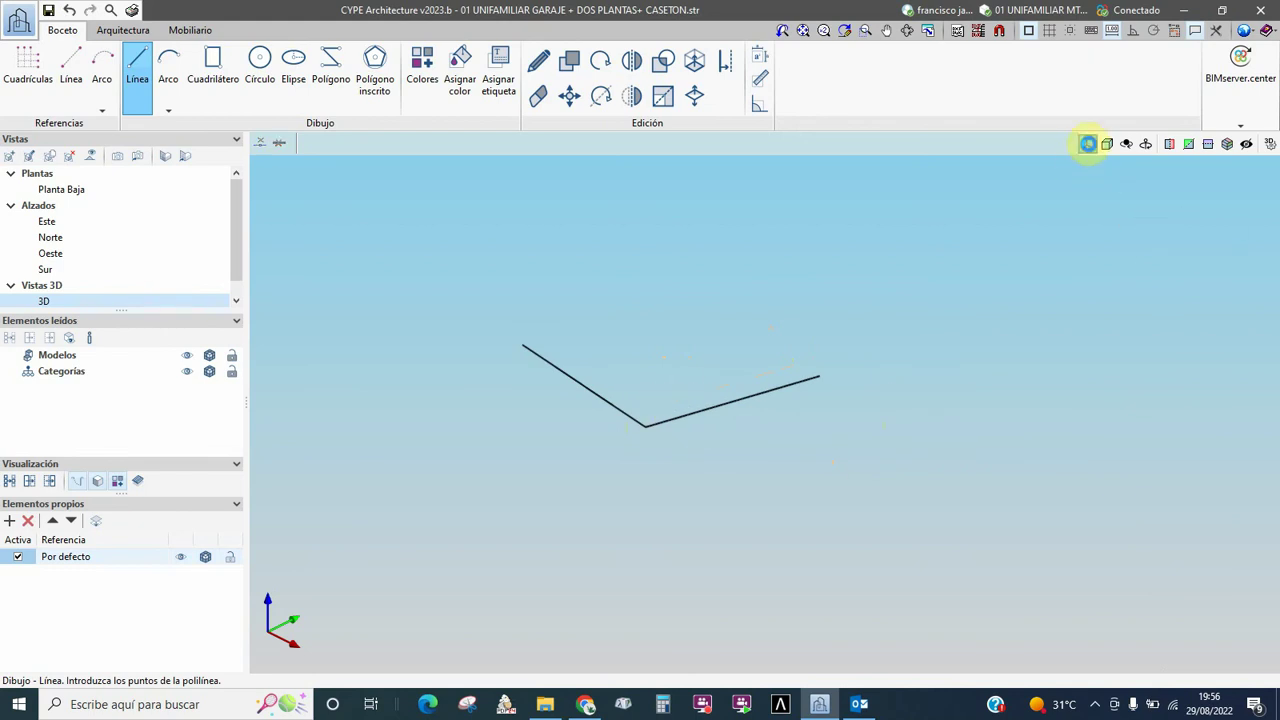
# Switch to the top view and erase both connected line segments.
pyautogui.click(1087, 143)
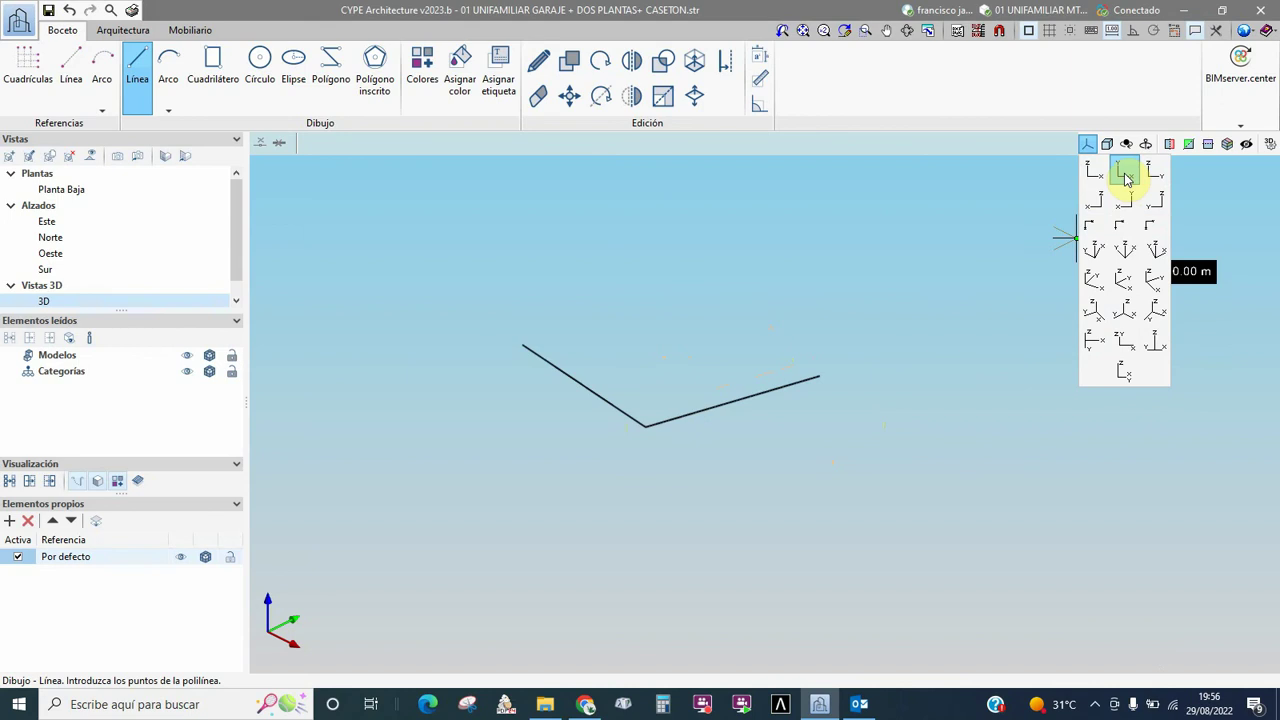
pyautogui.click(1125, 175)
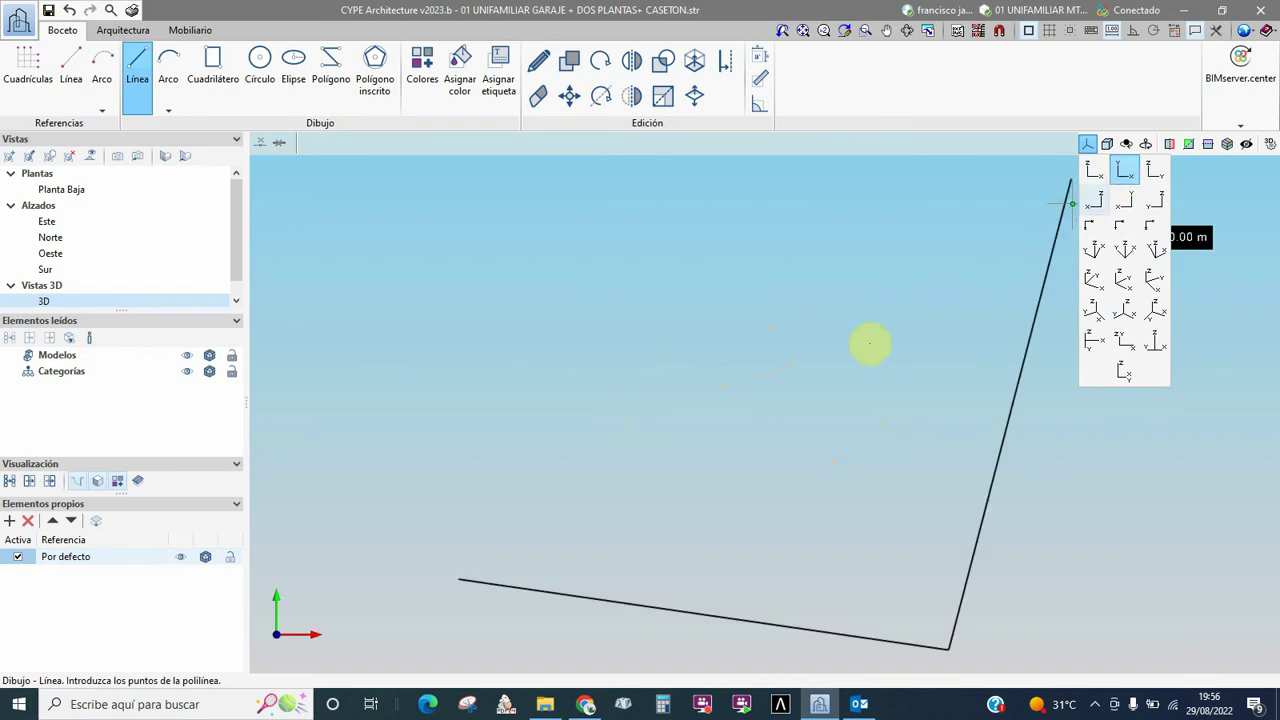
pyautogui.scroll(-2, 565, 415)
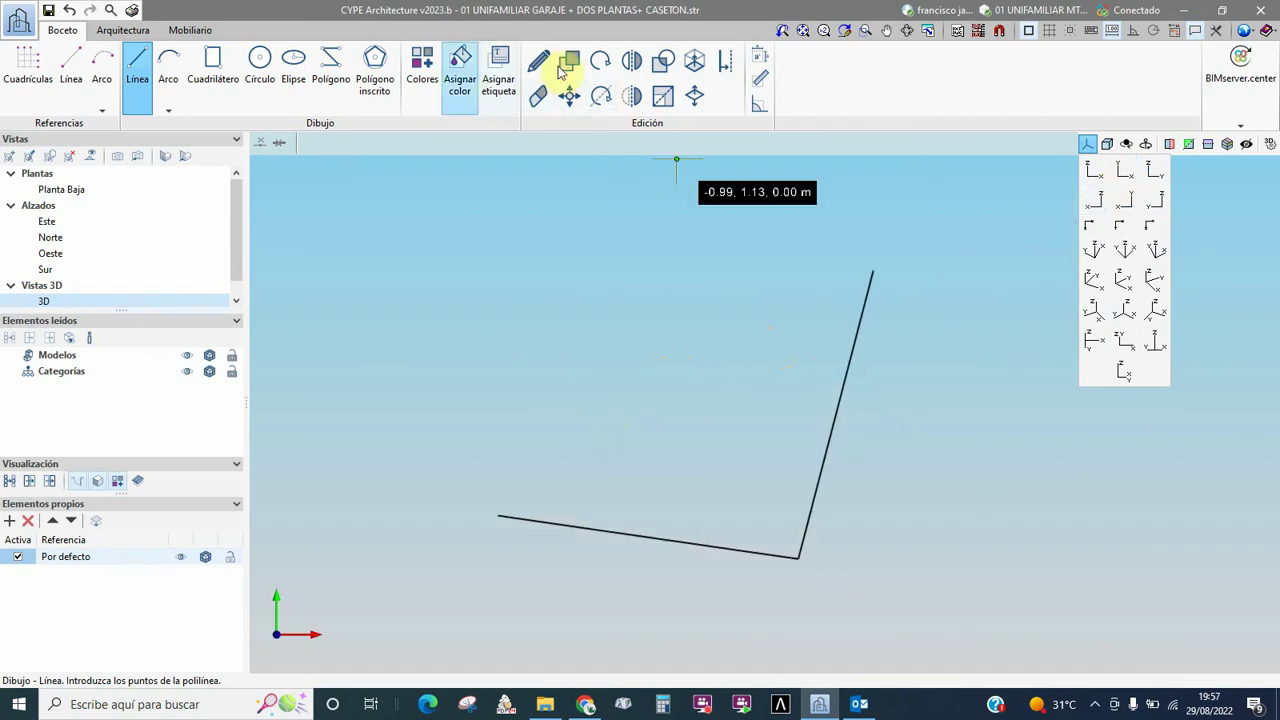
pyautogui.click(538, 95)
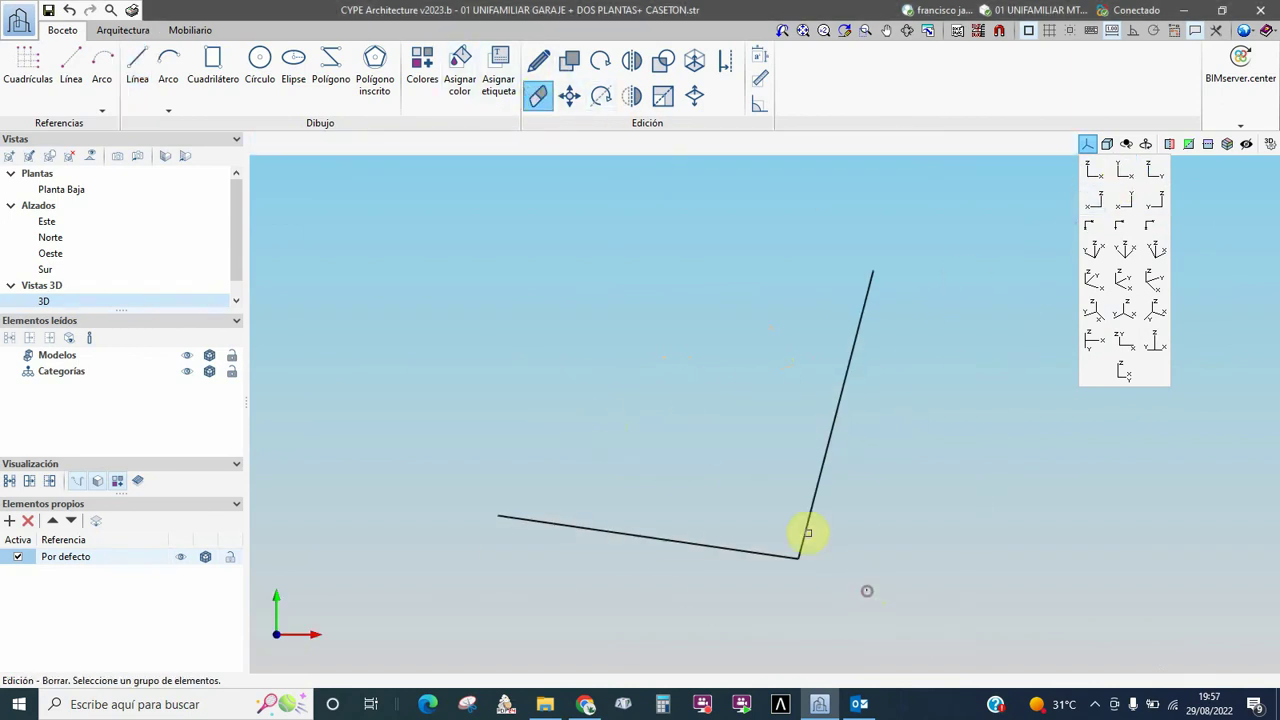
pyautogui.click(808, 533)
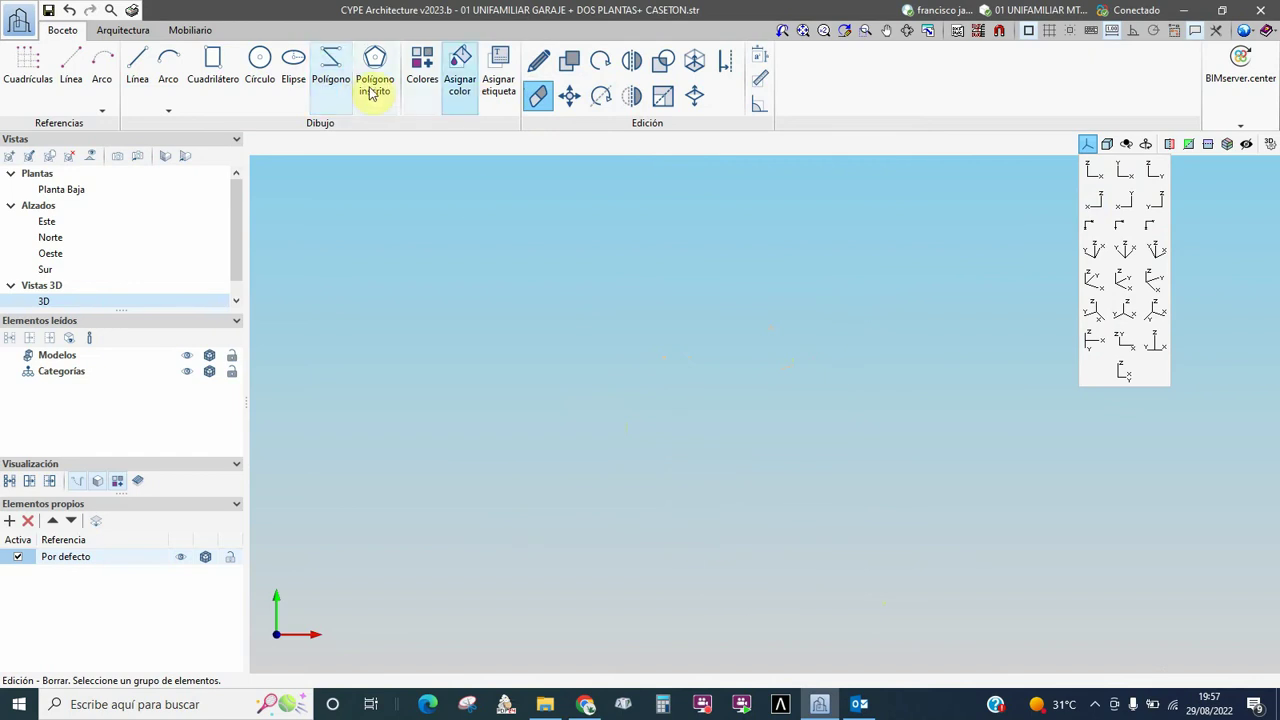
# Draw a 32-sided circle of 0.53 m radius left of the view centre.
pyautogui.click(263, 62)
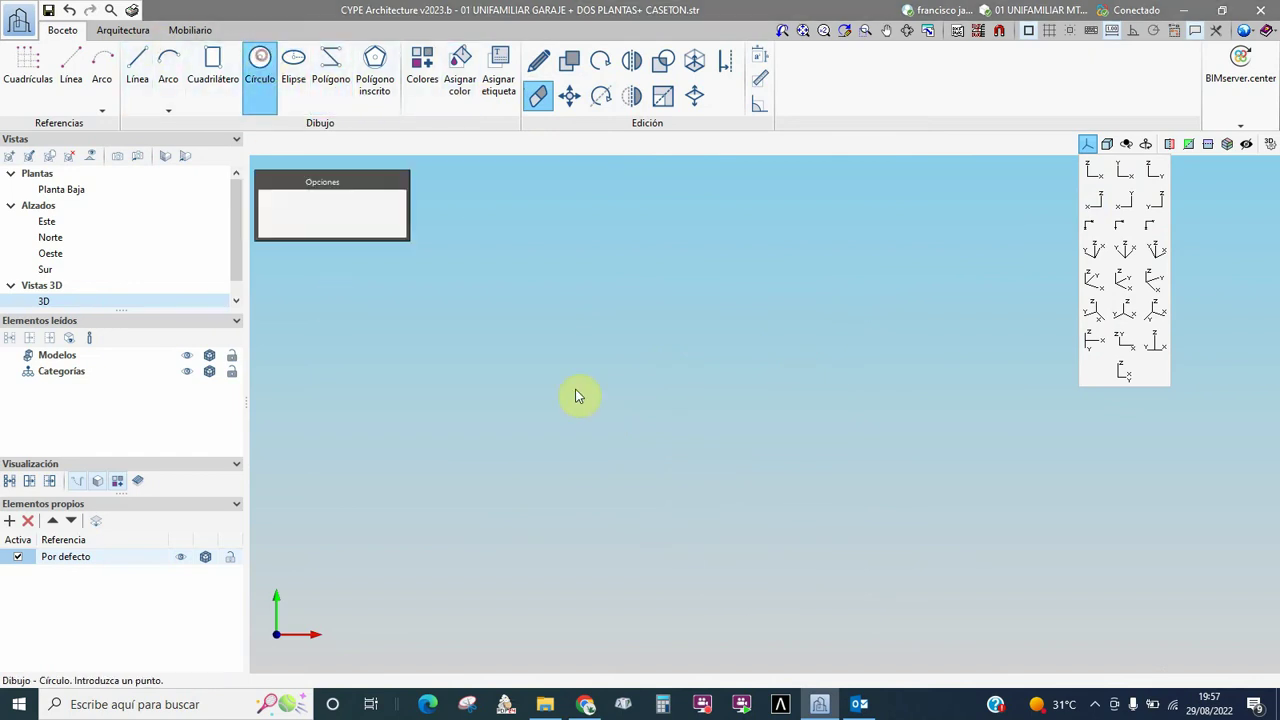
pyautogui.click(554, 339)
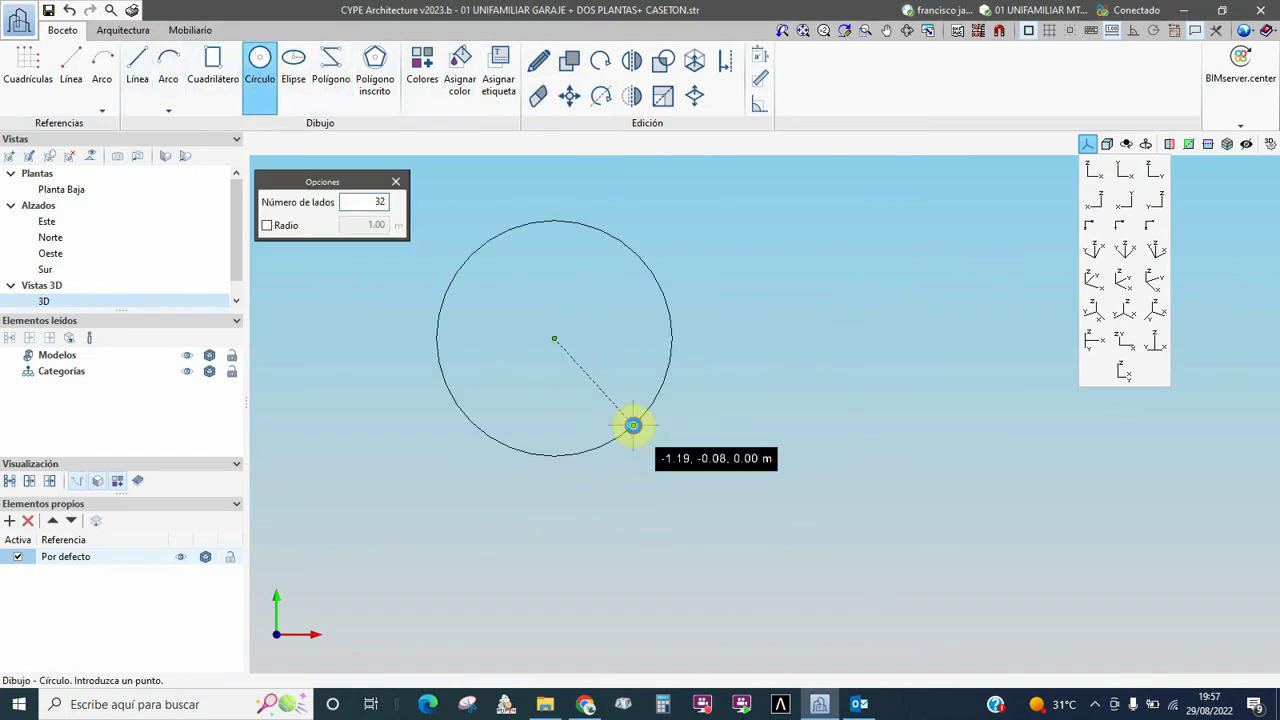
pyautogui.click(634, 426)
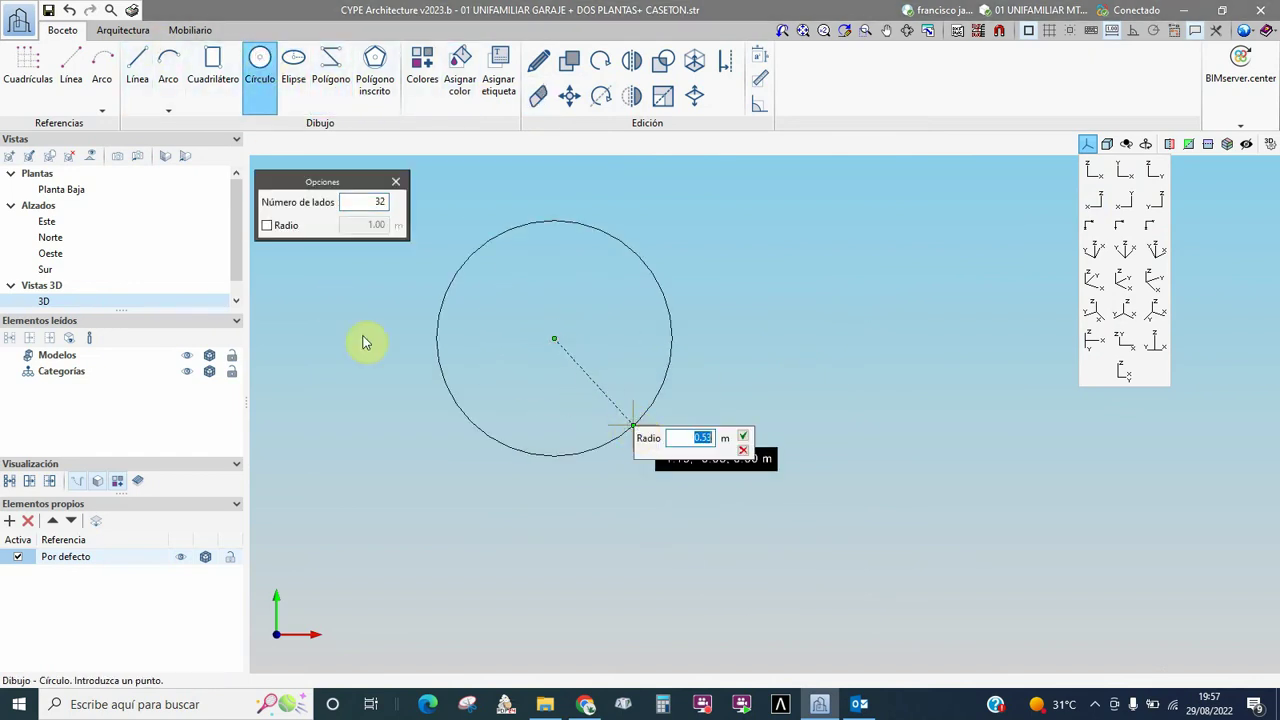
pyautogui.click(743, 437)
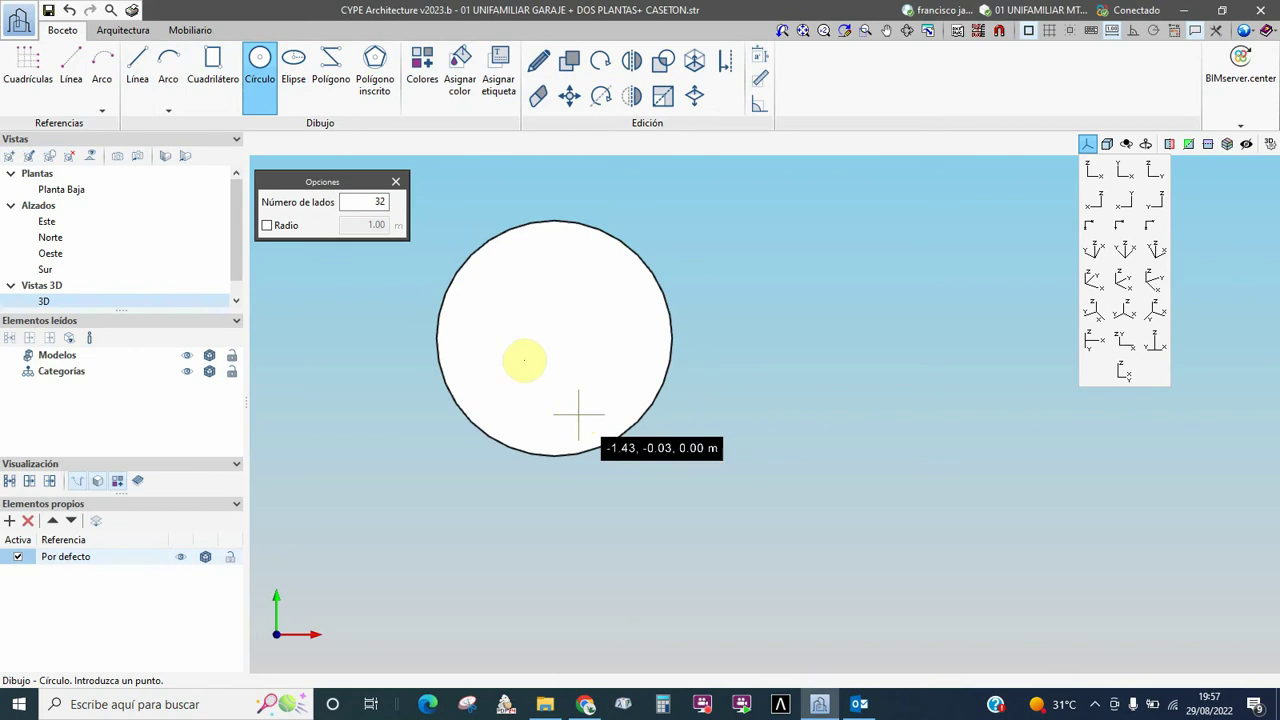
pyautogui.click(395, 182)
pyautogui.press('Escape')
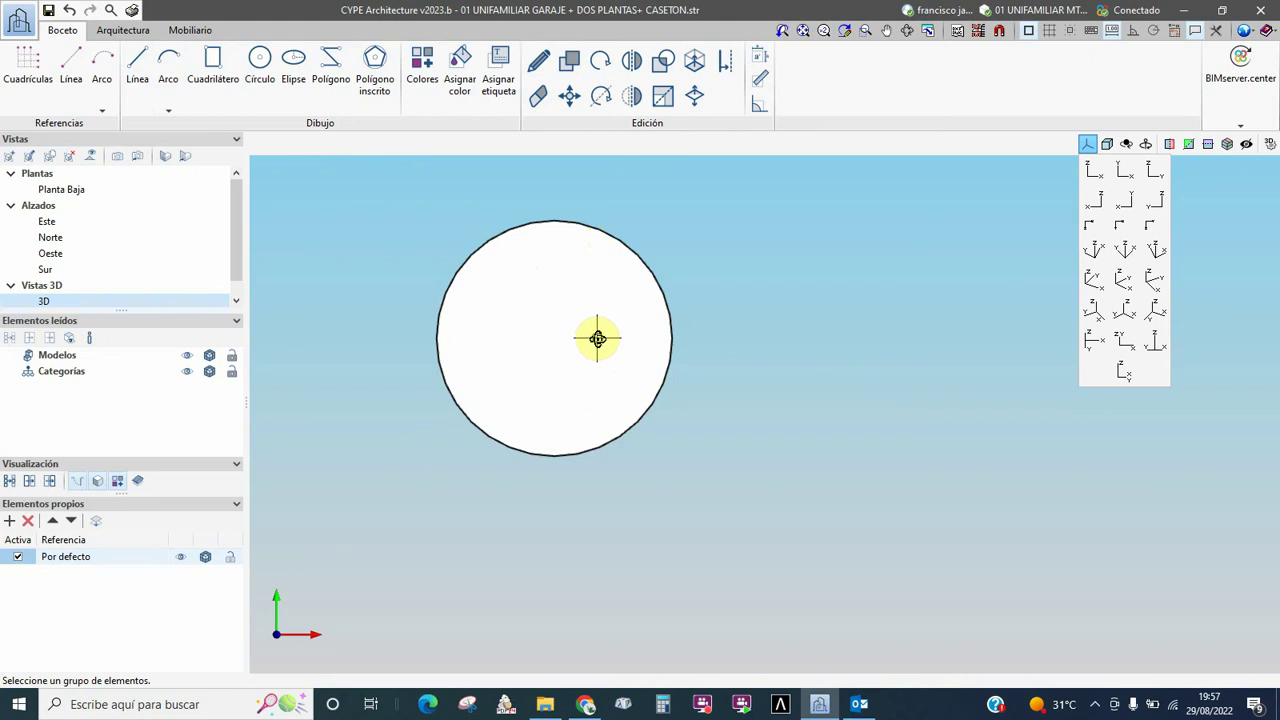
# Orbit the 3D view down to a low angle so the grey disc looks like a thin ellipse.
pyautogui.moveTo(597, 338)
pyautogui.mouseDown()
pyautogui.moveTo(579, 281)
pyautogui.moveTo(544, 272)
pyautogui.mouseUp()
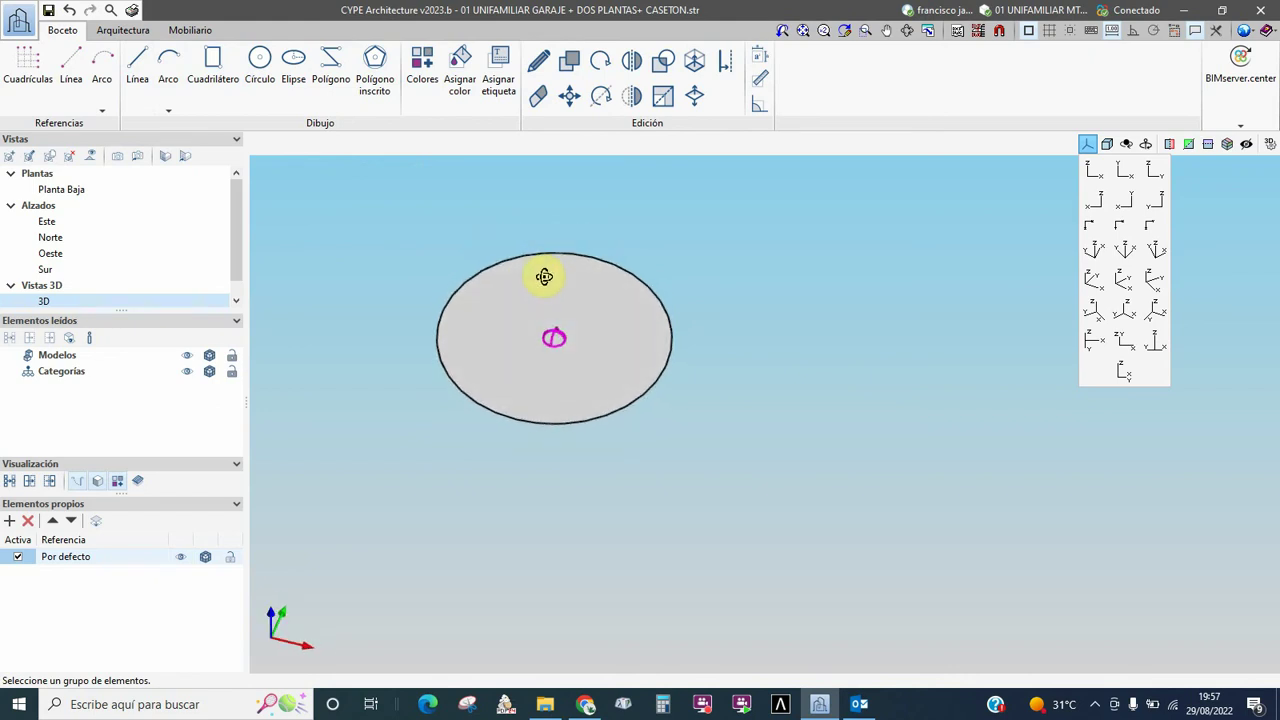
pyautogui.moveTo(563, 333); pyautogui.dragTo(498, 315)
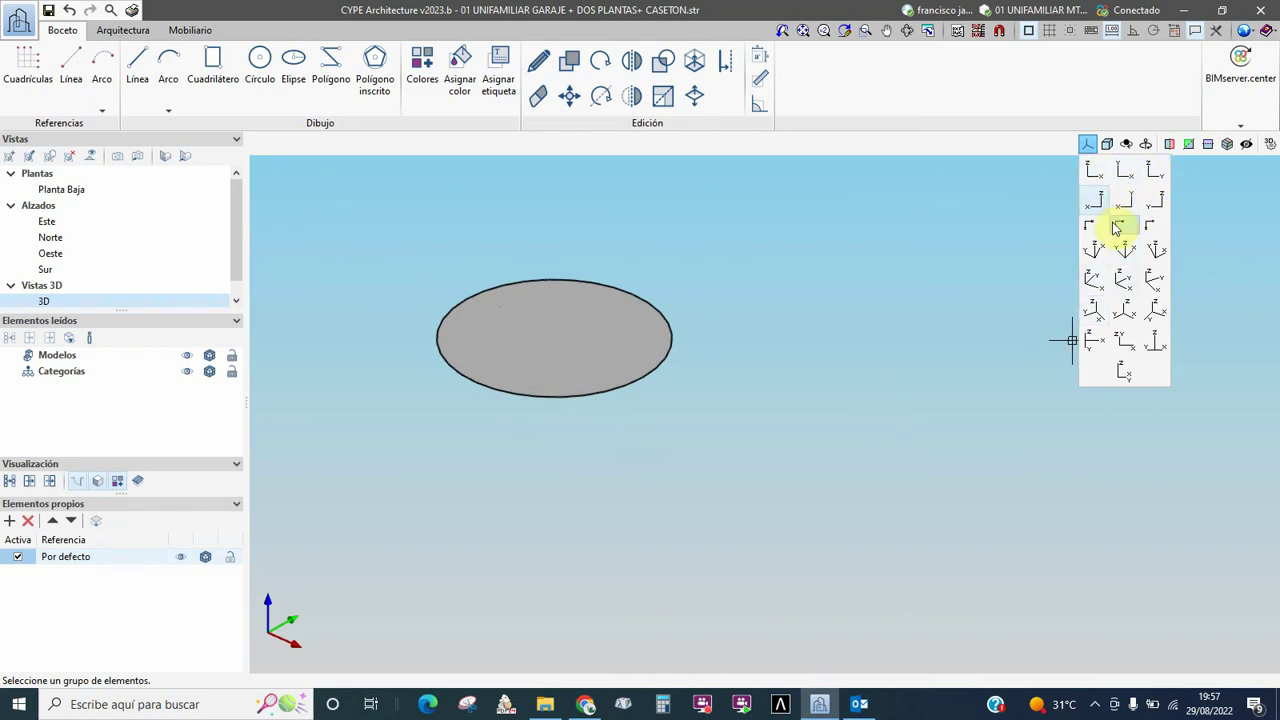
pyautogui.click(1117, 255)
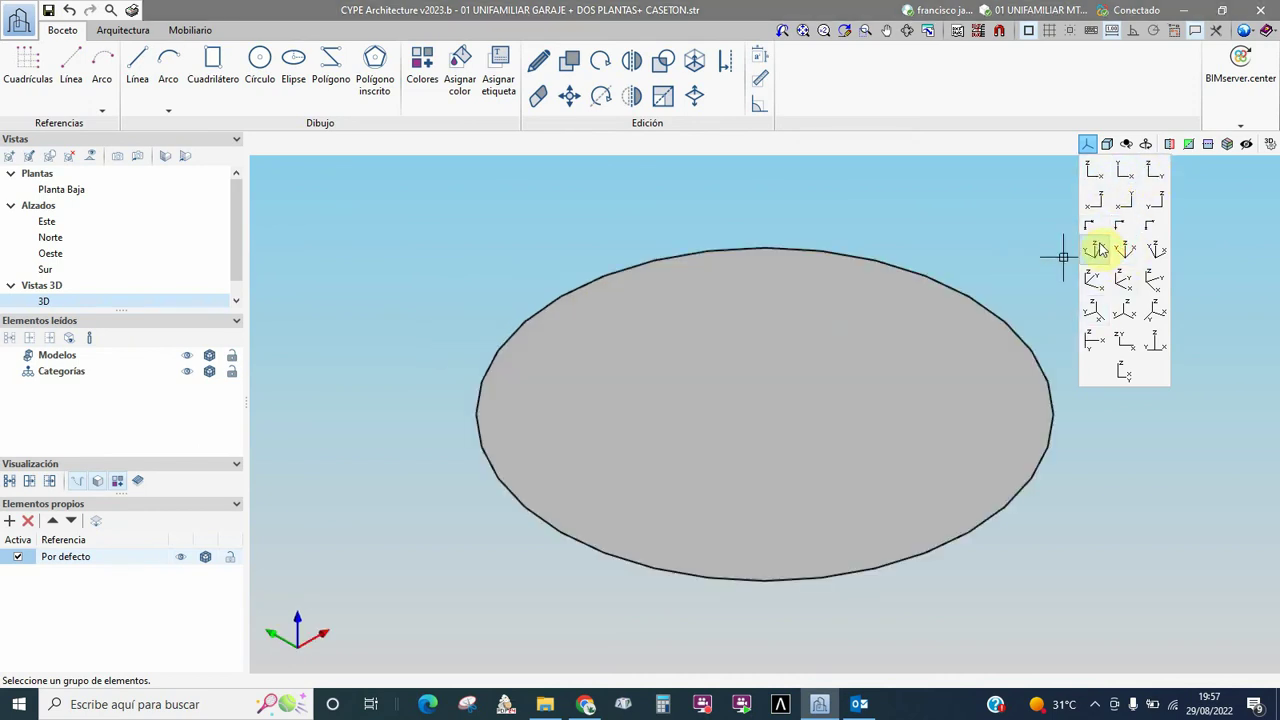
pyautogui.click(1091, 253)
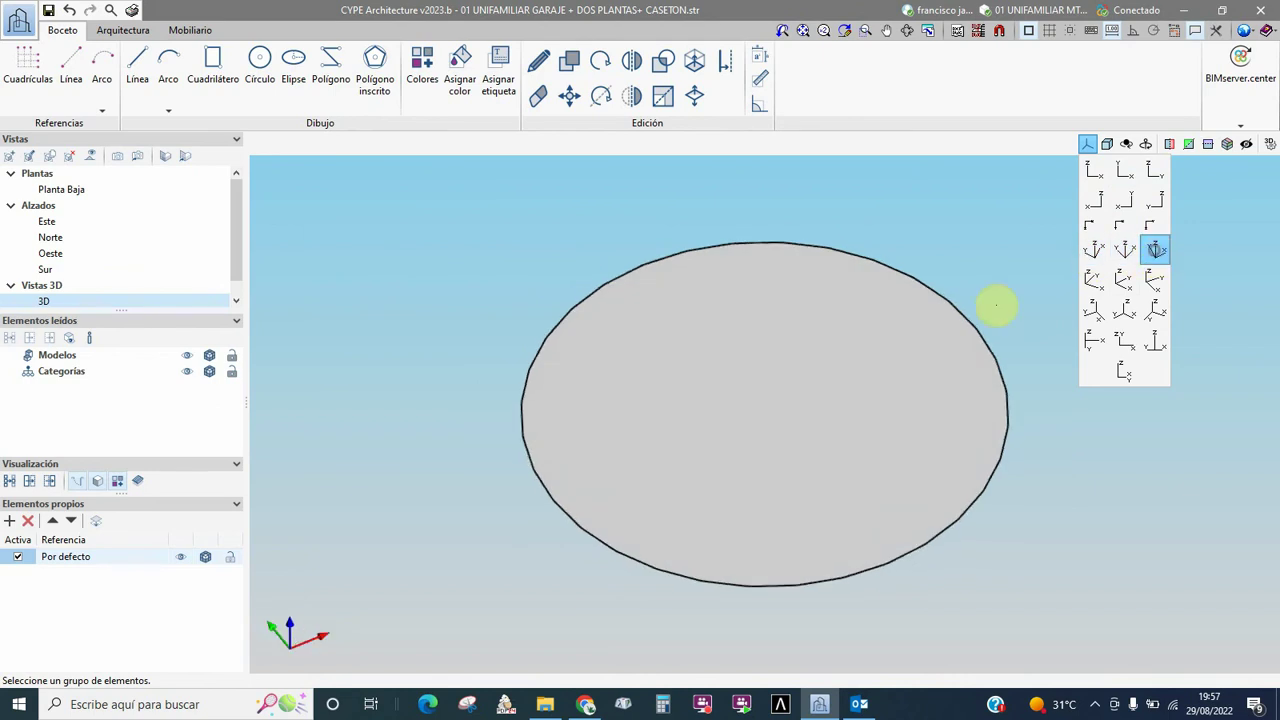
pyautogui.click(1107, 144)
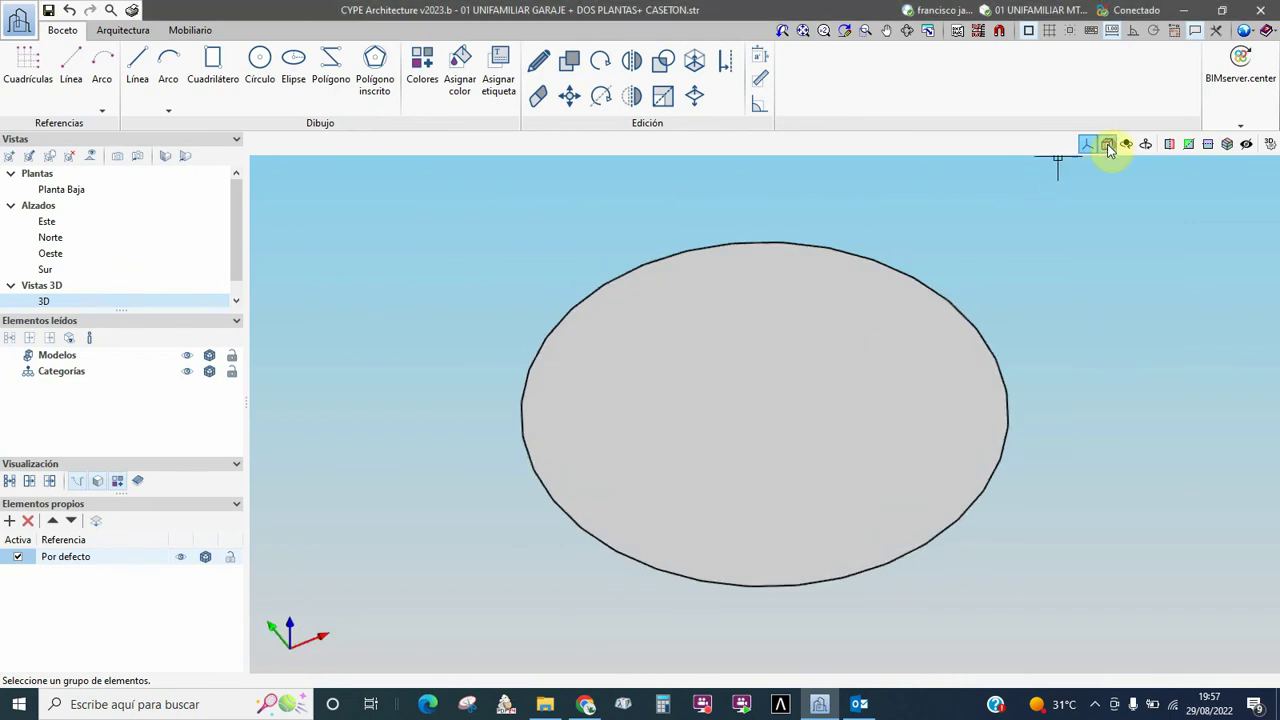
pyautogui.moveTo(768, 436)
pyautogui.mouseDown()
pyautogui.moveTo(766, 423)
pyautogui.moveTo(737, 429)
pyautogui.mouseUp()
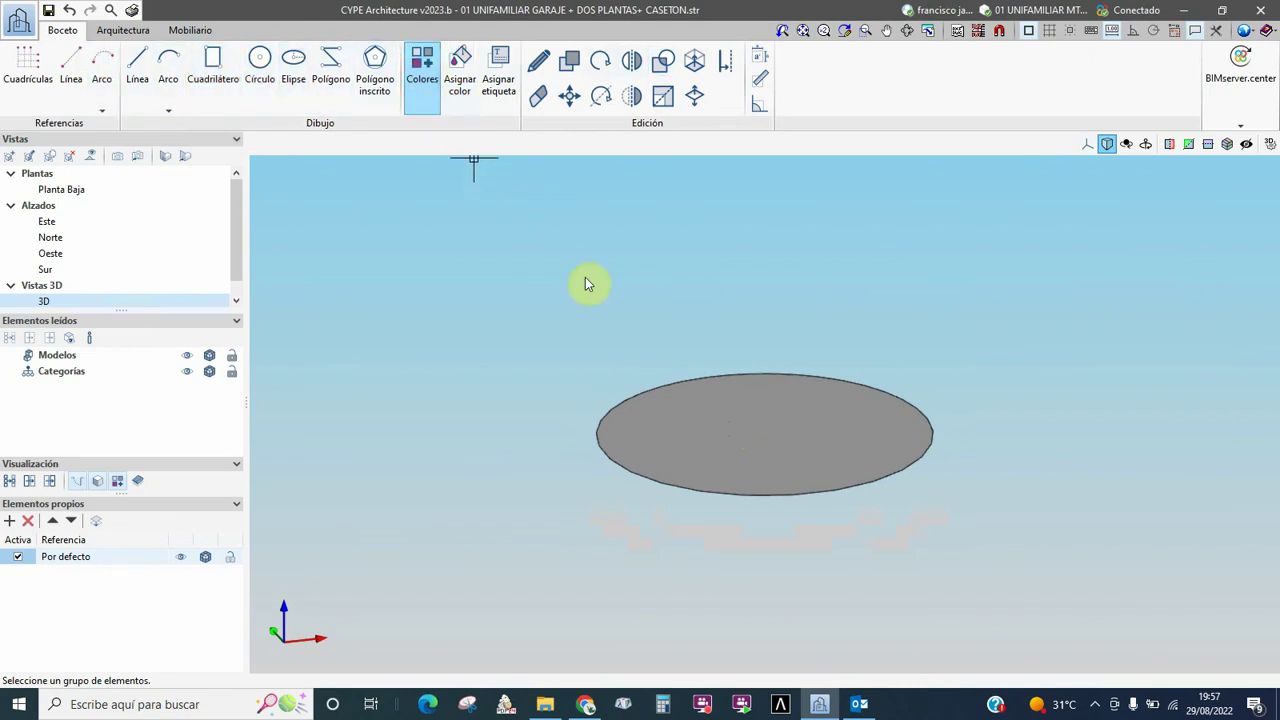
pyautogui.moveTo(694, 414)
pyautogui.mouseDown()
pyautogui.moveTo(699, 393)
pyautogui.moveTo(689, 414)
pyautogui.mouseUp()
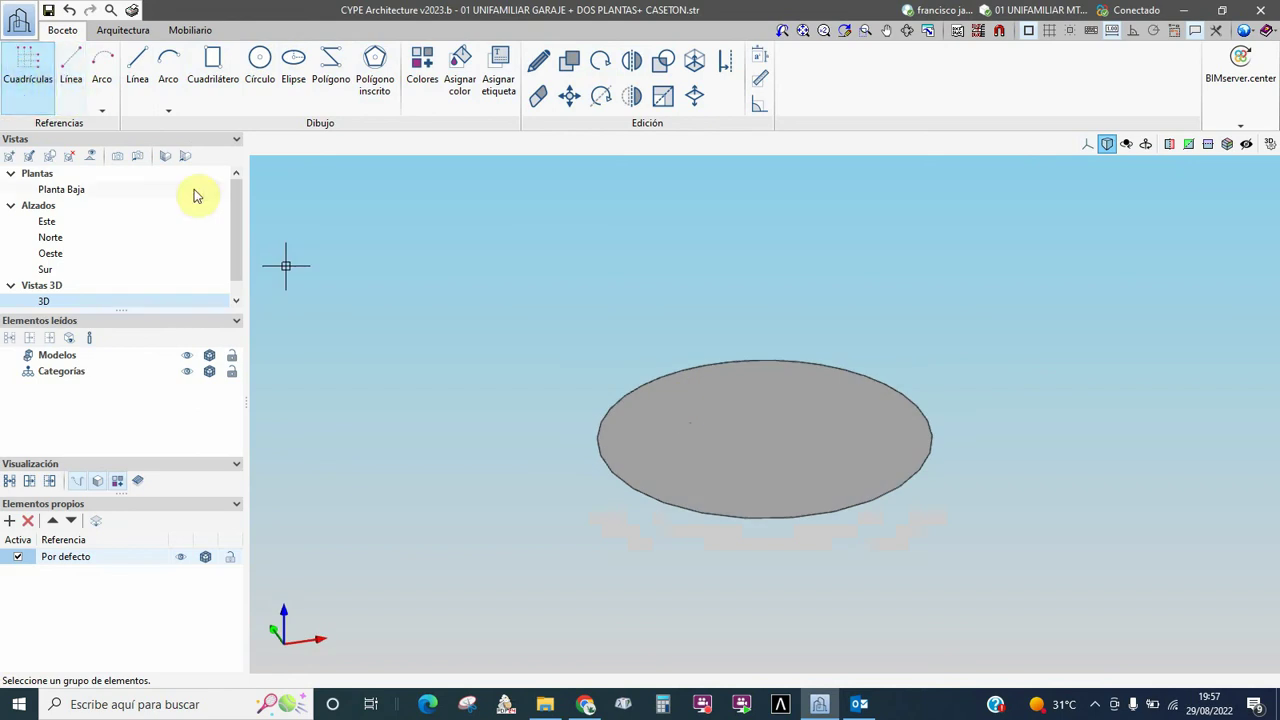
# Try the Arco and Cuadrilátero drawing tools, cancelling each with Esc.
pyautogui.click(101, 77)
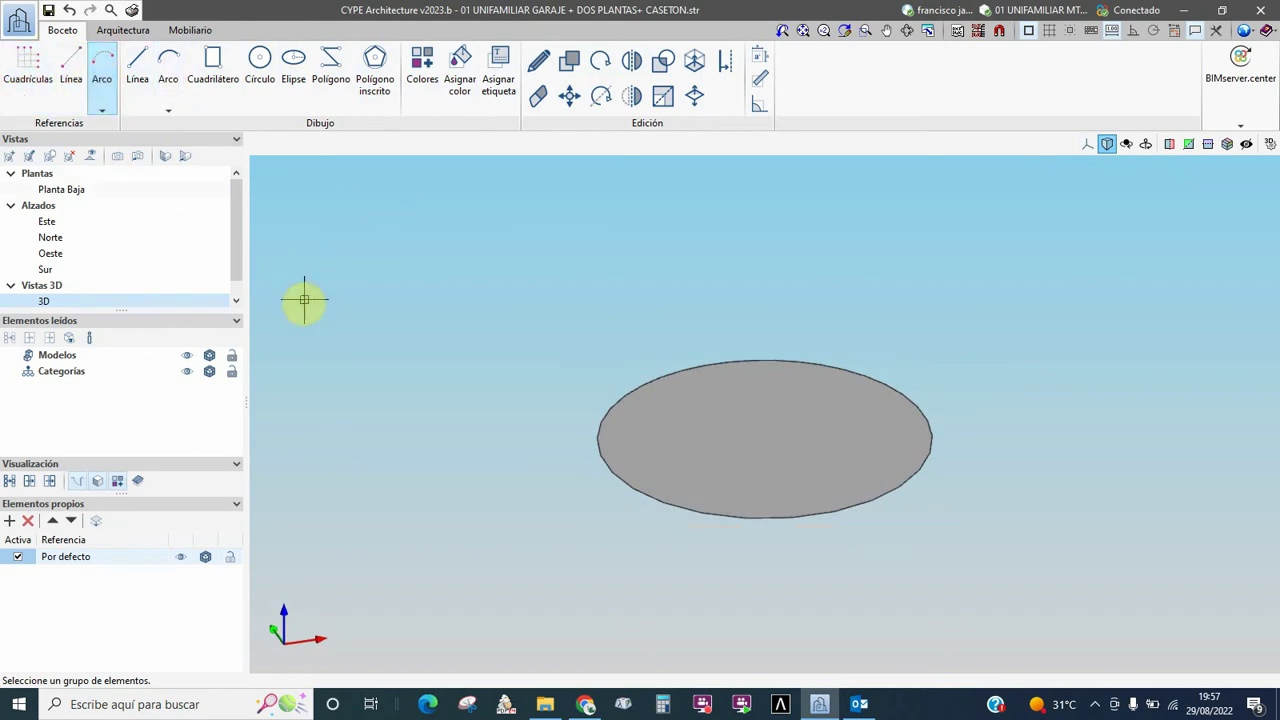
pyautogui.press('Escape')
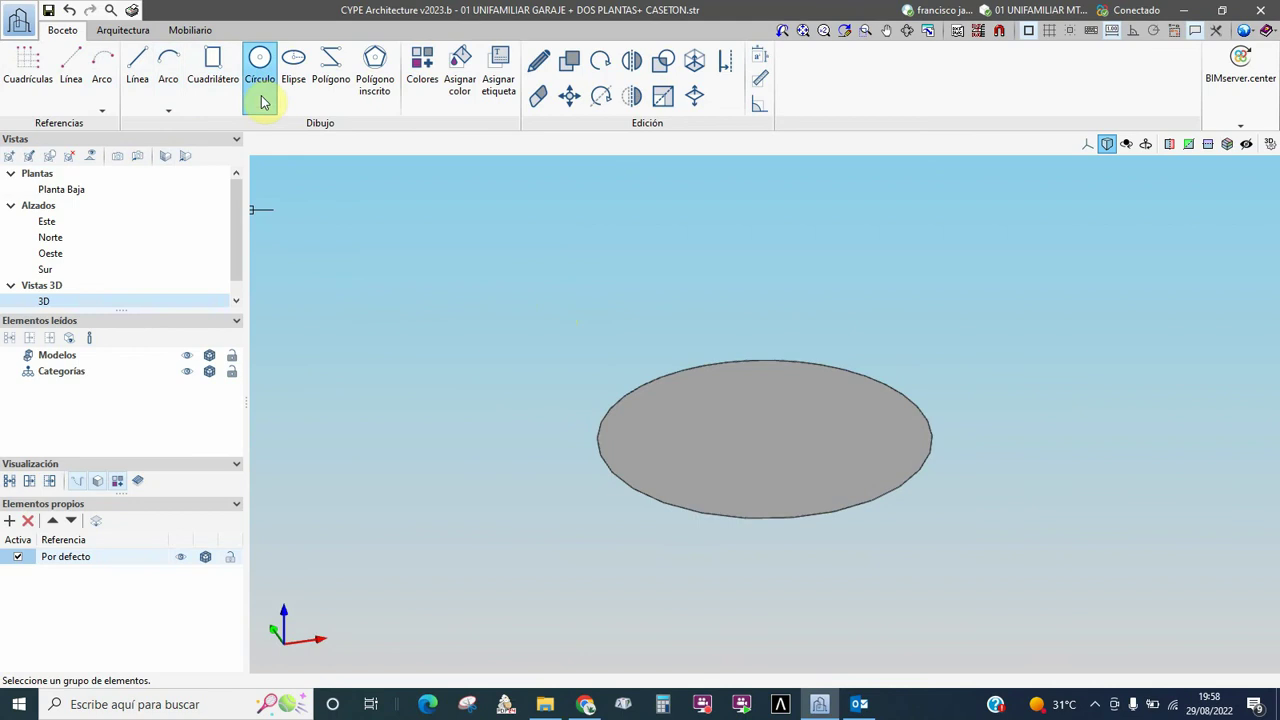
pyautogui.click(213, 78)
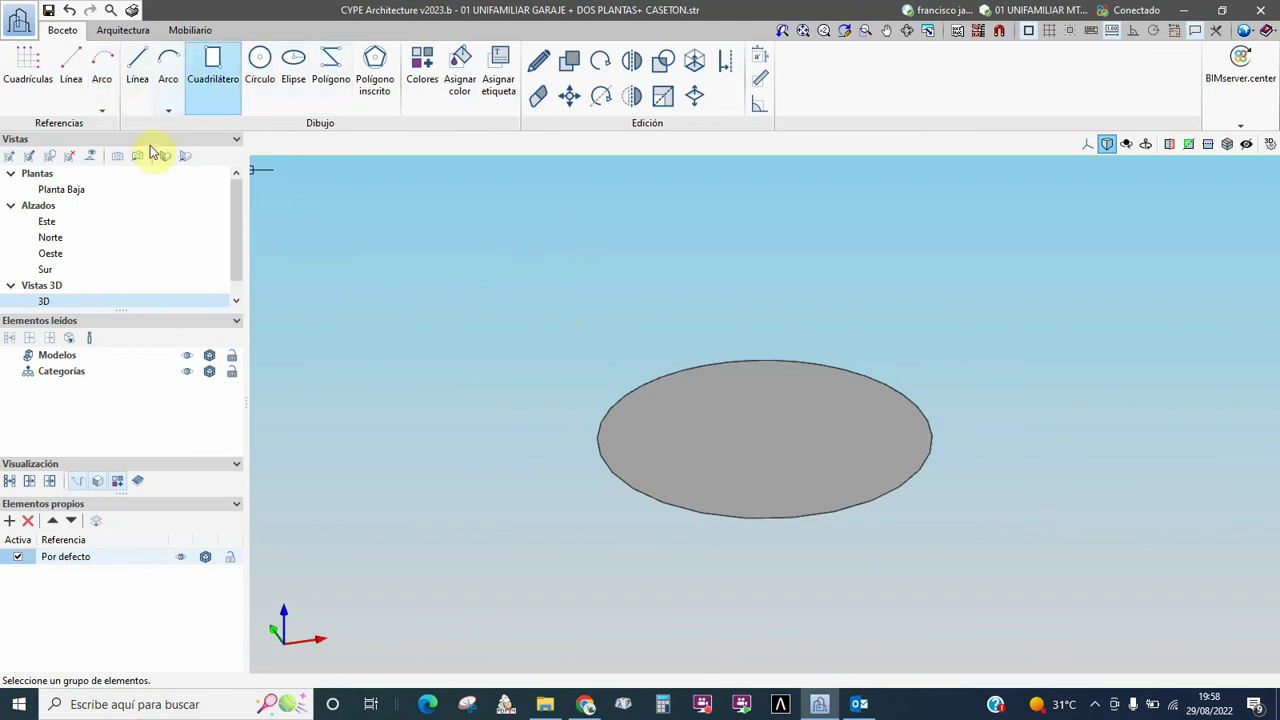
pyautogui.press('Escape')
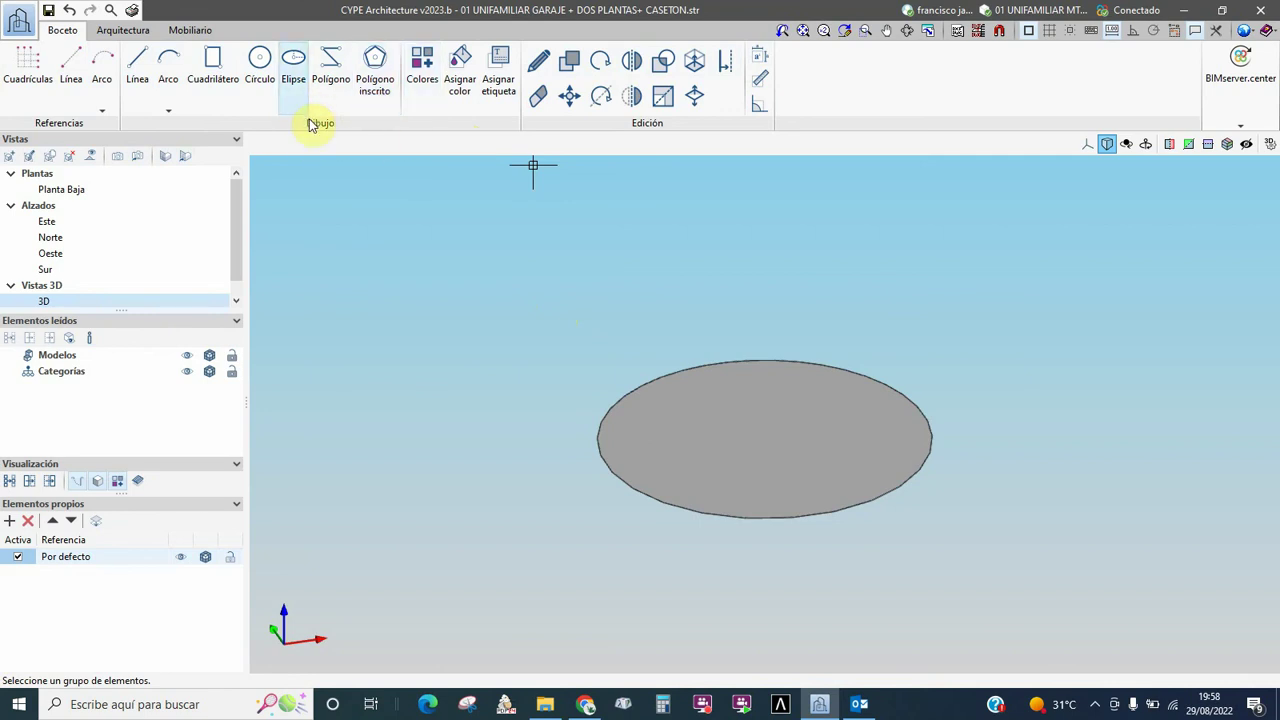
# Add a colour row in Colores and set its Color 1 to bright green.
pyautogui.click(420, 66)
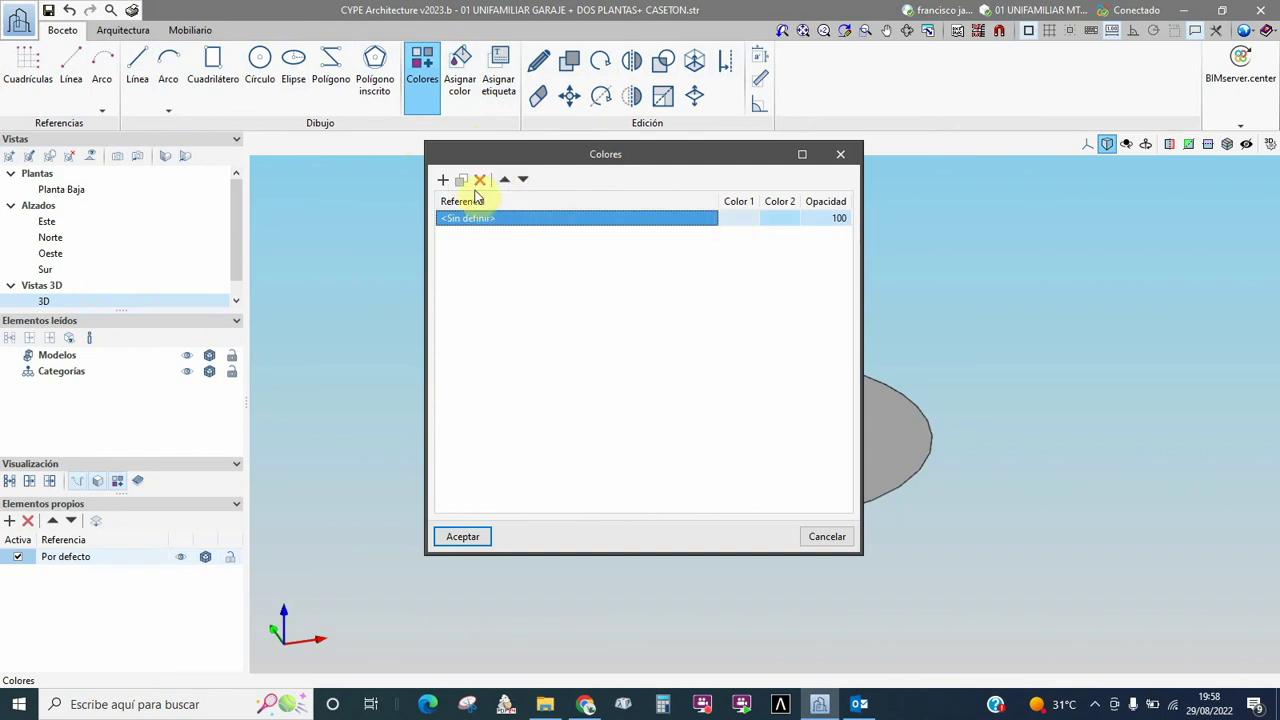
pyautogui.click(441, 182)
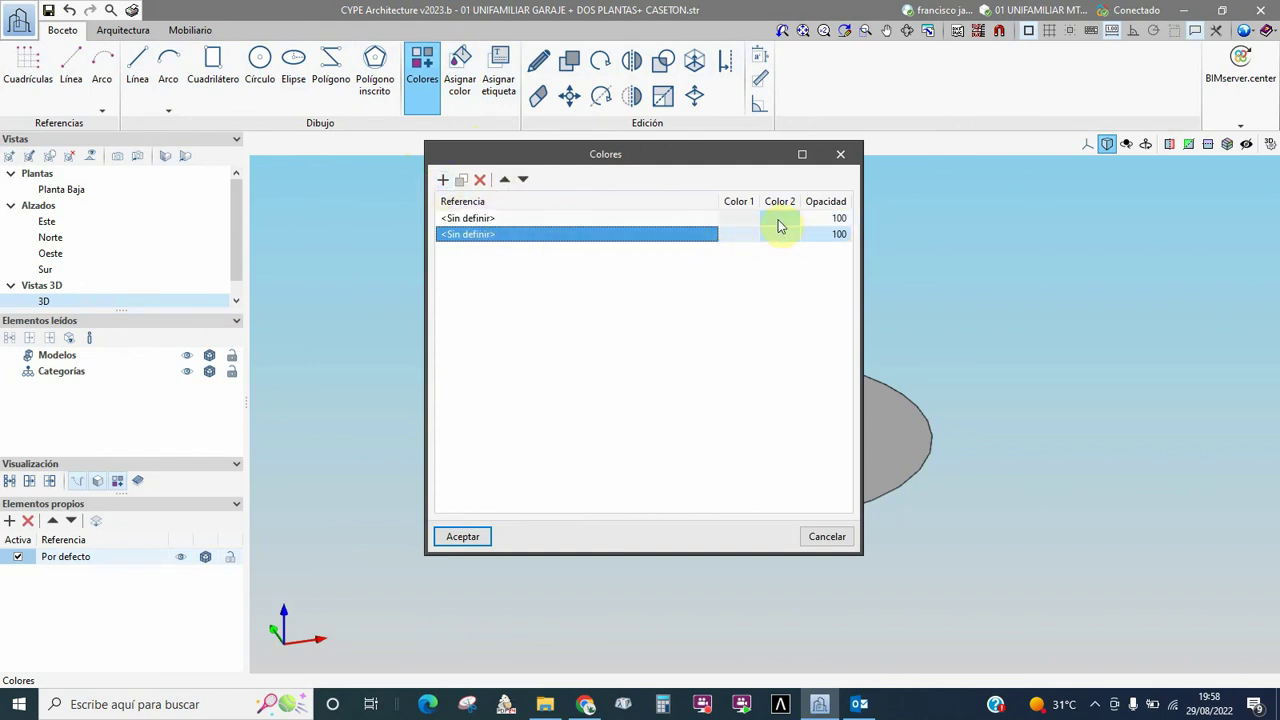
pyautogui.click(737, 220)
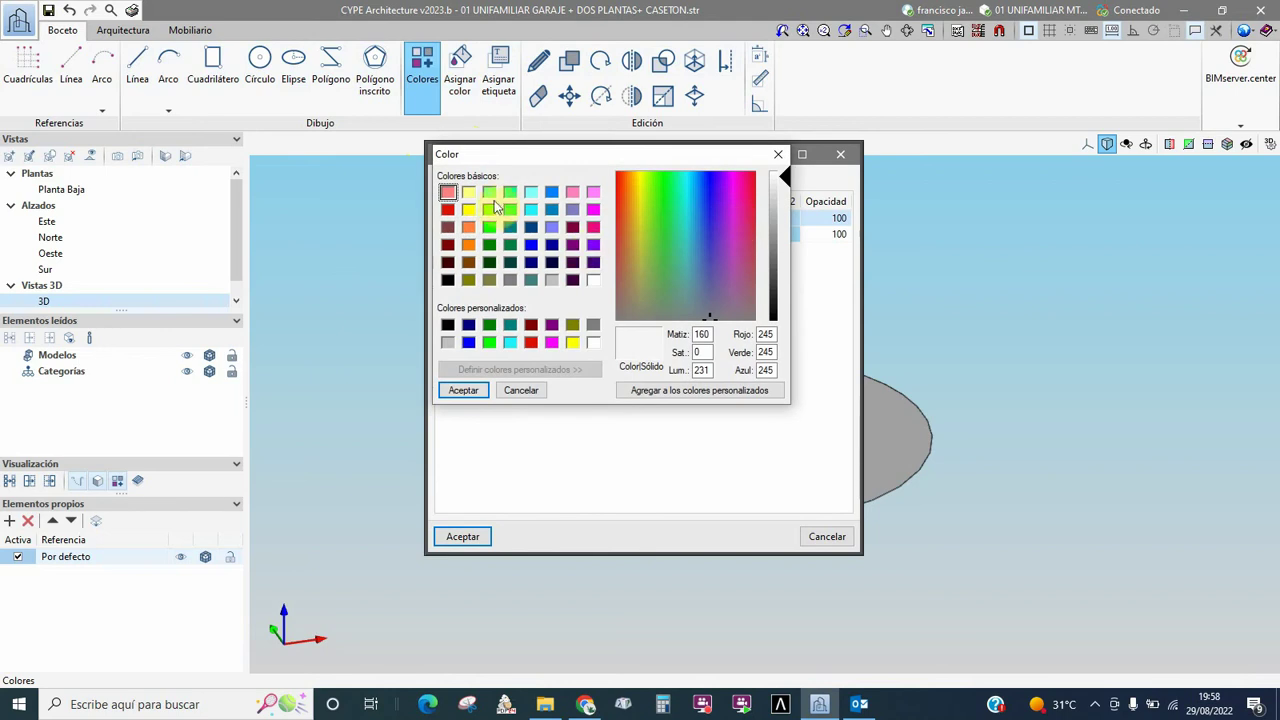
pyautogui.click(510, 209)
pyautogui.click(455, 391)
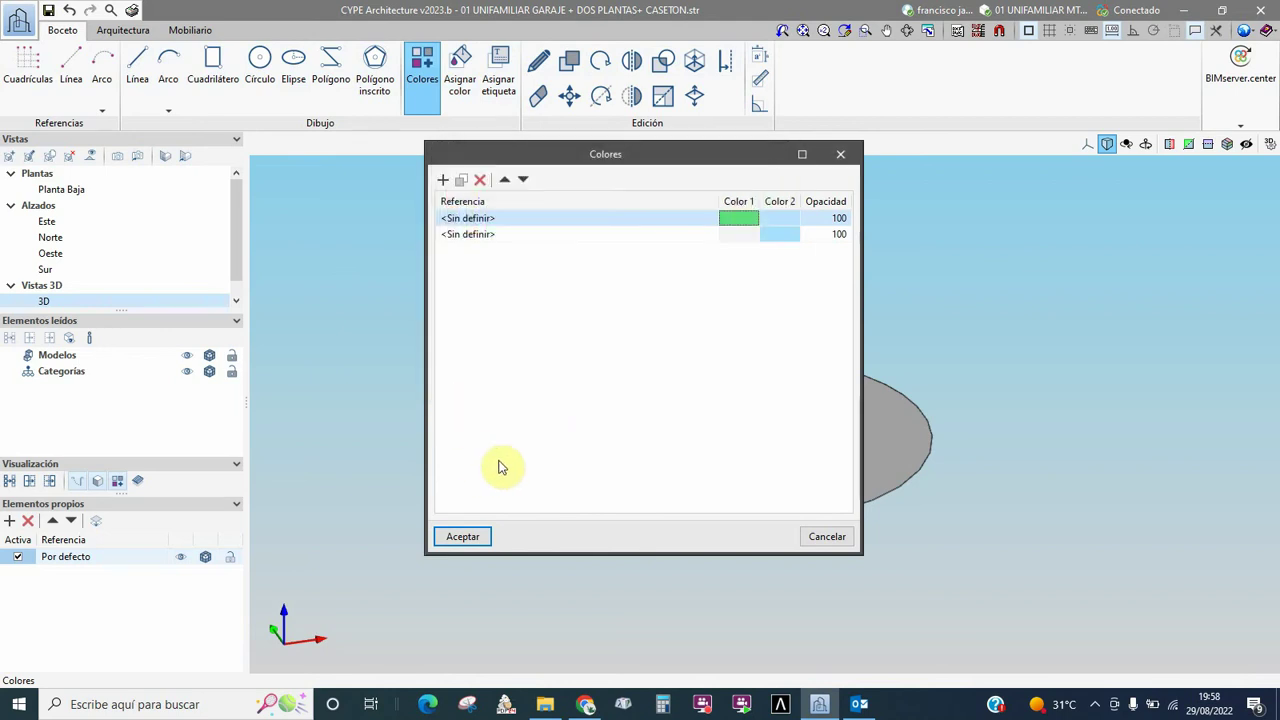
pyautogui.click(471, 537)
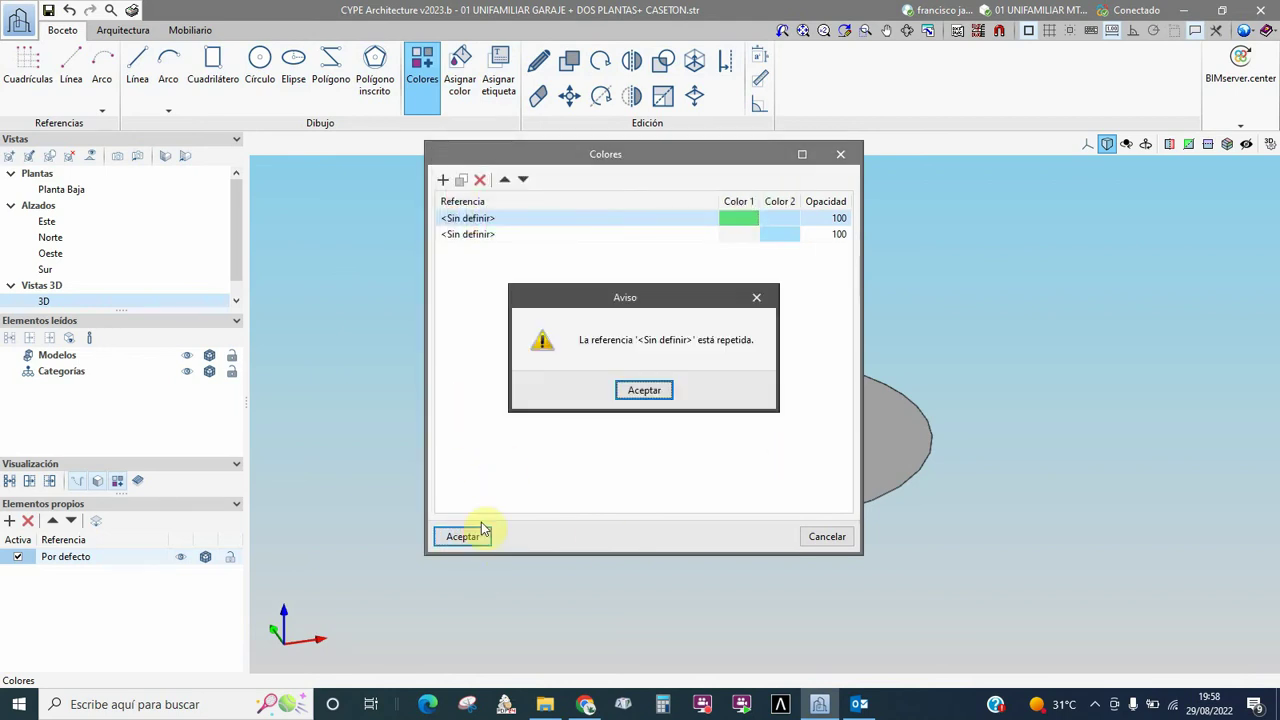
pyautogui.click(632, 393)
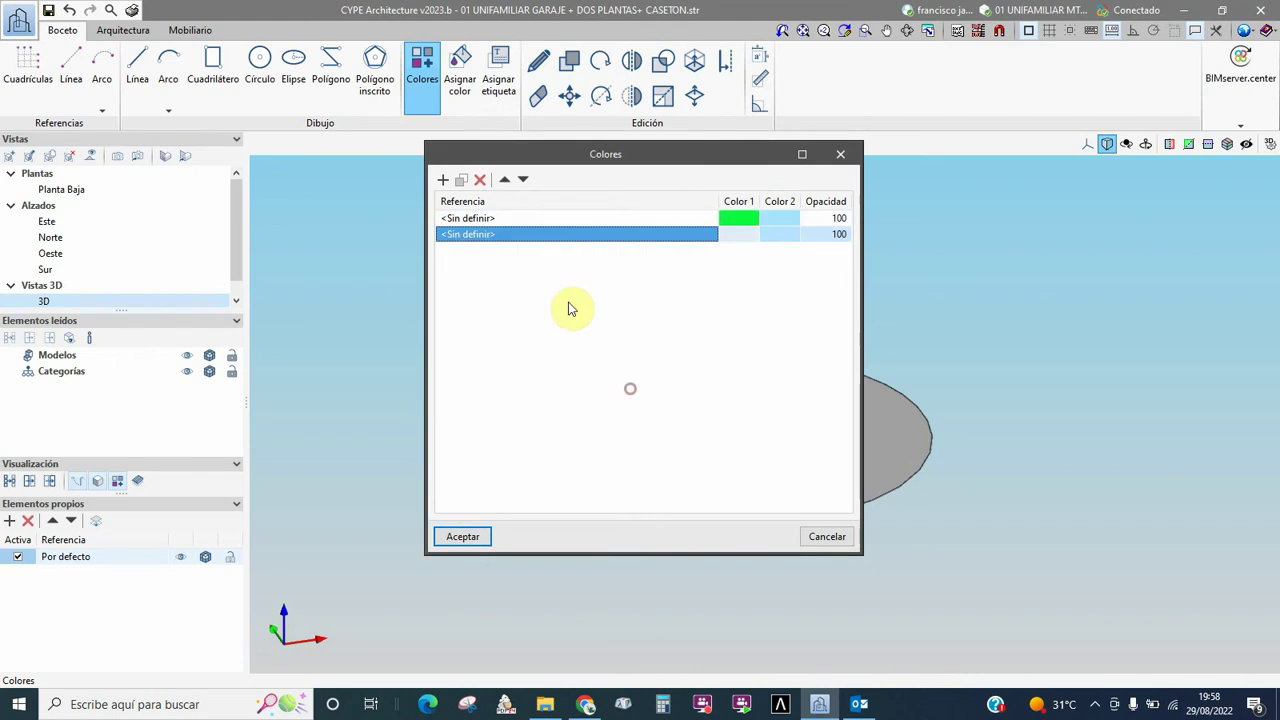
# Delete the duplicate second colour row, since the first entry is in use.
pyautogui.click(478, 221)
pyautogui.rightClick(478, 220)
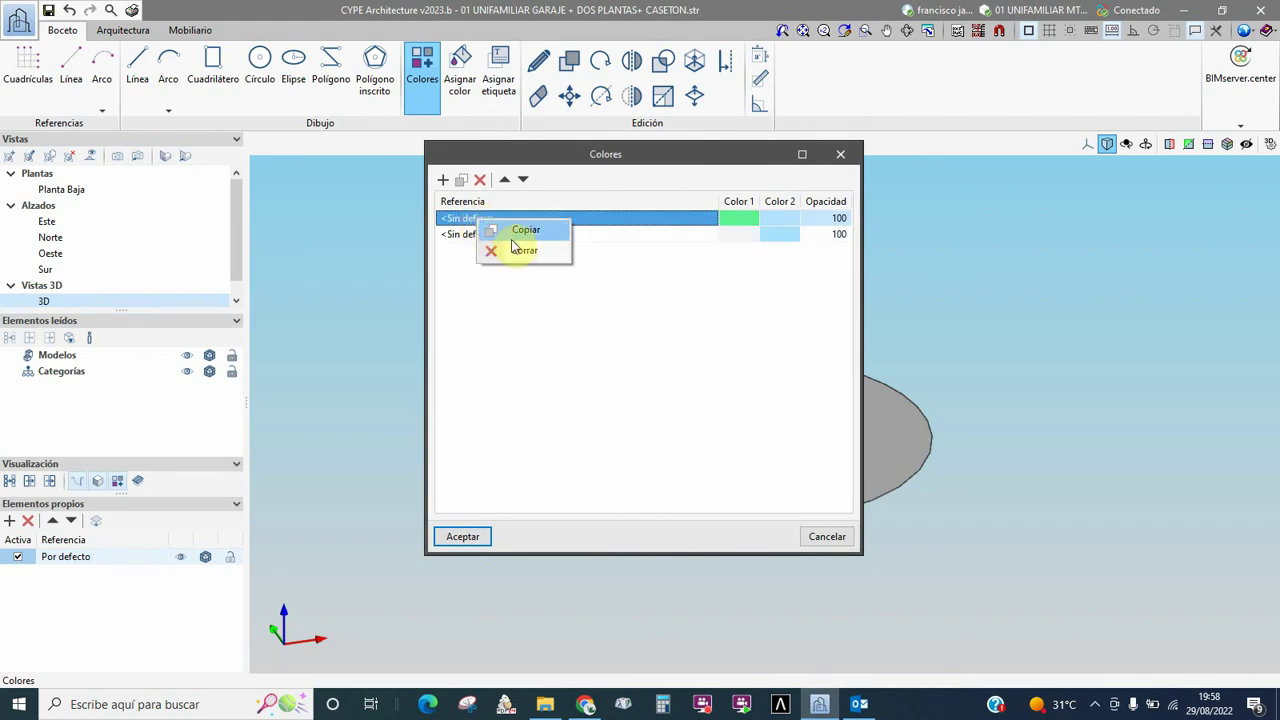
pyautogui.click(509, 264)
pyautogui.rightClick(474, 222)
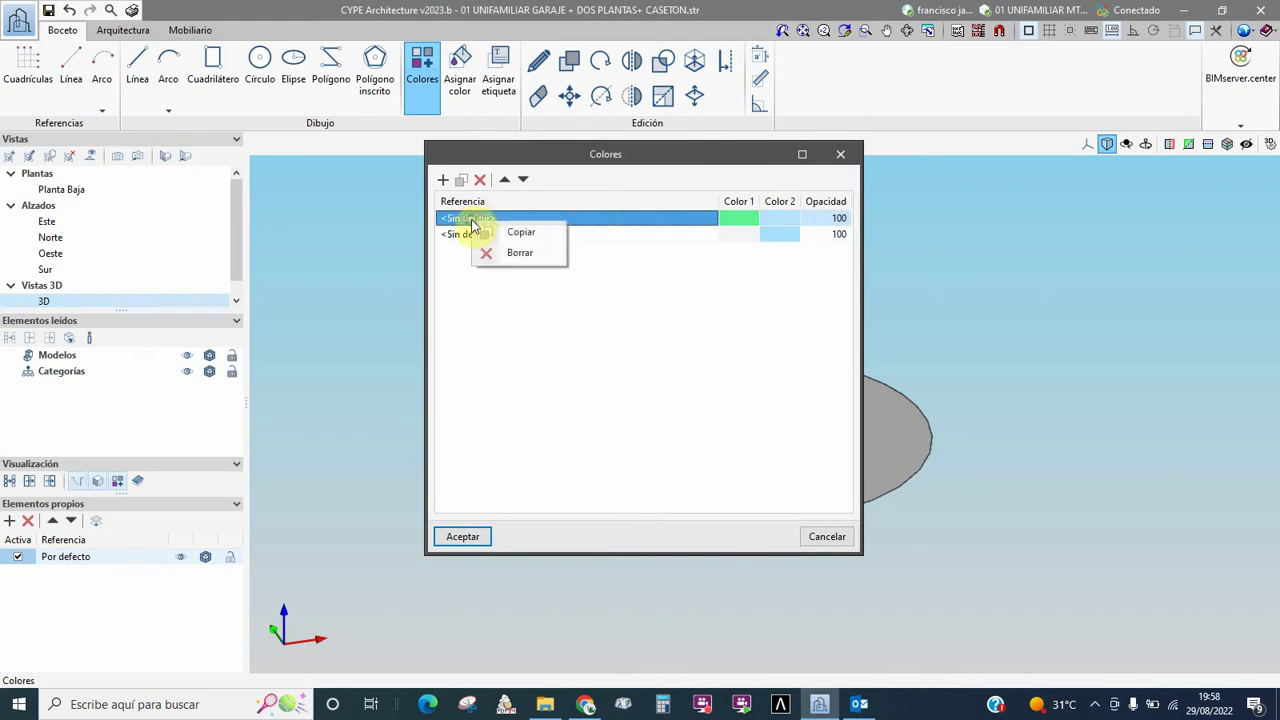
pyautogui.click(518, 254)
pyautogui.click(642, 393)
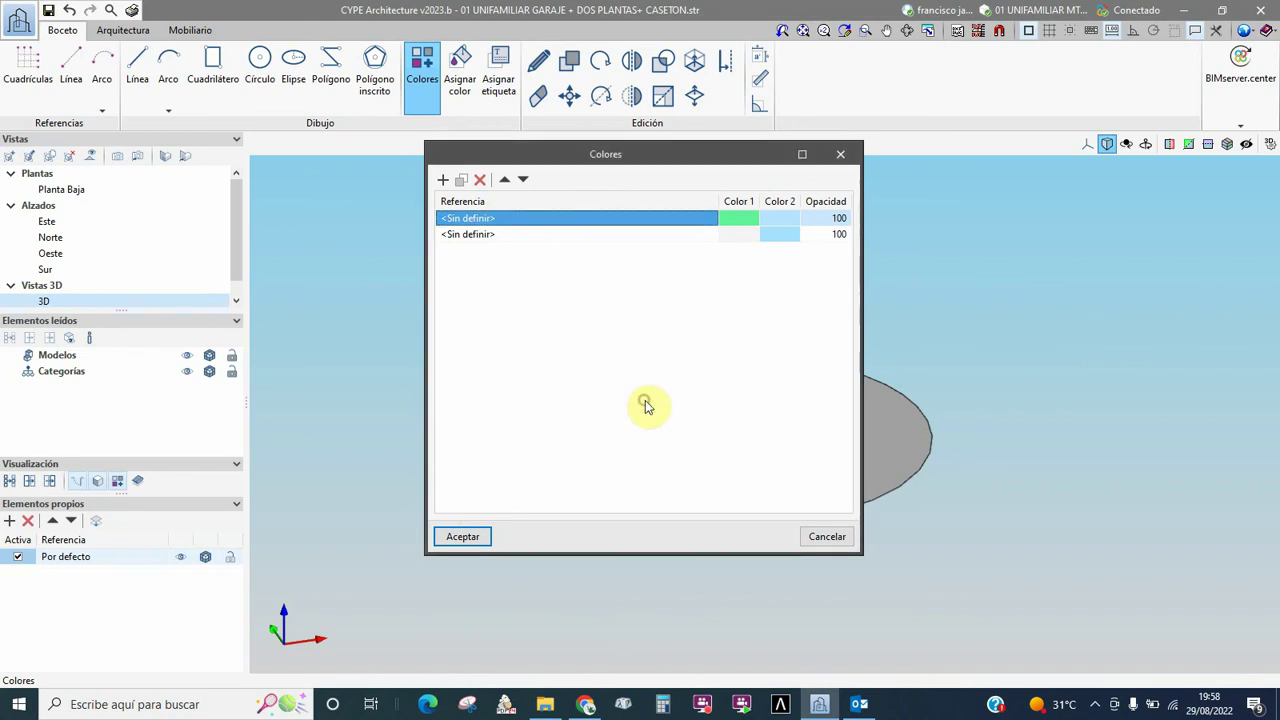
pyautogui.rightClick(472, 222)
pyautogui.click(443, 314)
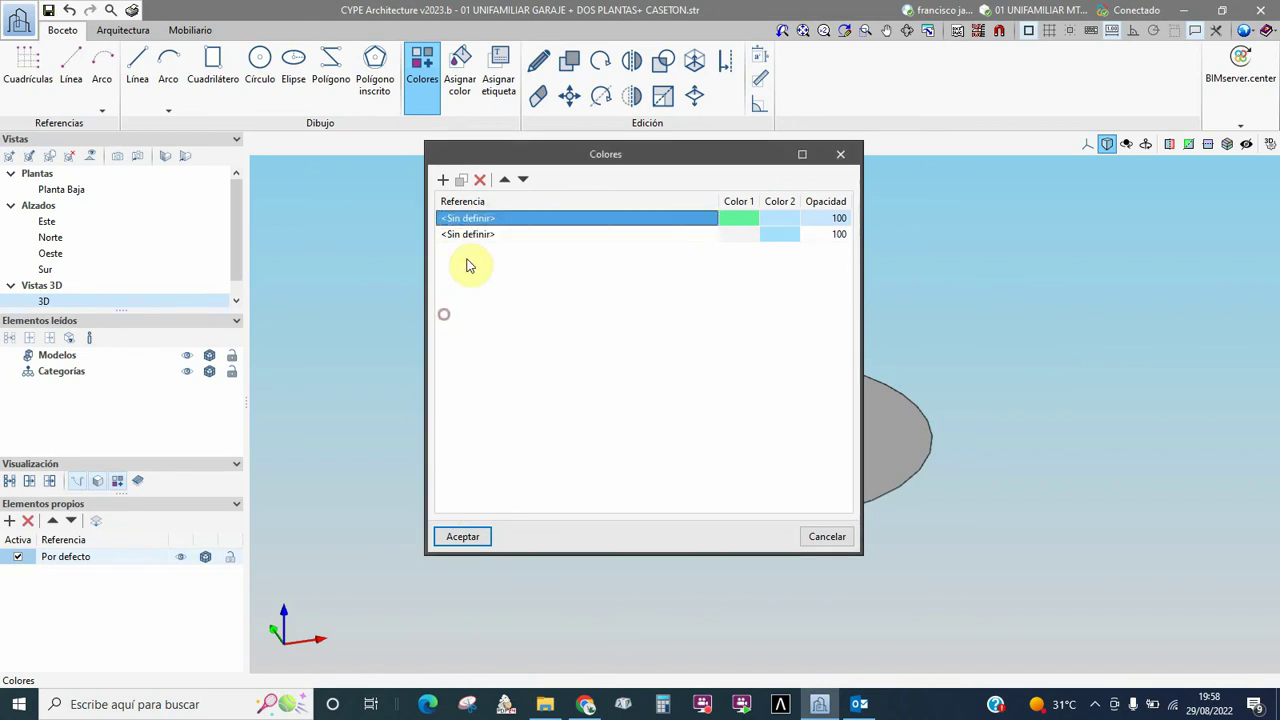
pyautogui.click(480, 182)
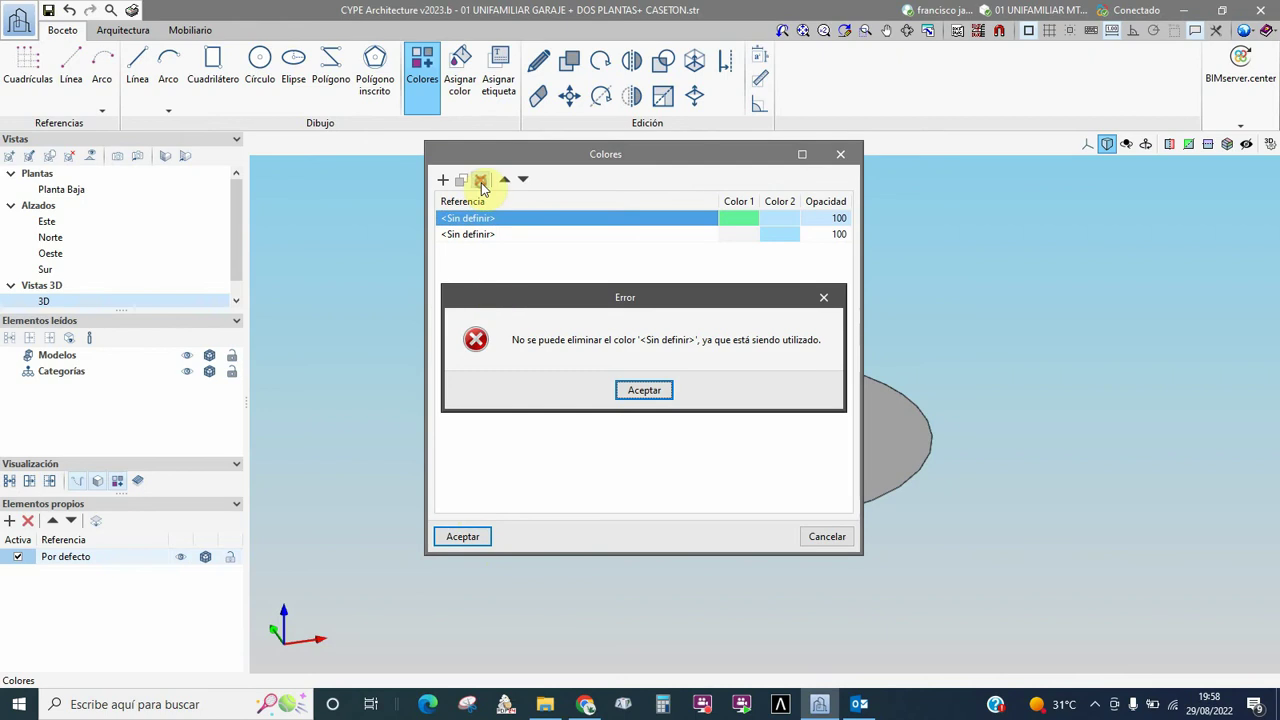
pyautogui.click(646, 391)
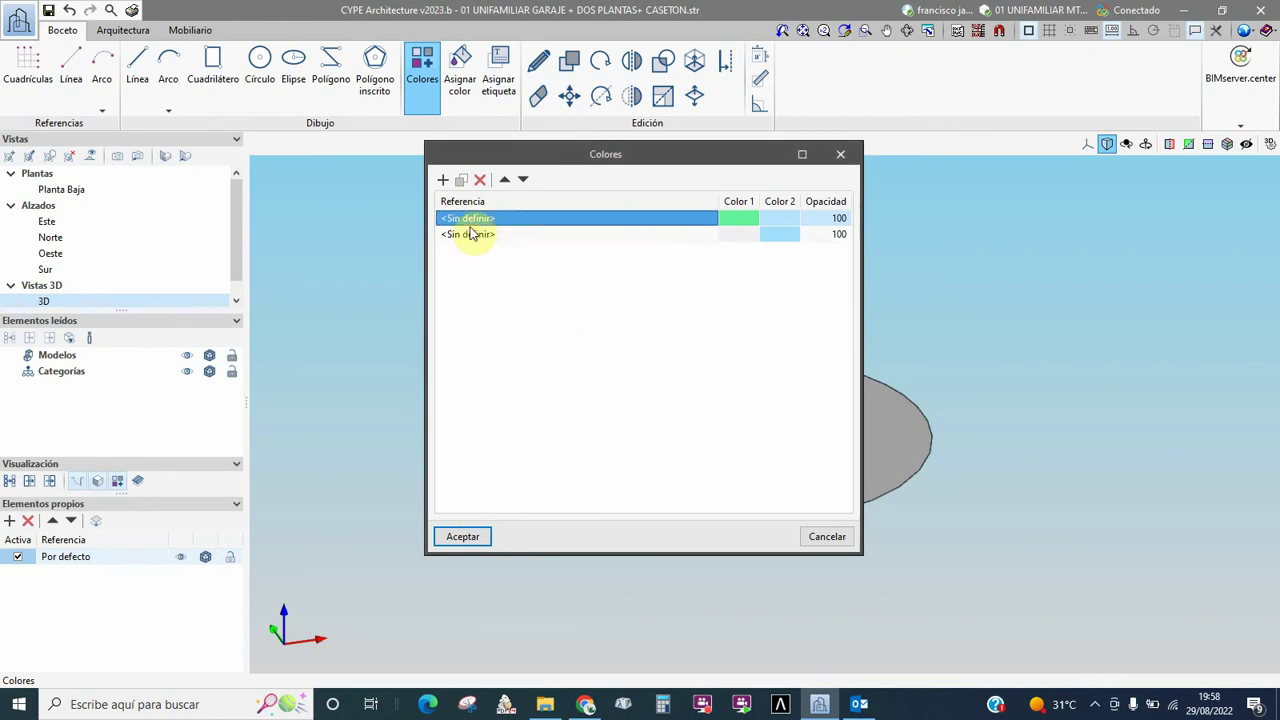
pyautogui.click(472, 235)
pyautogui.click(480, 180)
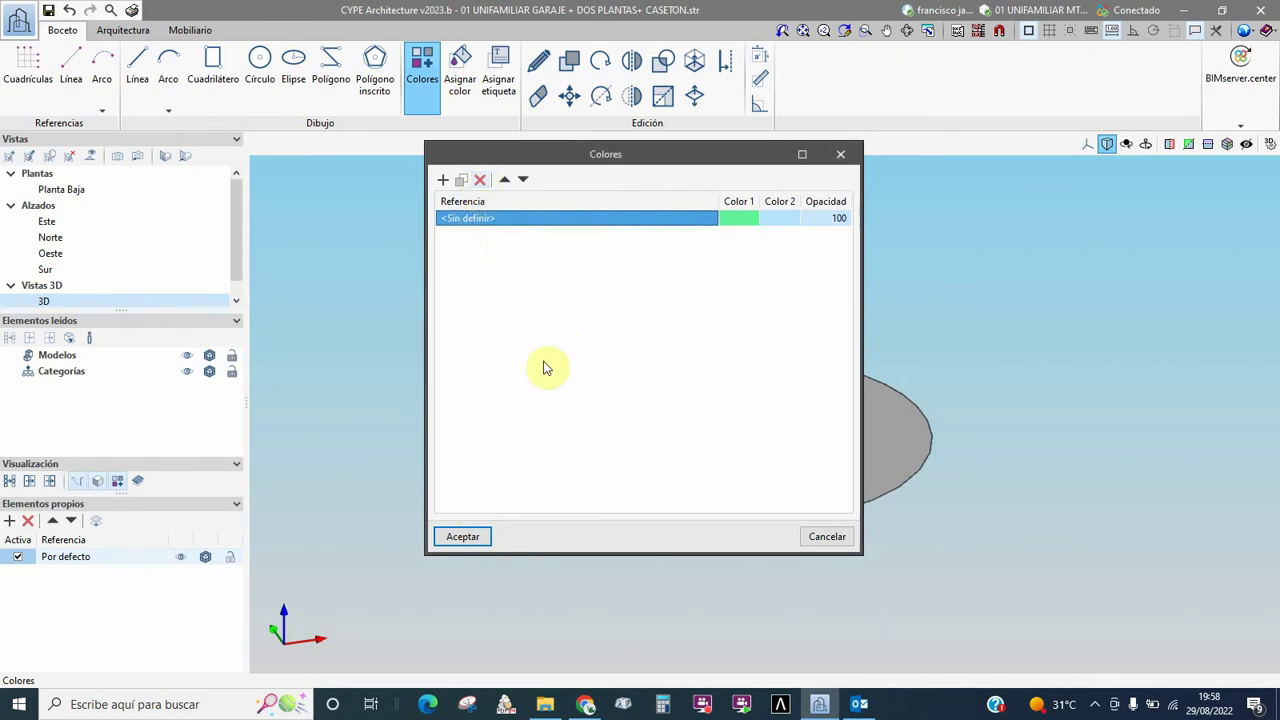
# Rename the remaining colour entry VENTANAS and accept the colour list.
pyautogui.doubleClick(458, 220)
pyautogui.rightClick(462, 222)
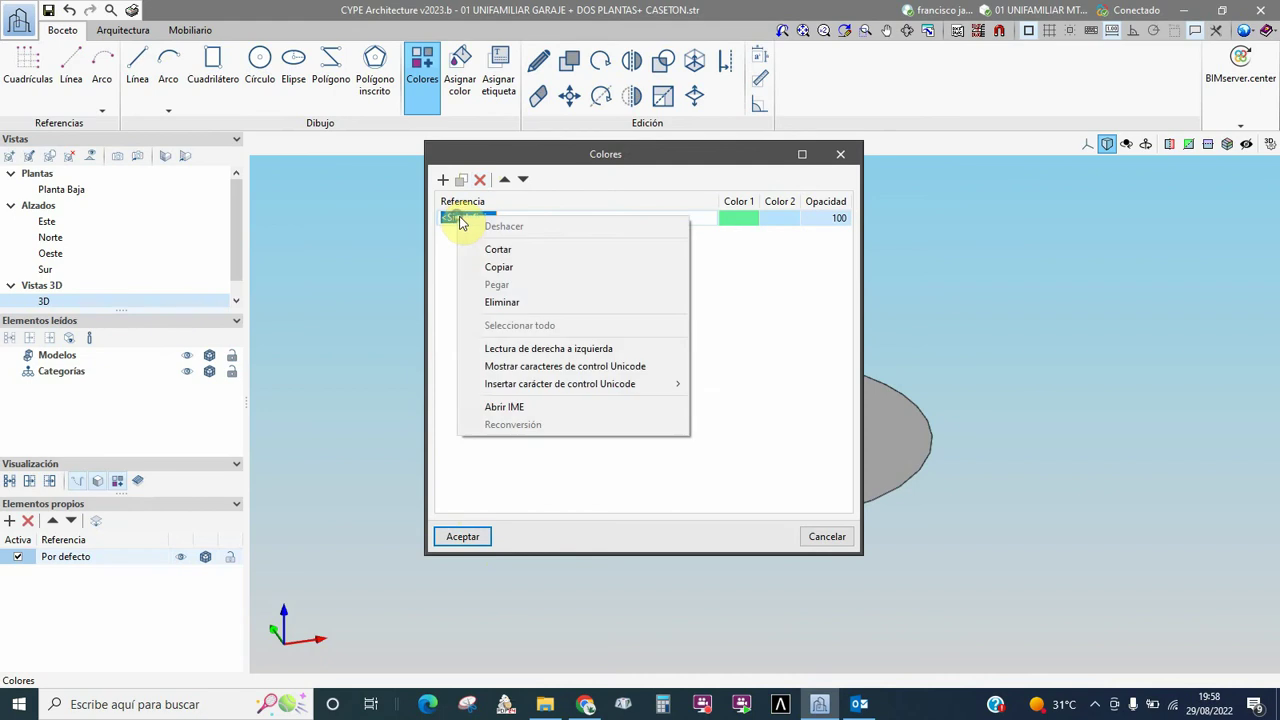
pyautogui.click(424, 340)
pyautogui.click(493, 225)
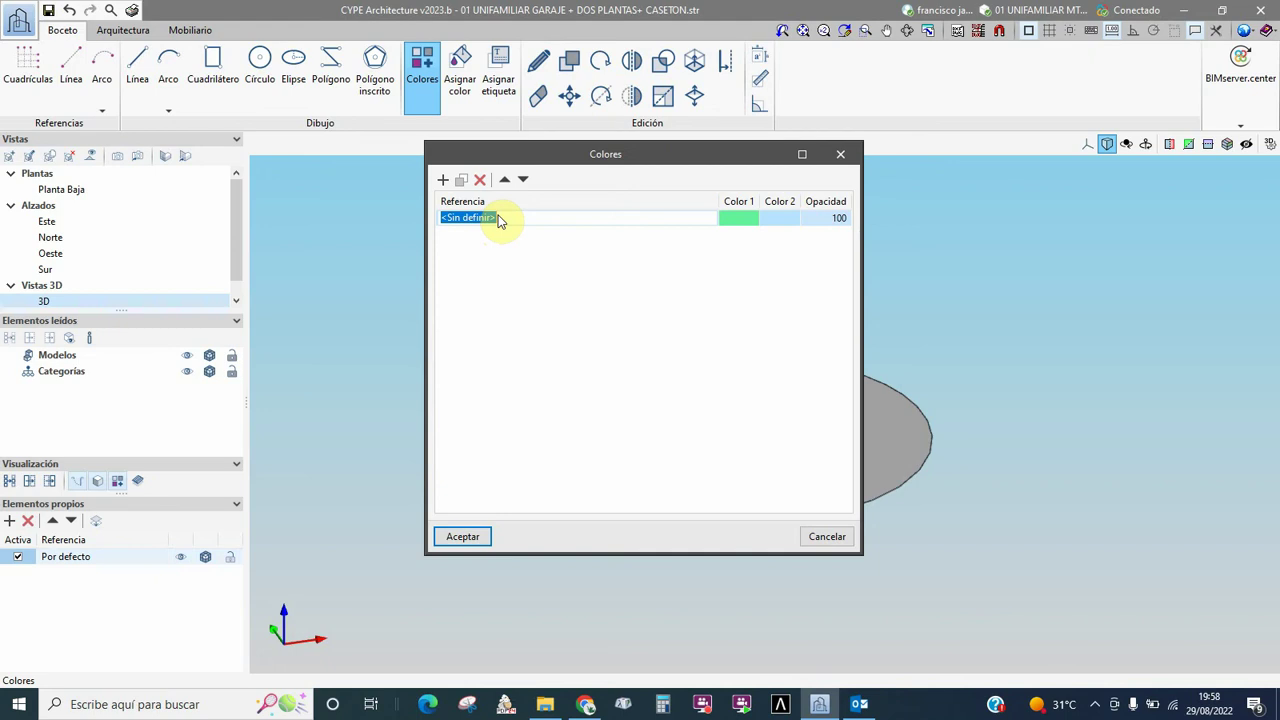
pyautogui.write('VENTANAS')
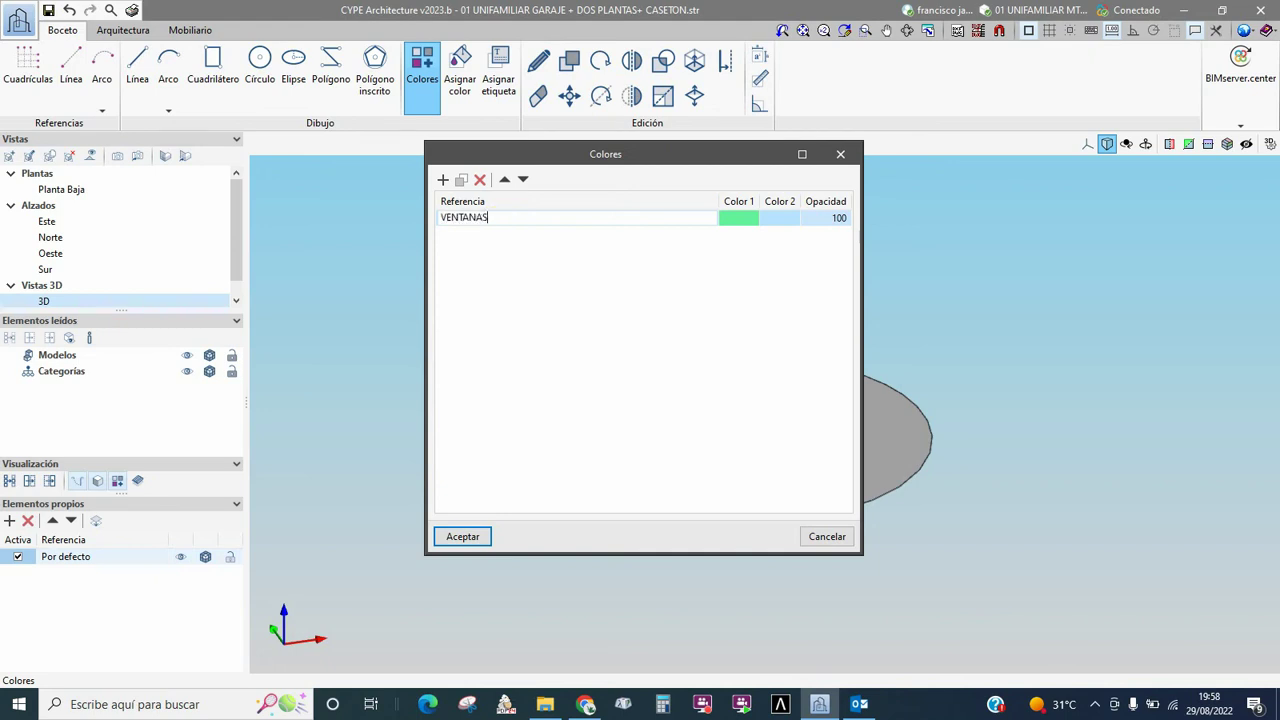
pyautogui.click(506, 258)
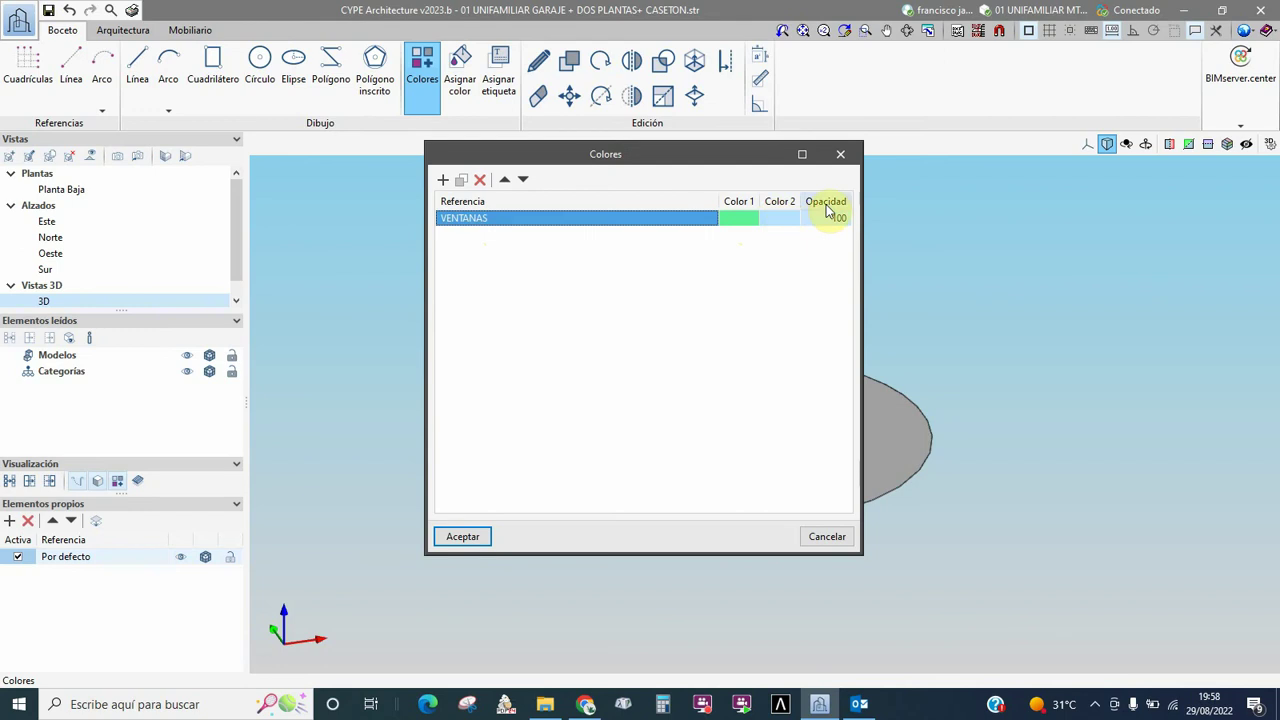
pyautogui.click(462, 538)
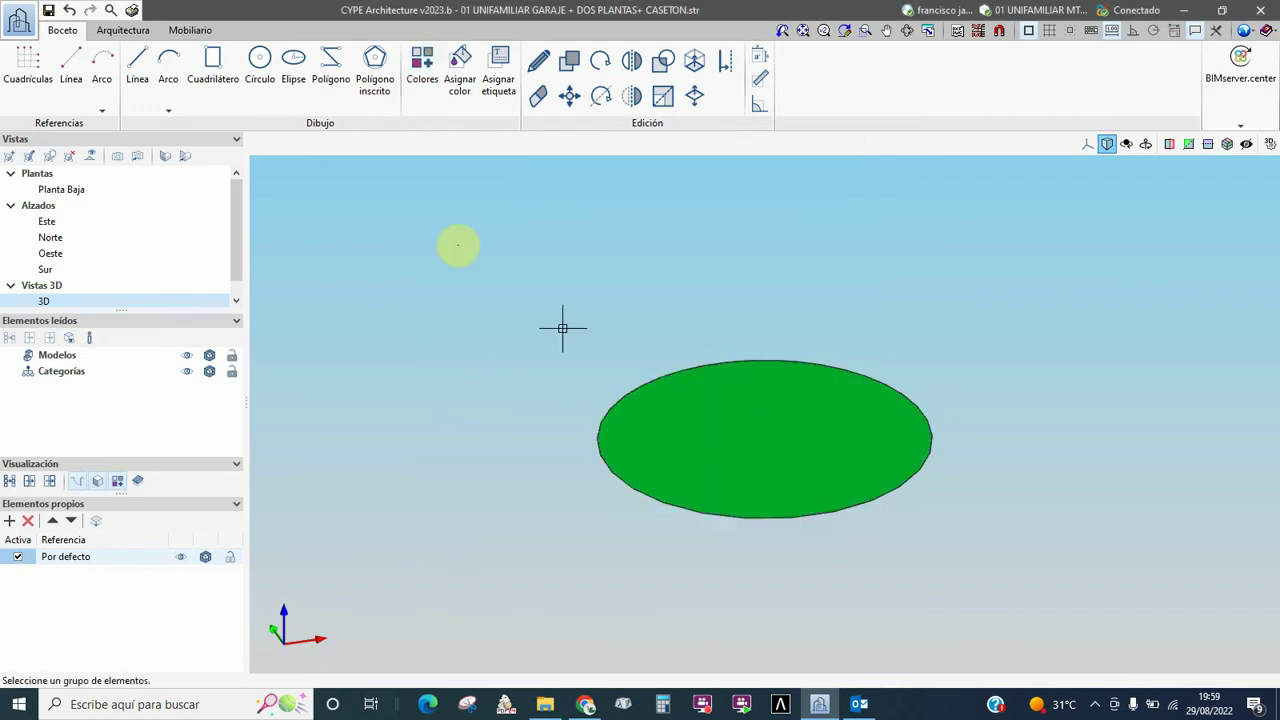
# Draw a second, much larger green 32-sided circle up and to the left of the first disc.
pyautogui.click(462, 76)
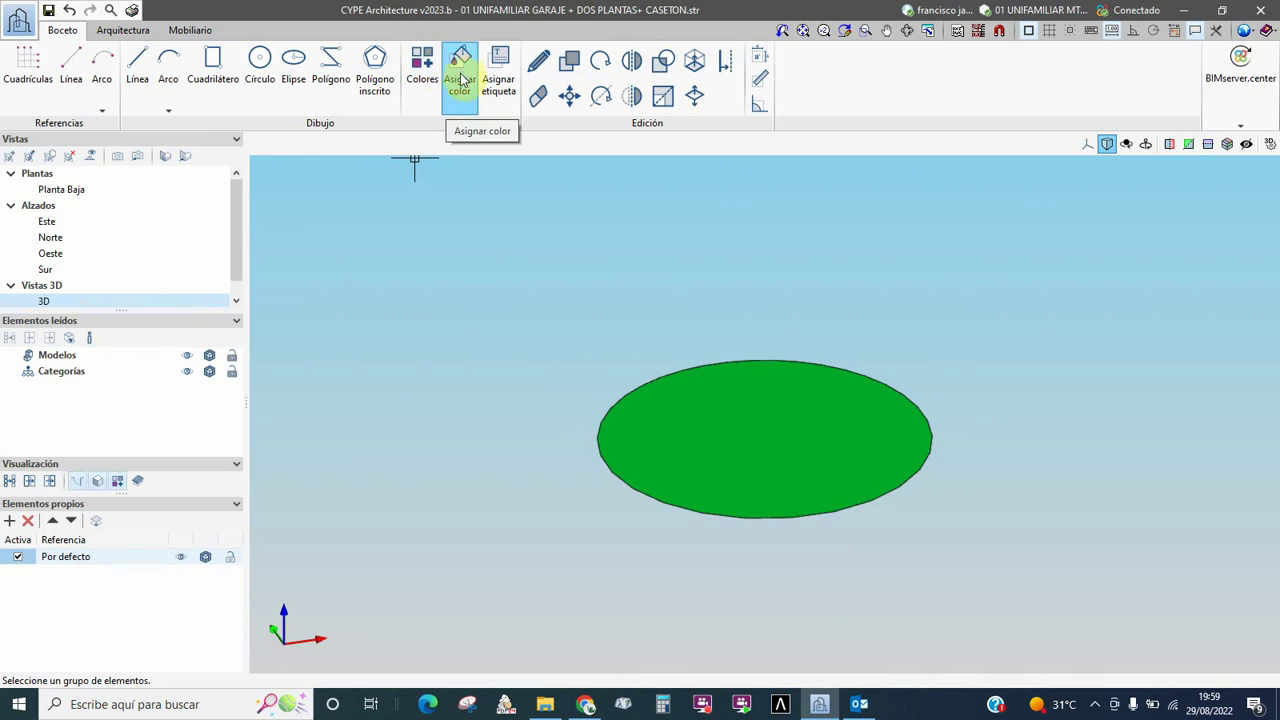
pyautogui.click(259, 62)
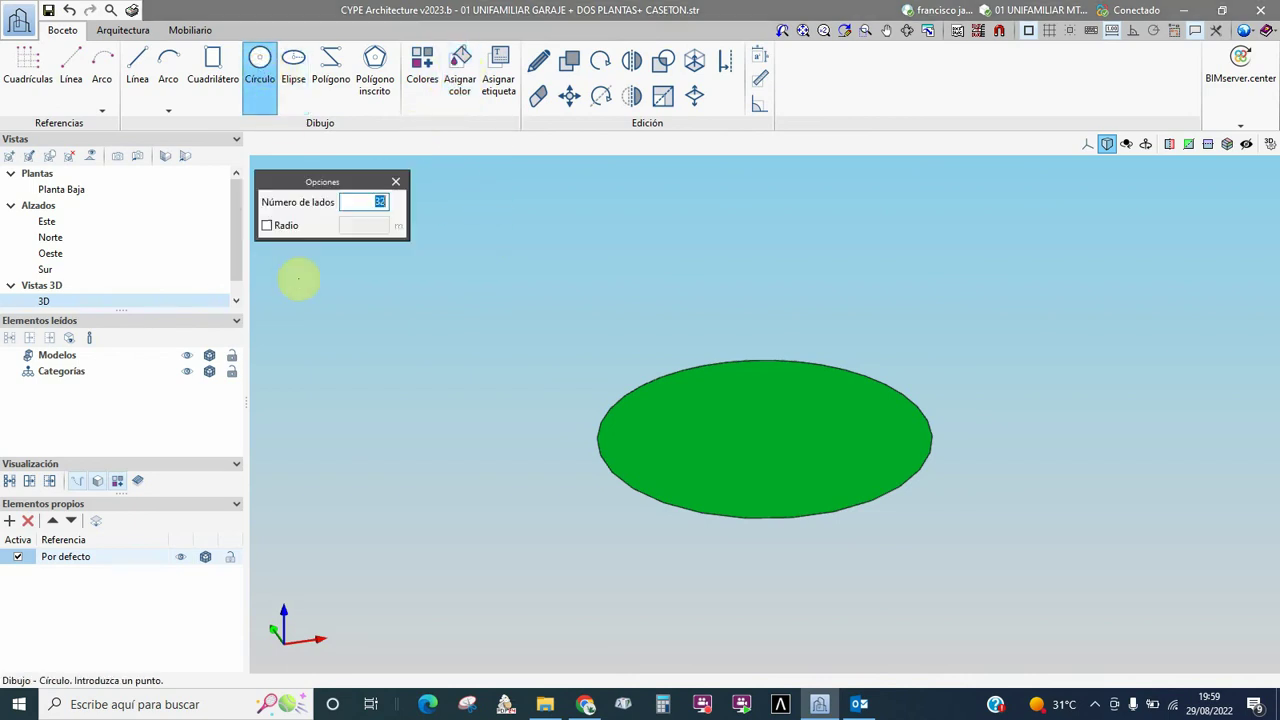
pyautogui.click(345, 266)
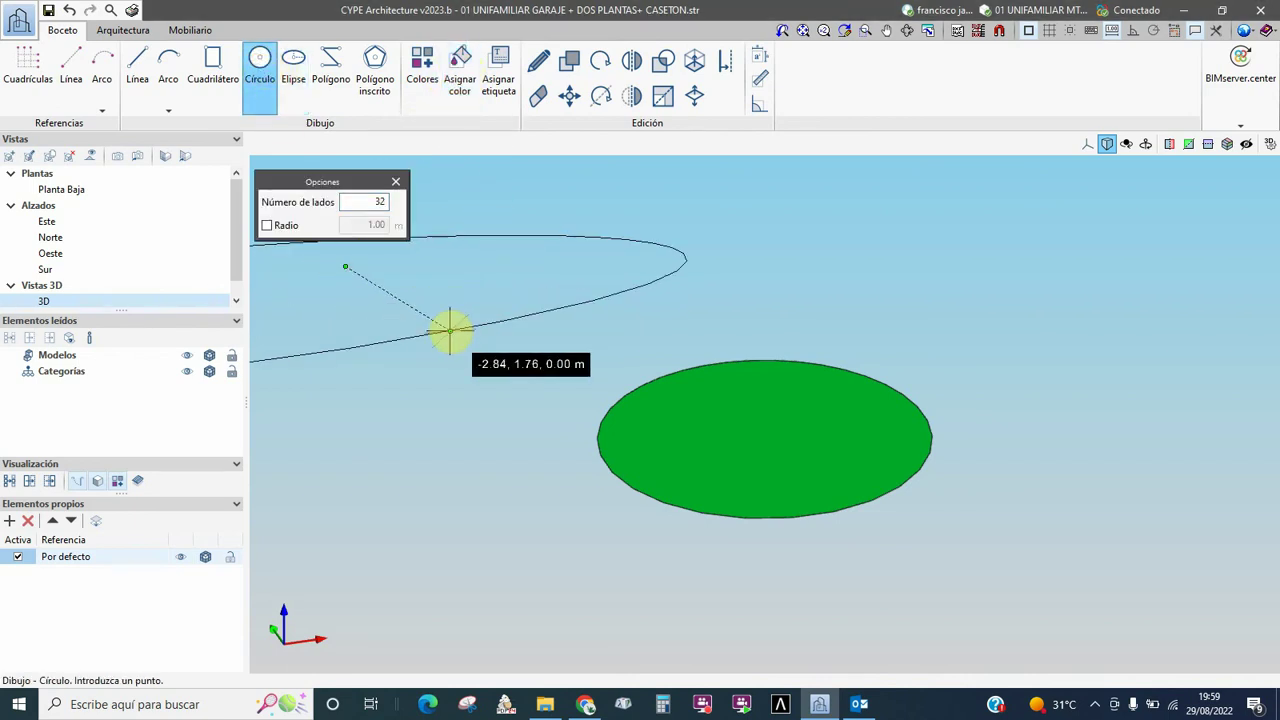
pyautogui.click(560, 347)
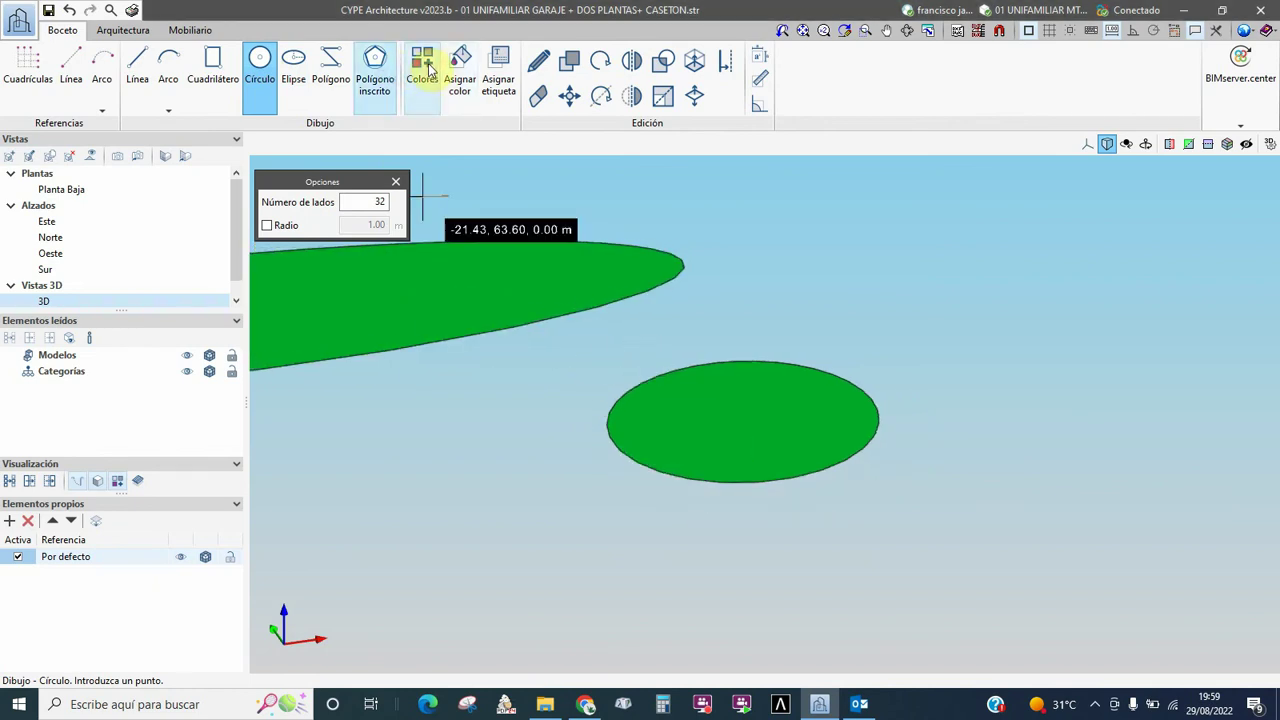
# Add a colour reference named PUERTAS with pure blue as its Color 1.
pyautogui.click(424, 72)
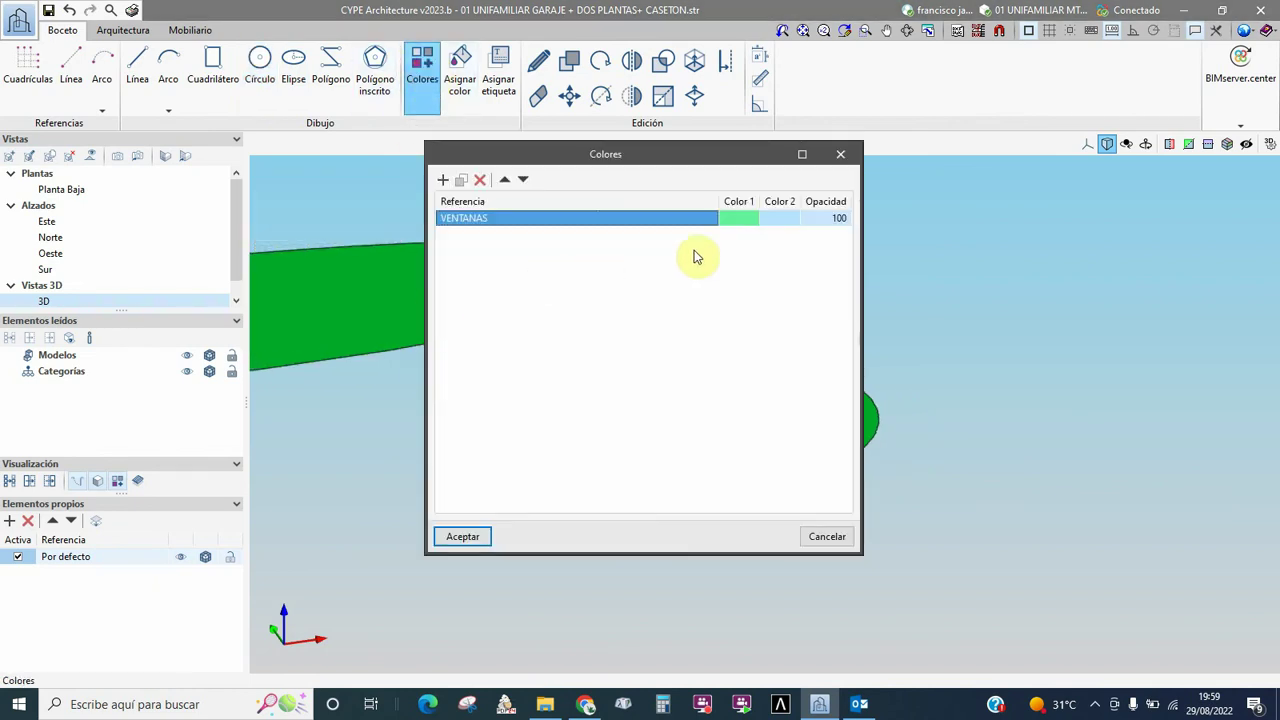
pyautogui.click(443, 180)
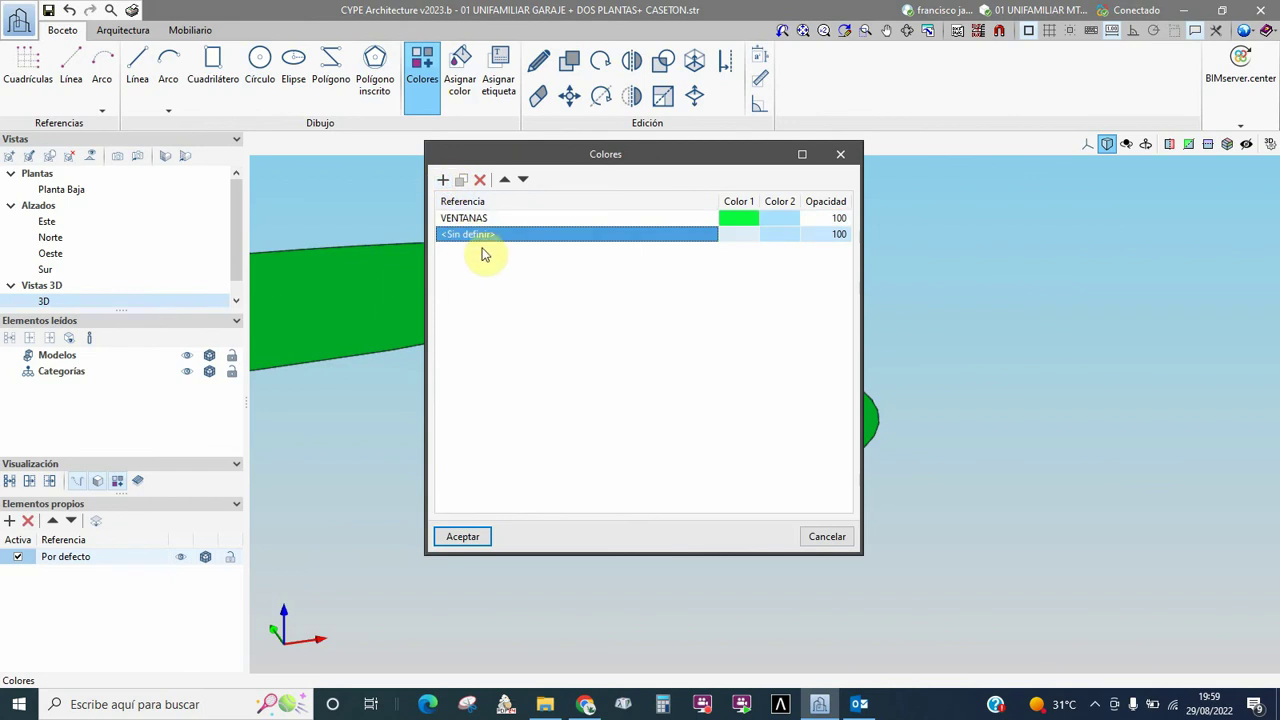
pyautogui.doubleClick(485, 236)
pyautogui.write('PUERTAS')
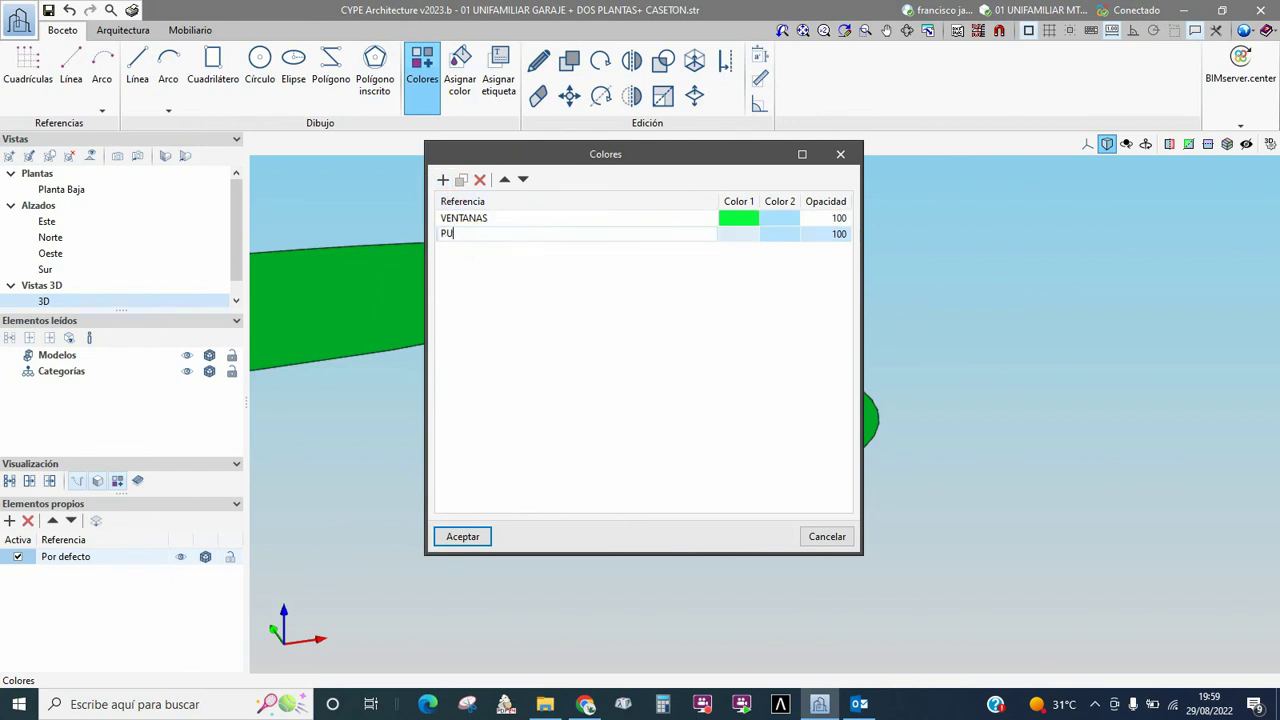
pyautogui.doubleClick(731, 234)
pyautogui.click(530, 247)
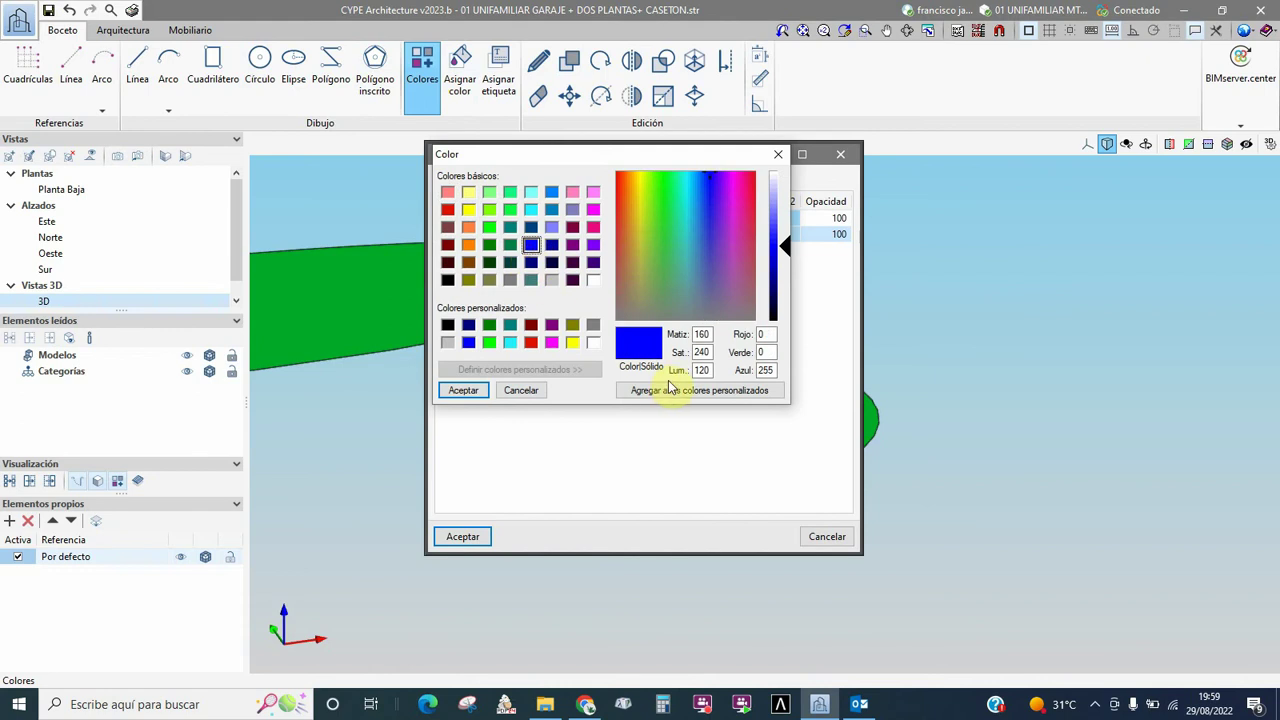
pyautogui.click(463, 391)
# Accept the colour references, orbit the view, and inspect the large slab's properties without changes.
pyautogui.click(462, 536)
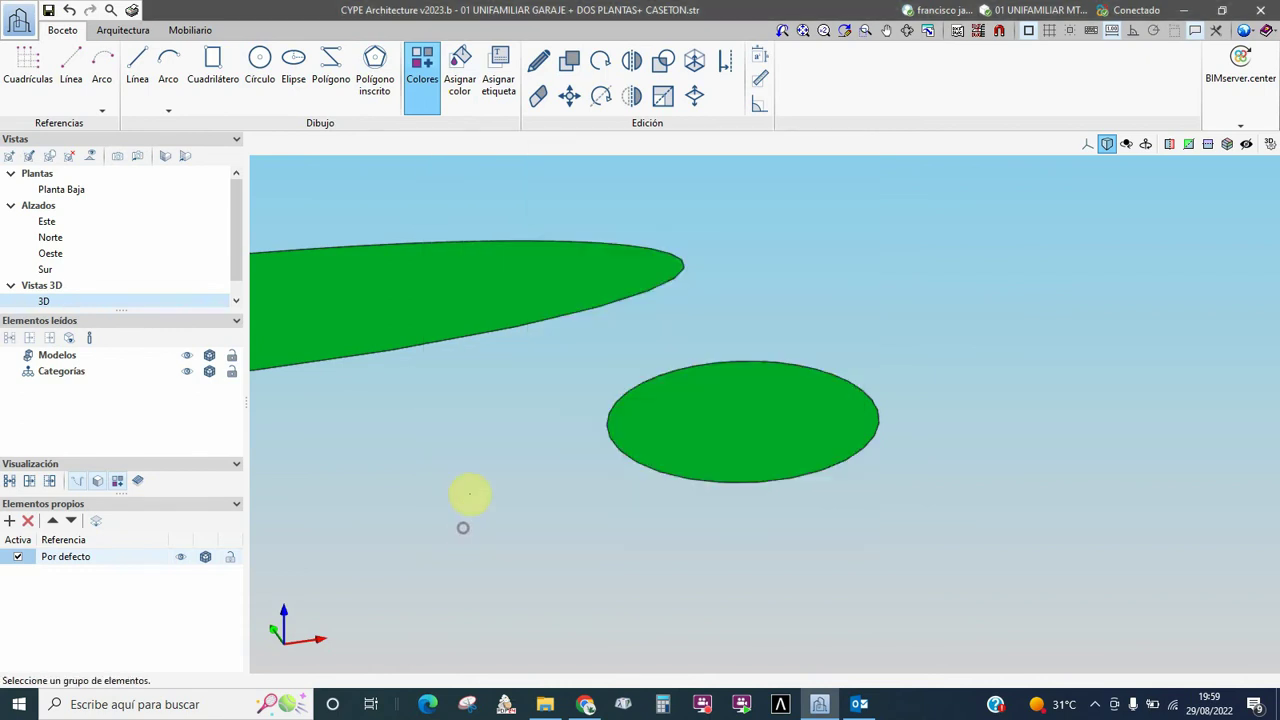
pyautogui.moveTo(357, 266)
pyautogui.mouseDown()
pyautogui.moveTo(343, 291)
pyautogui.moveTo(357, 287)
pyautogui.mouseUp()
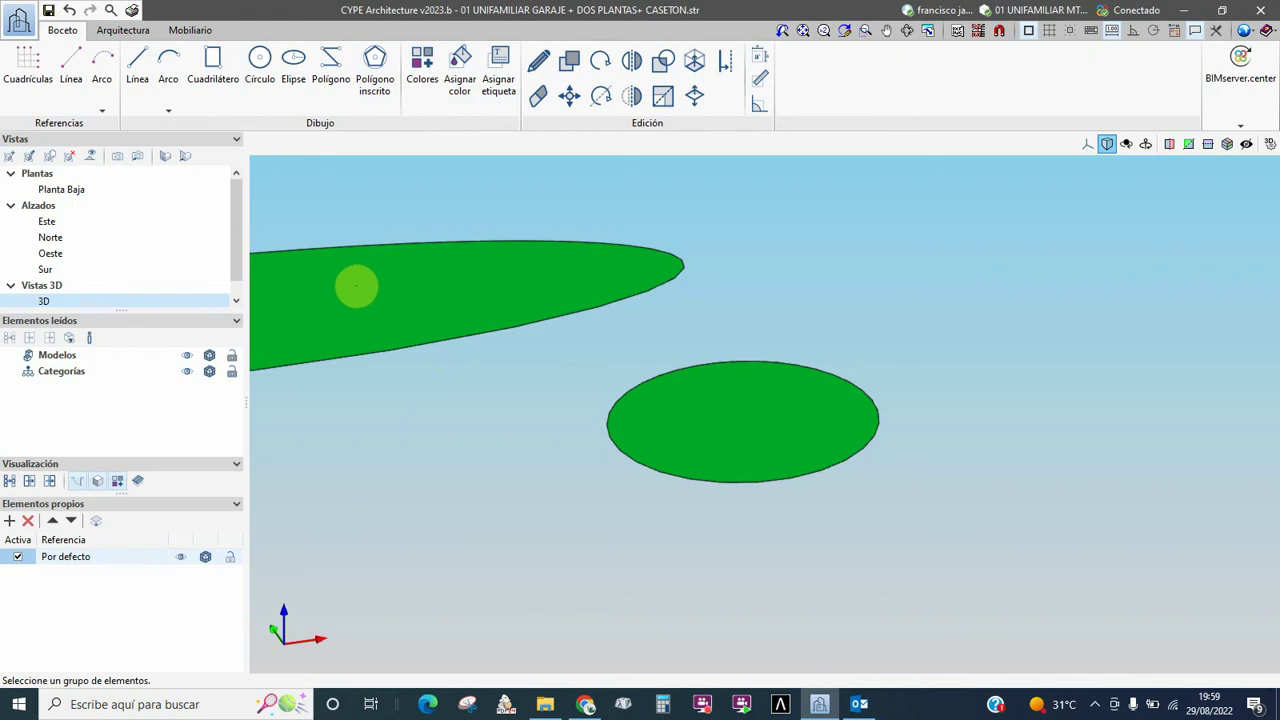
pyautogui.moveTo(358, 281); pyautogui.dragTo(434, 331, button='middle')
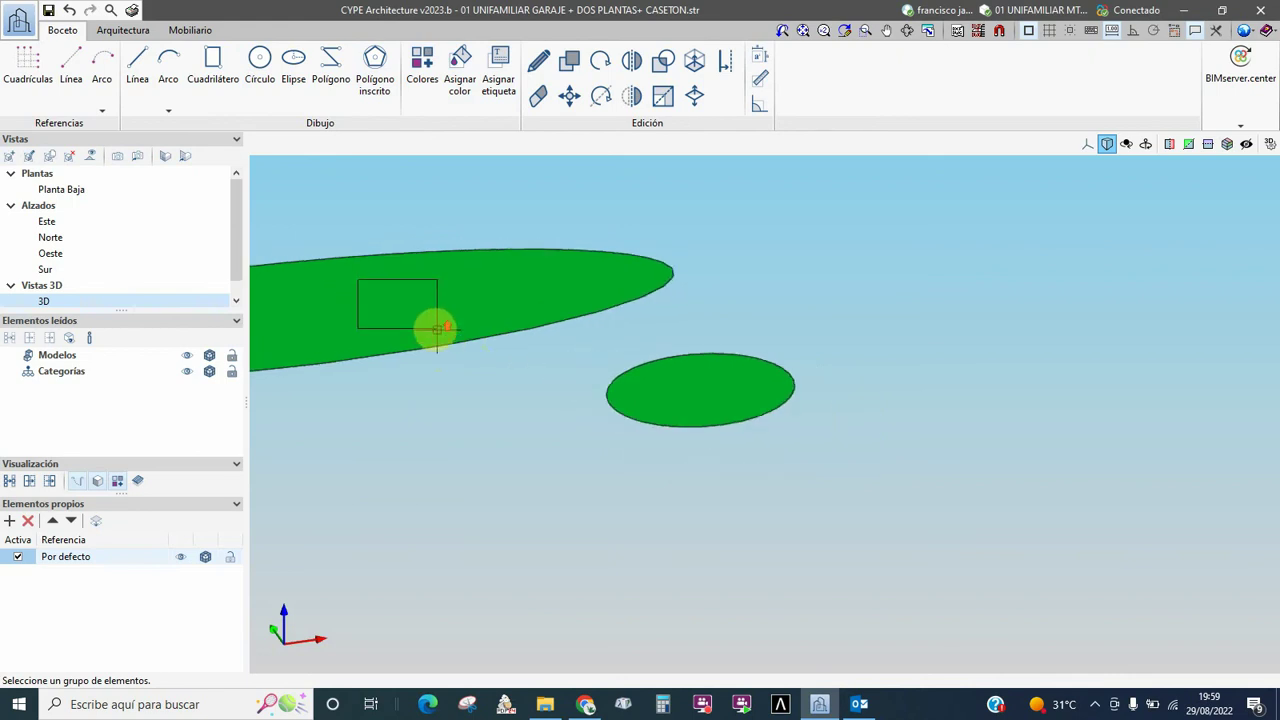
pyautogui.click(540, 62)
pyautogui.click(347, 322)
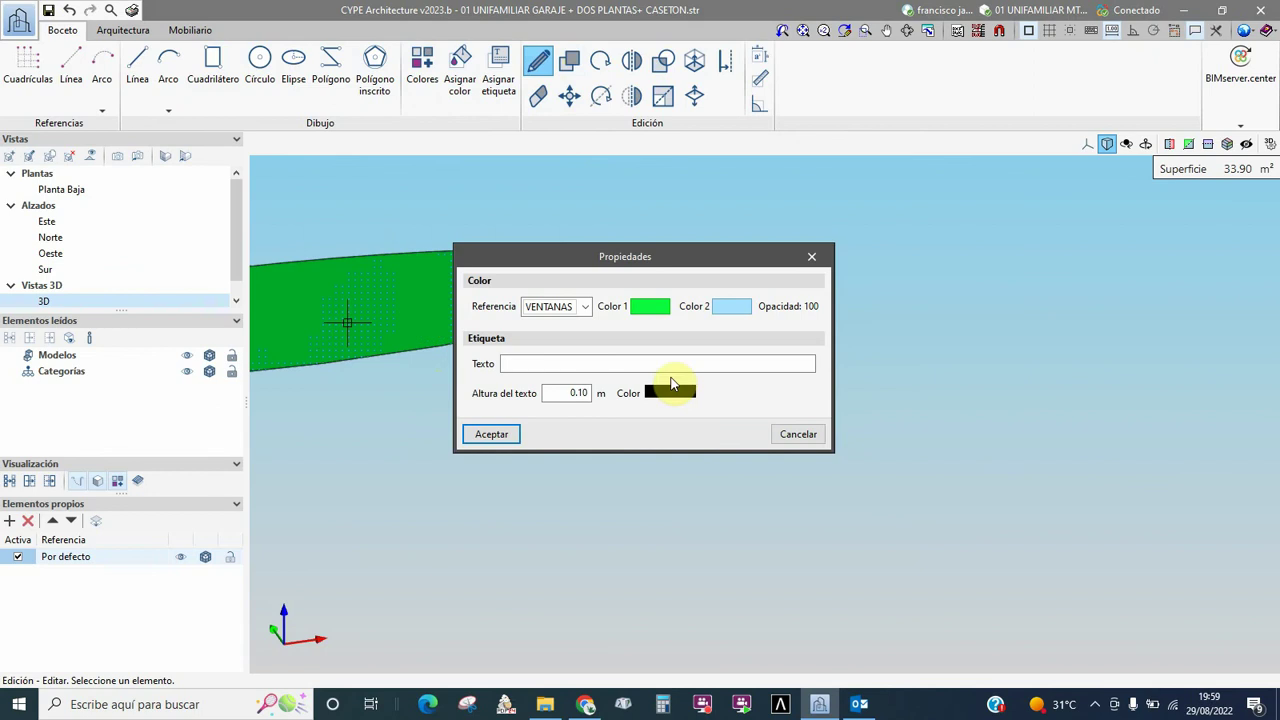
pyautogui.click(789, 438)
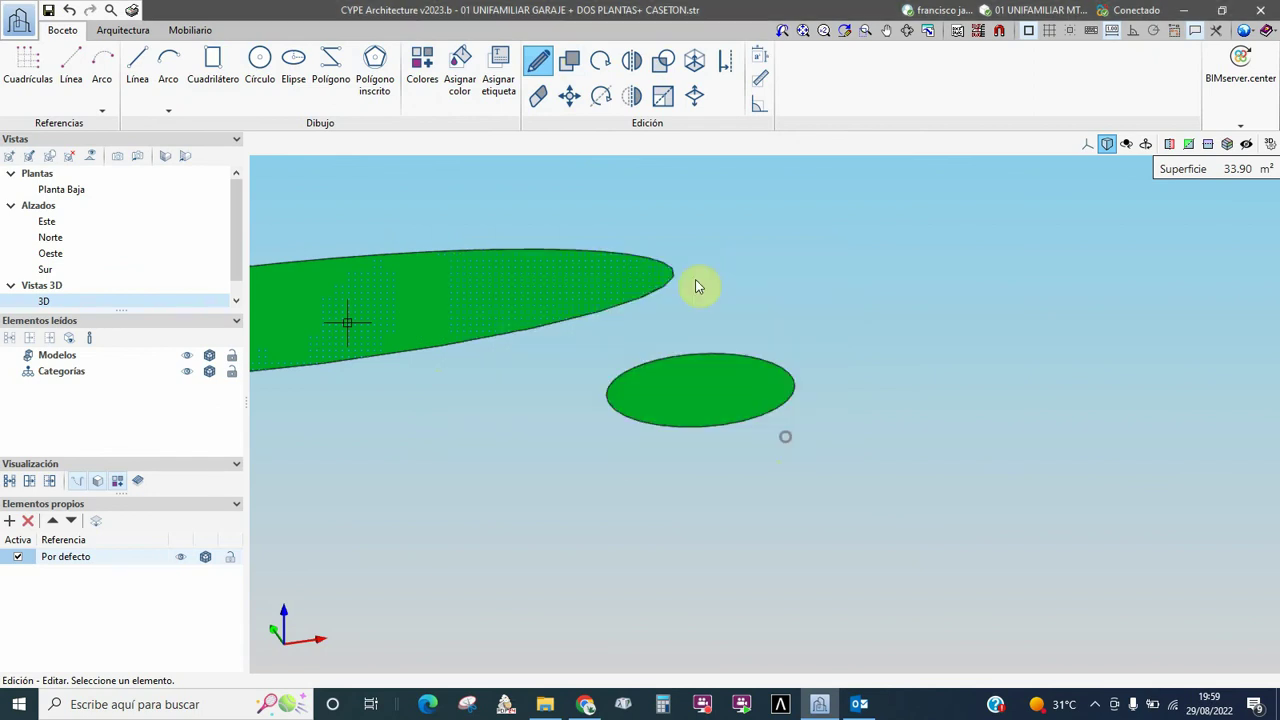
pyautogui.rightClick(557, 333)
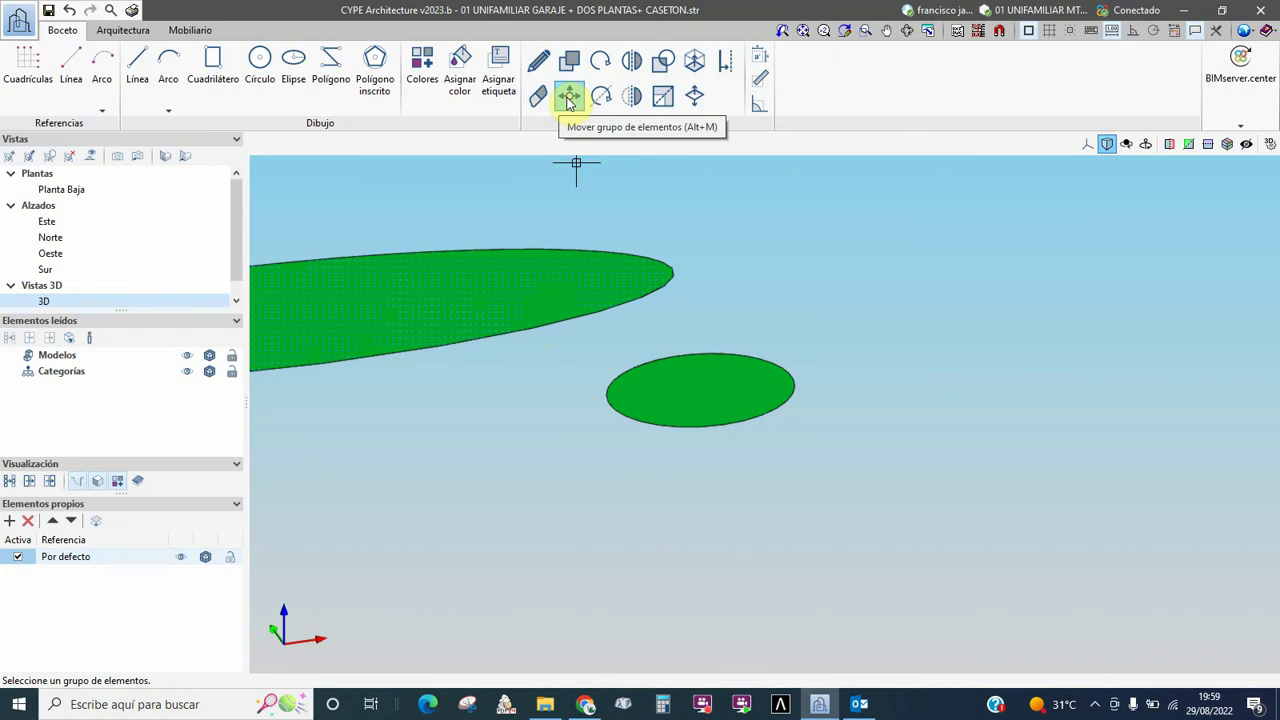
# Change the large slab's Referencia from VENTANAS to PUERTAS so it displays blue.
pyautogui.click(393, 284)
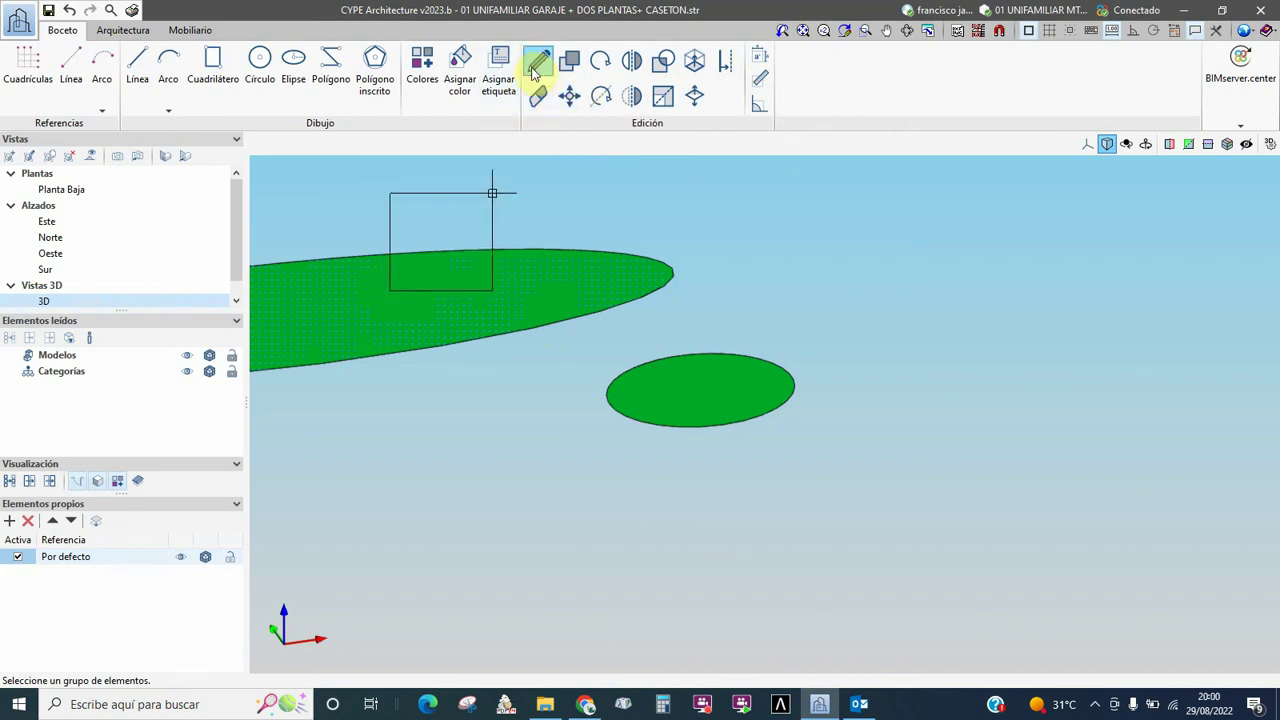
pyautogui.click(423, 276)
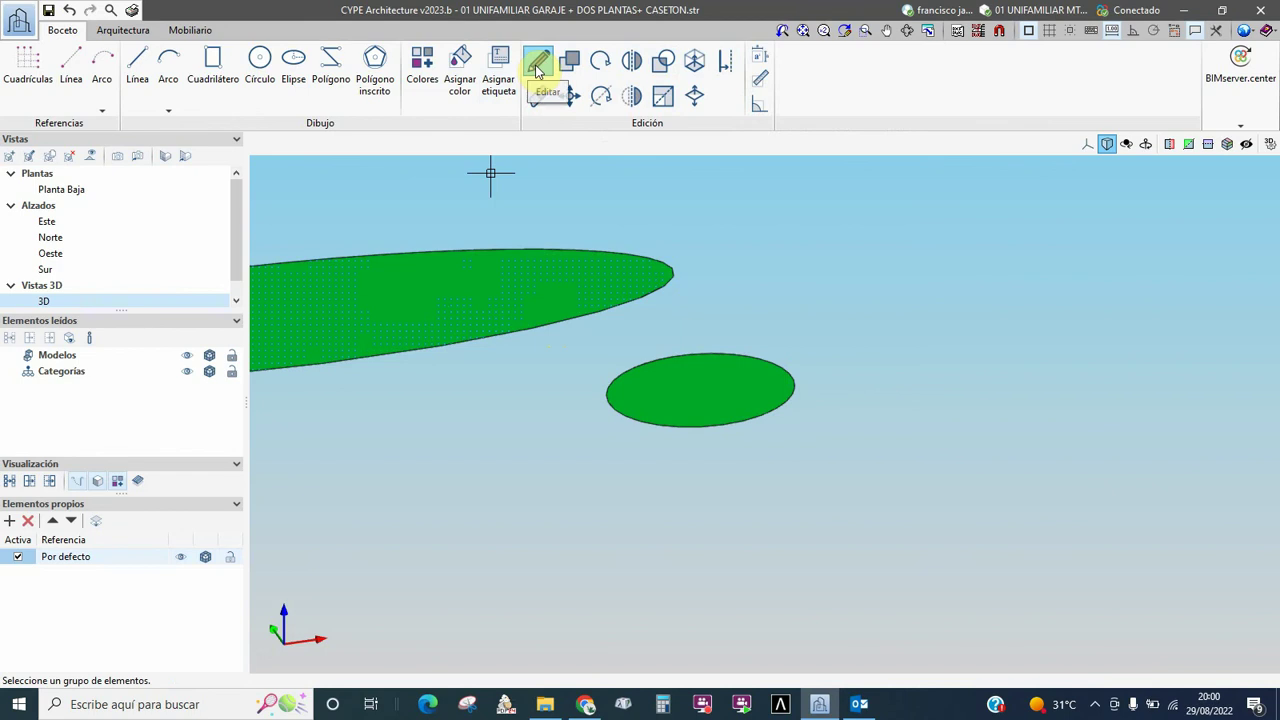
pyautogui.click(389, 288)
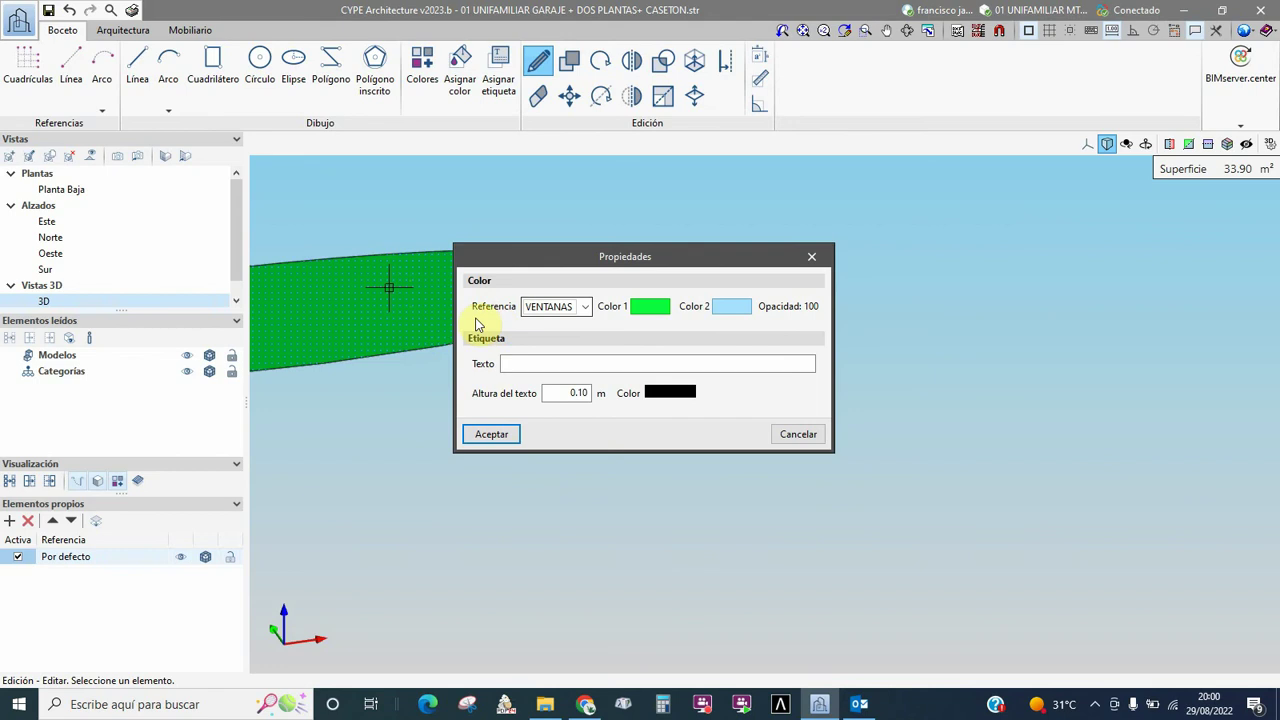
pyautogui.click(588, 307)
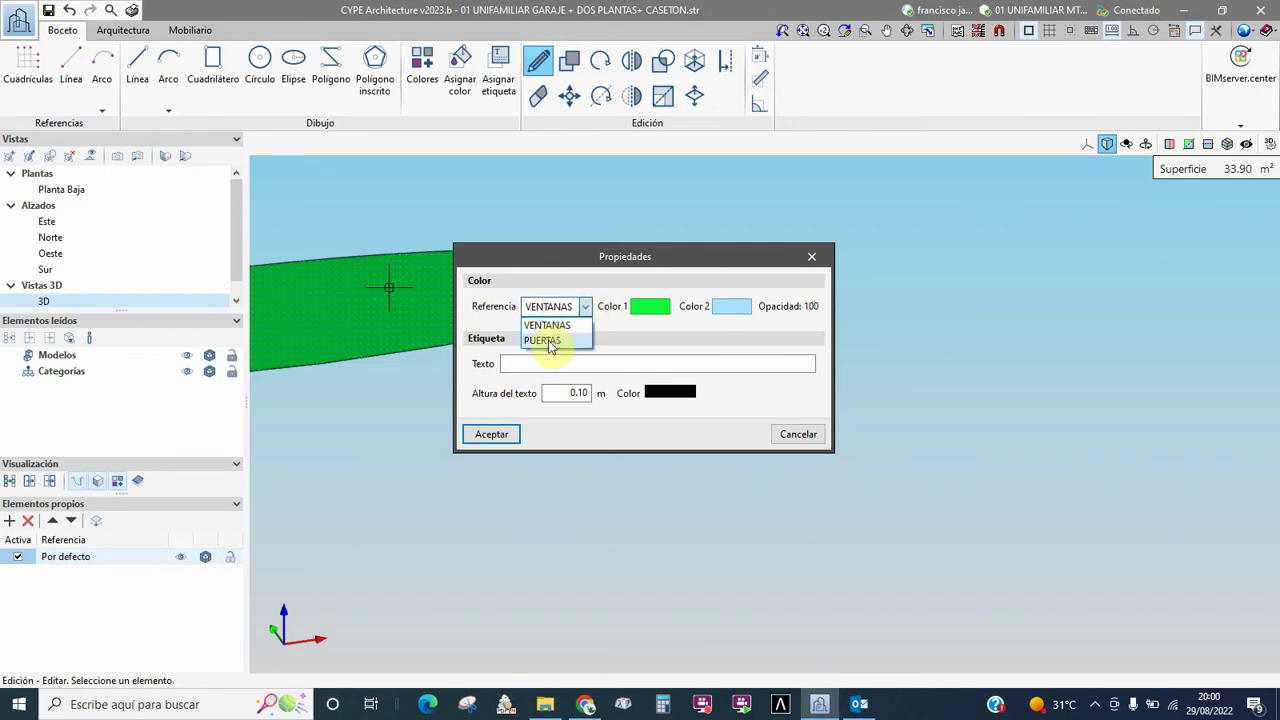
pyautogui.click(548, 340)
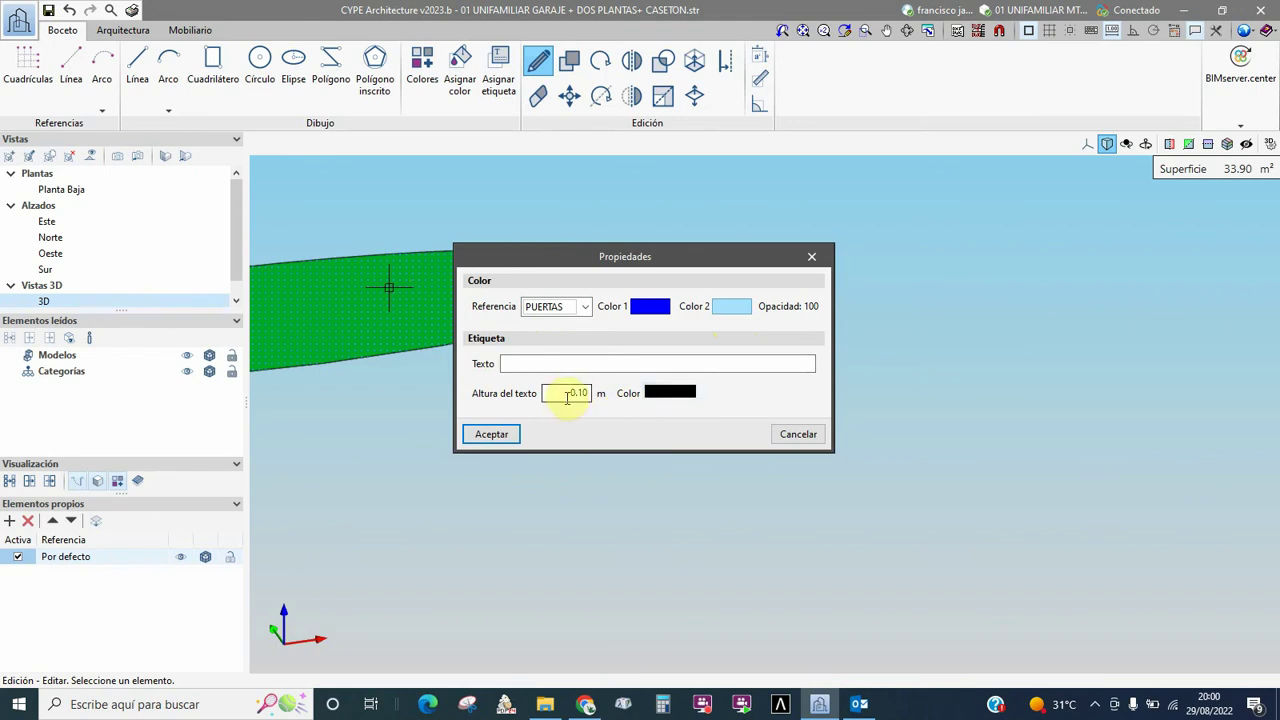
pyautogui.click(494, 437)
pyautogui.click(417, 314)
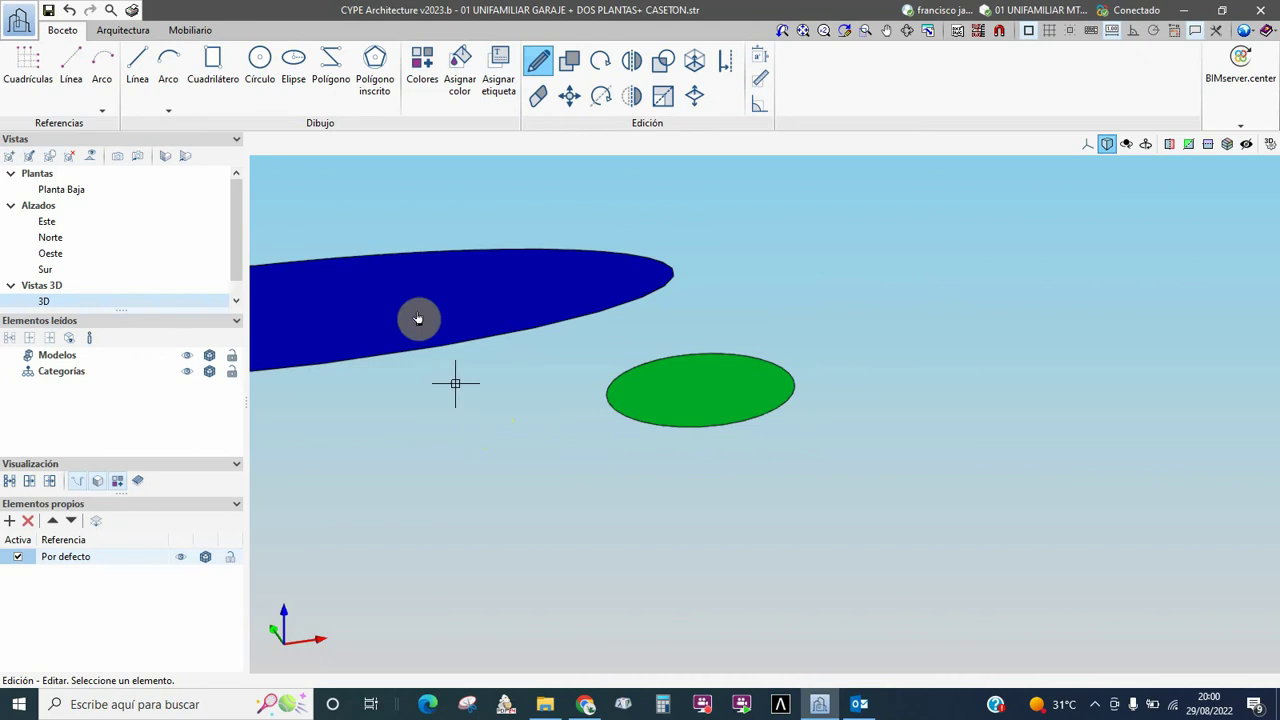
pyautogui.click(497, 345)
pyautogui.scroll(-1, 486, 349)
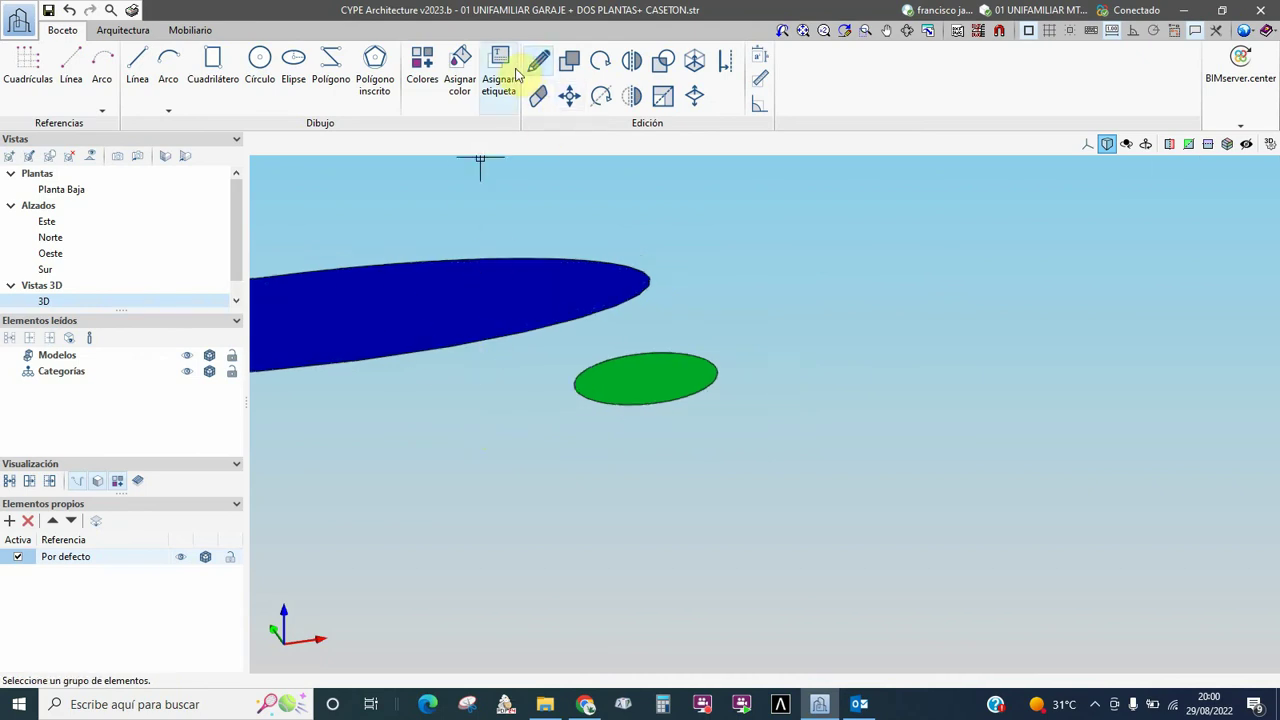
# Assign the PUERTAS blue reference to the small green ellipse with Asignar color.
pyautogui.click(460, 70)
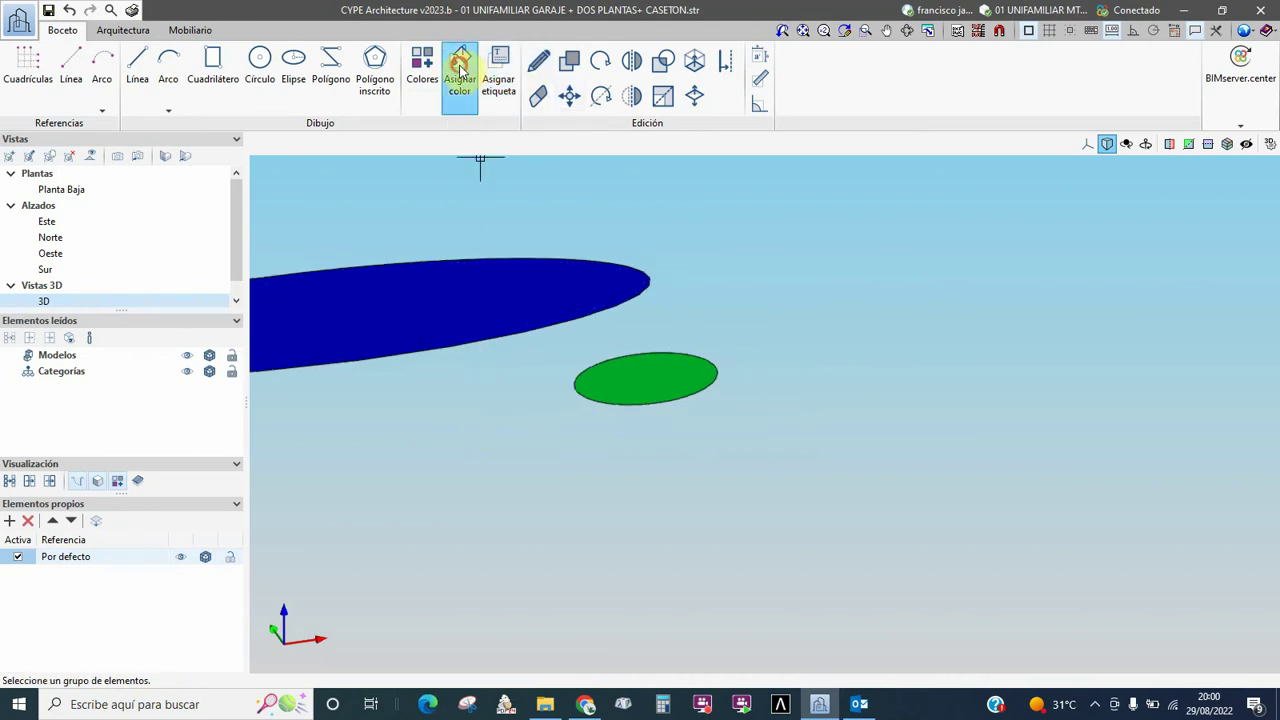
pyautogui.press('Escape')
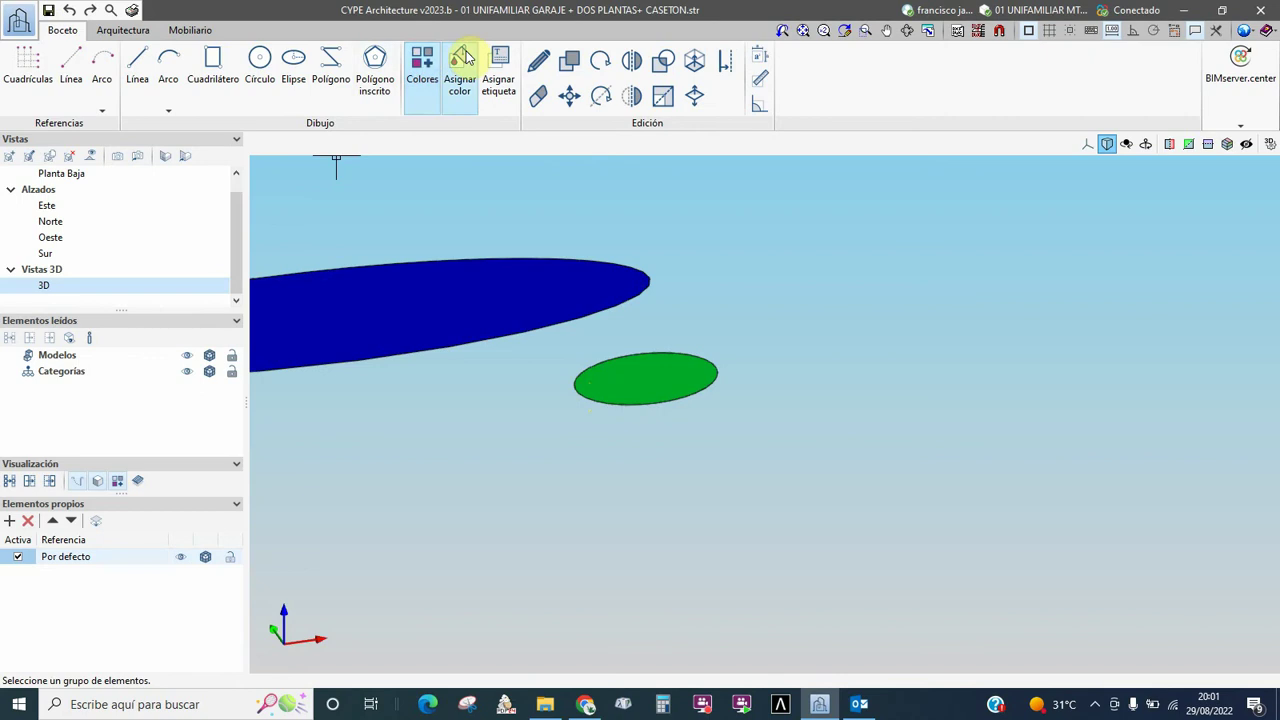
pyautogui.click(457, 68)
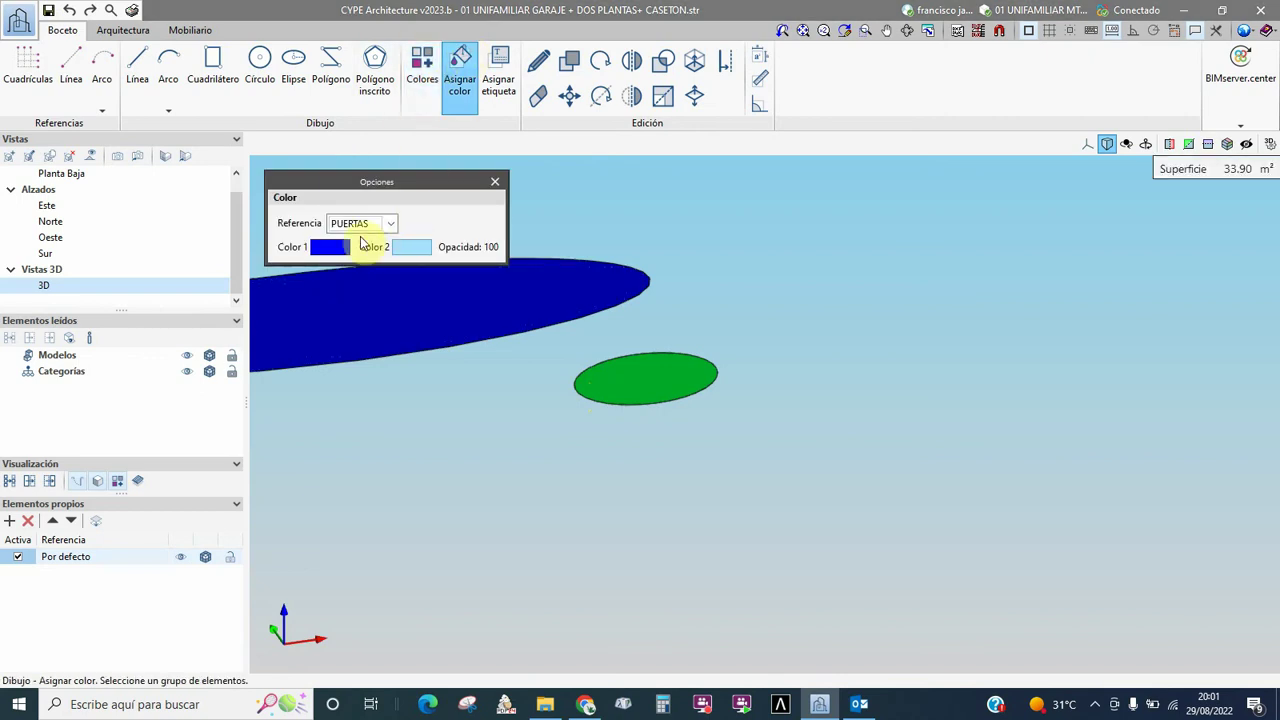
pyautogui.moveTo(385, 184); pyautogui.dragTo(856, 166)
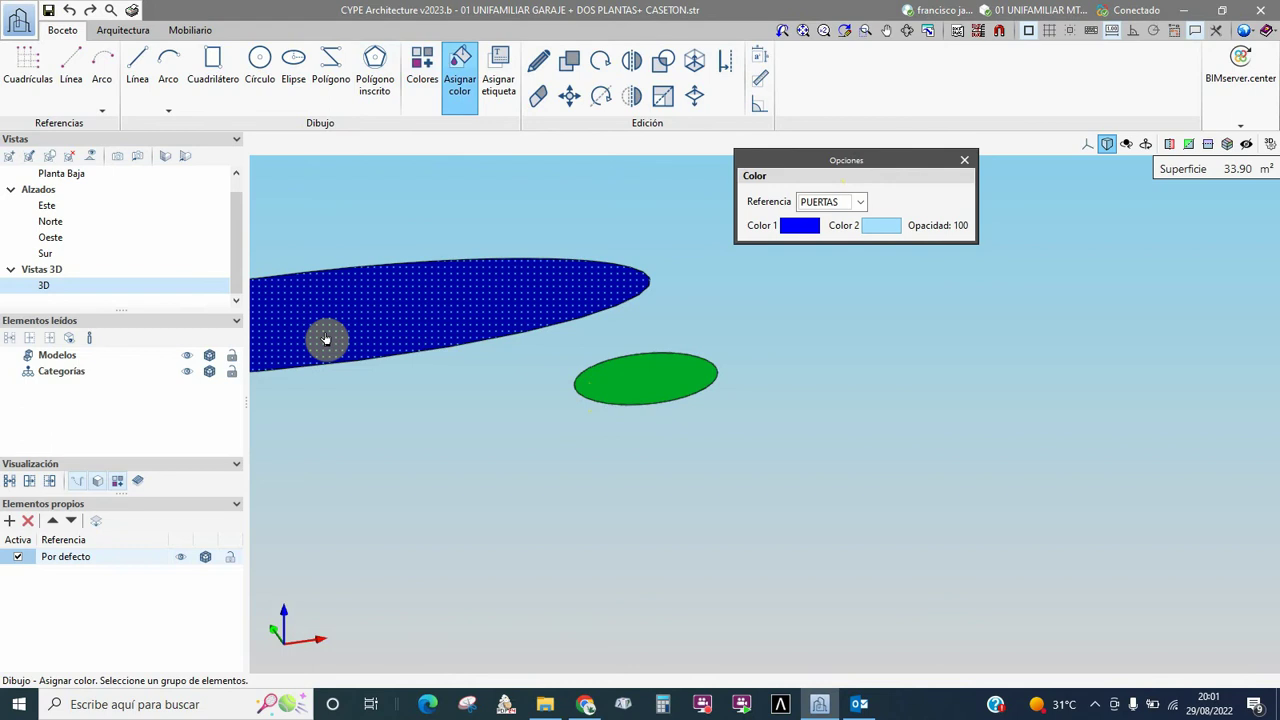
pyautogui.click(652, 379)
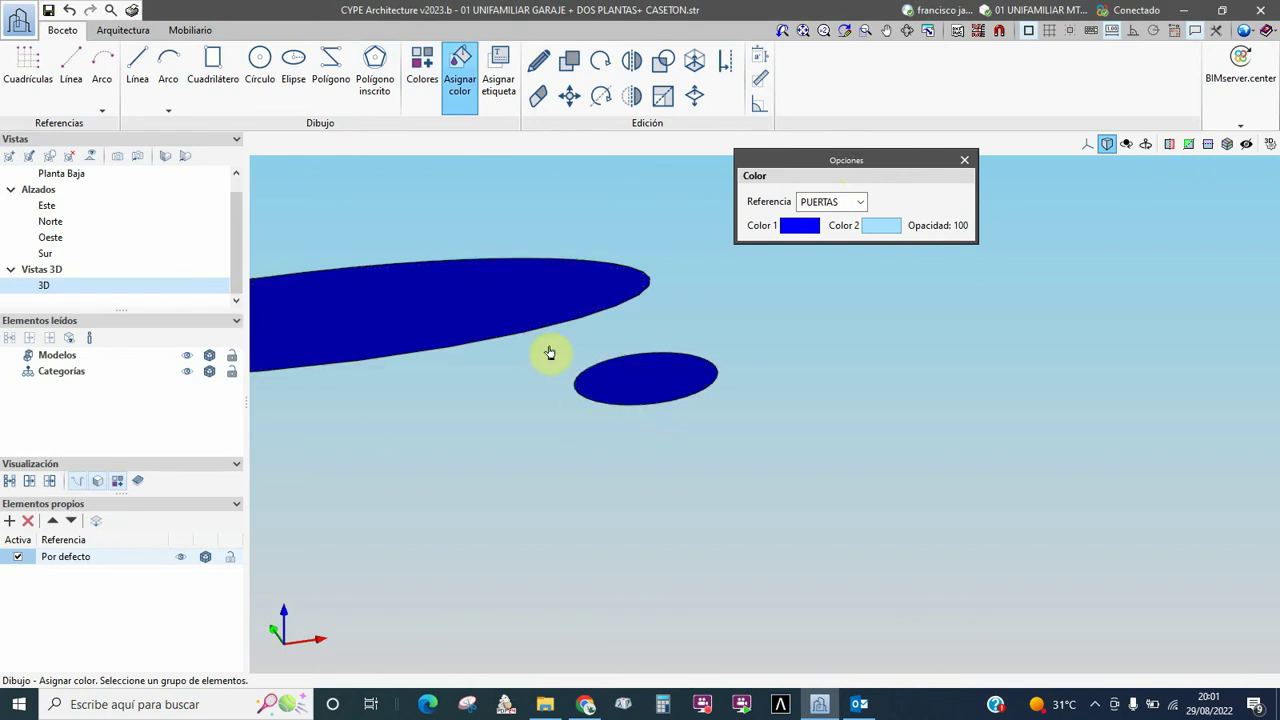
pyautogui.click(963, 161)
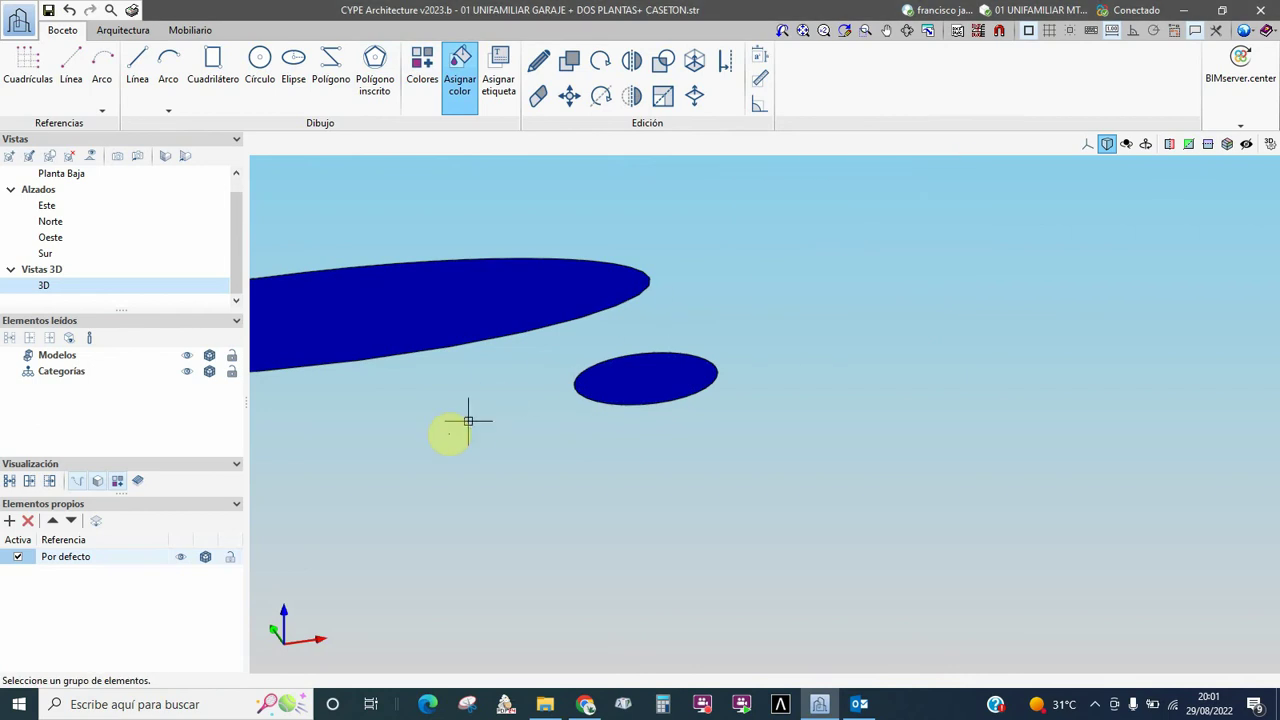
pyautogui.rightClick(510, 412)
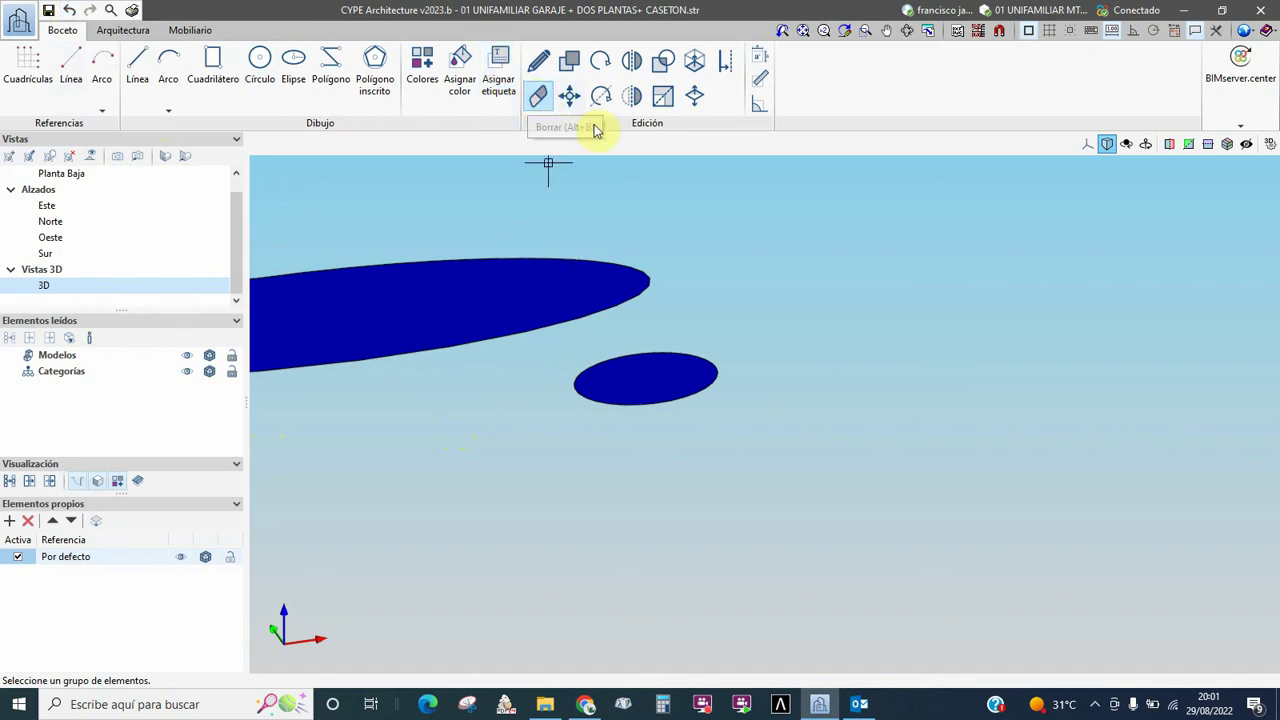
# Extrude the small blue ellipse 1.15 m into a cylinder and orbit around it.
pyautogui.click(695, 63)
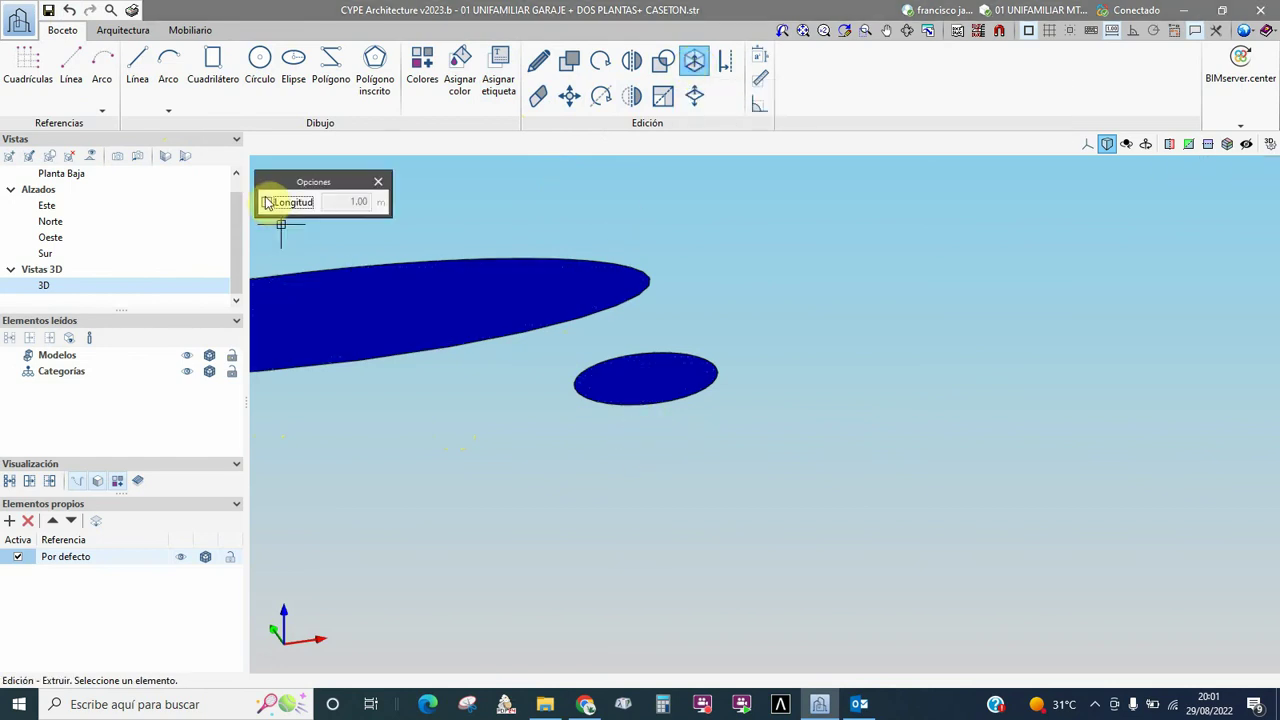
pyautogui.click(266, 202)
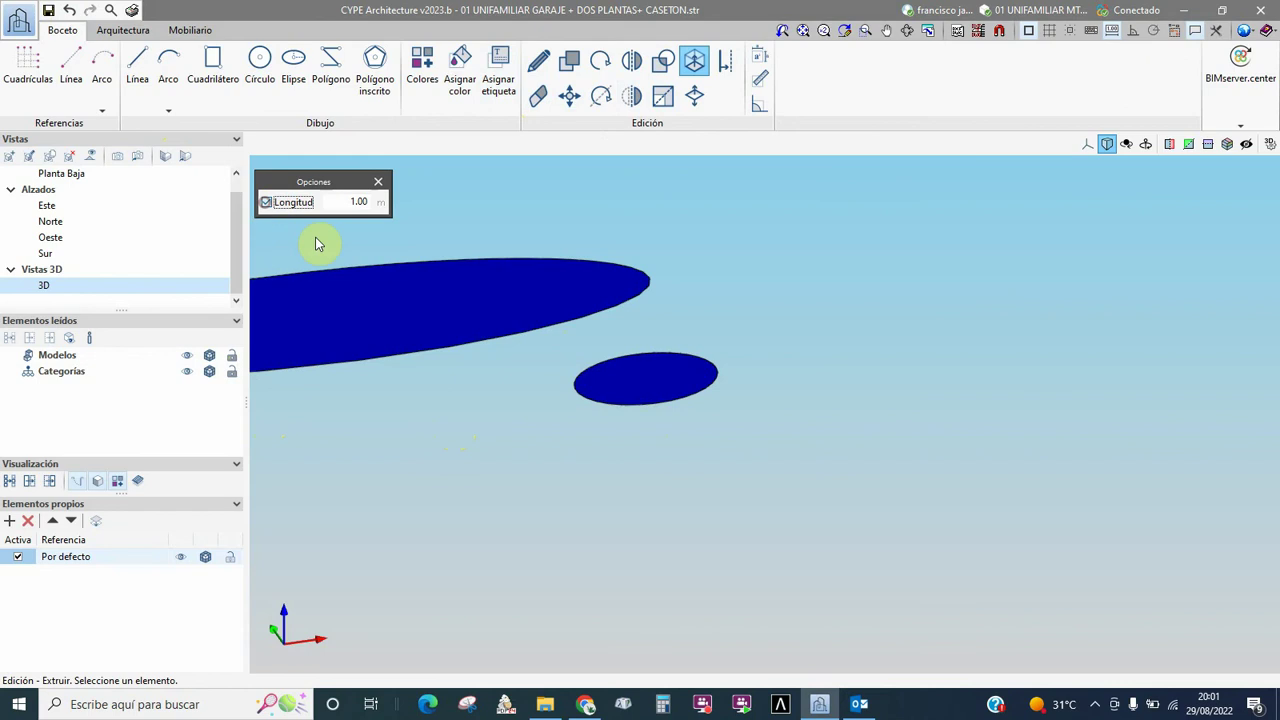
pyautogui.click(640, 387)
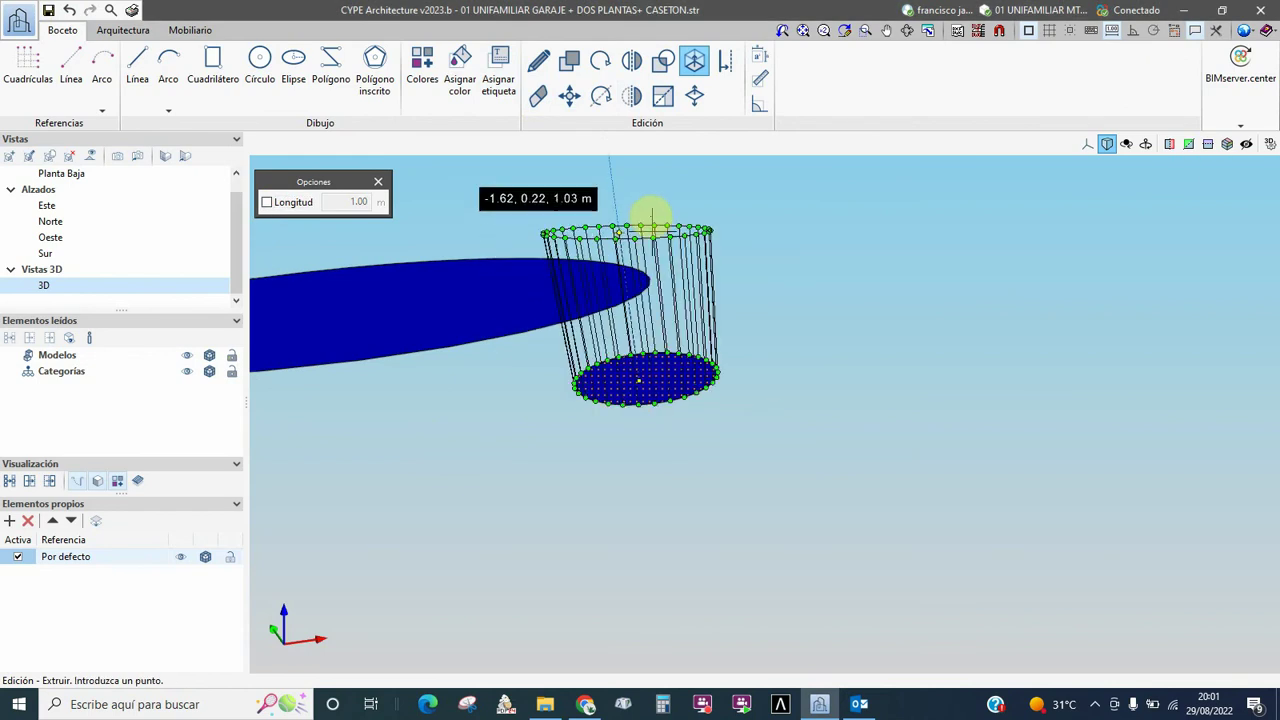
pyautogui.click(651, 212)
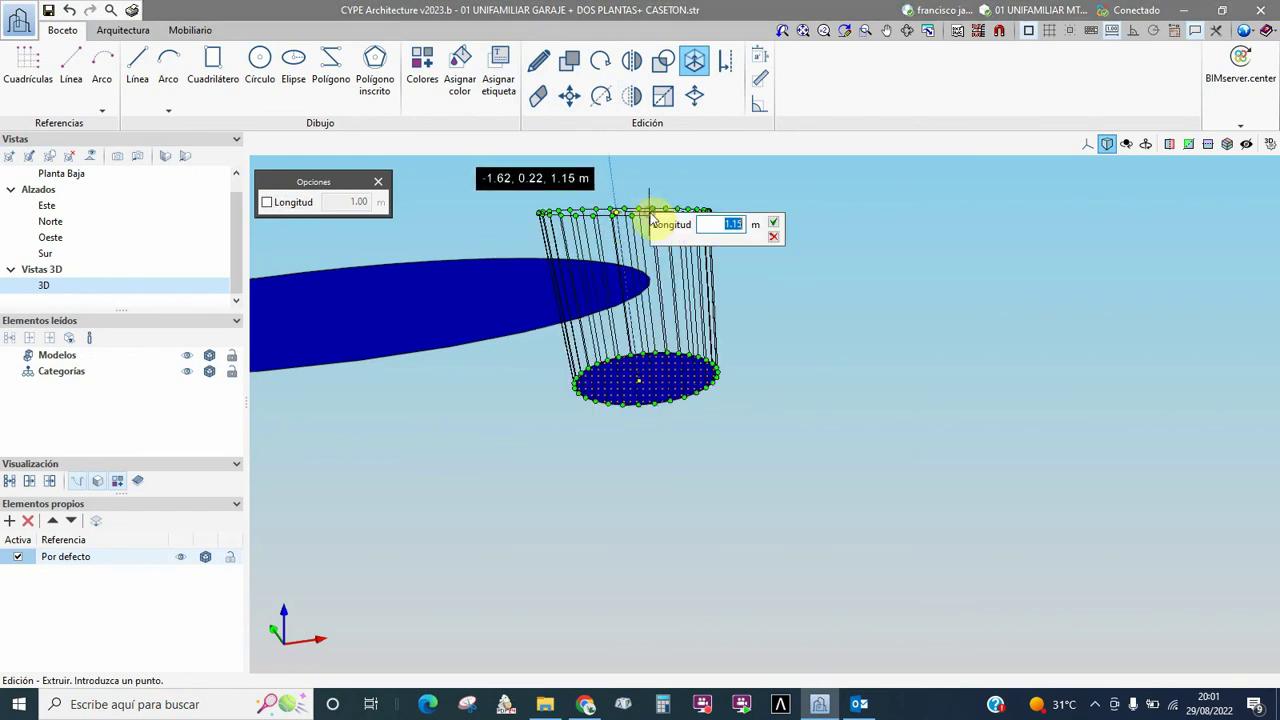
pyautogui.click(774, 226)
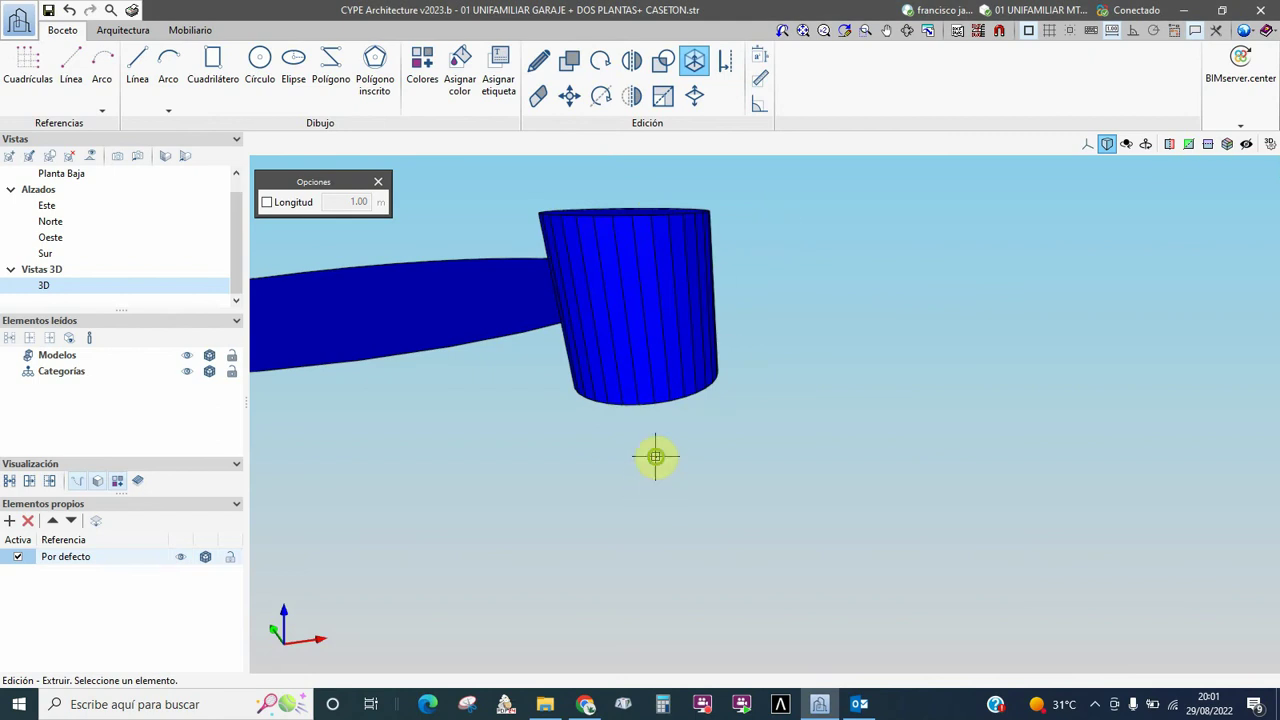
pyautogui.moveTo(655, 457); pyautogui.dragTo(580, 437, button='middle')
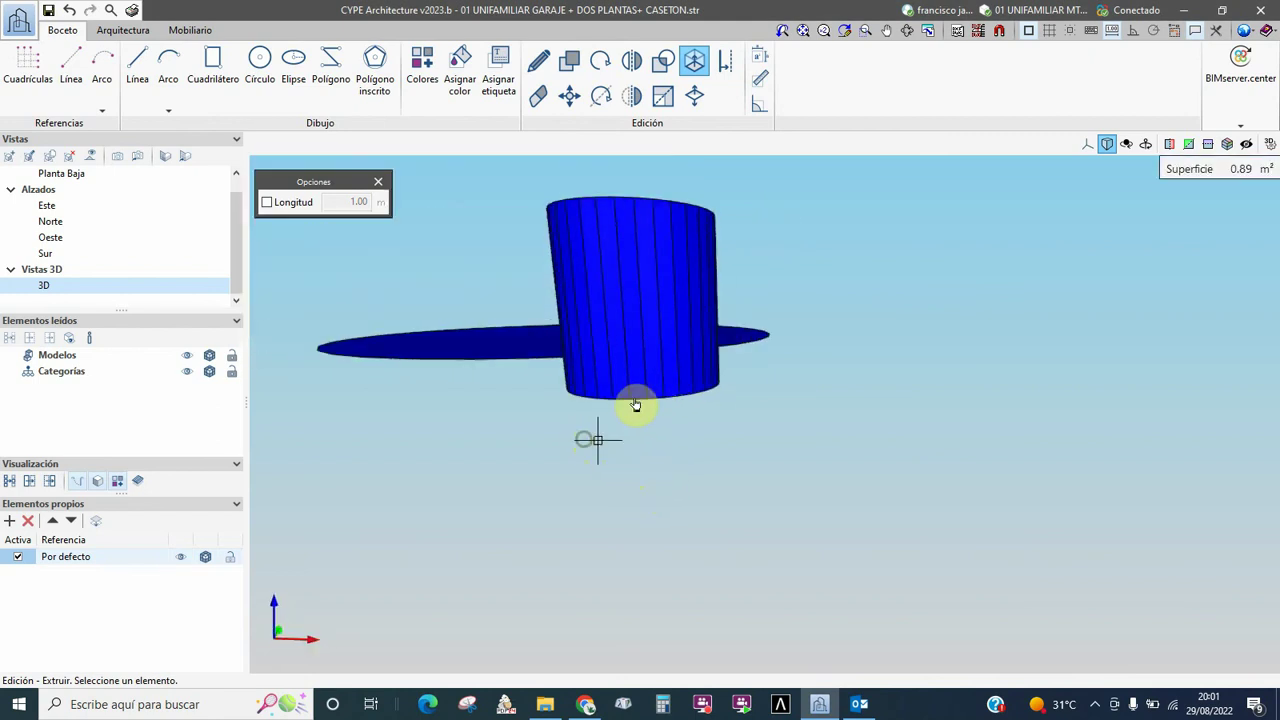
pyautogui.moveTo(638, 406); pyautogui.dragTo(874, 371, button='middle')
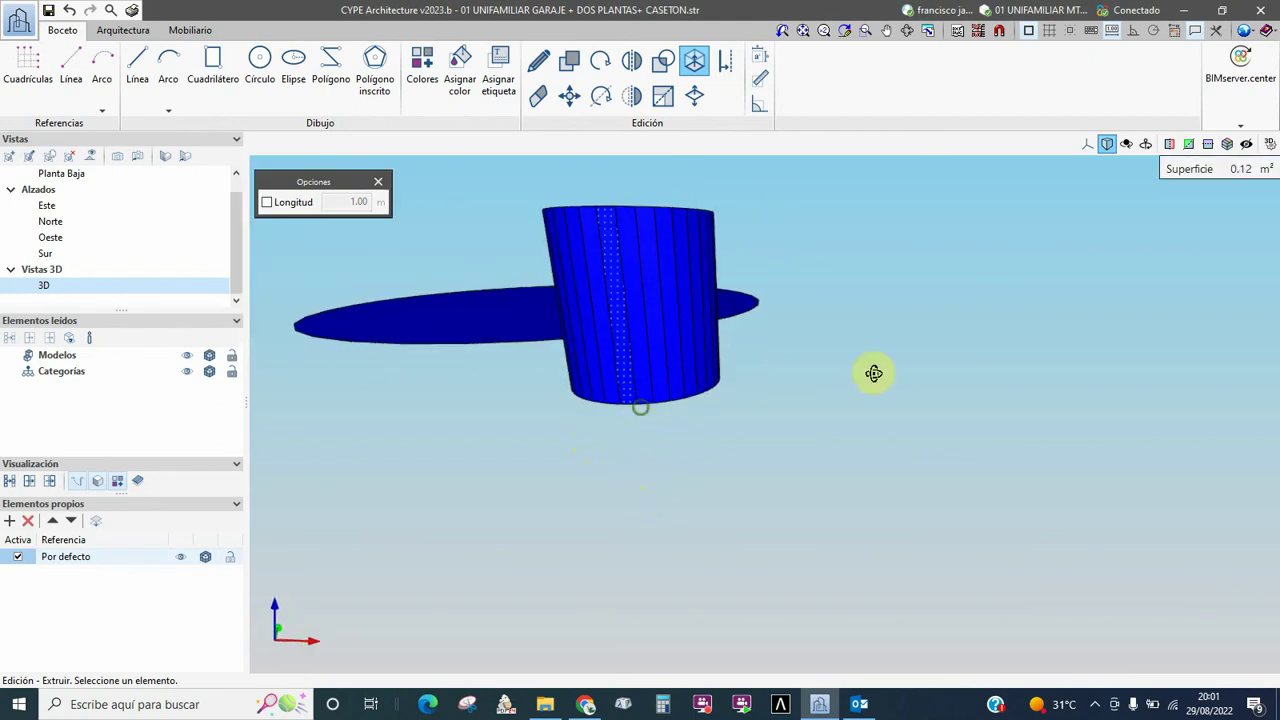
pyautogui.click(1108, 145)
pyautogui.moveTo(657, 346)
pyautogui.mouseDown(button='middle')
pyautogui.moveTo(954, 468)
pyautogui.moveTo(894, 486)
pyautogui.moveTo(946, 500)
pyautogui.moveTo(798, 486)
pyautogui.mouseUp(button='middle')
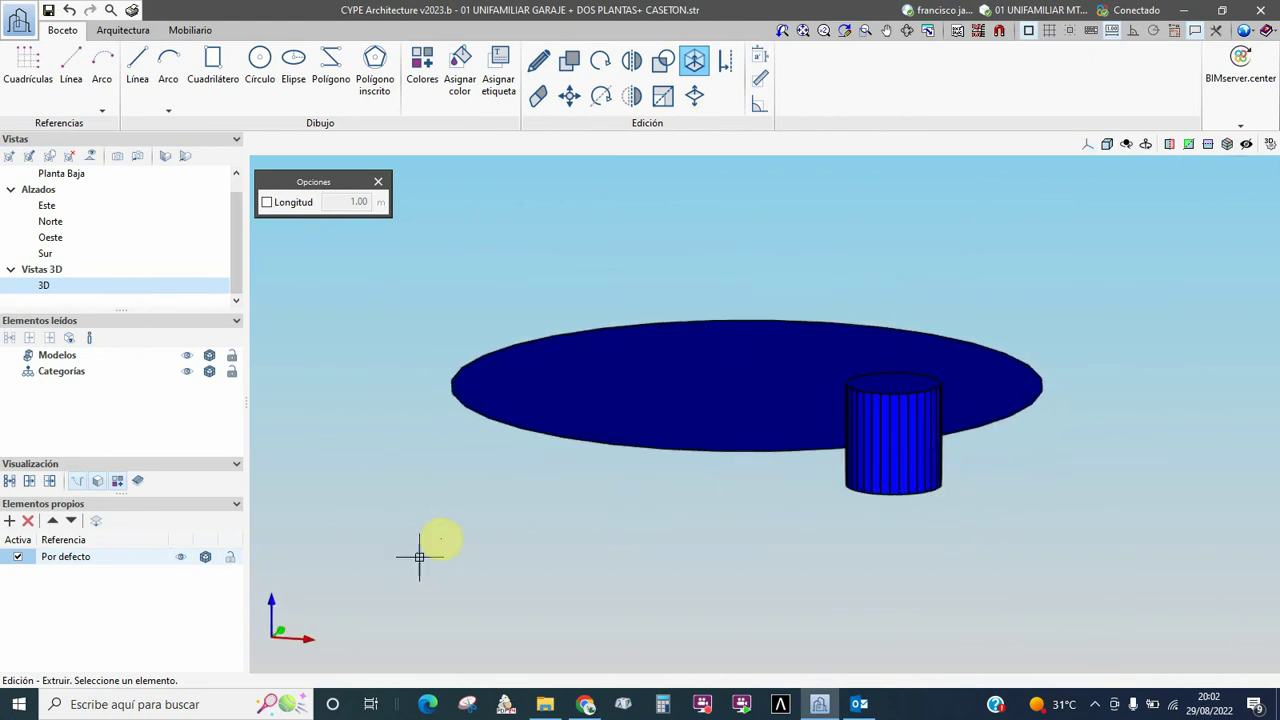
# Close the extrusion options, view the Planta Baja plan, then return to the 3D view.
pyautogui.click(378, 181)
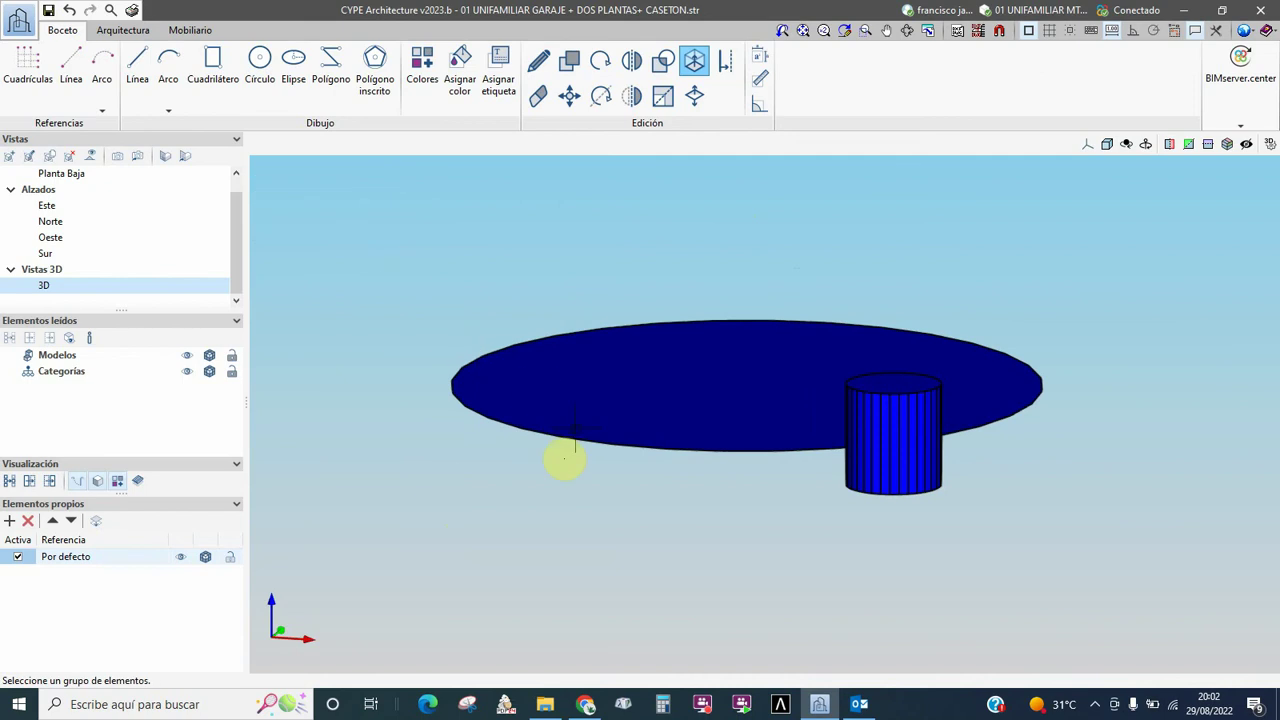
pyautogui.scroll(2, 334, 487)
pyautogui.scroll(1, 236, 240)
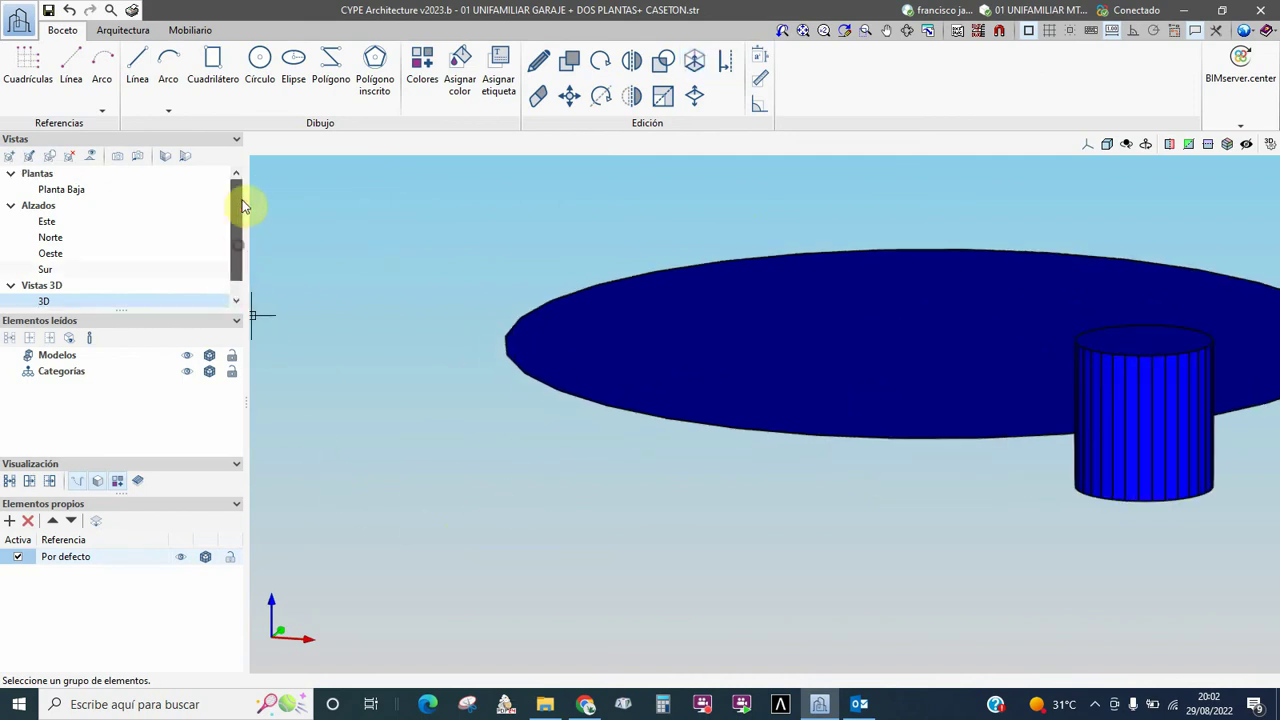
pyautogui.click(62, 189)
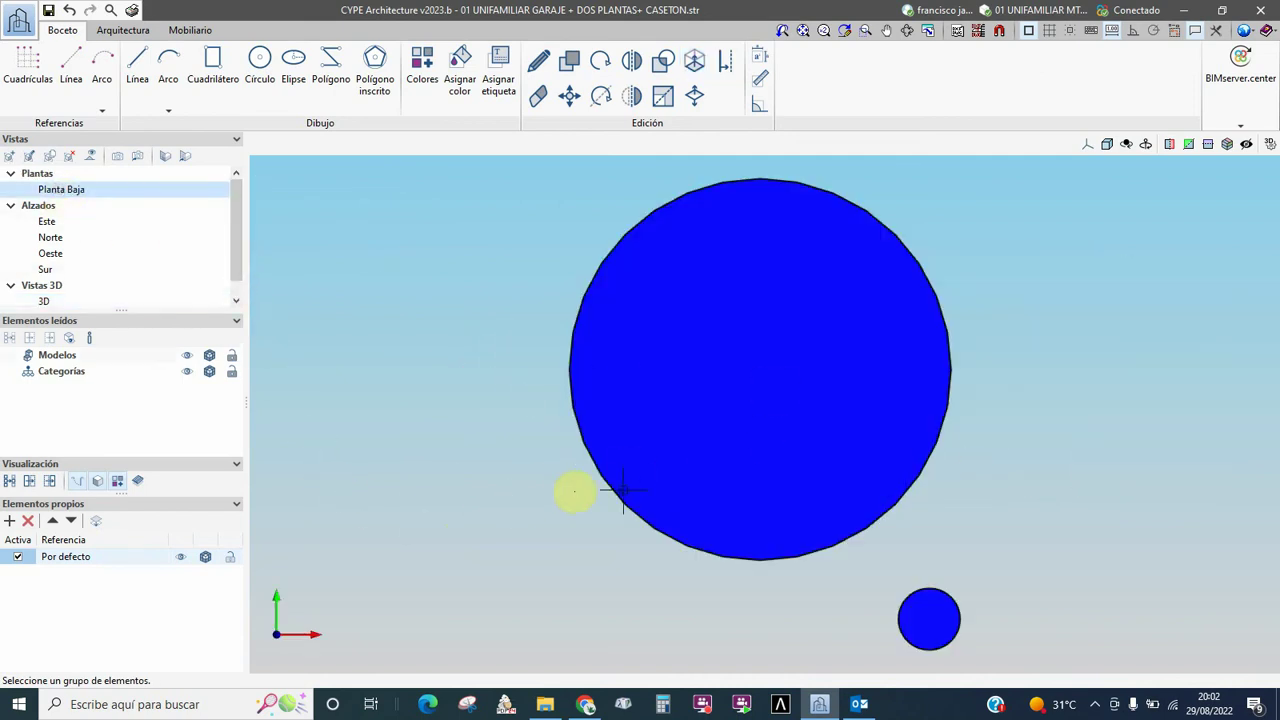
pyautogui.scroll(-2, 568, 491)
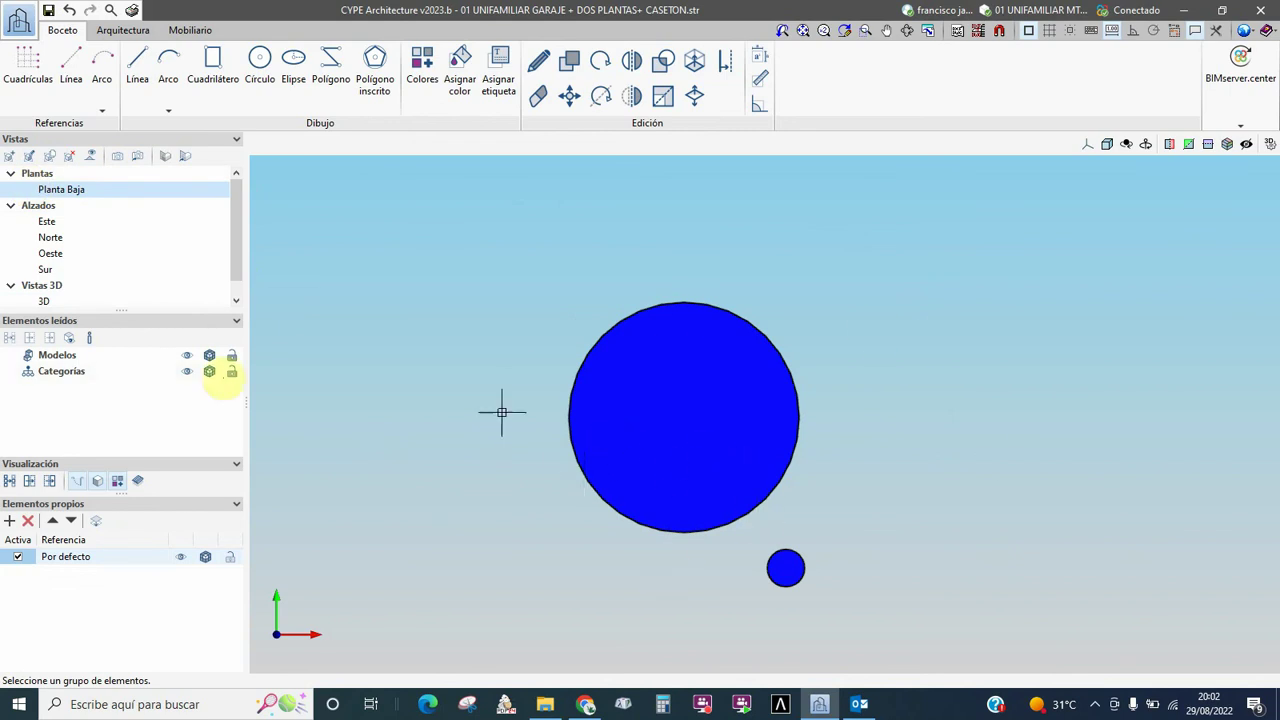
pyautogui.moveTo(238, 245); pyautogui.dragTo(238, 257)
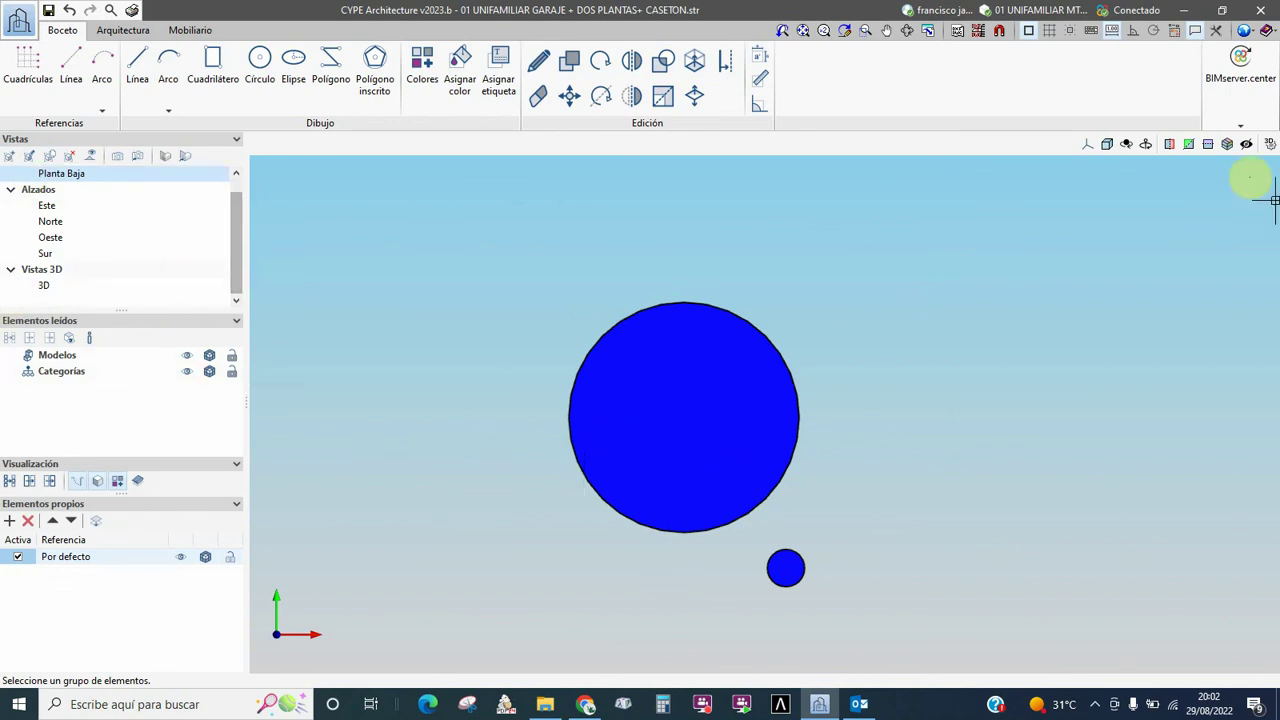
pyautogui.click(45, 285)
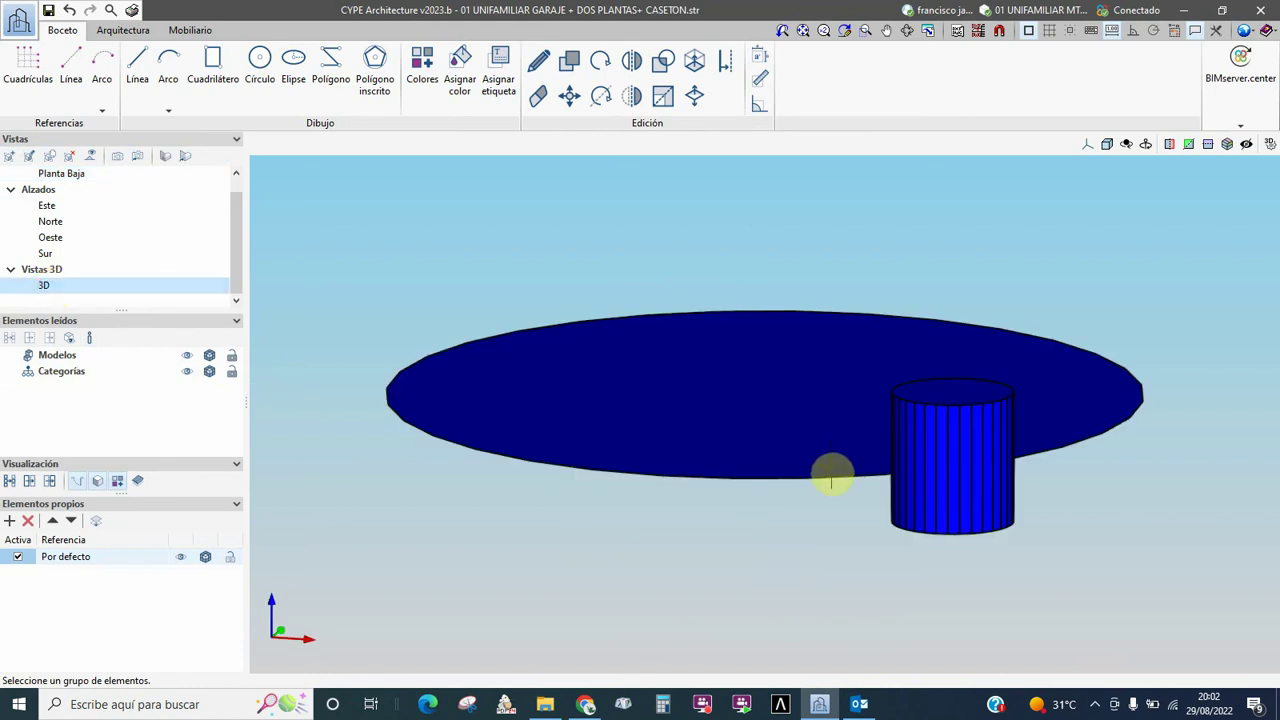
pyautogui.moveTo(863, 449)
pyautogui.keyDown('shift'); pyautogui.mouseDown(button='middle')
pyautogui.moveTo(818, 438)
pyautogui.moveTo(831, 477)
pyautogui.moveTo(903, 466)
pyautogui.moveTo(860, 443)
pyautogui.moveTo(423, 428)
pyautogui.moveTo(614, 466)
pyautogui.moveTo(251, 406)
pyautogui.mouseUp(button='middle'); pyautogui.keyUp('shift')
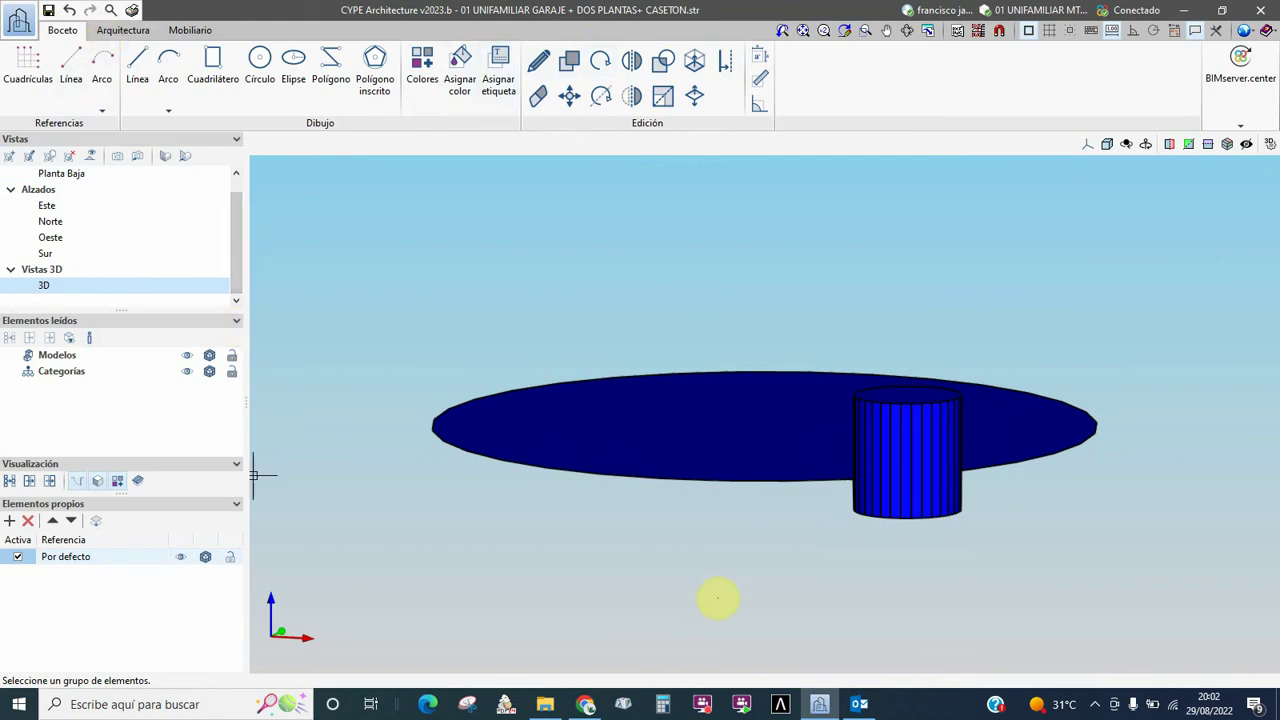
# Switch to the Arquitectura tab and browse the Elementos verticales and horizontales tools.
pyautogui.click(120, 30)
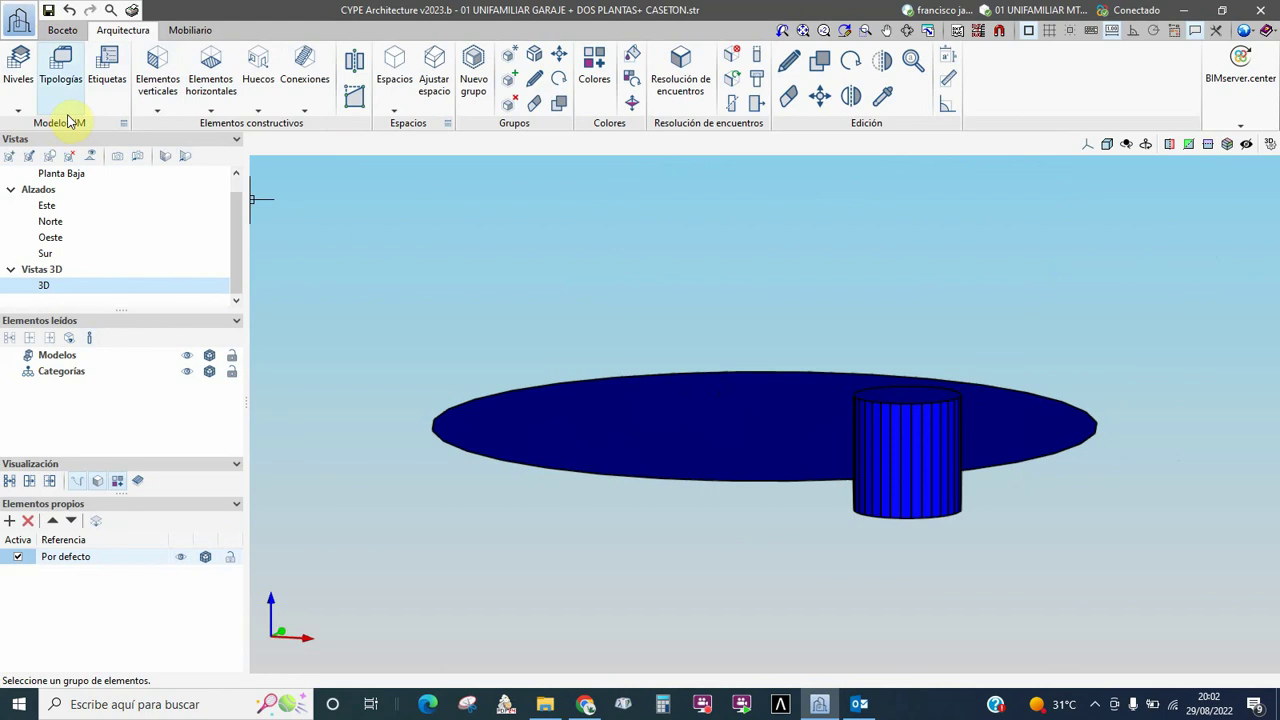
pyautogui.moveTo(234, 223); pyautogui.dragTo(248, 180)
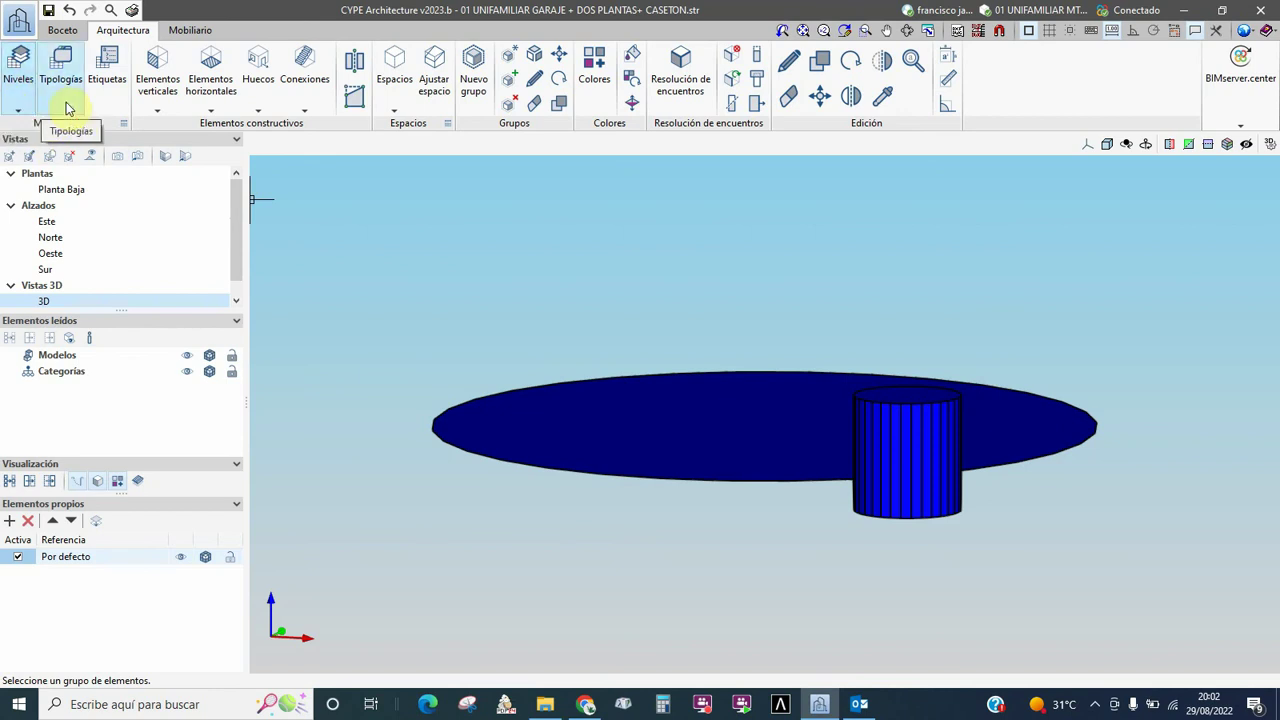
pyautogui.click(158, 110)
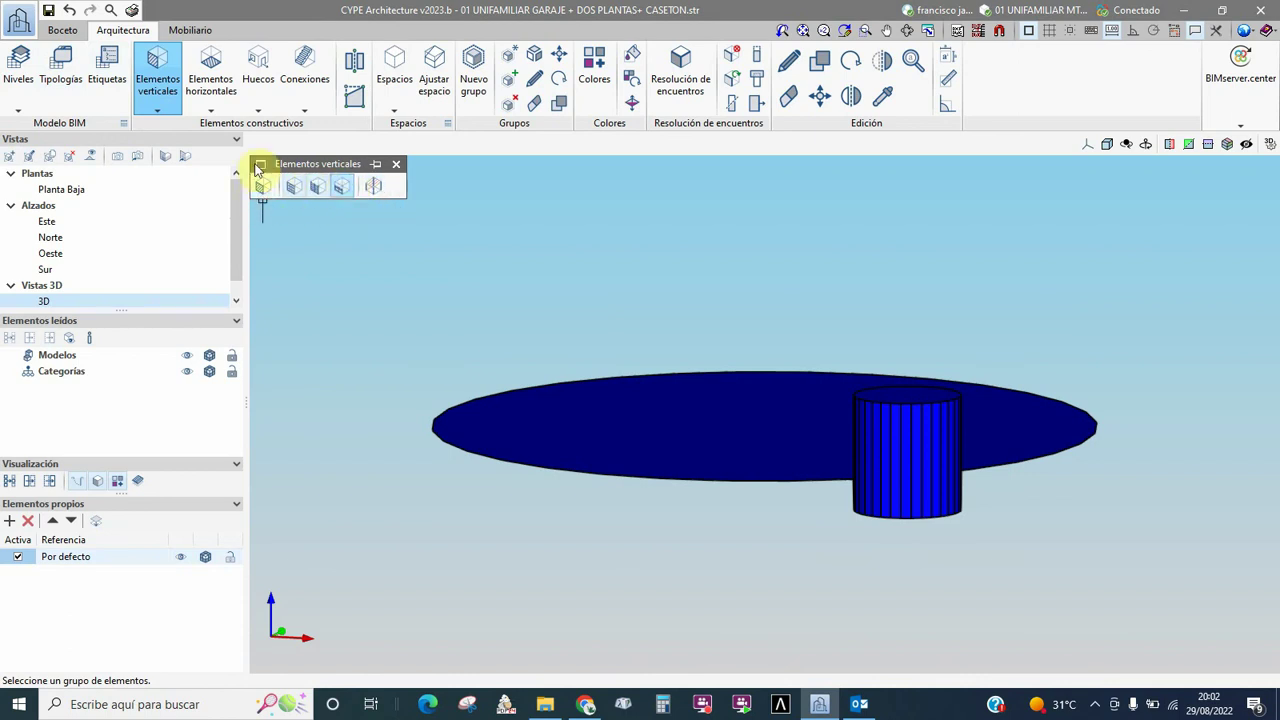
pyautogui.click(212, 110)
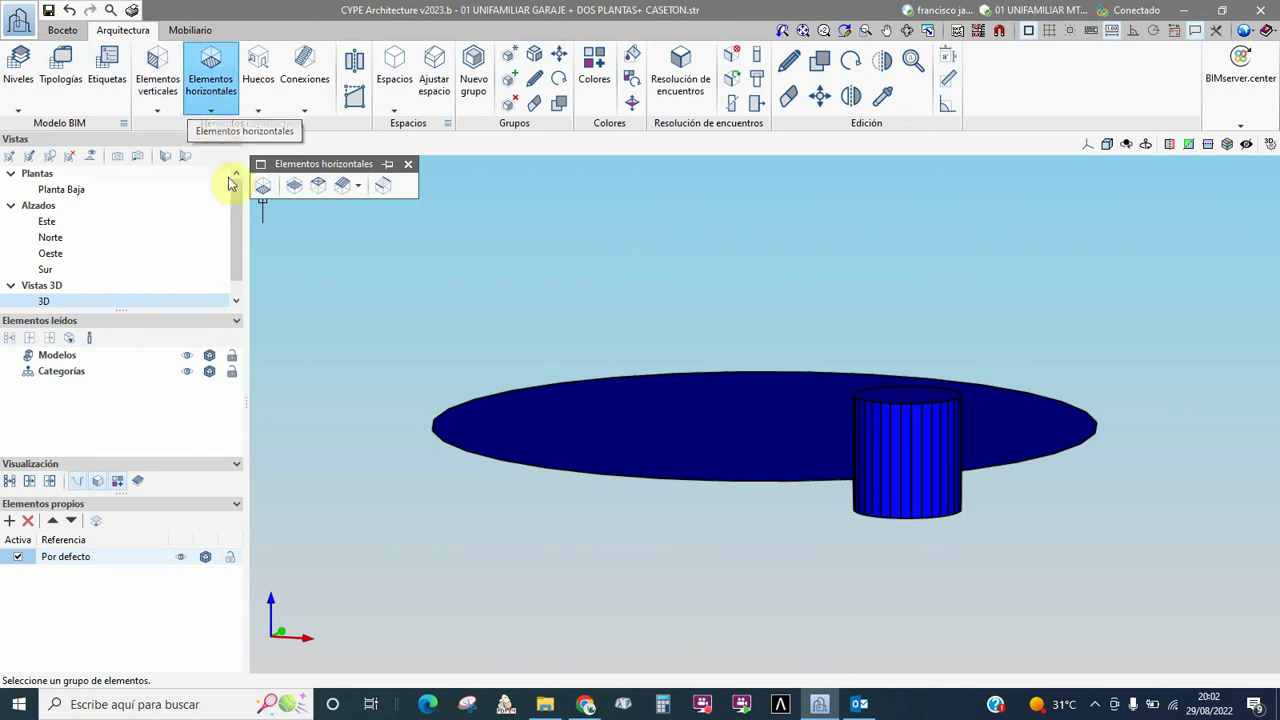
pyautogui.click(264, 189)
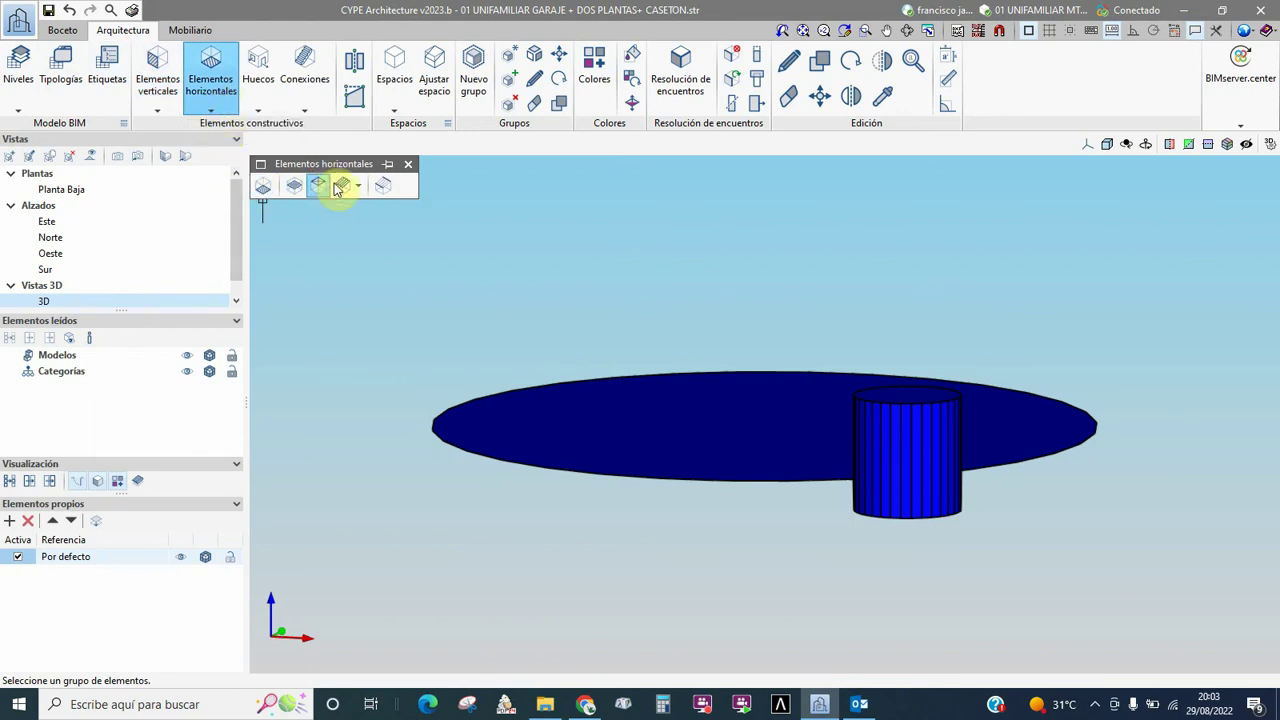
# Browse the Huecos, Conexiones and Espacios tools, trying the three-point lift and group options.
pyautogui.click(259, 100)
pyautogui.click(265, 190)
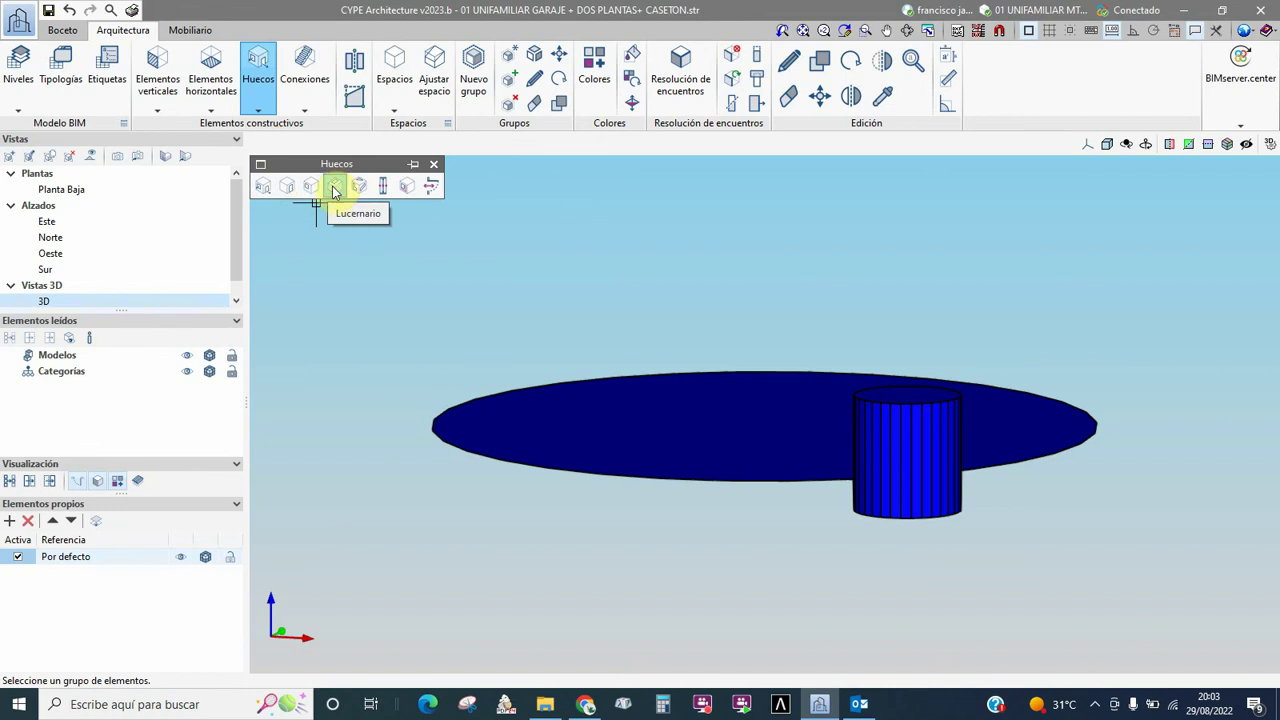
pyautogui.click(306, 113)
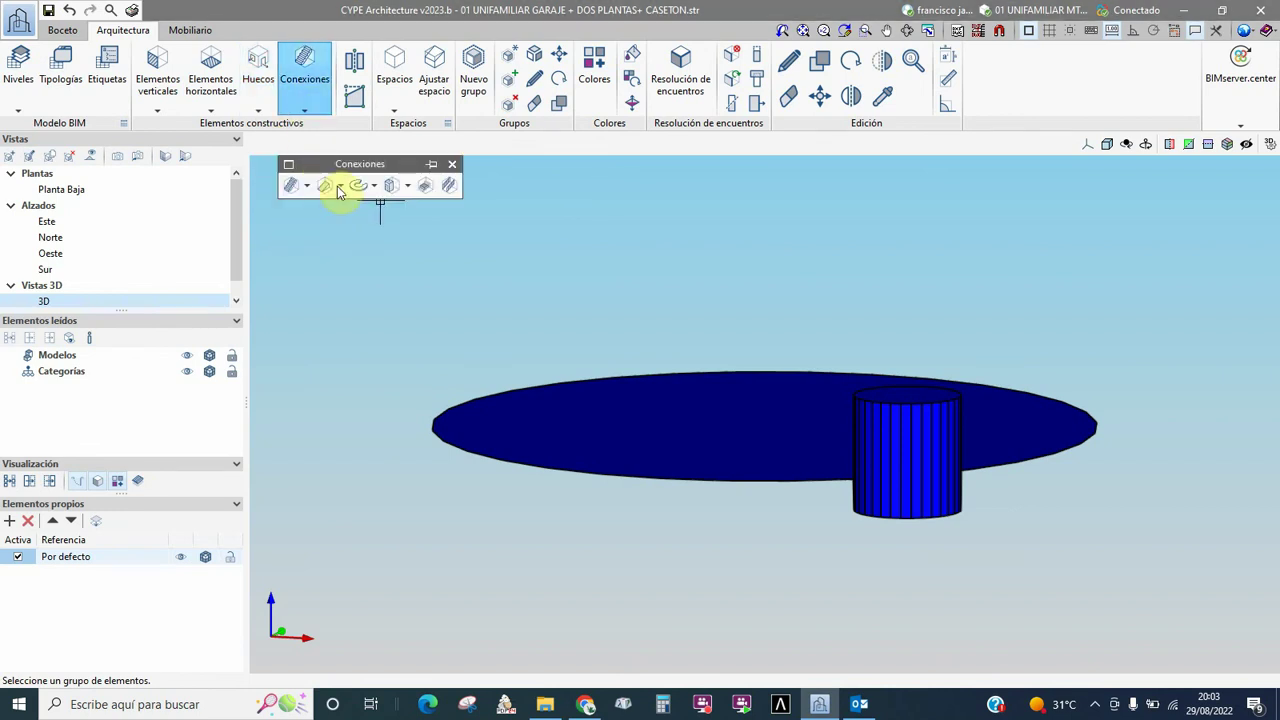
pyautogui.click(406, 188)
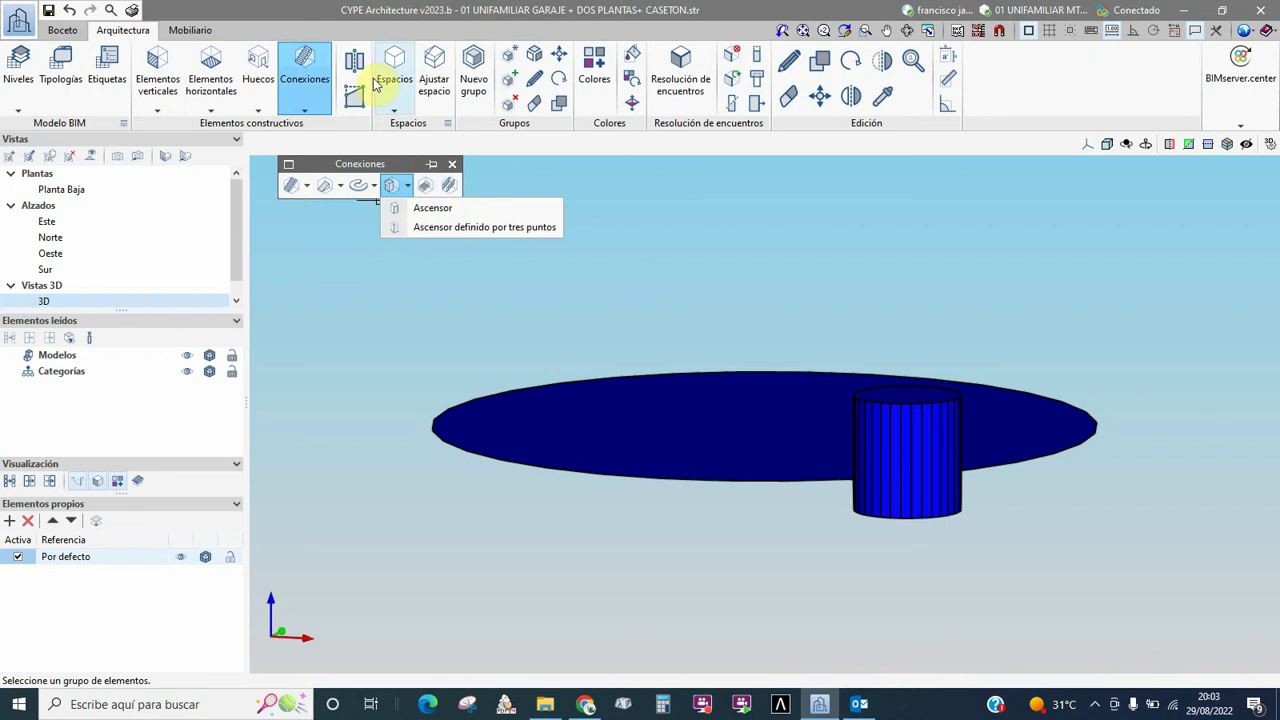
pyautogui.click(330, 190)
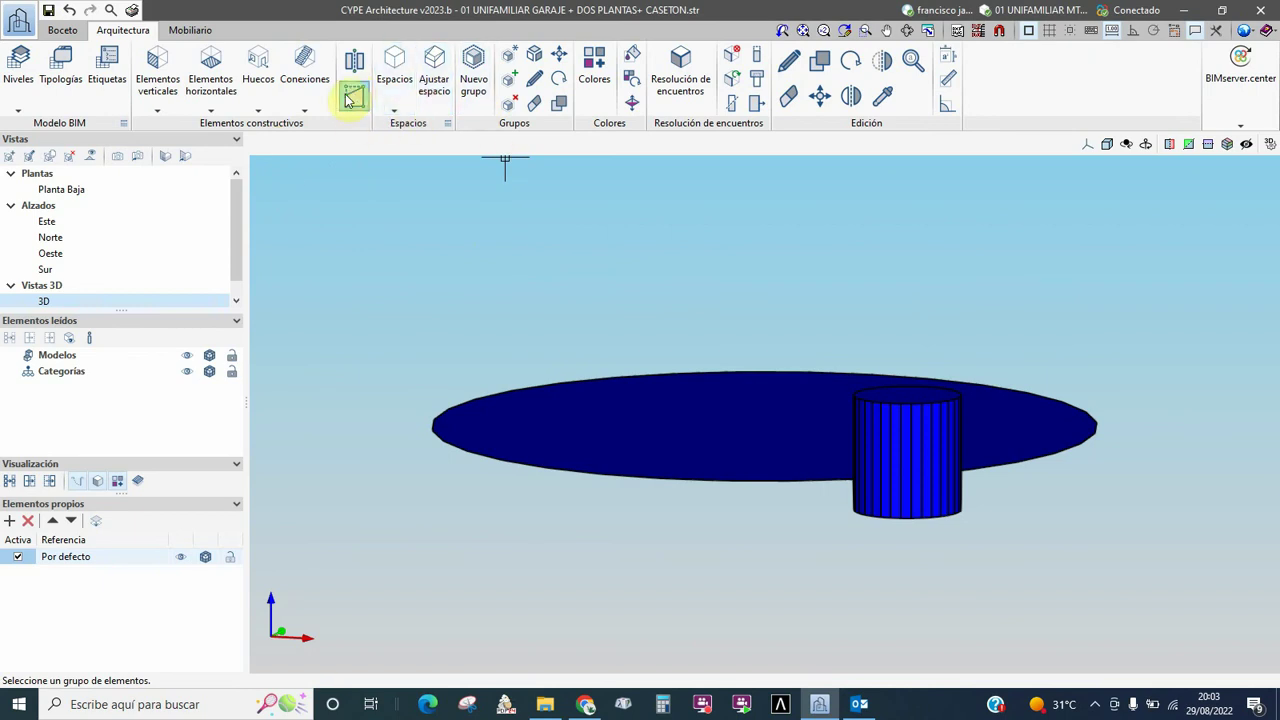
pyautogui.click(396, 118)
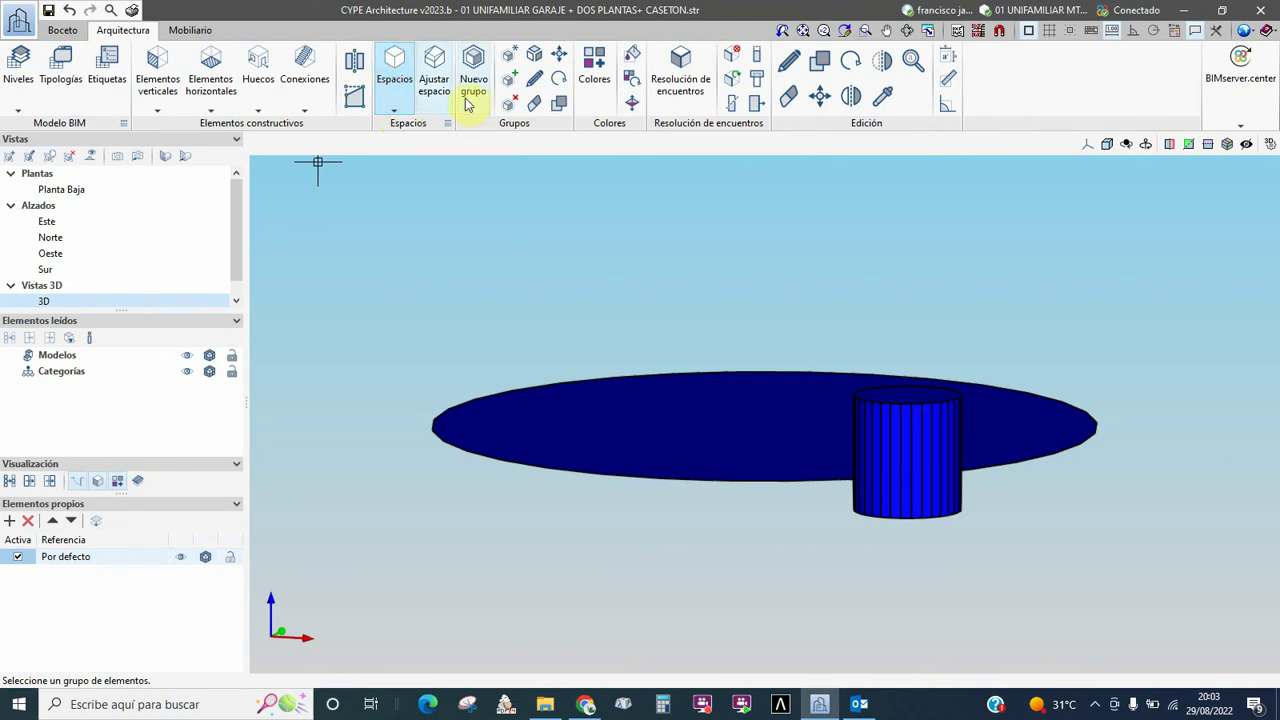
pyautogui.click(519, 88)
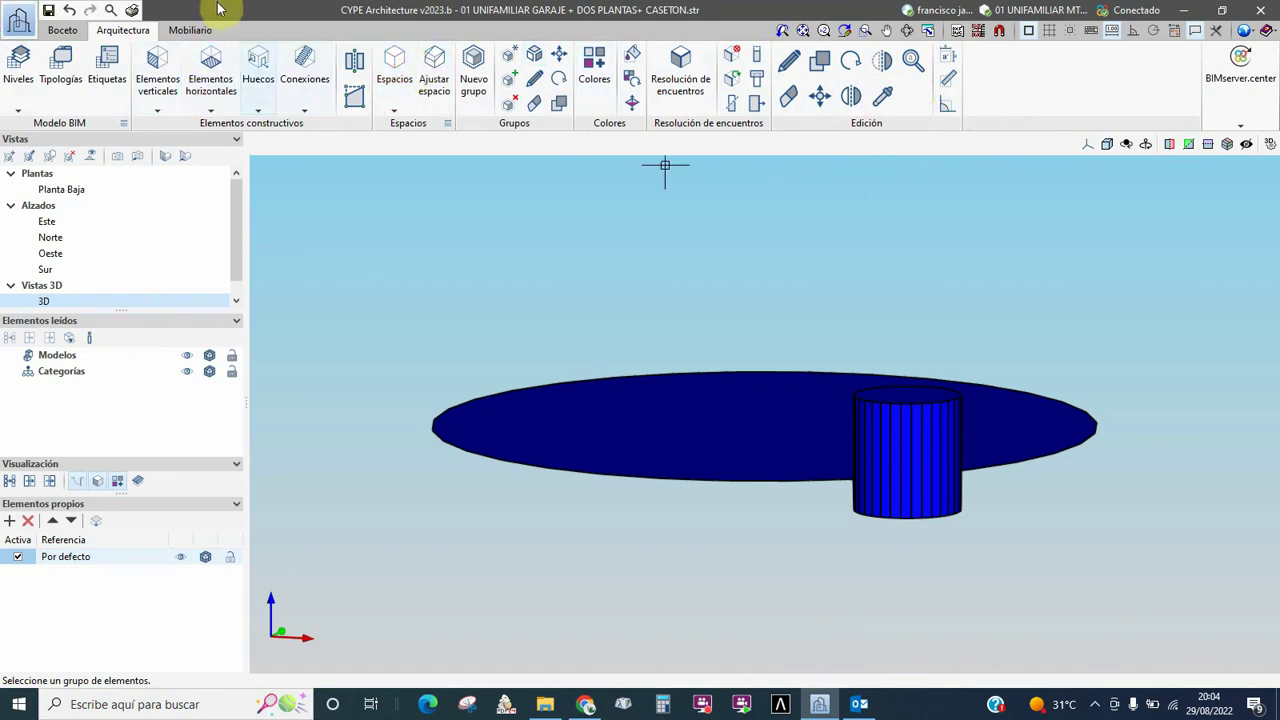
pyautogui.click(186, 29)
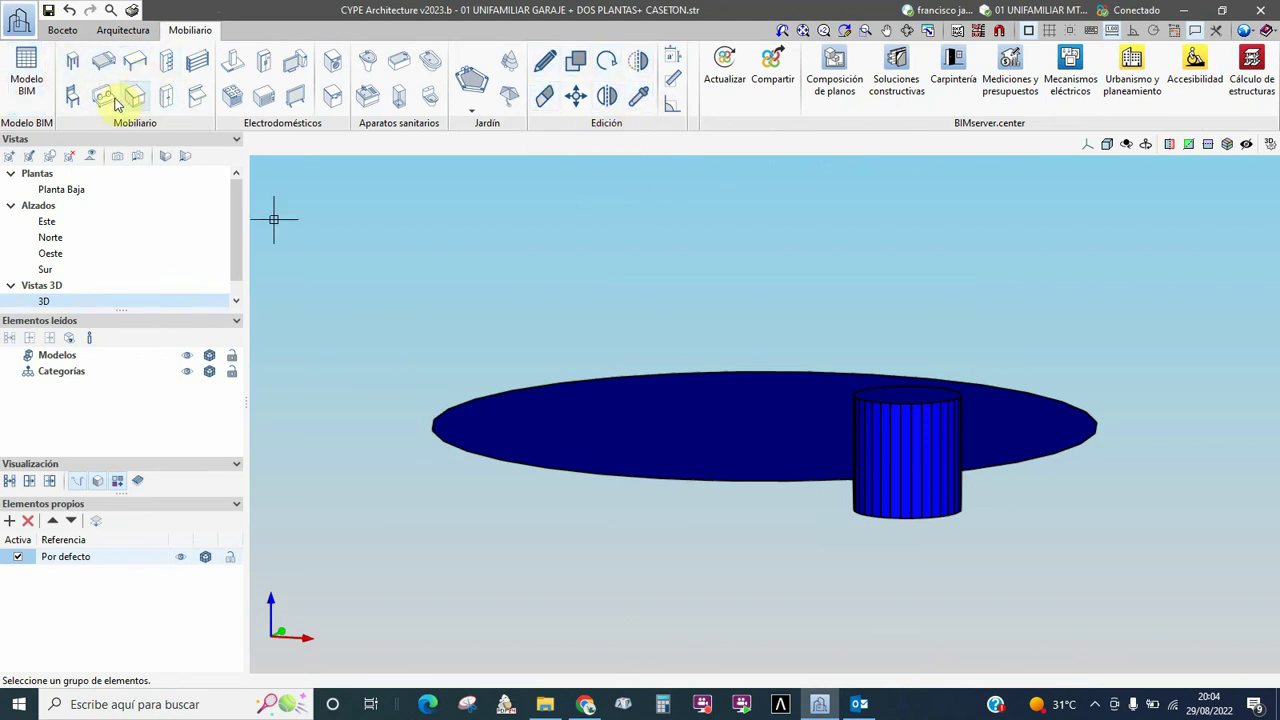
pyautogui.click(104, 62)
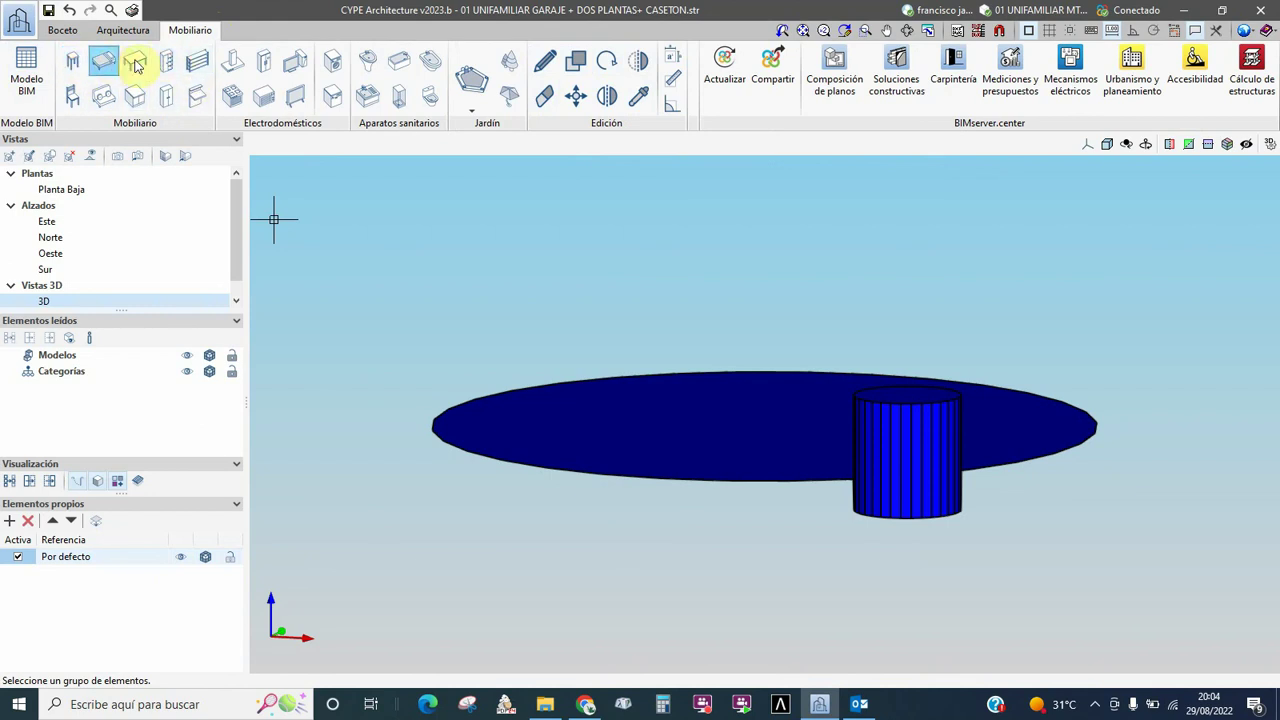
pyautogui.click(136, 66)
pyautogui.click(136, 66)
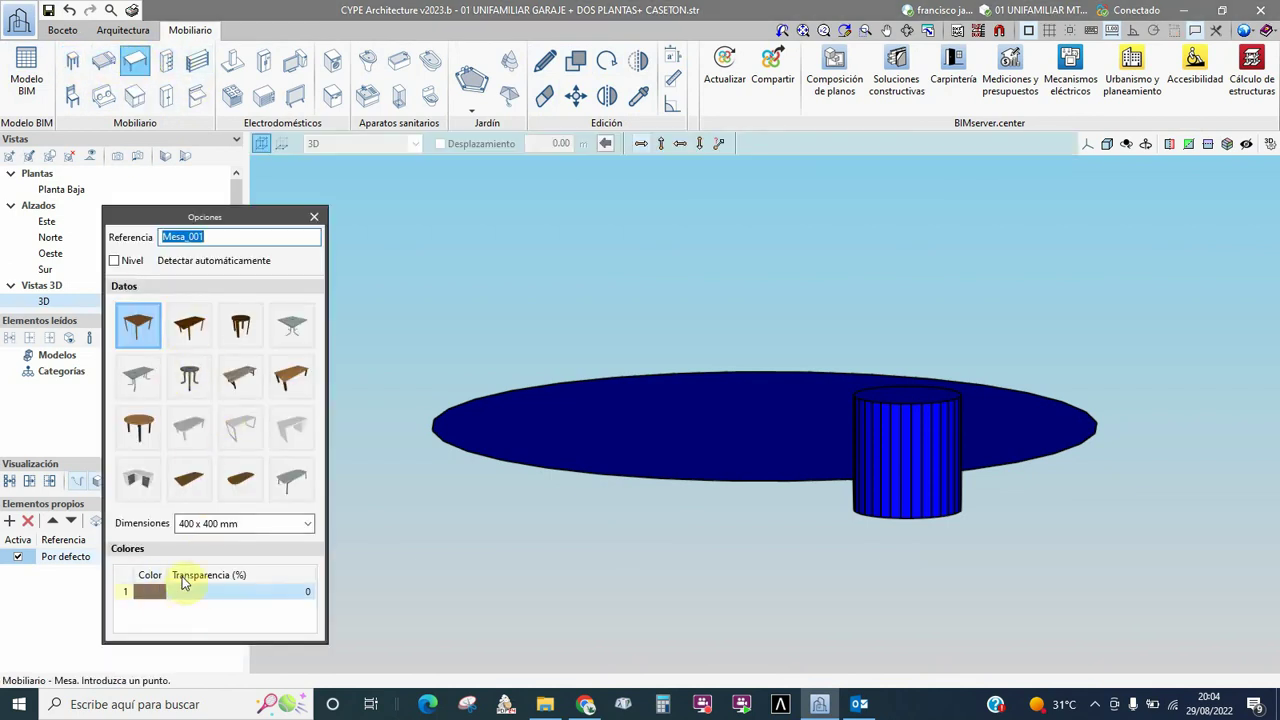
pyautogui.click(307, 527)
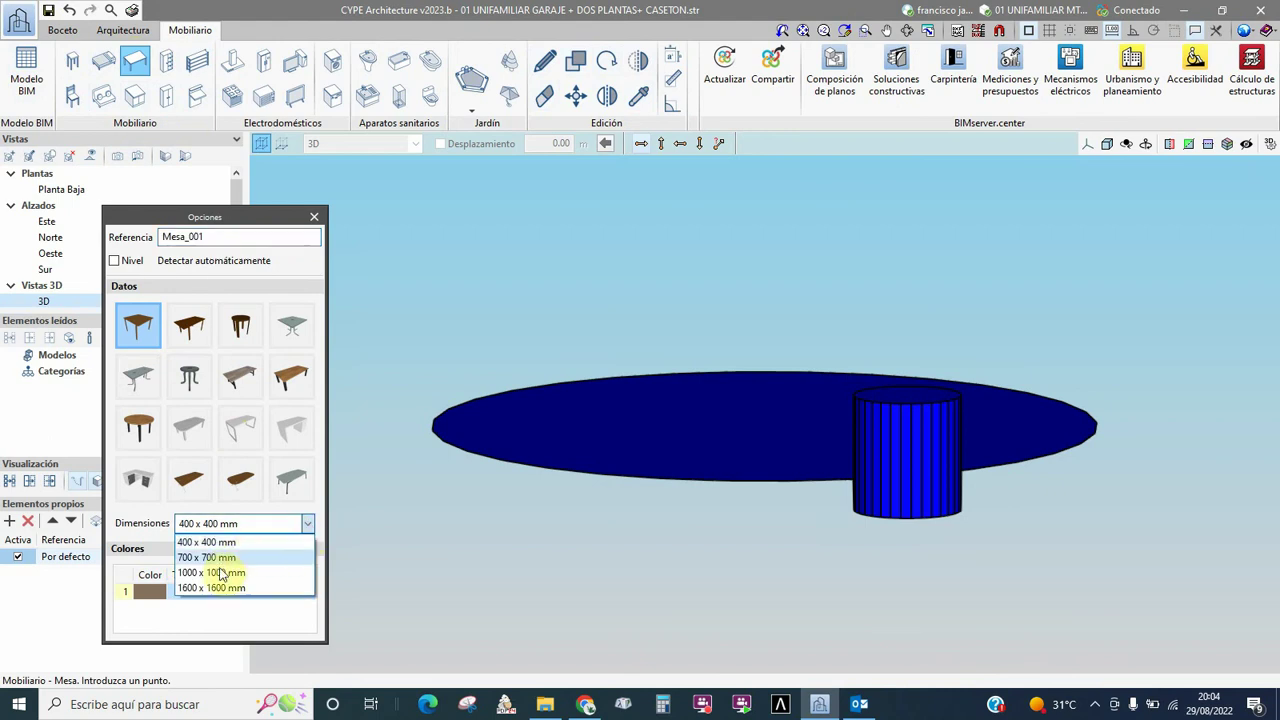
pyautogui.click(316, 216)
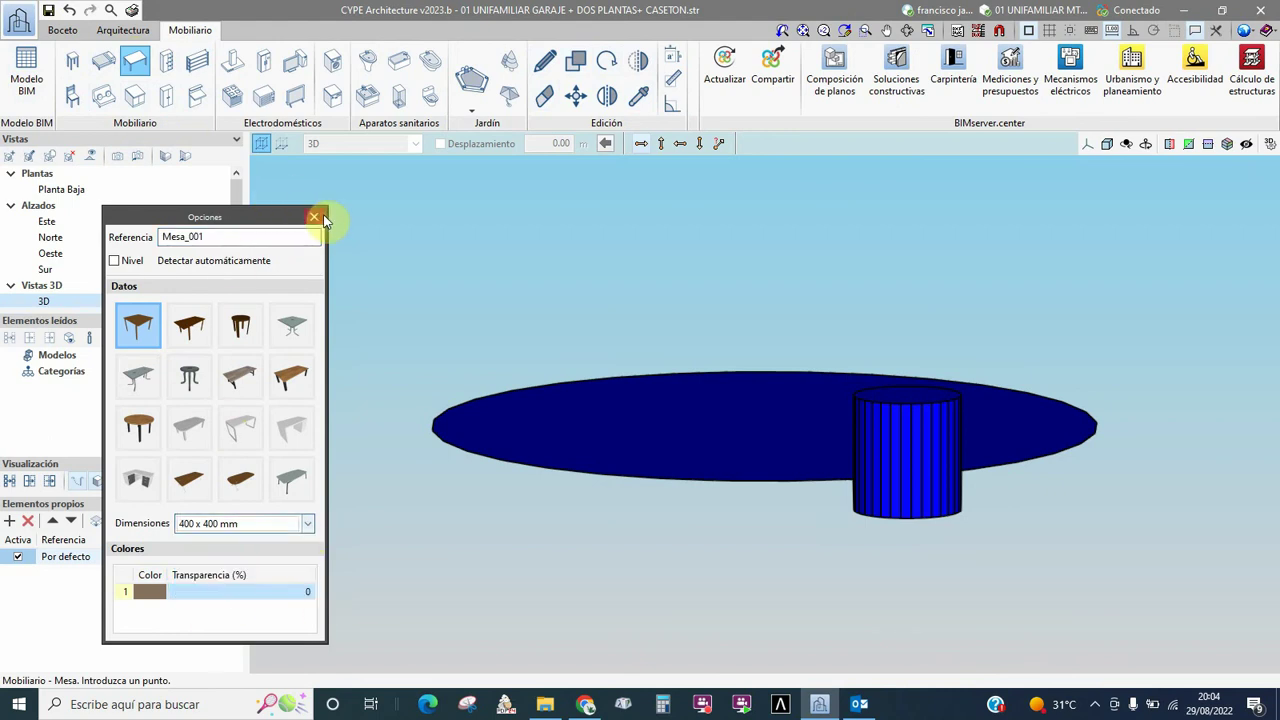
pyautogui.click(316, 216)
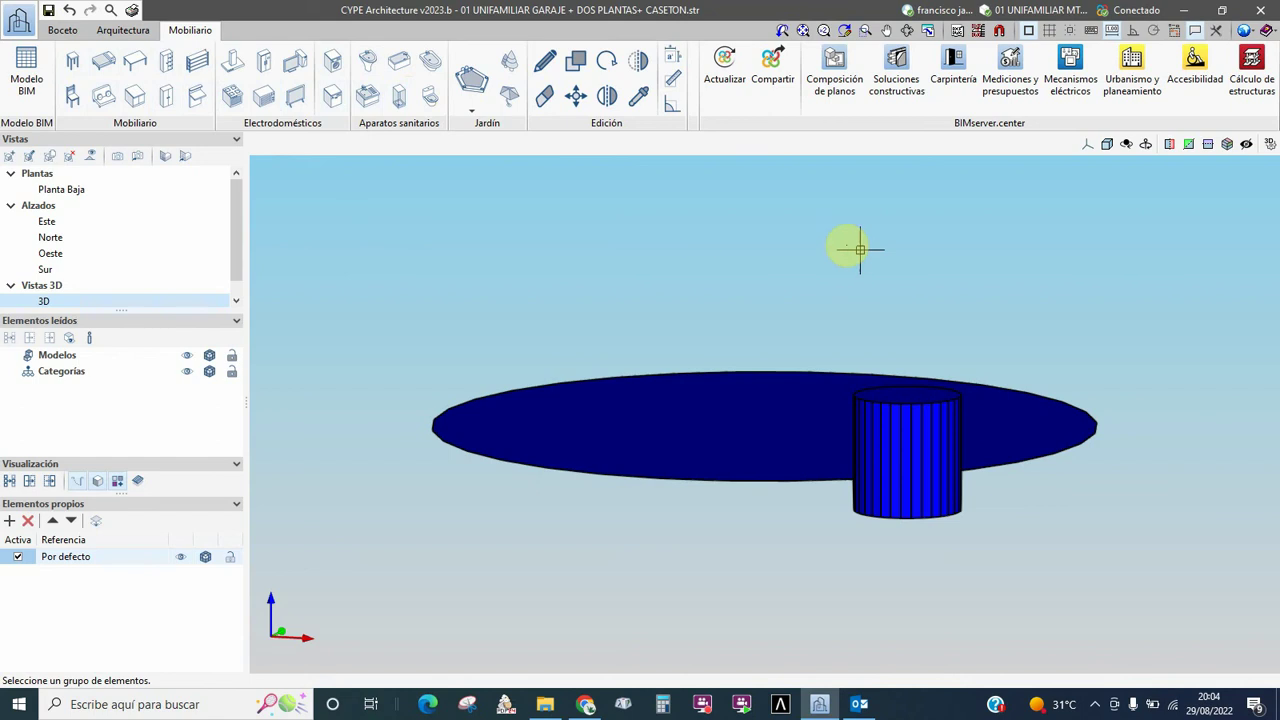
pyautogui.click(123, 30)
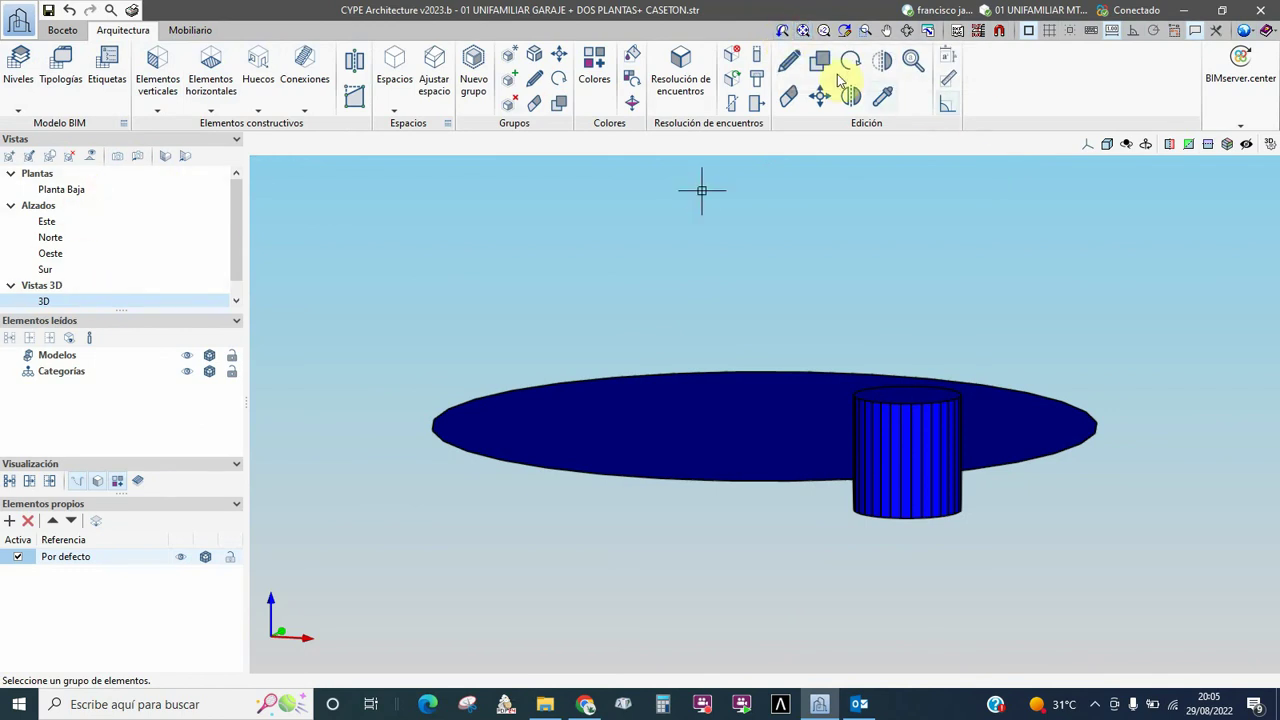
# Pan the 3D model down and to the left in the viewport.
pyautogui.click(866, 31)
pyautogui.click(886, 32)
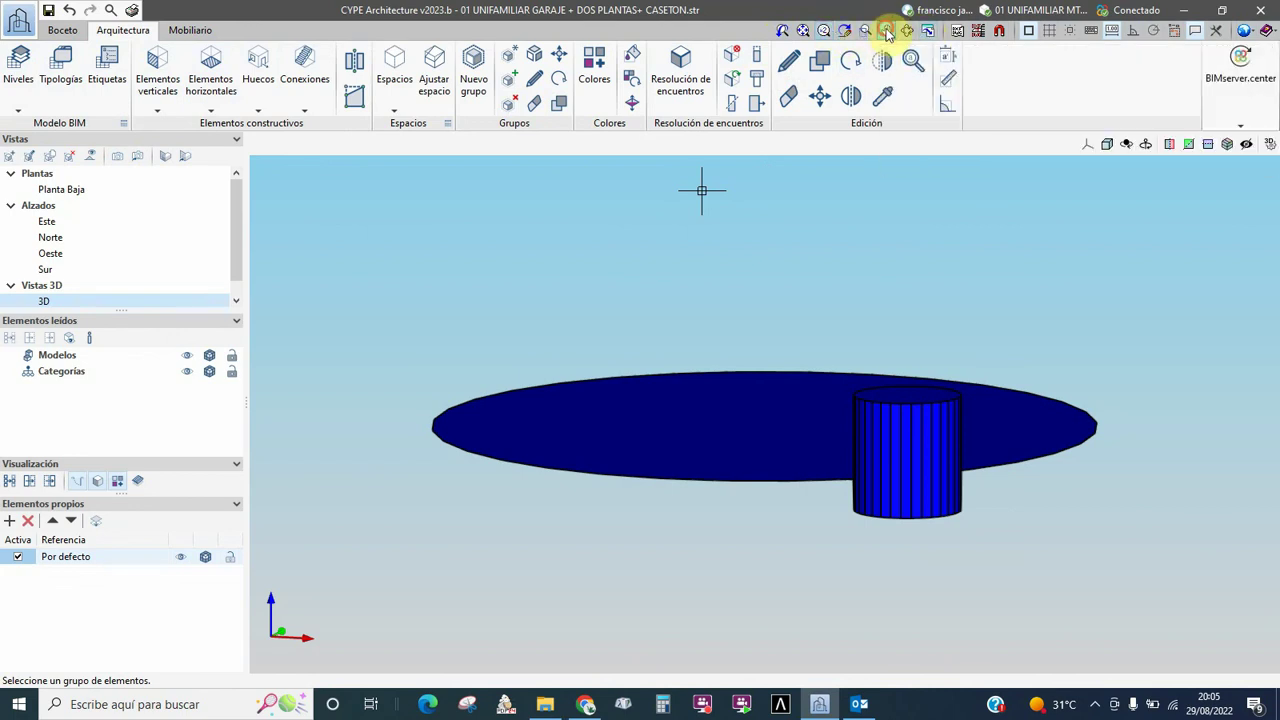
pyautogui.moveTo(843, 280); pyautogui.dragTo(801, 332)
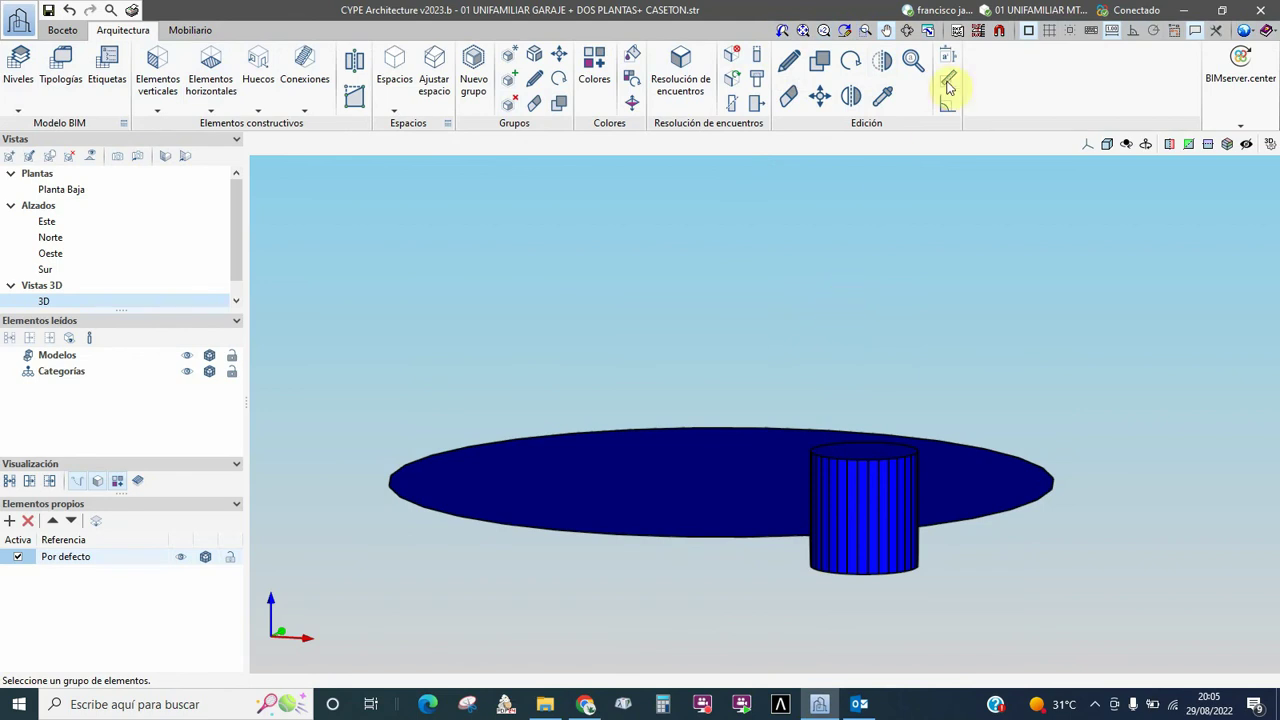
pyautogui.click(886, 31)
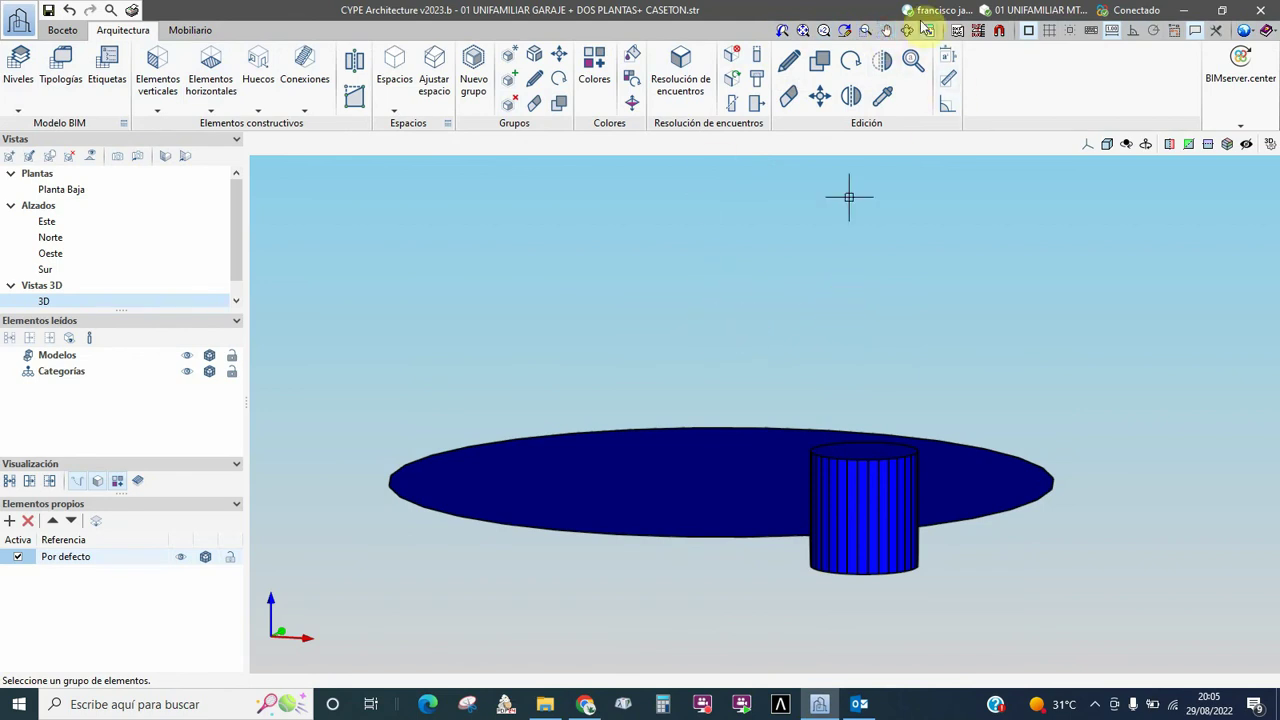
pyautogui.click(926, 30)
pyautogui.moveTo(789, 310)
pyautogui.mouseDown()
pyautogui.moveTo(694, 391)
pyautogui.moveTo(803, 300)
pyautogui.mouseUp()
# Orbit the model to a low, nearly edge-on view with the cylinder below the disc.
pyautogui.click(907, 31)
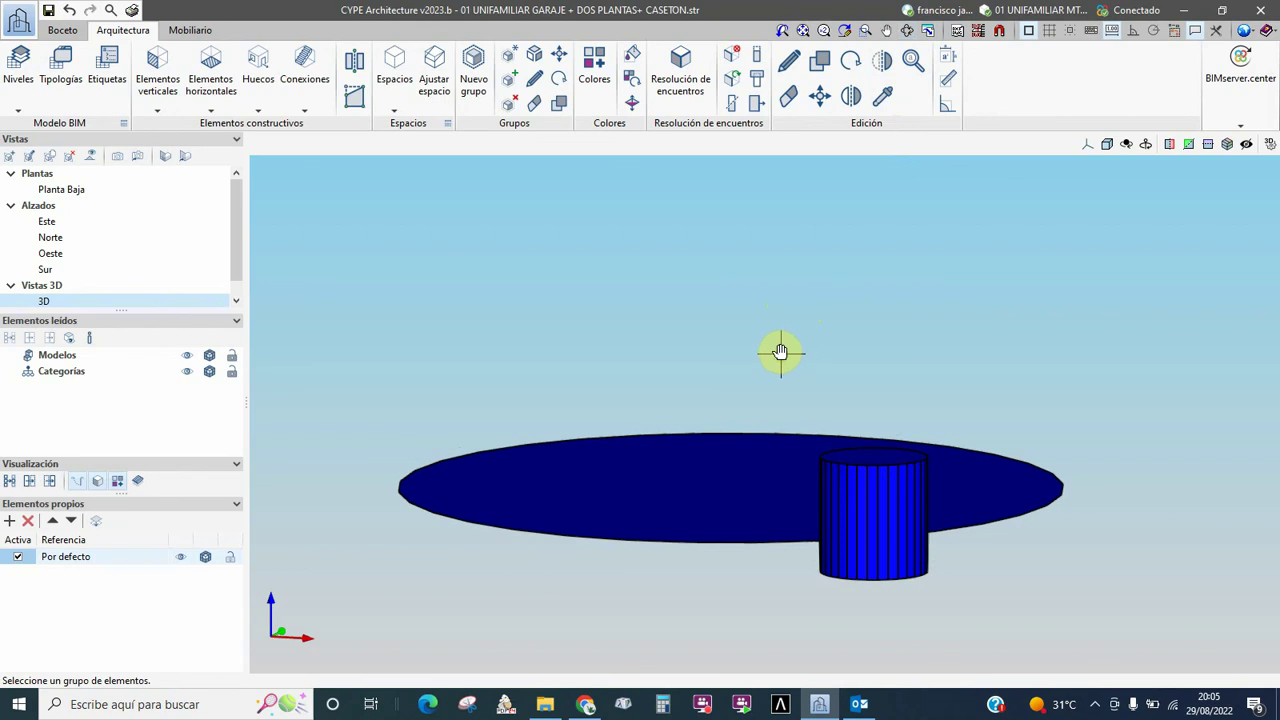
pyautogui.click(907, 31)
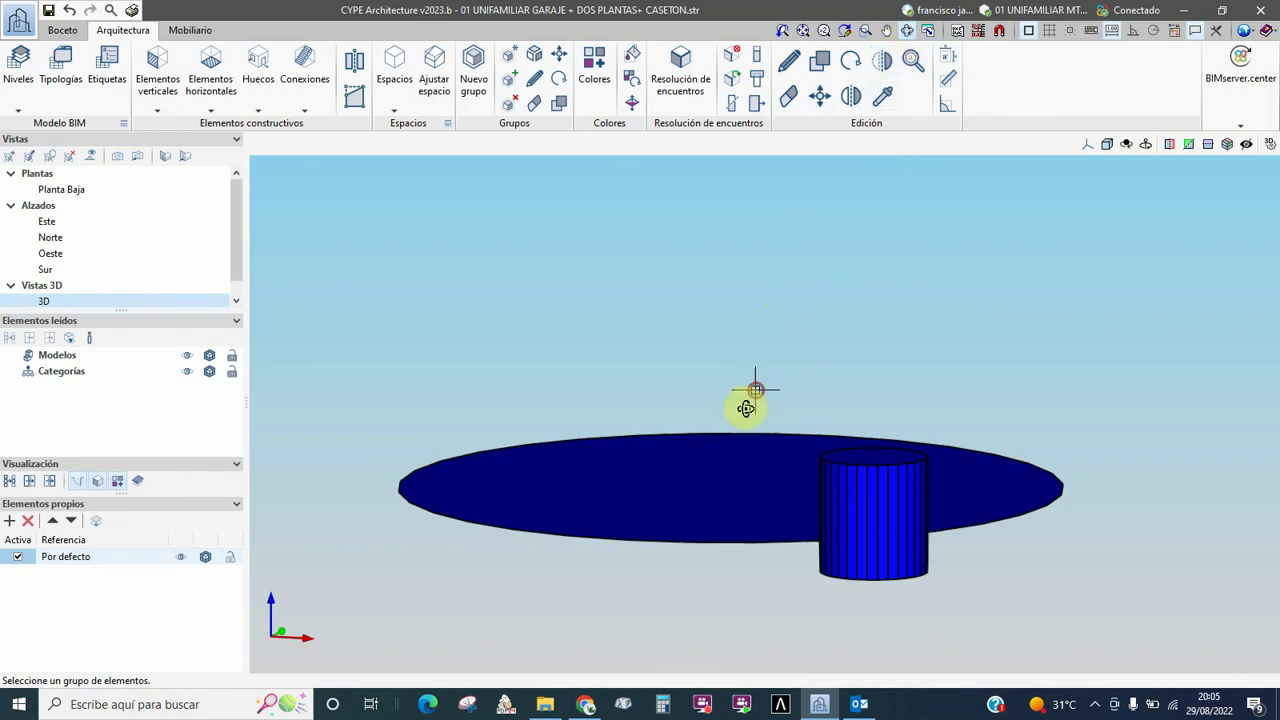
pyautogui.moveTo(746, 408)
pyautogui.mouseDown()
pyautogui.moveTo(714, 451)
pyautogui.moveTo(729, 414)
pyautogui.mouseUp()
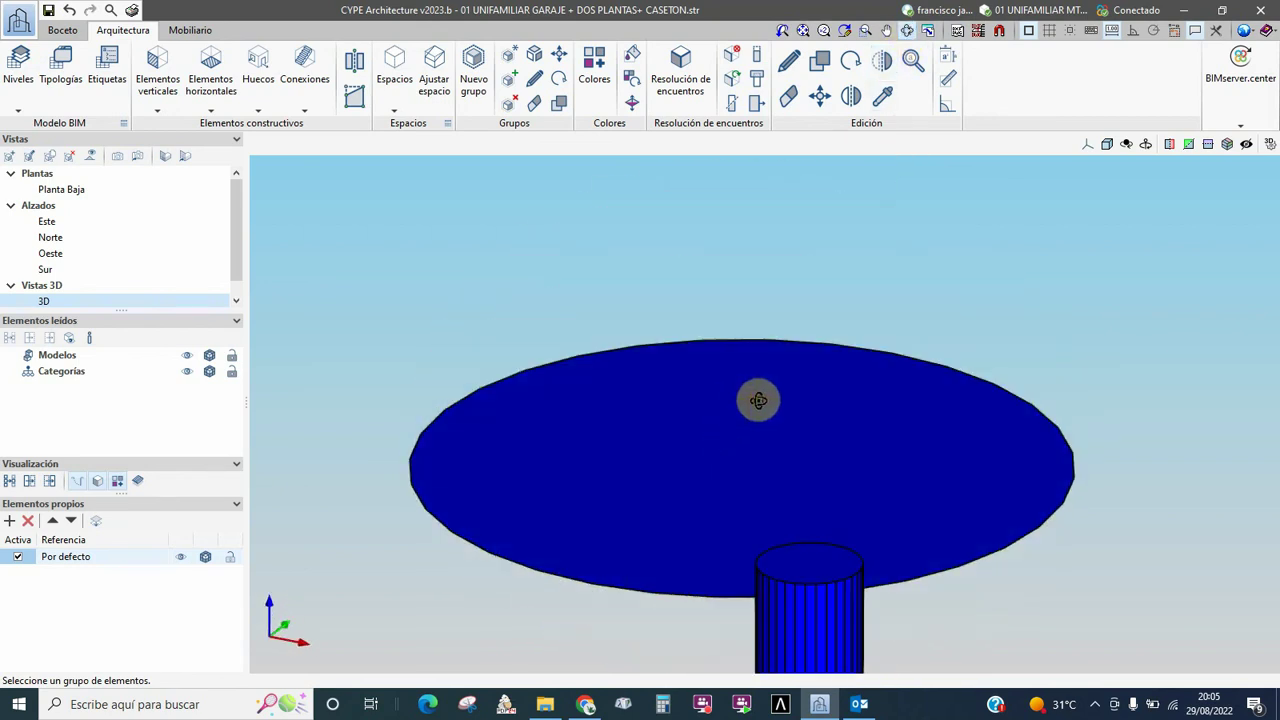
pyautogui.moveTo(773, 378)
pyautogui.mouseDown()
pyautogui.moveTo(729, 360)
pyautogui.moveTo(743, 363)
pyautogui.moveTo(703, 380)
pyautogui.moveTo(749, 380)
pyautogui.moveTo(690, 370)
pyautogui.mouseUp()
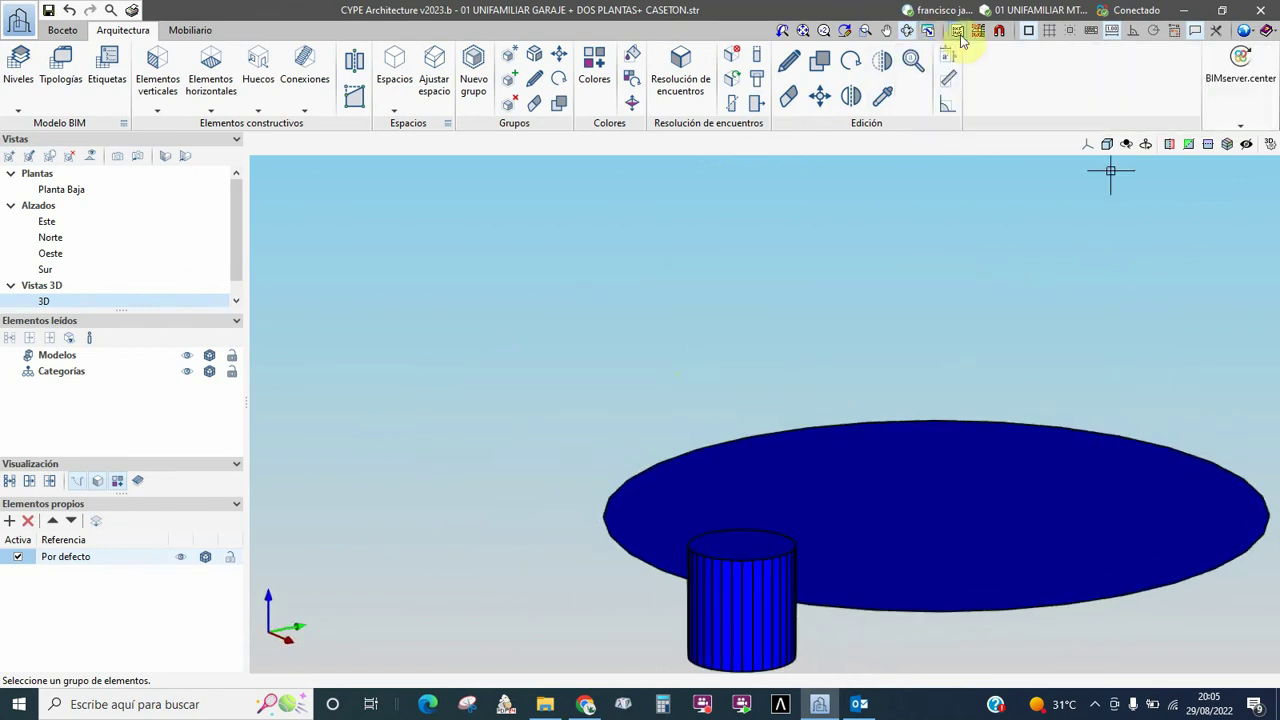
# Toggle the drawing grid, object snap, grid snap and coordinate-based point entry aids.
pyautogui.click(1049, 31)
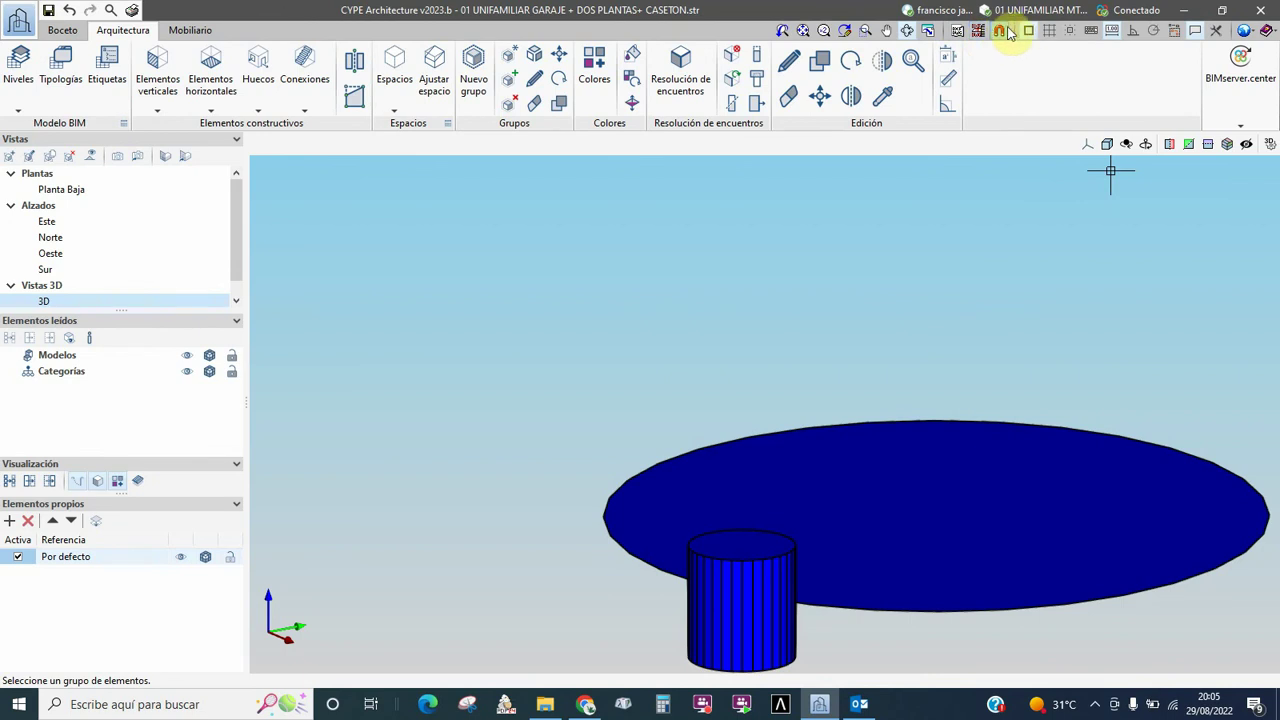
pyautogui.click(1000, 31)
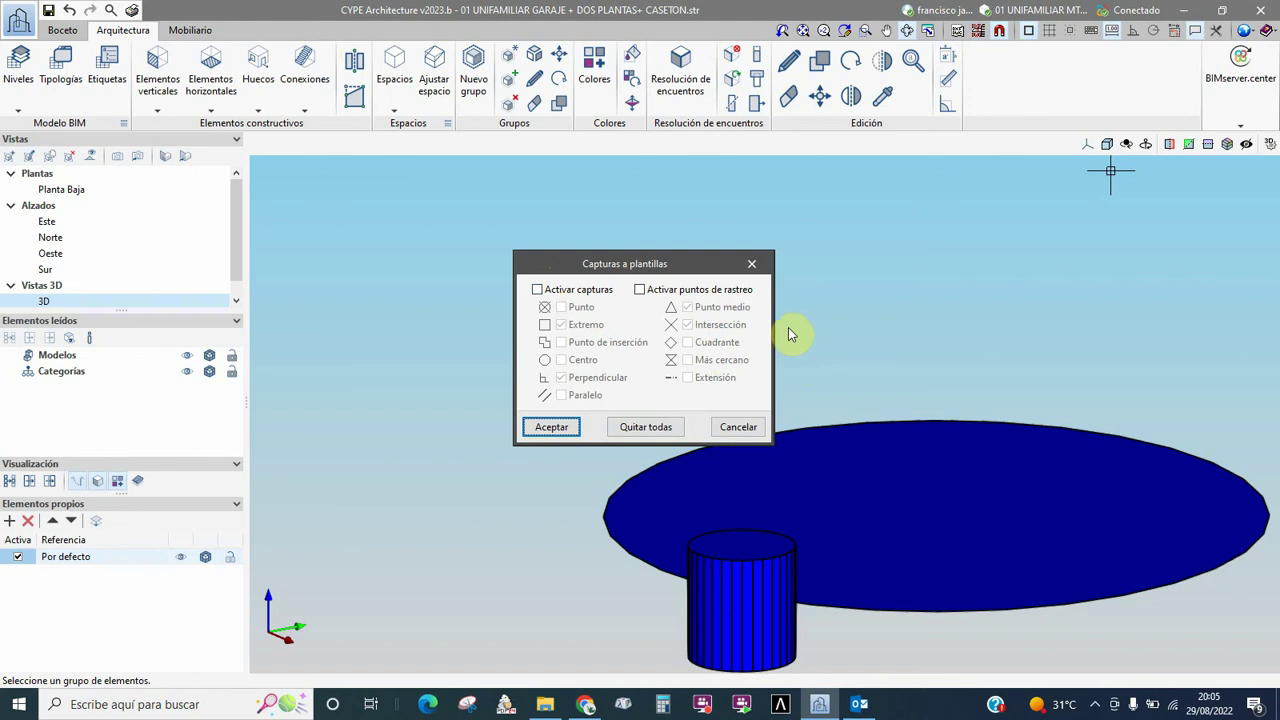
pyautogui.click(751, 263)
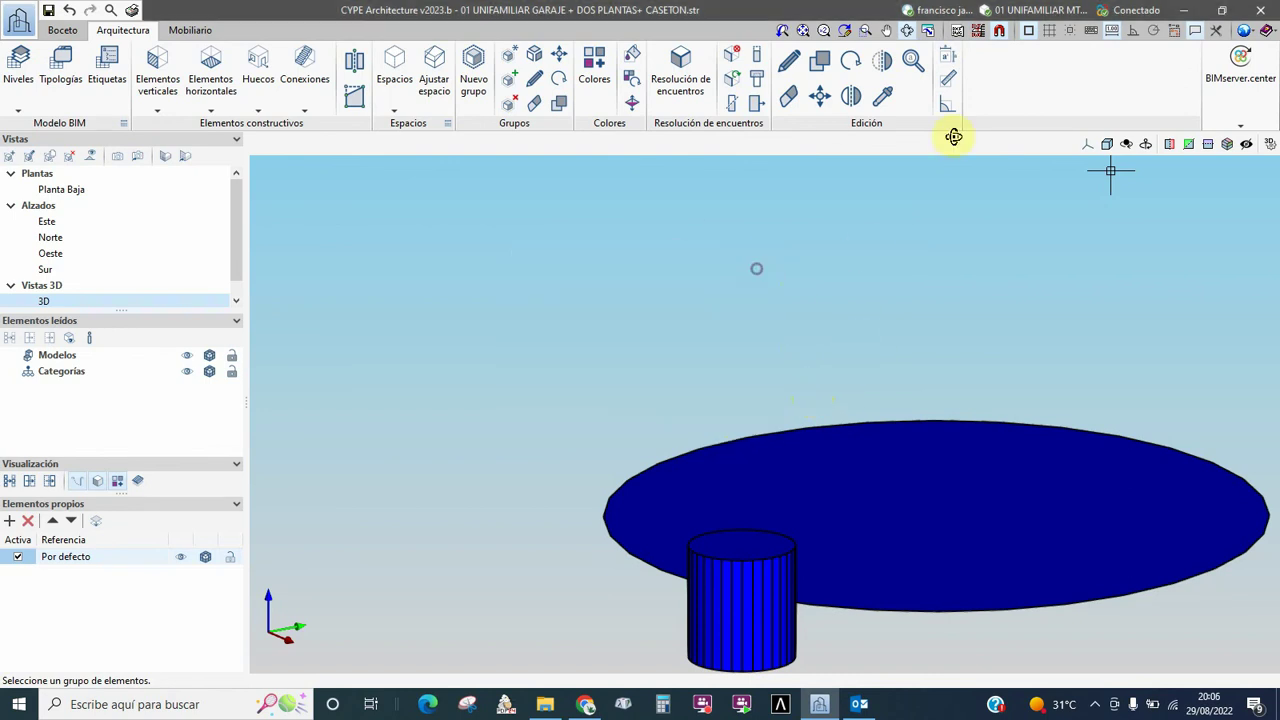
pyautogui.click(1030, 33)
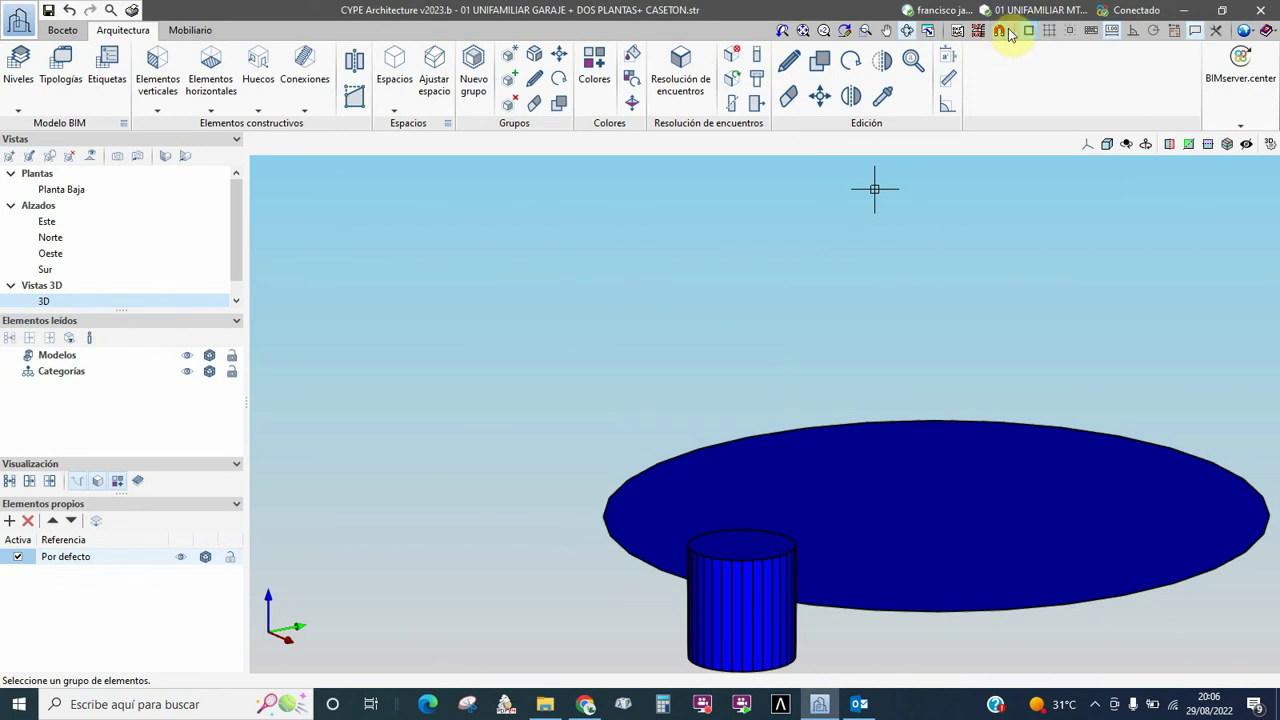
pyautogui.click(1070, 30)
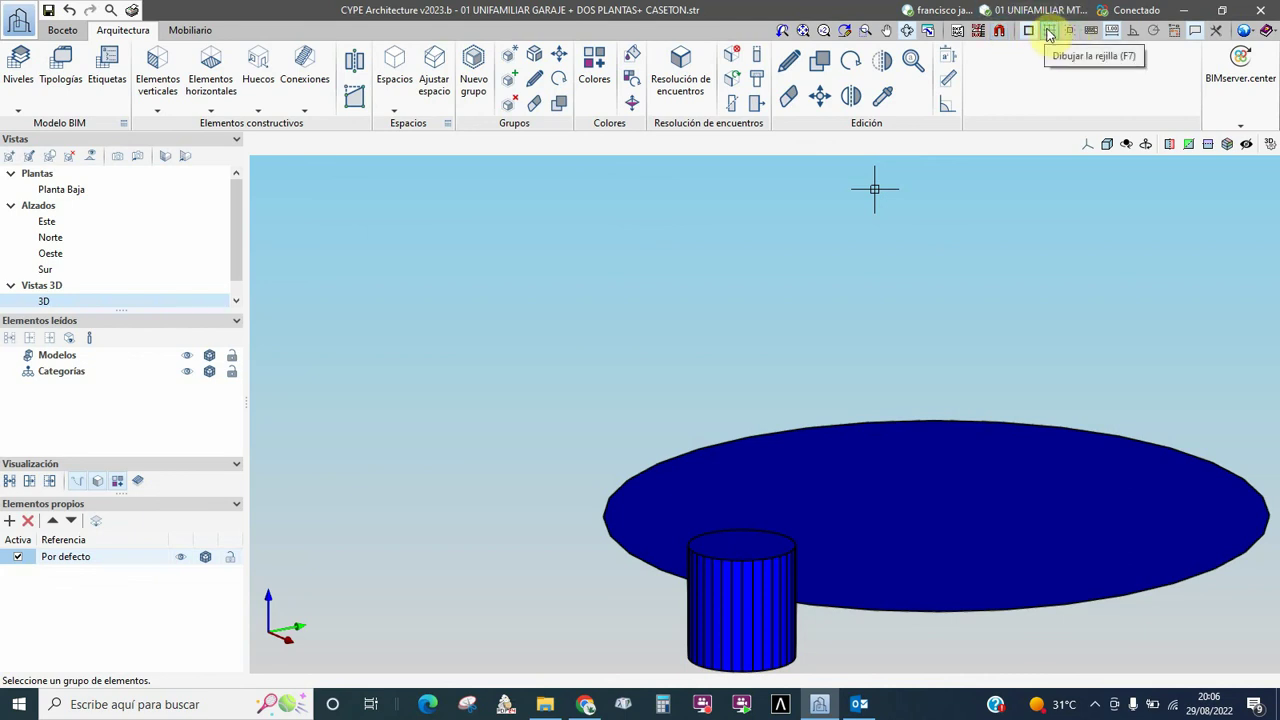
pyautogui.click(1070, 30)
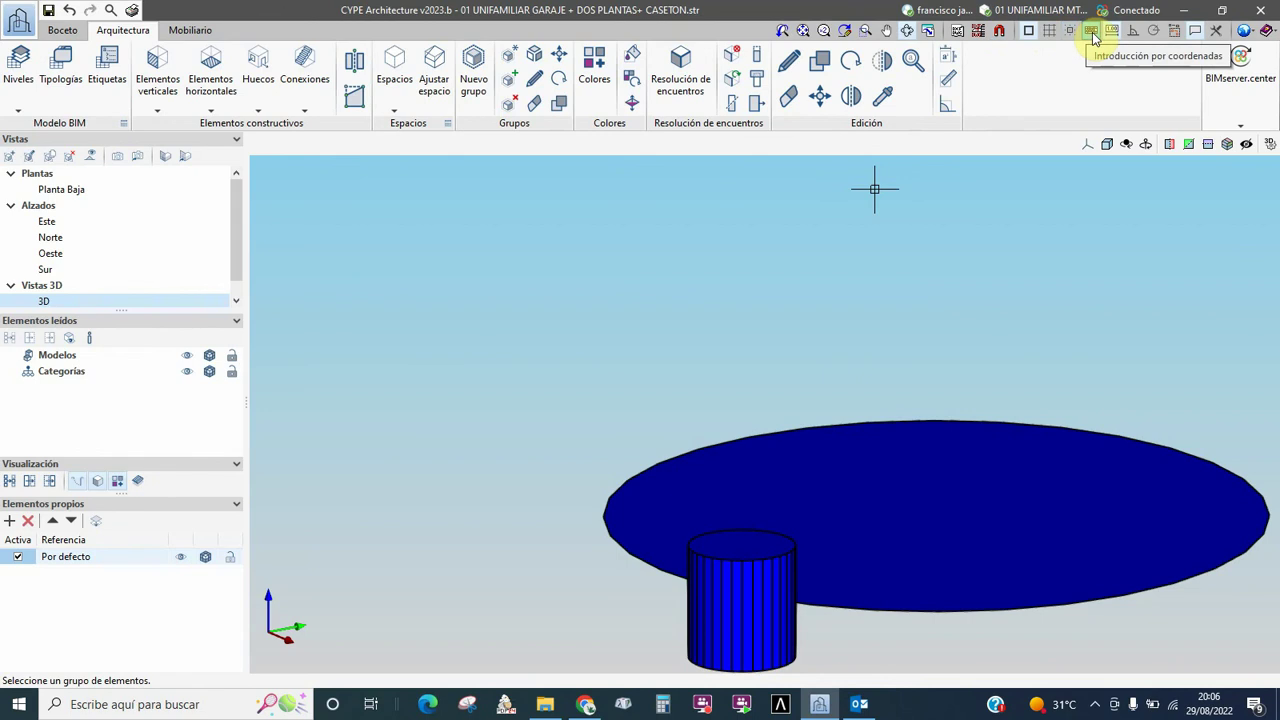
pyautogui.click(1091, 31)
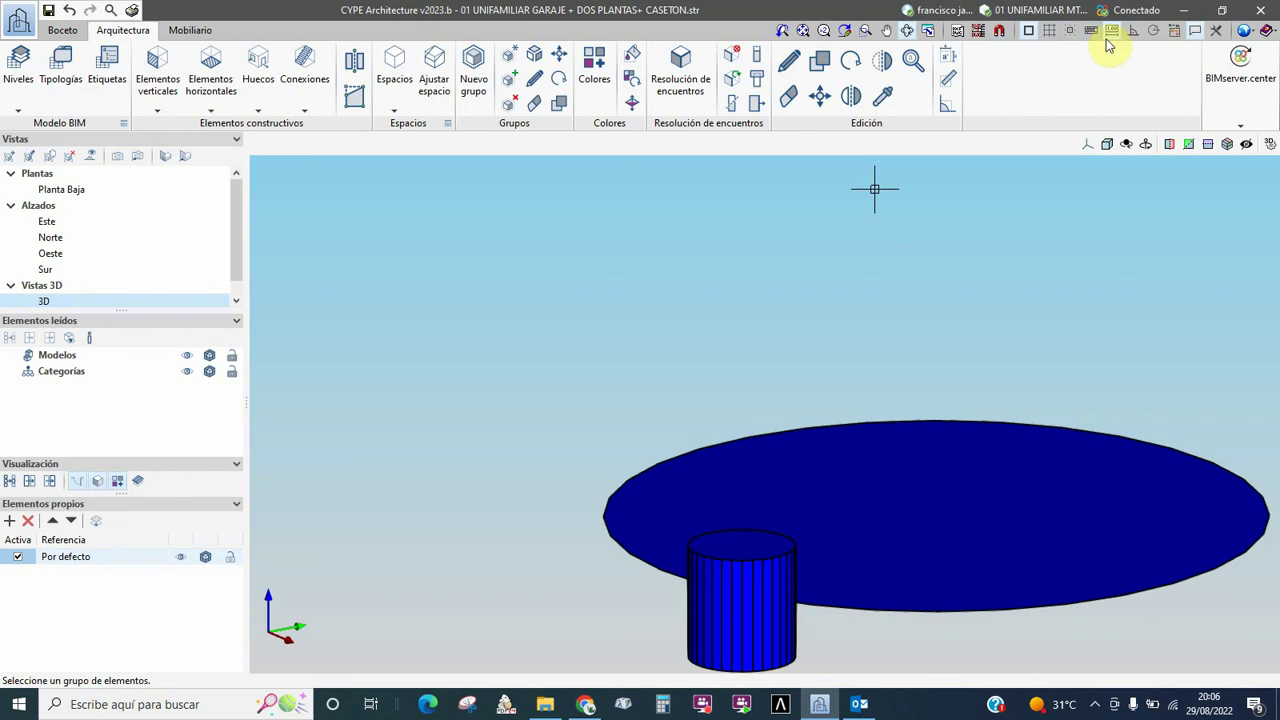
pyautogui.click(1112, 33)
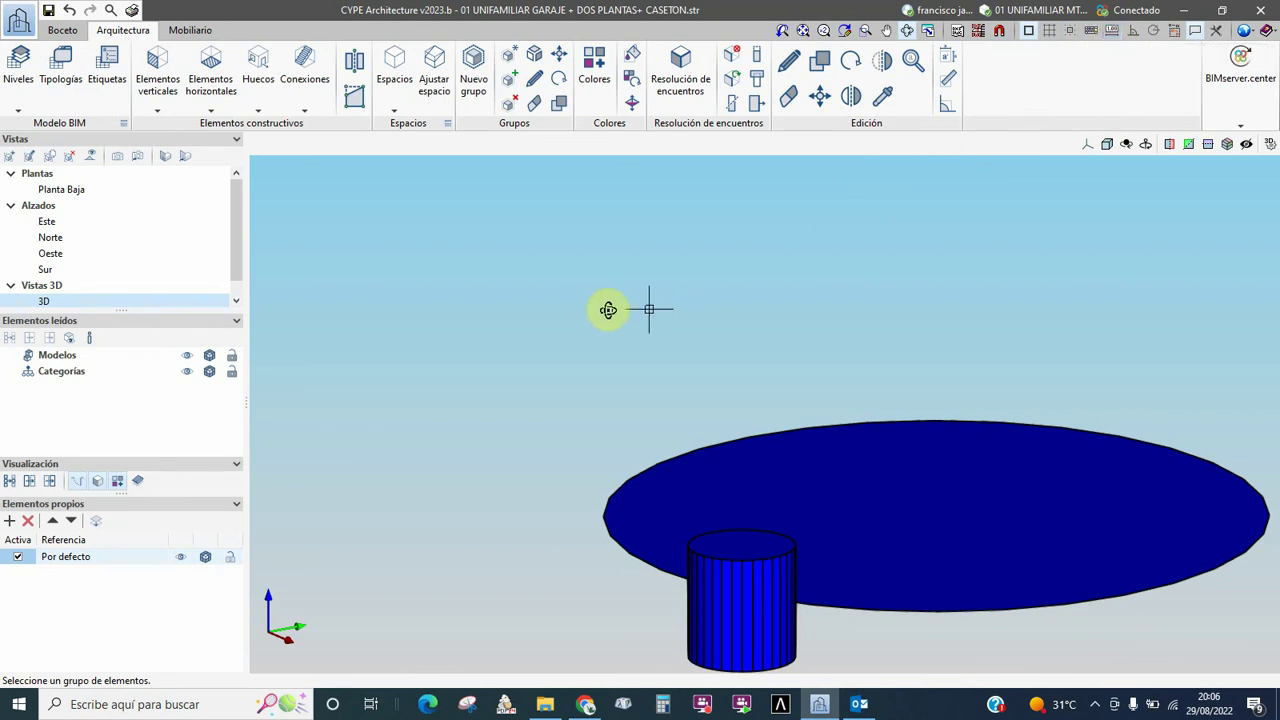
# Switch off view orbiting and briefly start, then cancel, label placement.
pyautogui.click(907, 30)
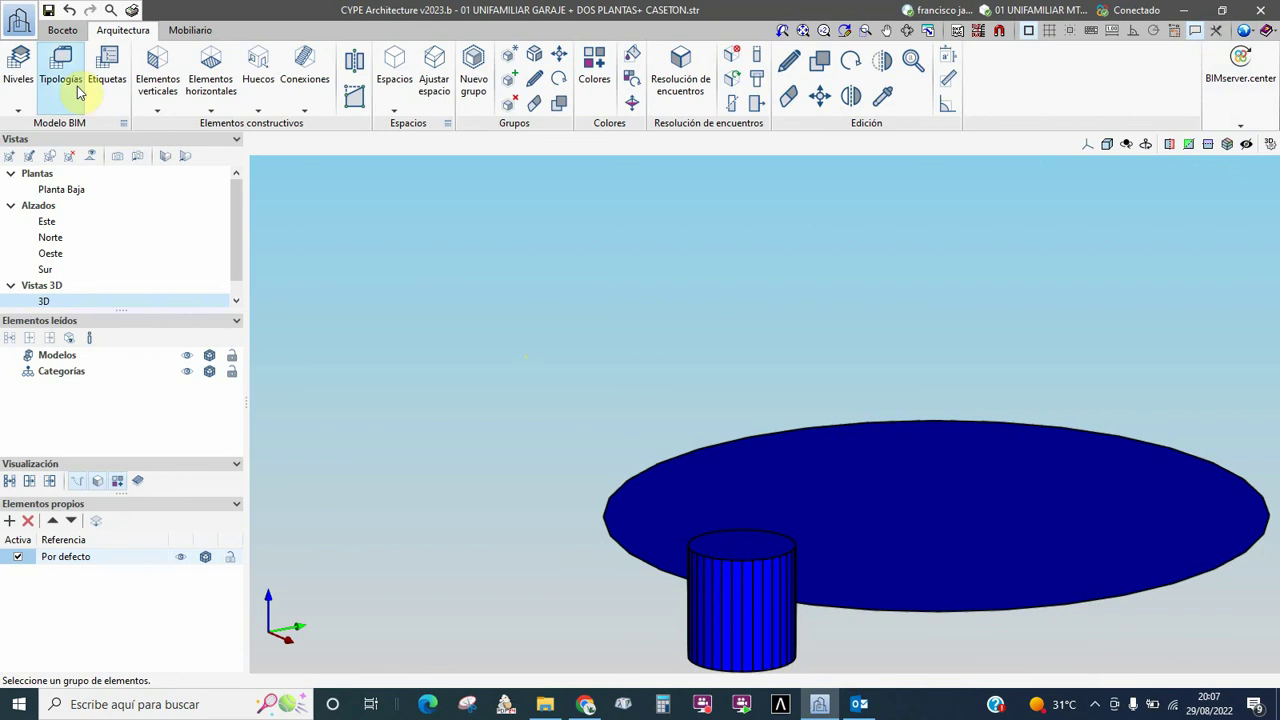
pyautogui.click(103, 62)
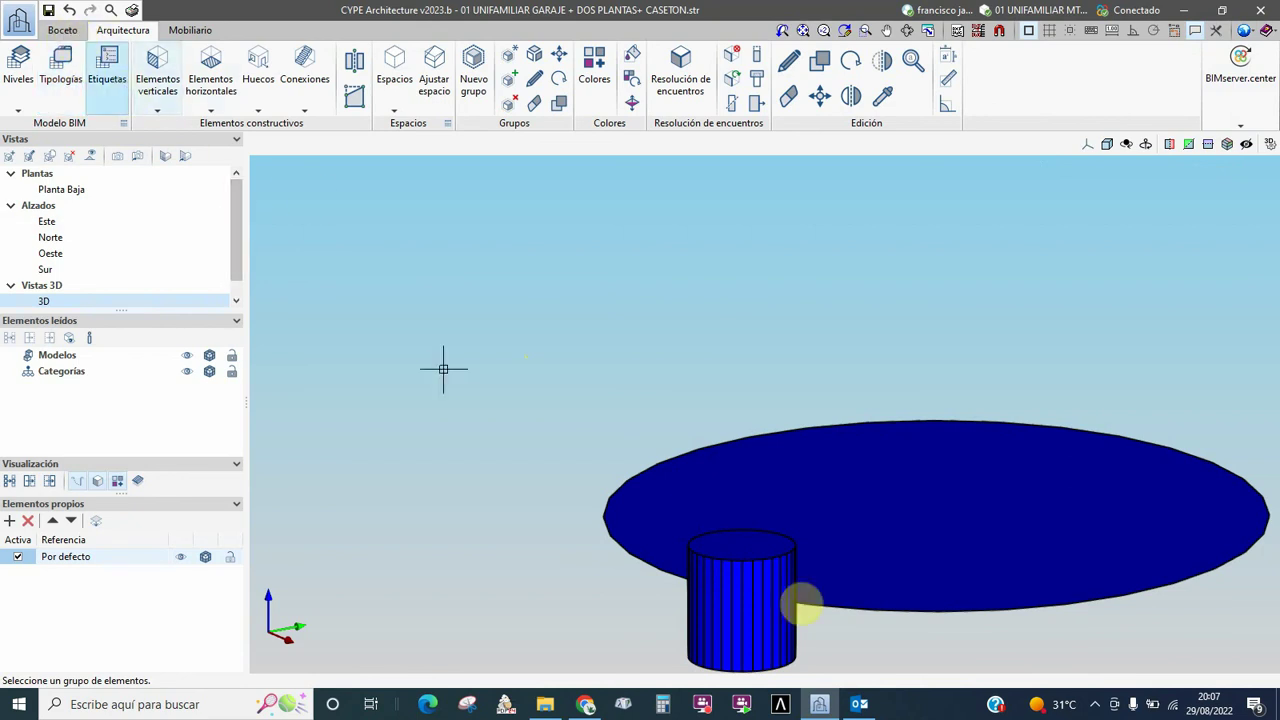
pyautogui.click(745, 545)
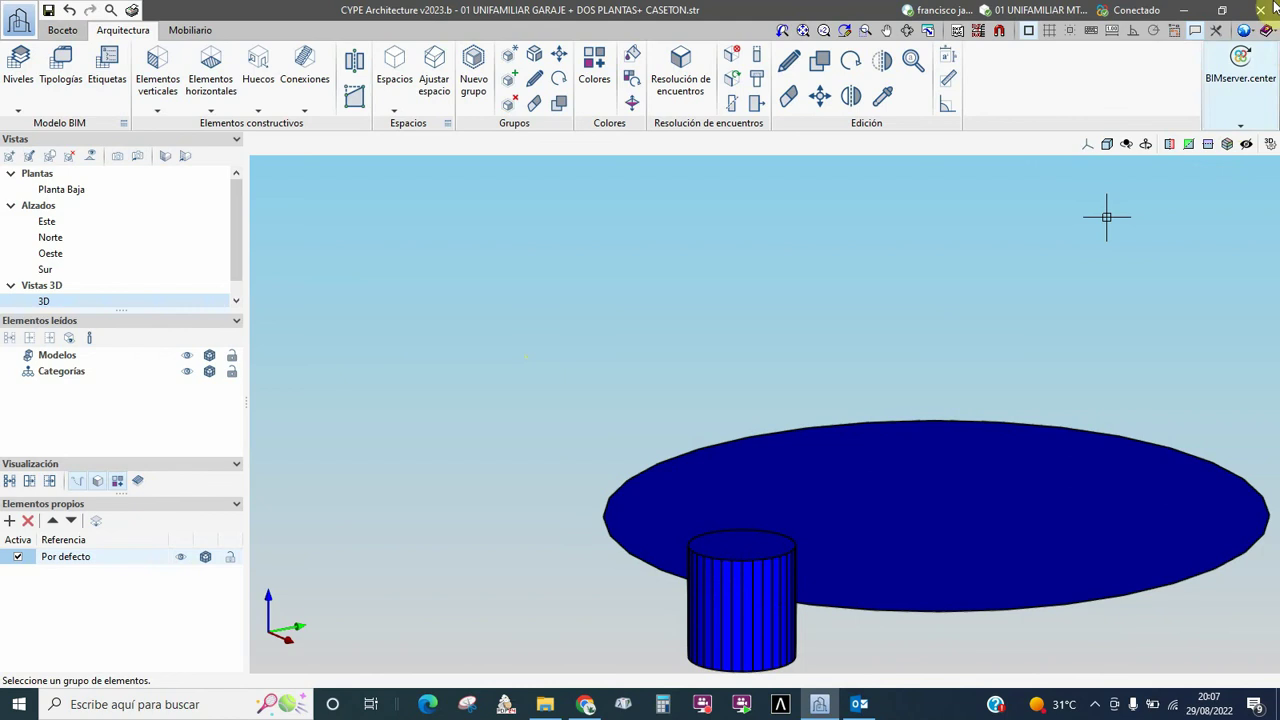
# Review the mouse cursor, snap cursor, grips and dimensioning tabs in Configuración, then close it.
pyautogui.click(1216, 33)
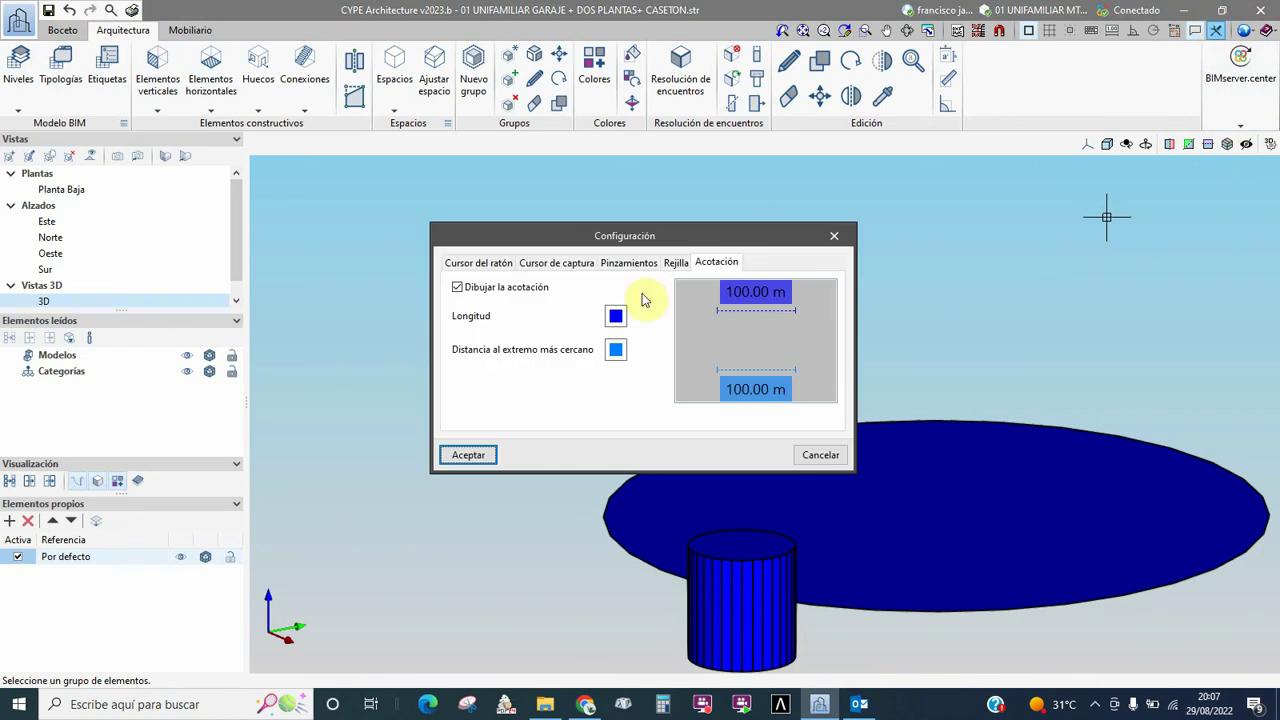
pyautogui.click(479, 264)
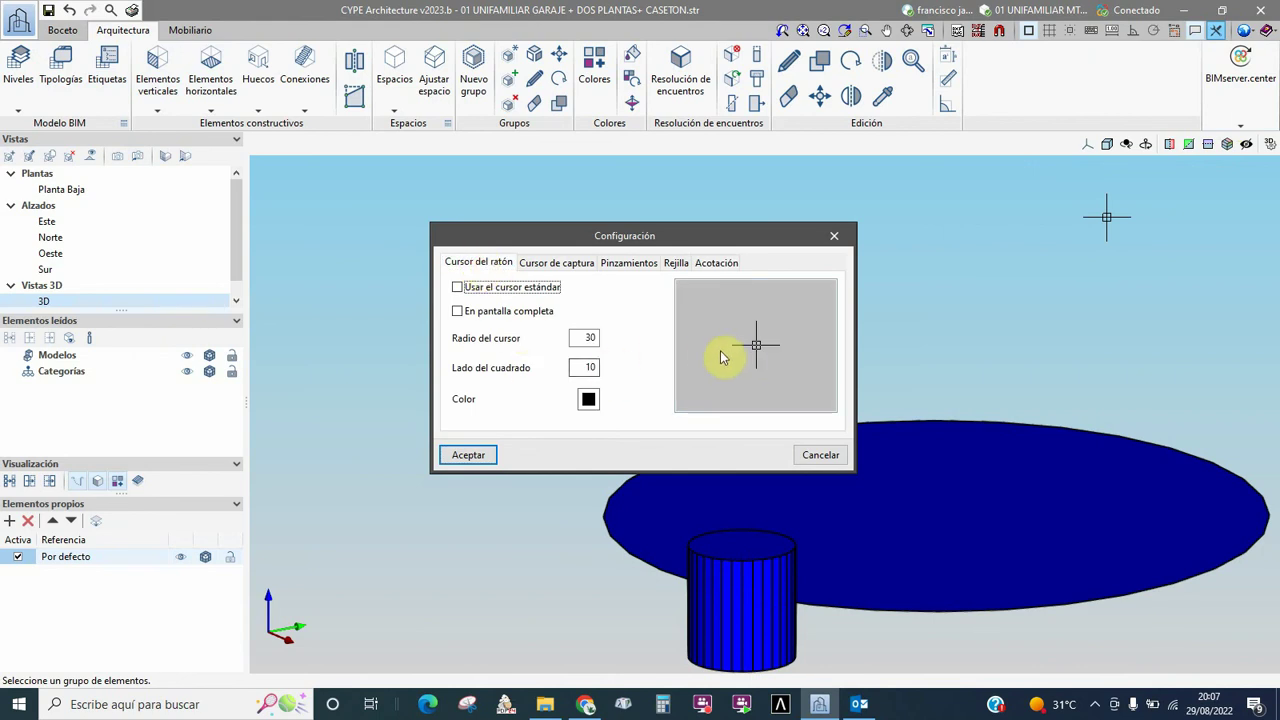
pyautogui.click(553, 263)
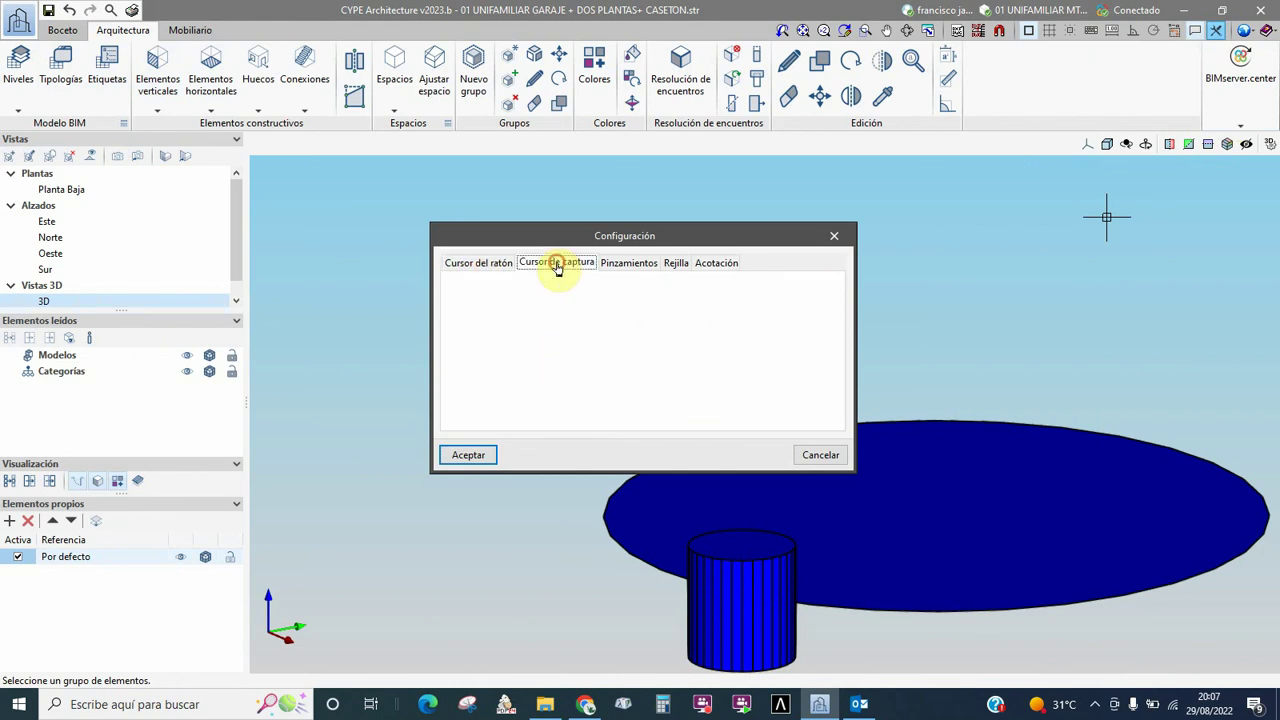
pyautogui.click(631, 263)
pyautogui.click(716, 263)
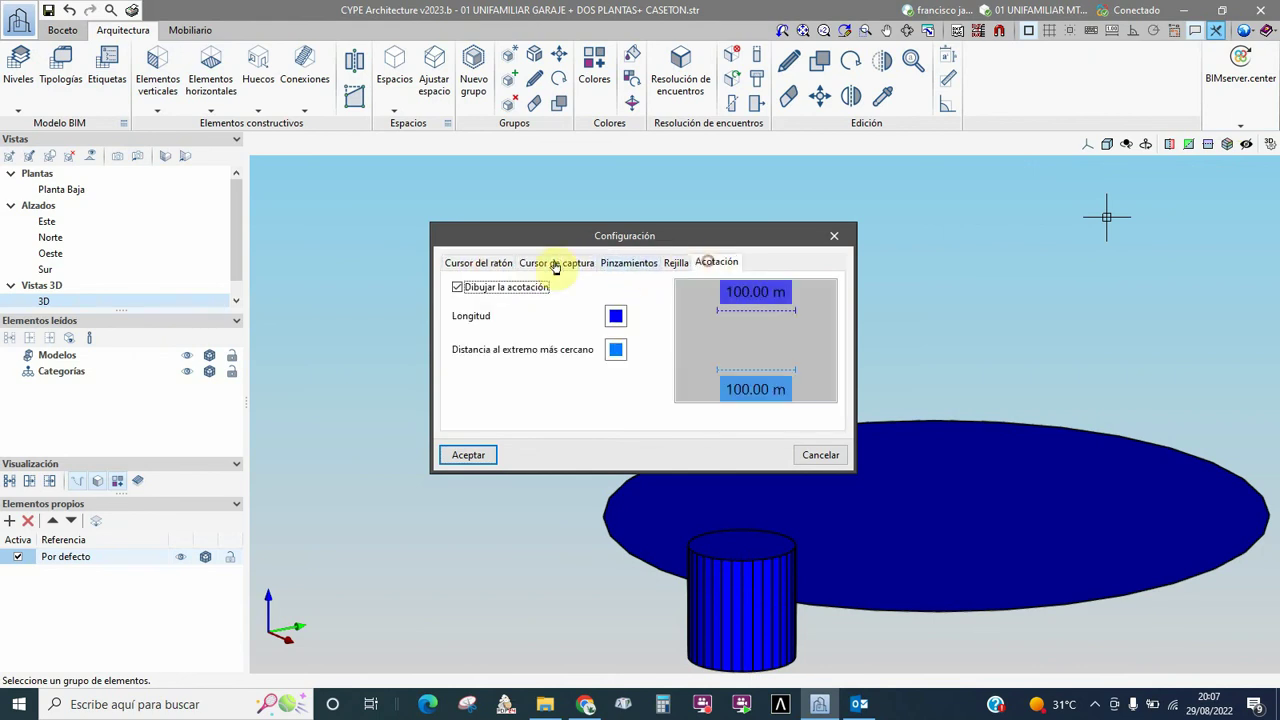
pyautogui.click(486, 262)
pyautogui.click(834, 235)
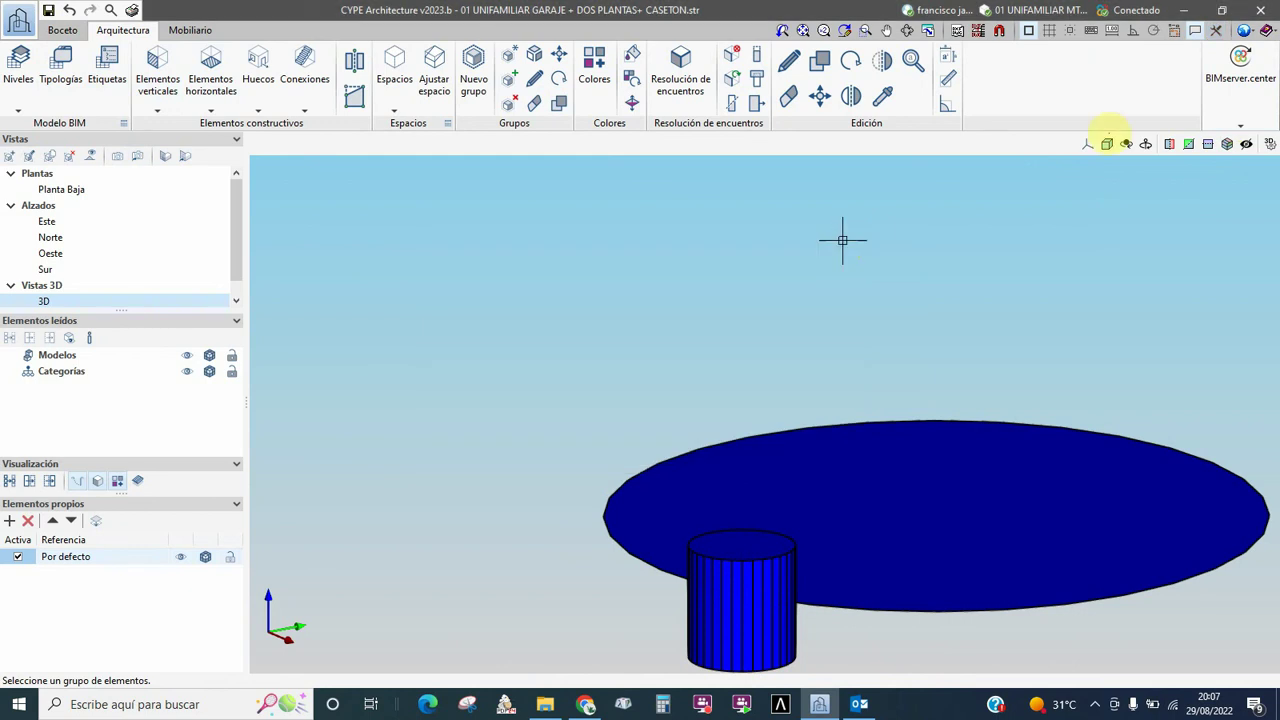
pyautogui.click(1246, 31)
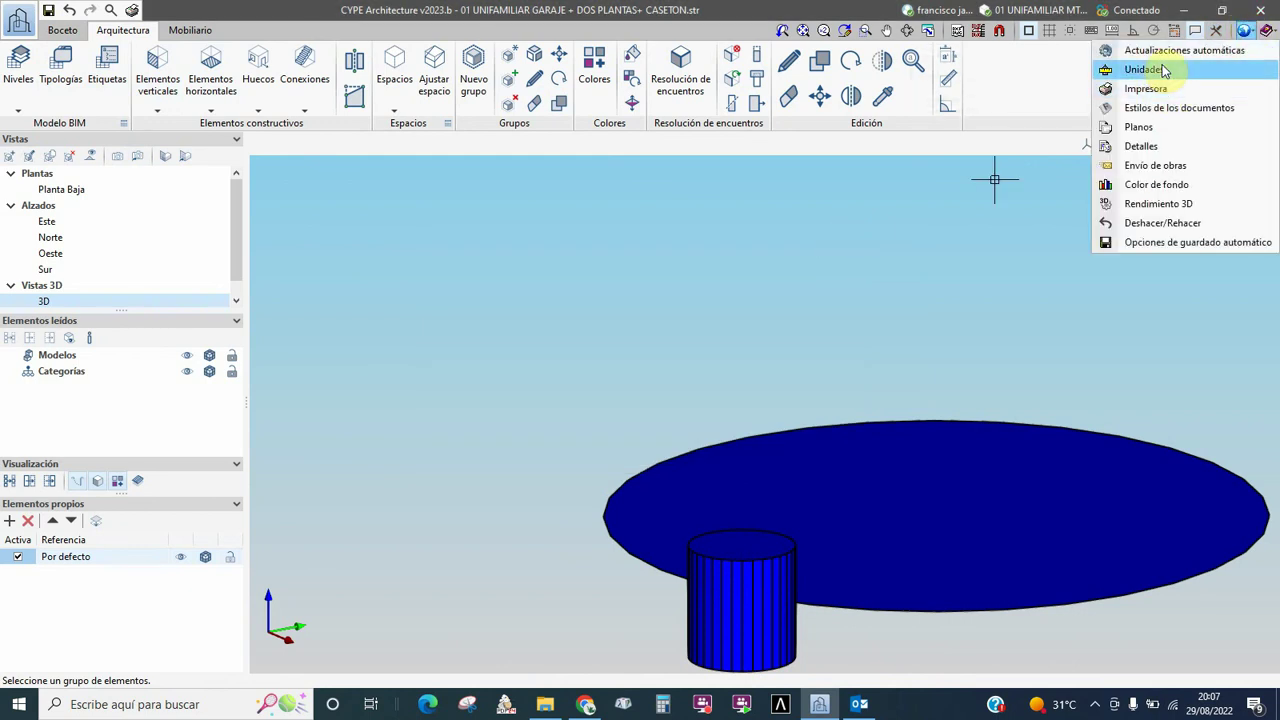
pyautogui.click(1151, 258)
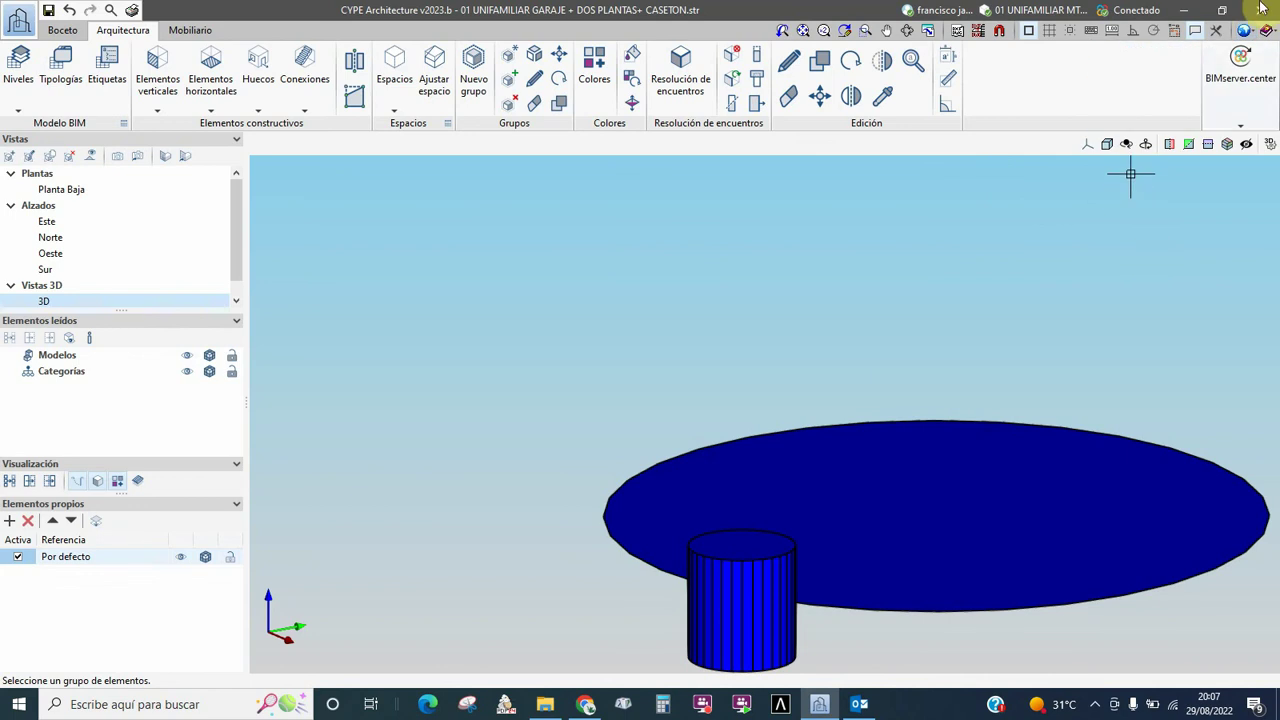
pyautogui.click(1246, 31)
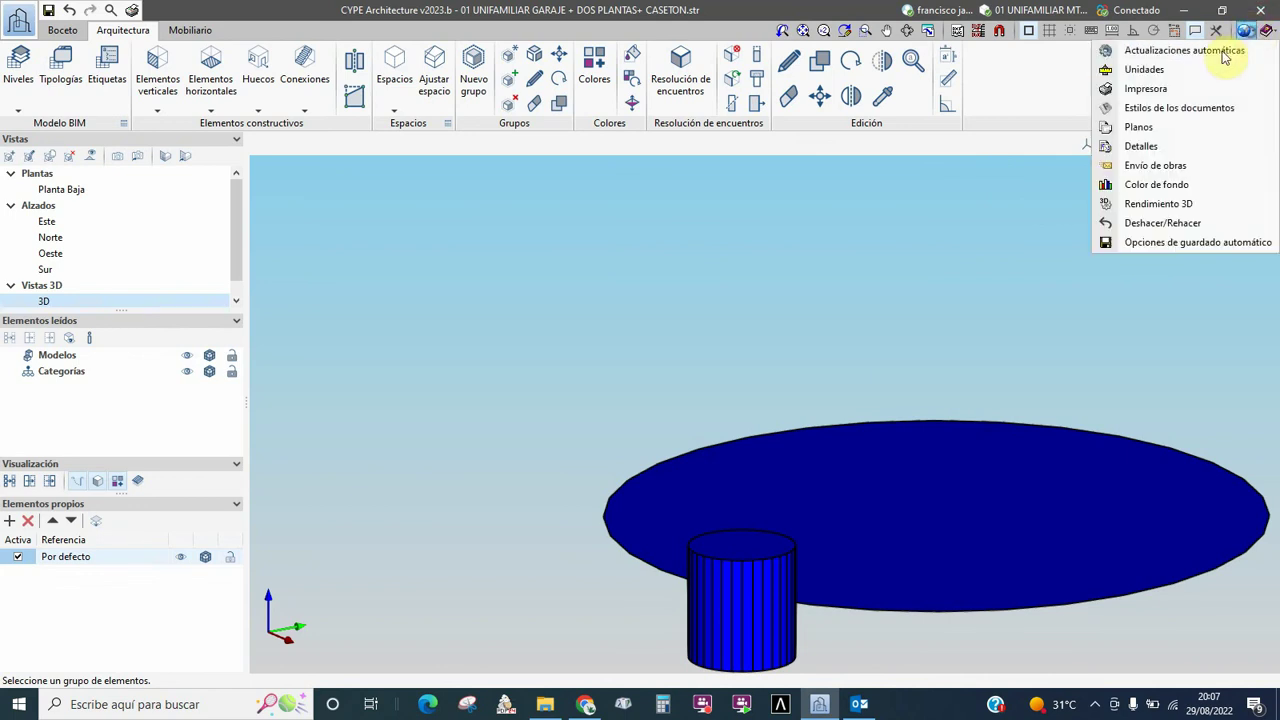
pyautogui.click(1141, 70)
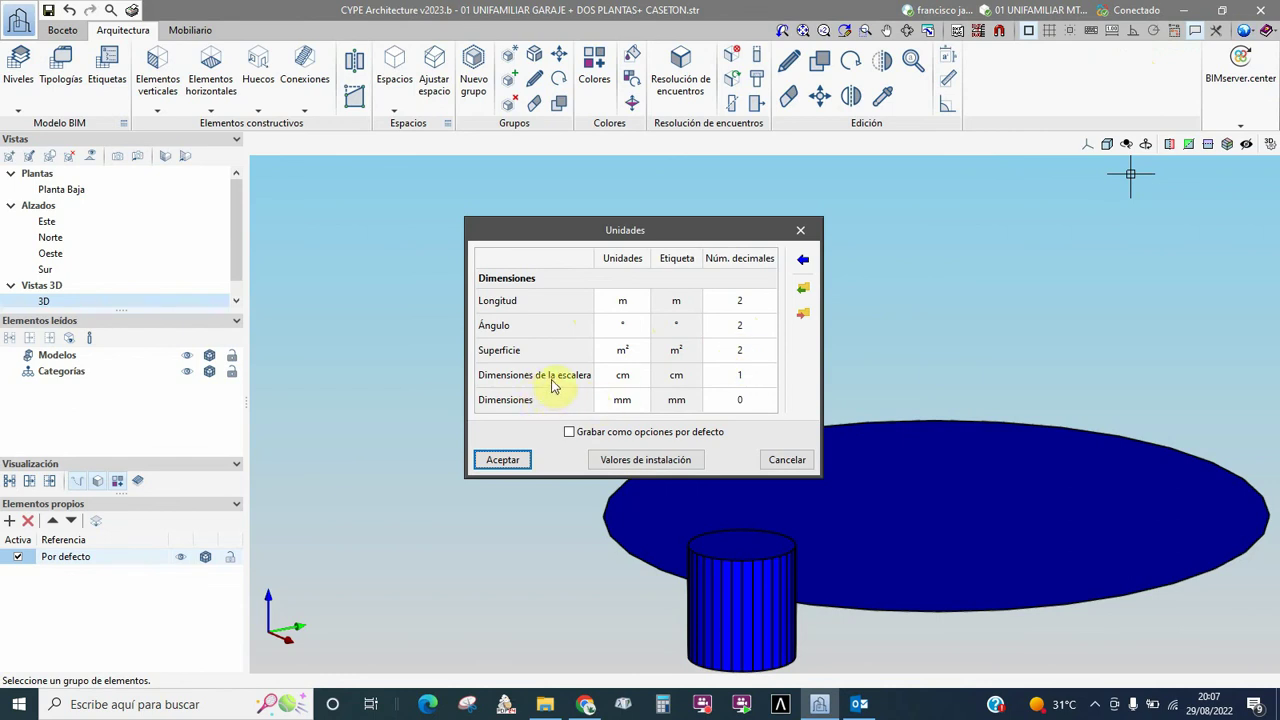
pyautogui.click(612, 379)
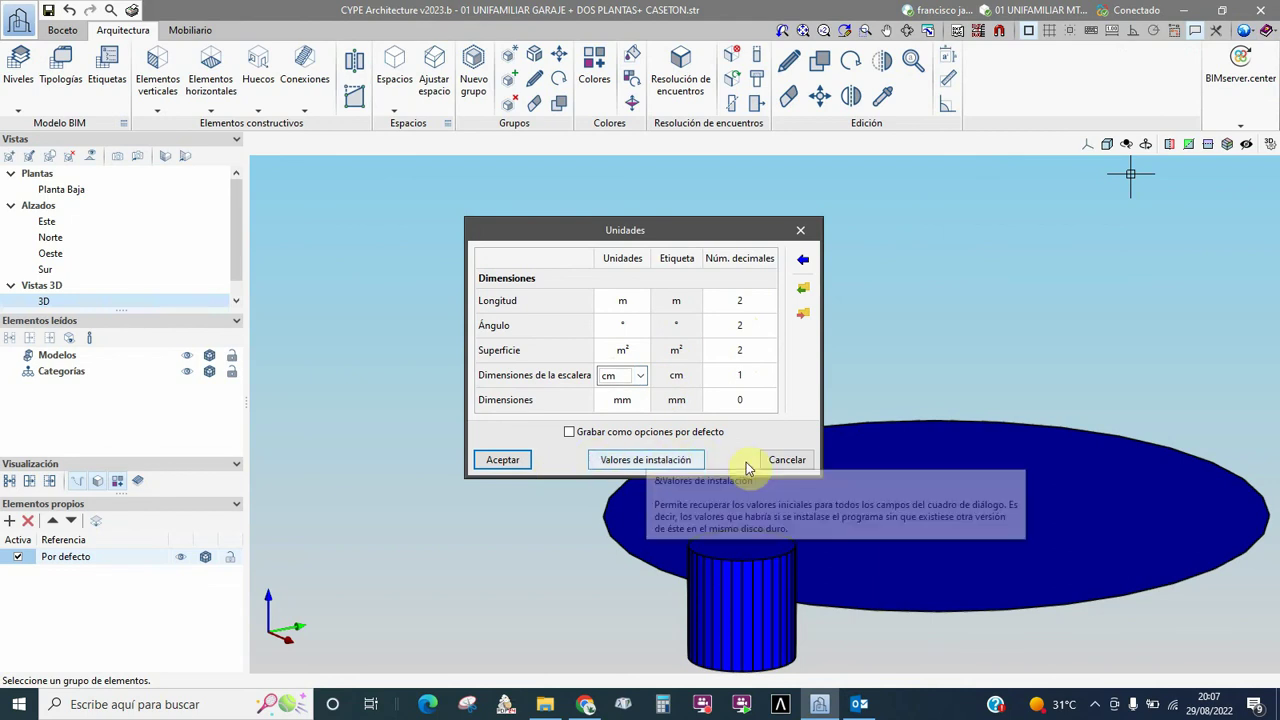
pyautogui.click(787, 459)
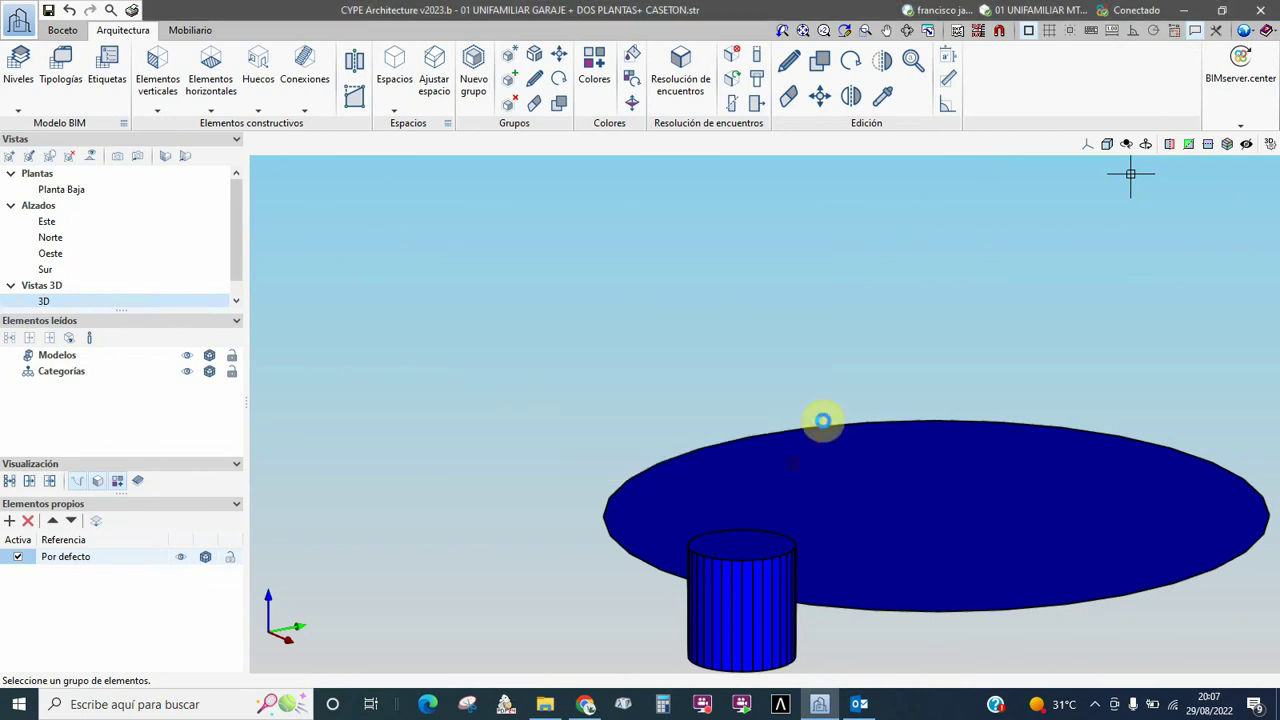
# Open the CYPE Architecture user manual from the help options and scroll through it.
pyautogui.click(1268, 30)
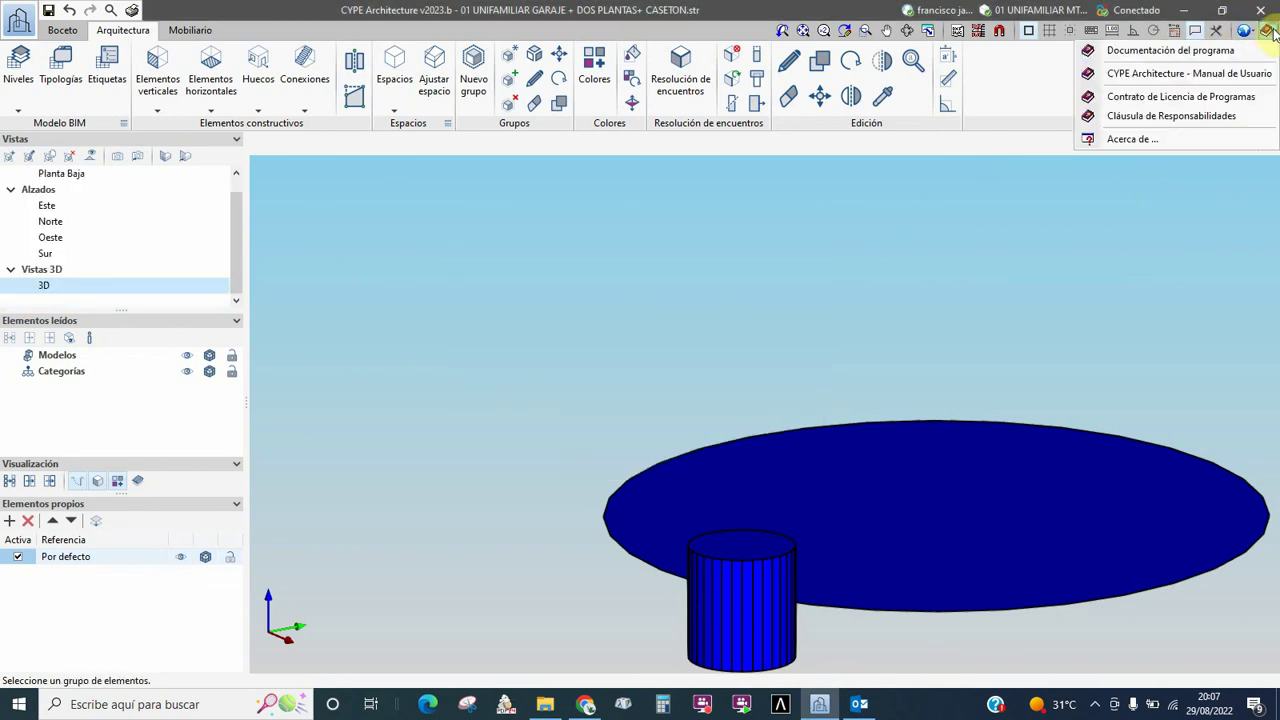
pyautogui.click(1188, 78)
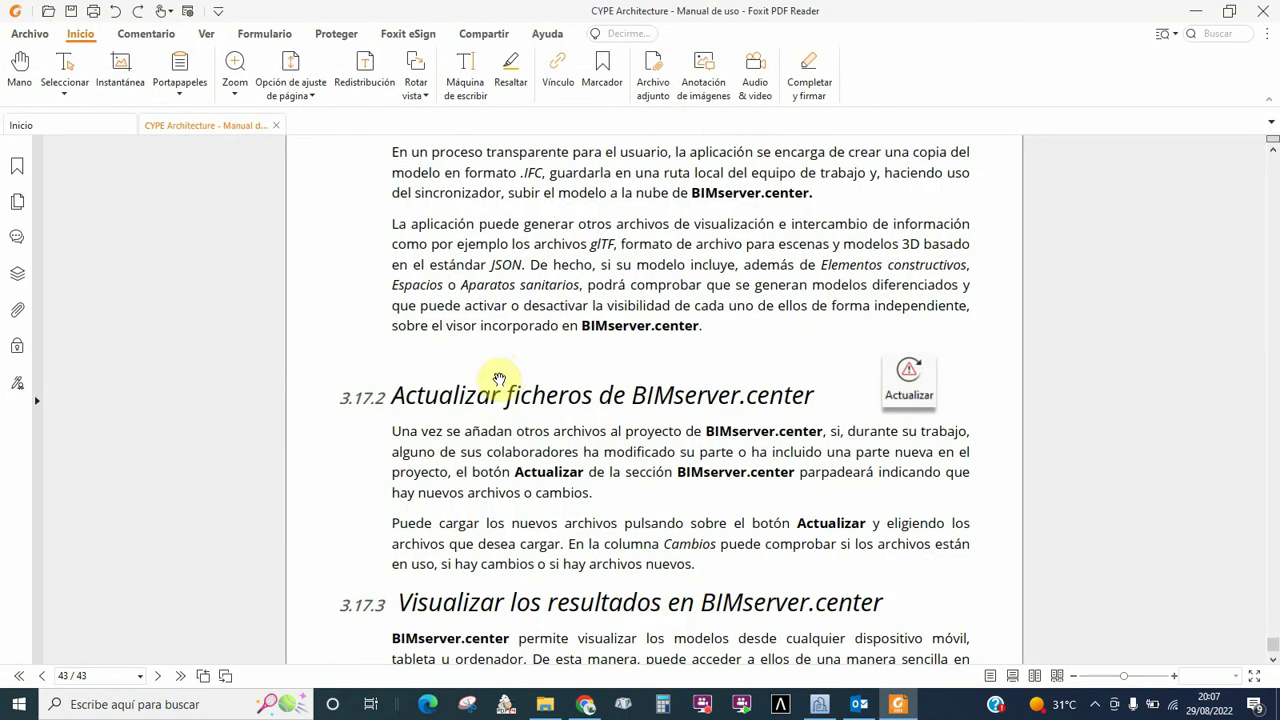
pyautogui.scroll(-3, 650, 481)
pyautogui.scroll(5, 650, 479)
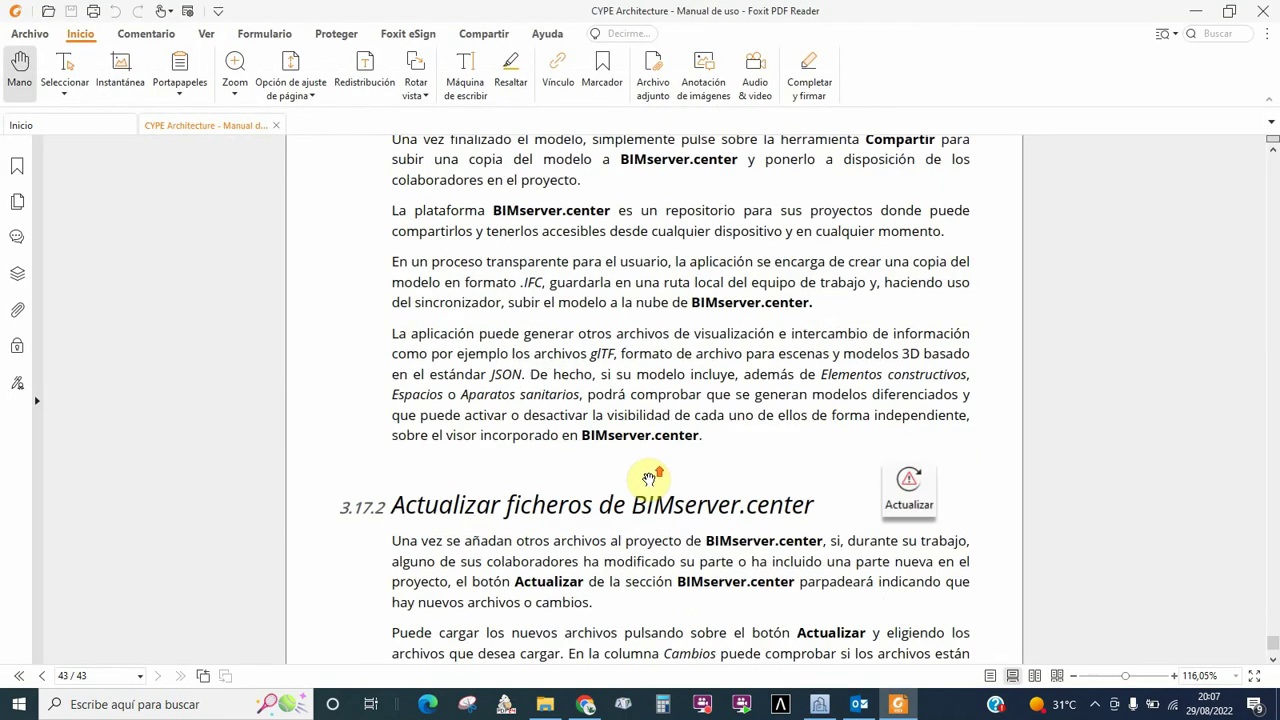
pyautogui.scroll(5, 650, 470)
pyautogui.scroll(8, 652, 455)
pyautogui.scroll(10, 658, 435)
pyautogui.scroll(-5, 658, 428)
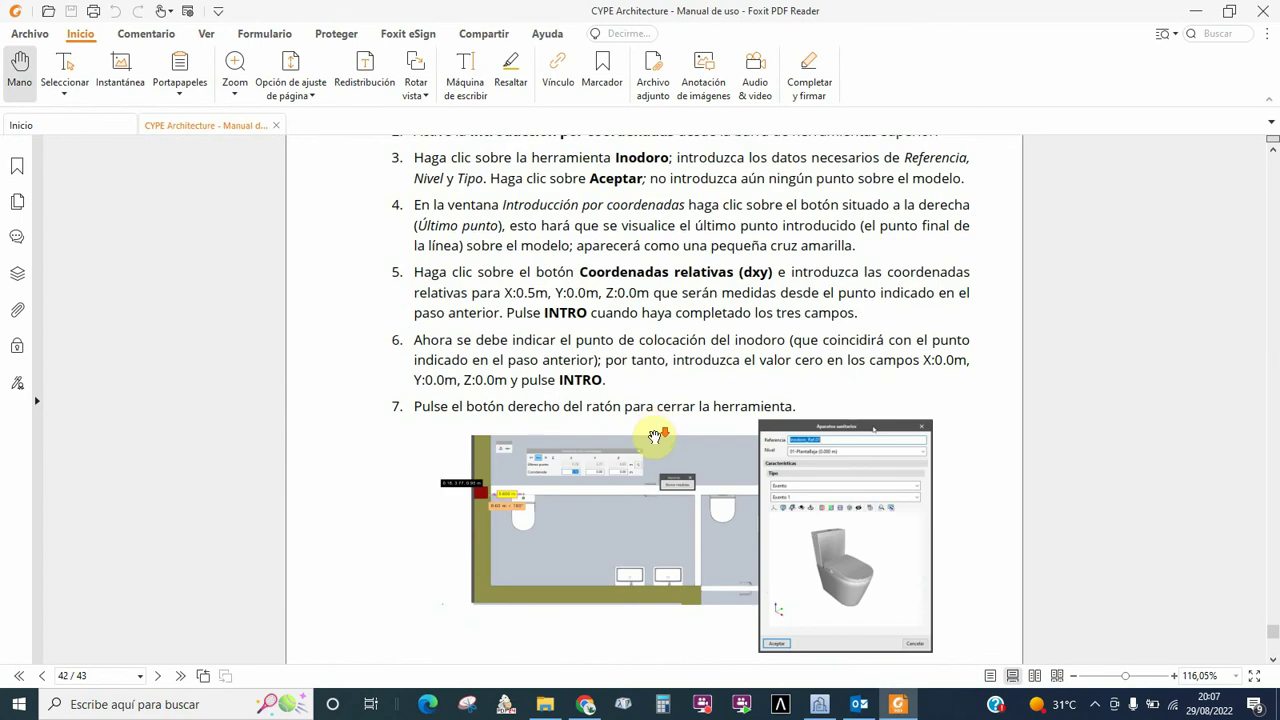
pyautogui.scroll(4, 645, 450)
# Read through section 3.9 'Elementos verticales II: Muros', then close the PDF manual.
pyautogui.moveTo(1273, 632); pyautogui.dragTo(1273, 424)
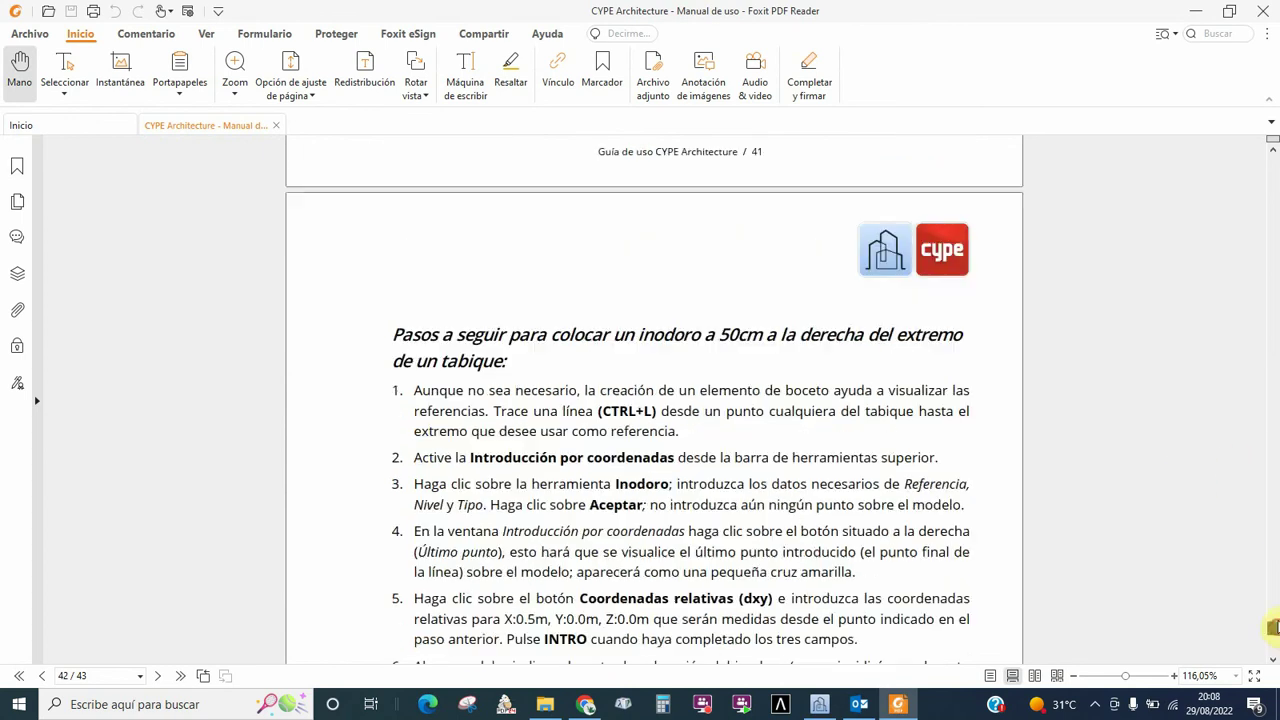
pyautogui.scroll(3, 729, 491)
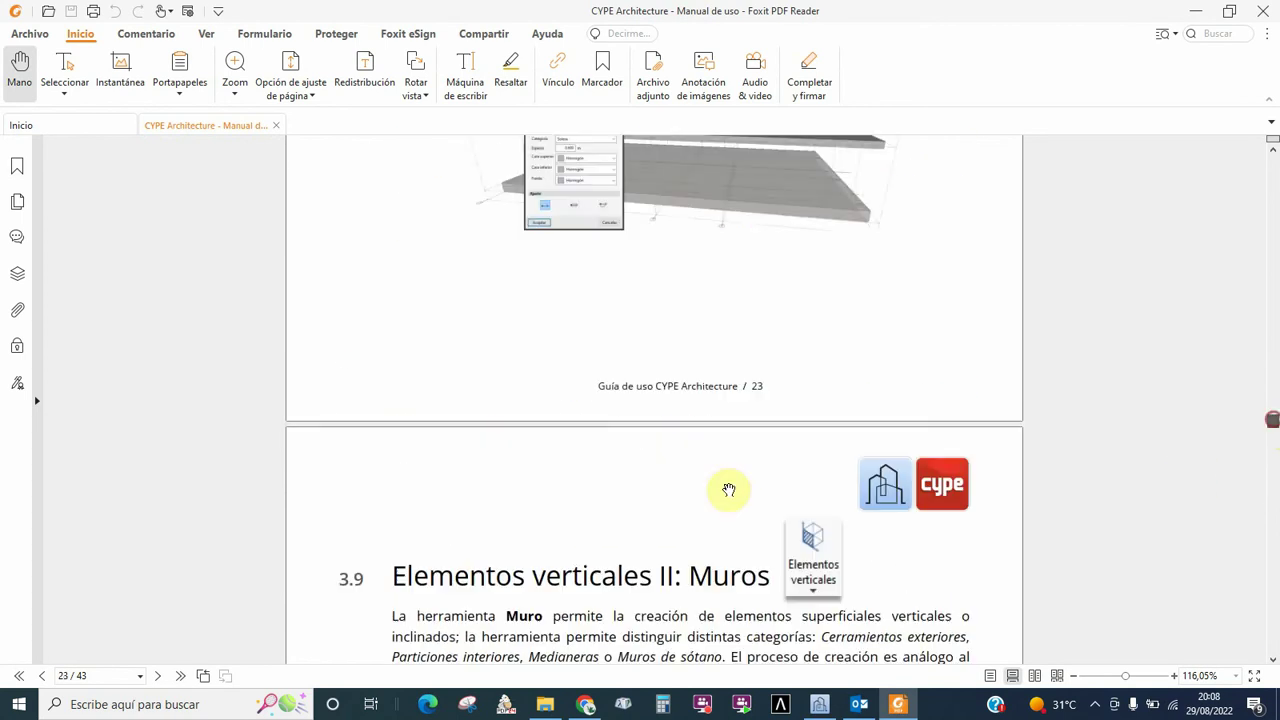
pyautogui.scroll(-2, 594, 491)
pyautogui.scroll(-3, 594, 491)
pyautogui.scroll(-7, 593, 490)
pyautogui.scroll(-1, 593, 490)
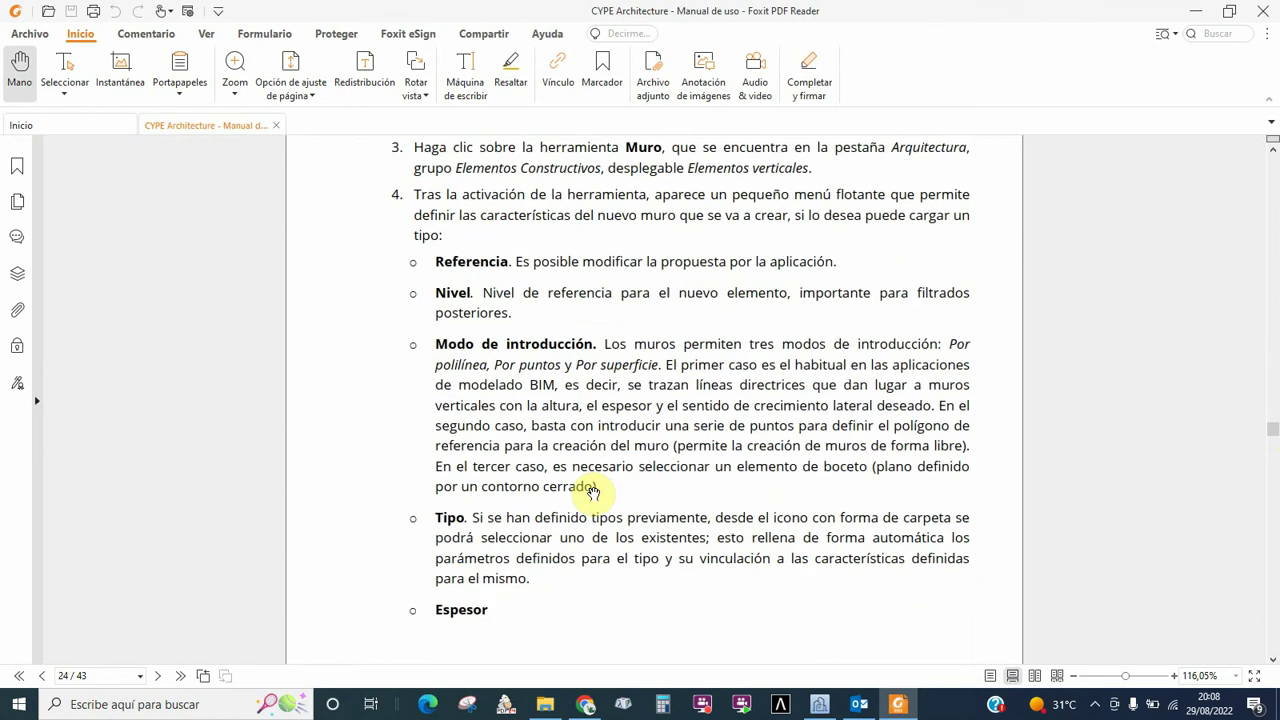
pyautogui.scroll(-4, 593, 491)
pyautogui.scroll(-3, 593, 492)
pyautogui.scroll(-3, 593, 493)
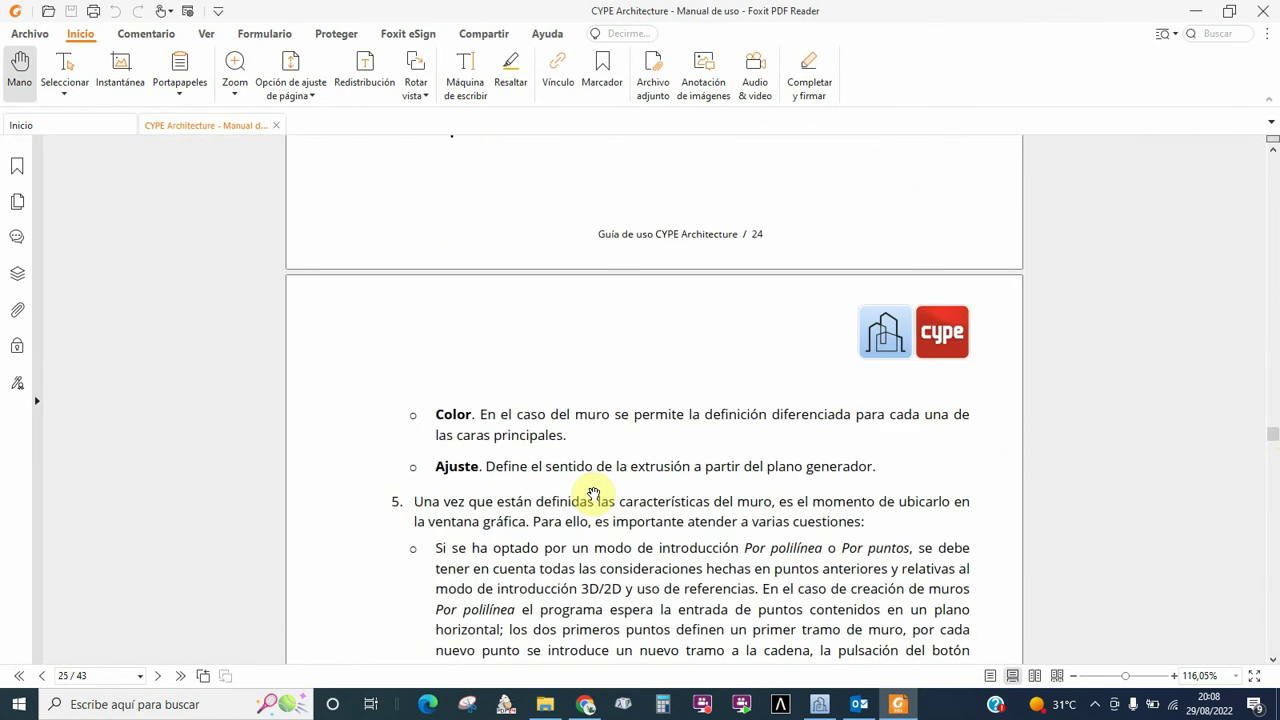
pyautogui.scroll(4, 593, 492)
pyautogui.scroll(1, 593, 493)
pyautogui.scroll(4, 593, 493)
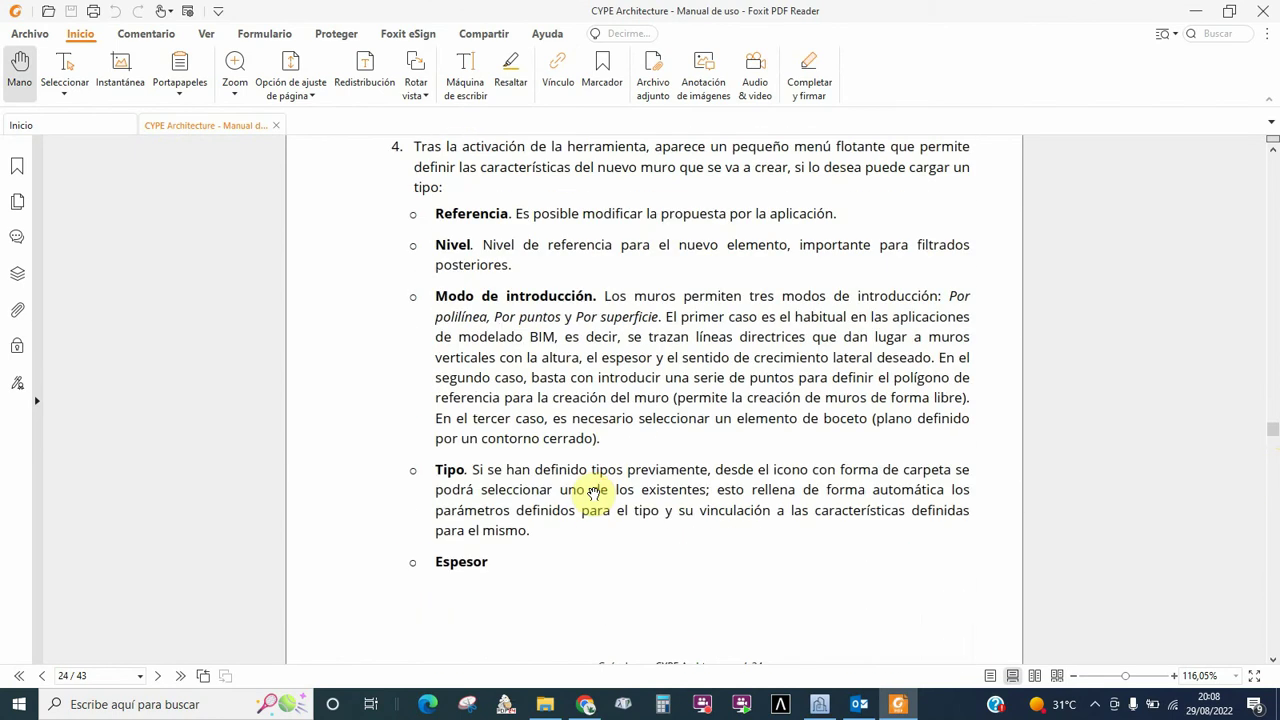
pyautogui.scroll(4, 593, 493)
pyautogui.scroll(1, 593, 493)
pyautogui.scroll(6, 593, 491)
pyautogui.scroll(1, 590, 488)
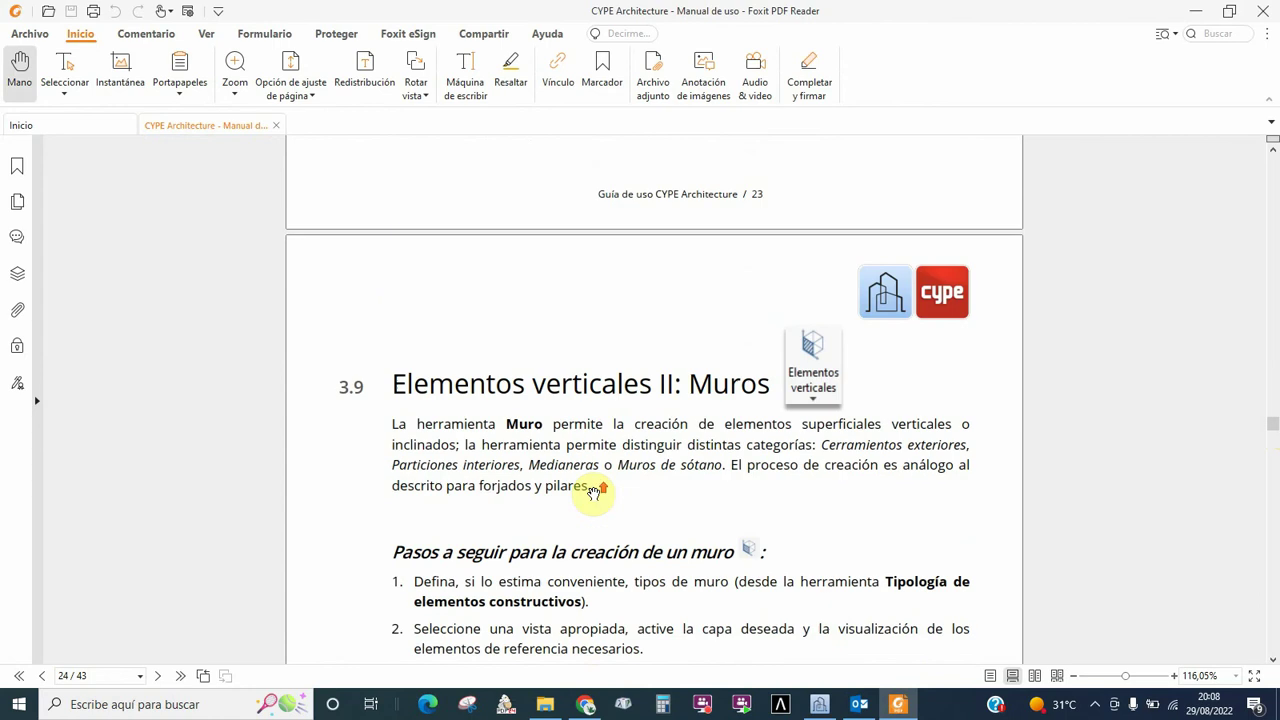
pyautogui.scroll(1, 600, 478)
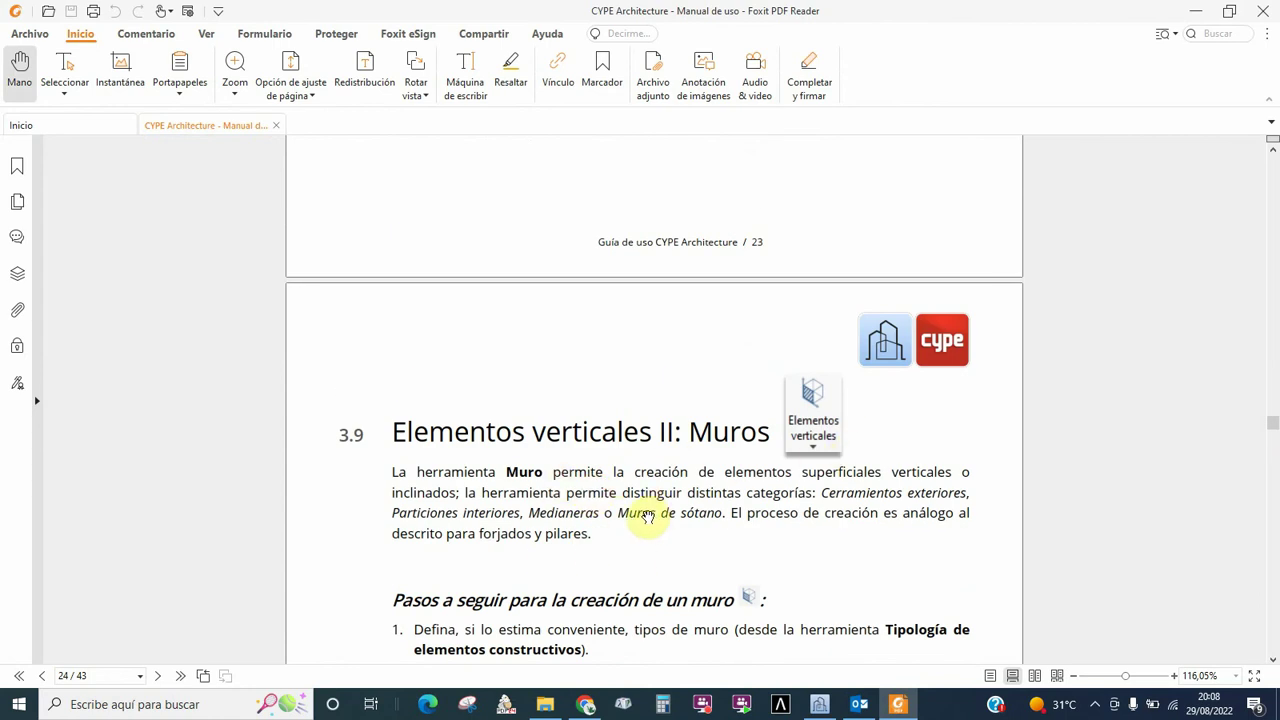
pyautogui.scroll(-2, 650, 513)
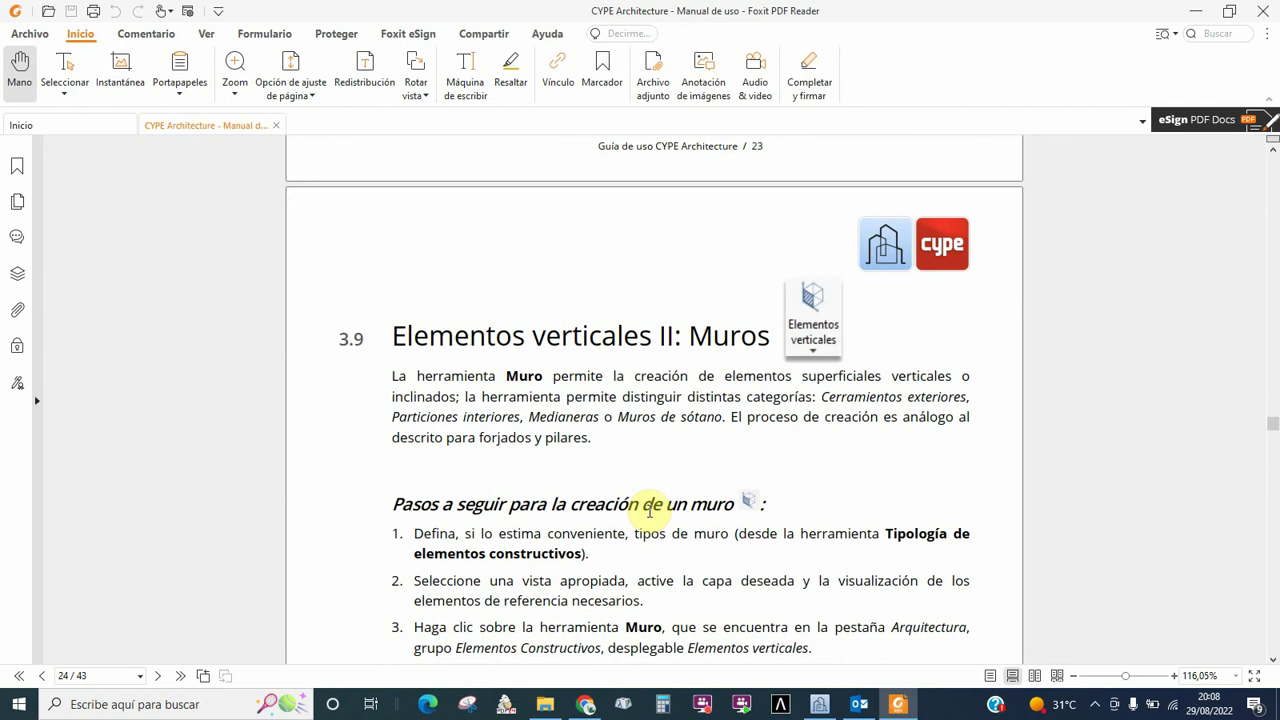
pyautogui.click(1265, 12)
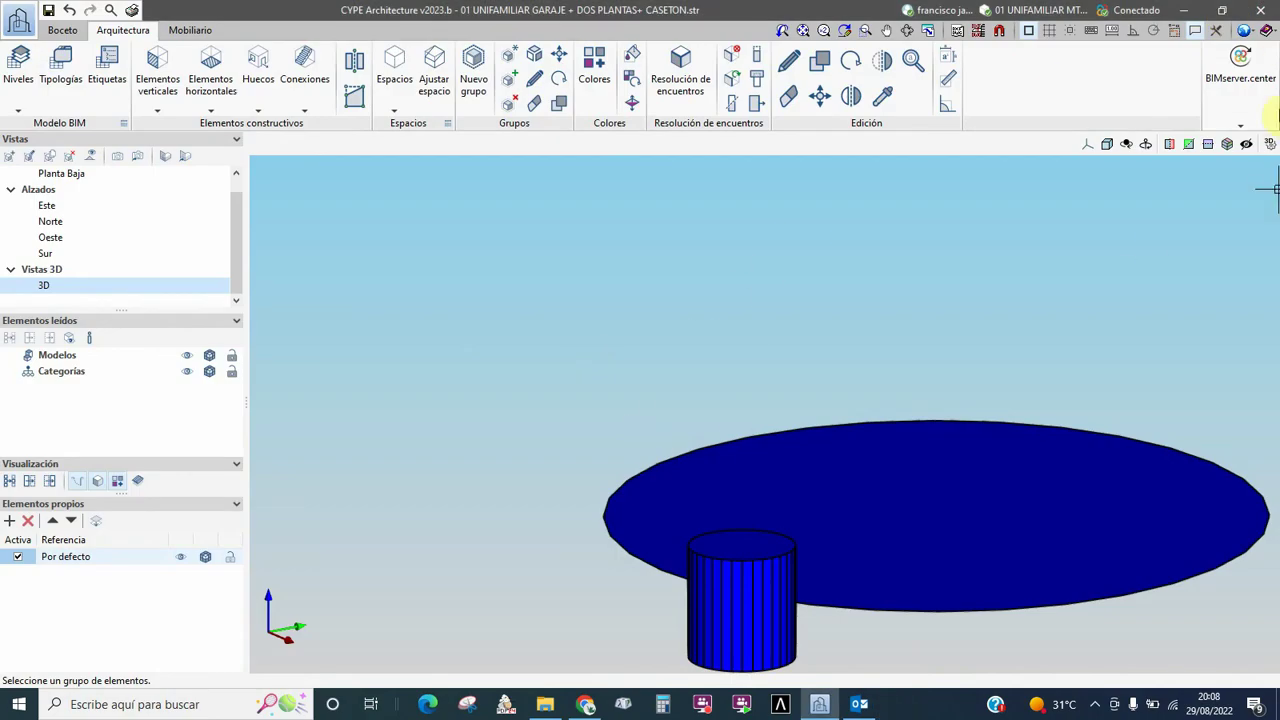
# Open the 01 UNIFAMILIAR MTTS MENFIS.str project and show its Planta Baja plan view.
pyautogui.click(1266, 30)
pyautogui.click(1120, 234)
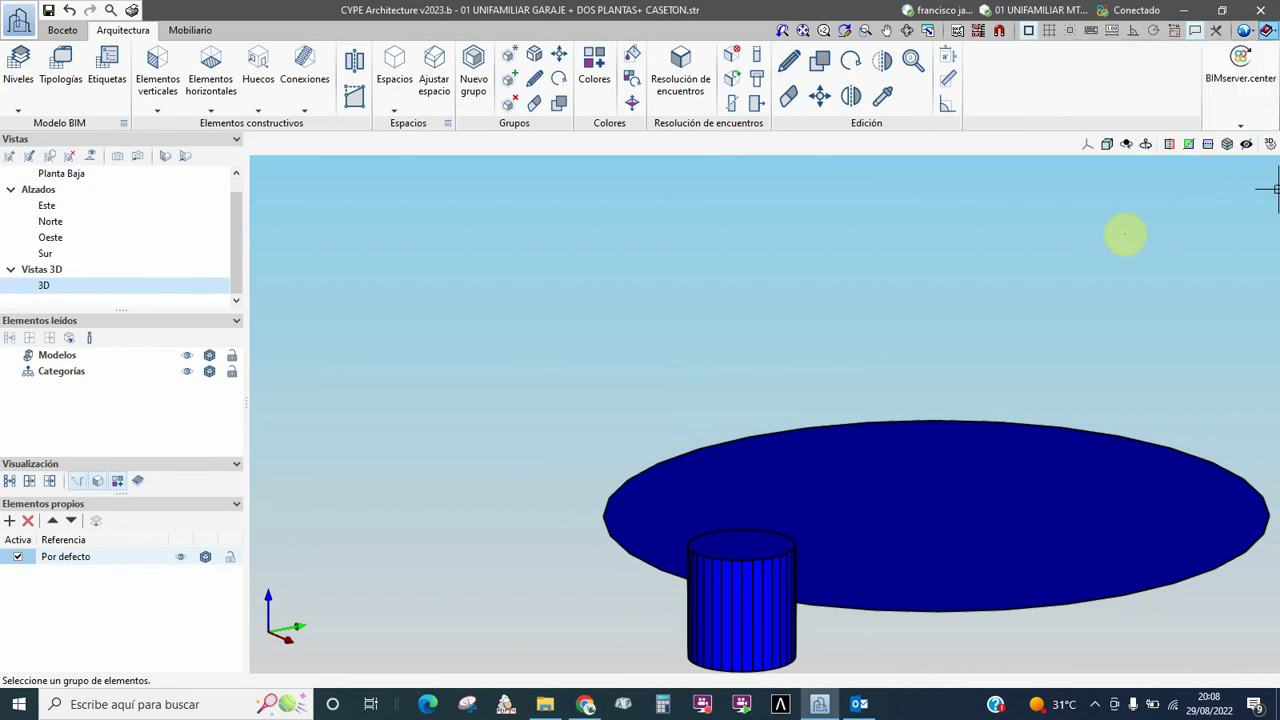
pyautogui.moveTo(417, 283); pyautogui.dragTo(252, 242)
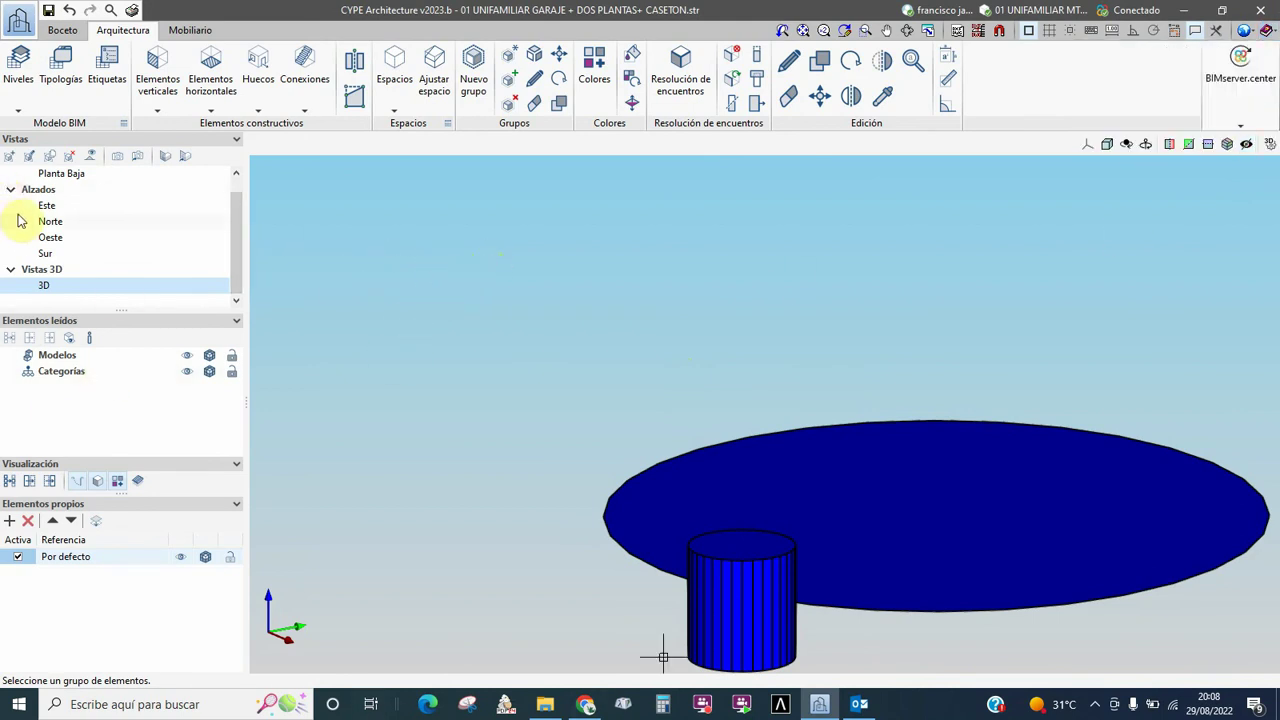
pyautogui.moveTo(242, 252); pyautogui.dragTo(243, 206)
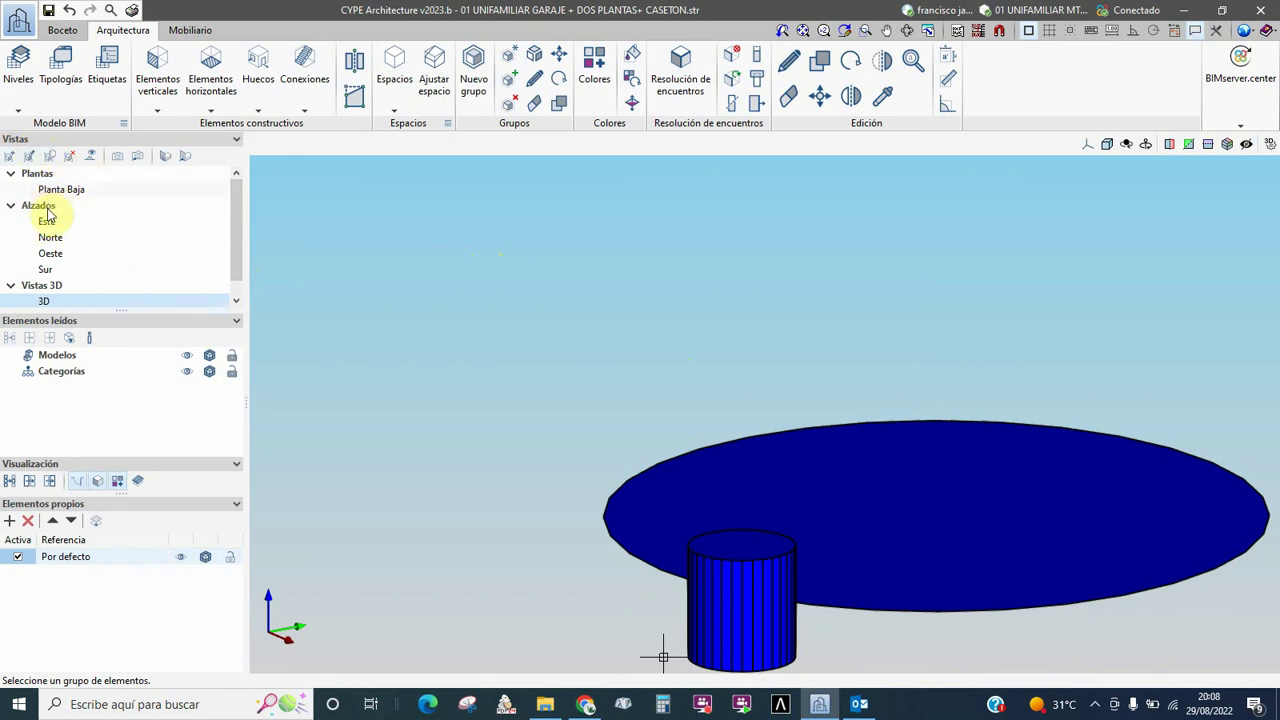
pyautogui.scroll(-1, 240, 220)
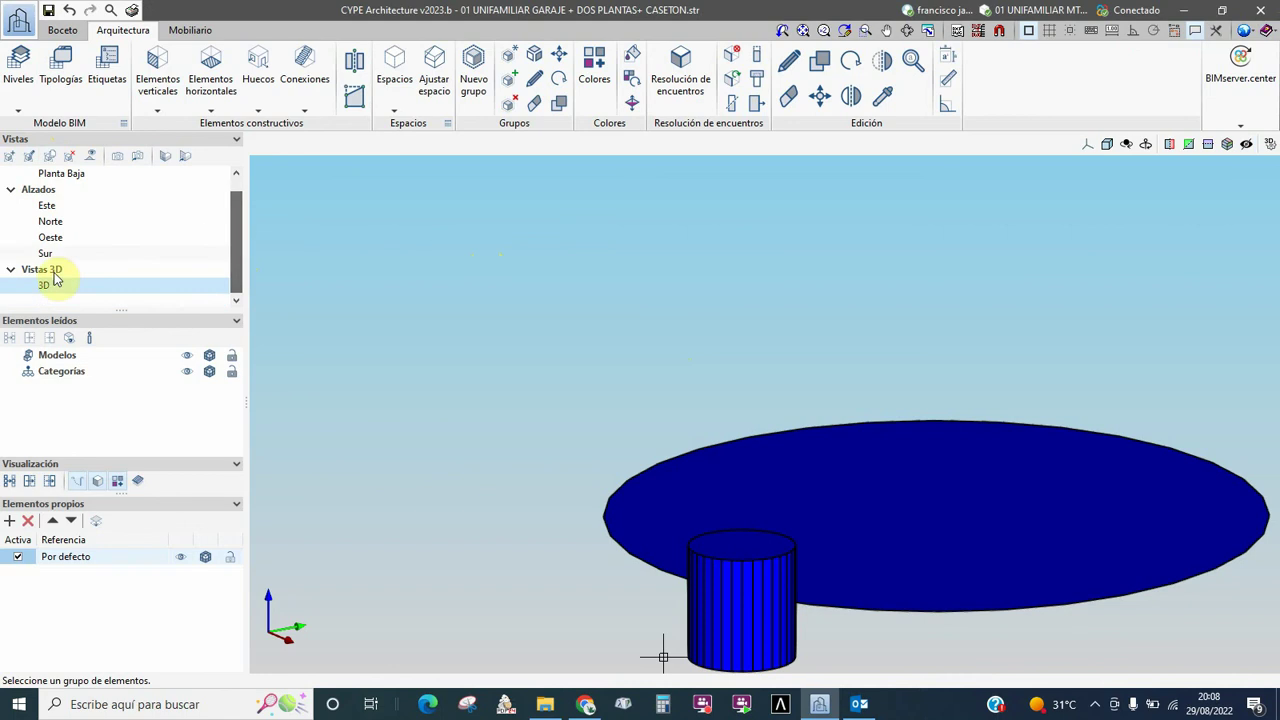
pyautogui.moveTo(240, 240); pyautogui.dragTo(245, 200)
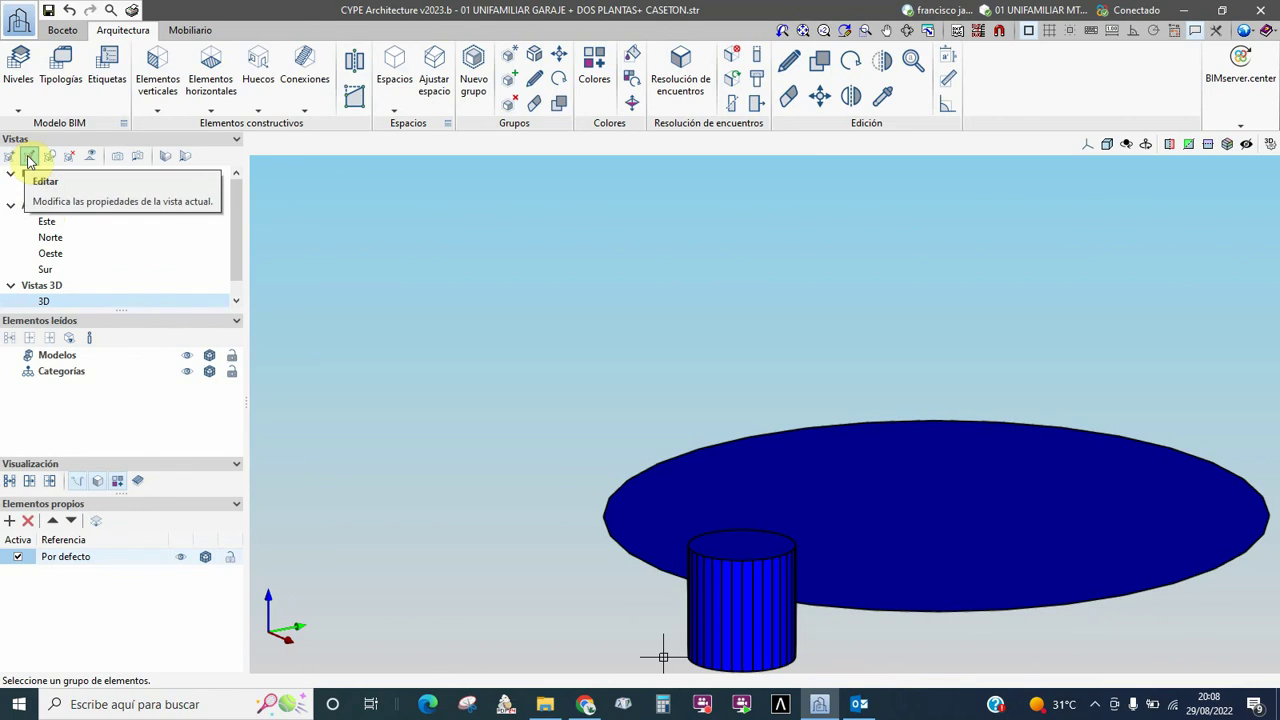
pyautogui.click(45, 192)
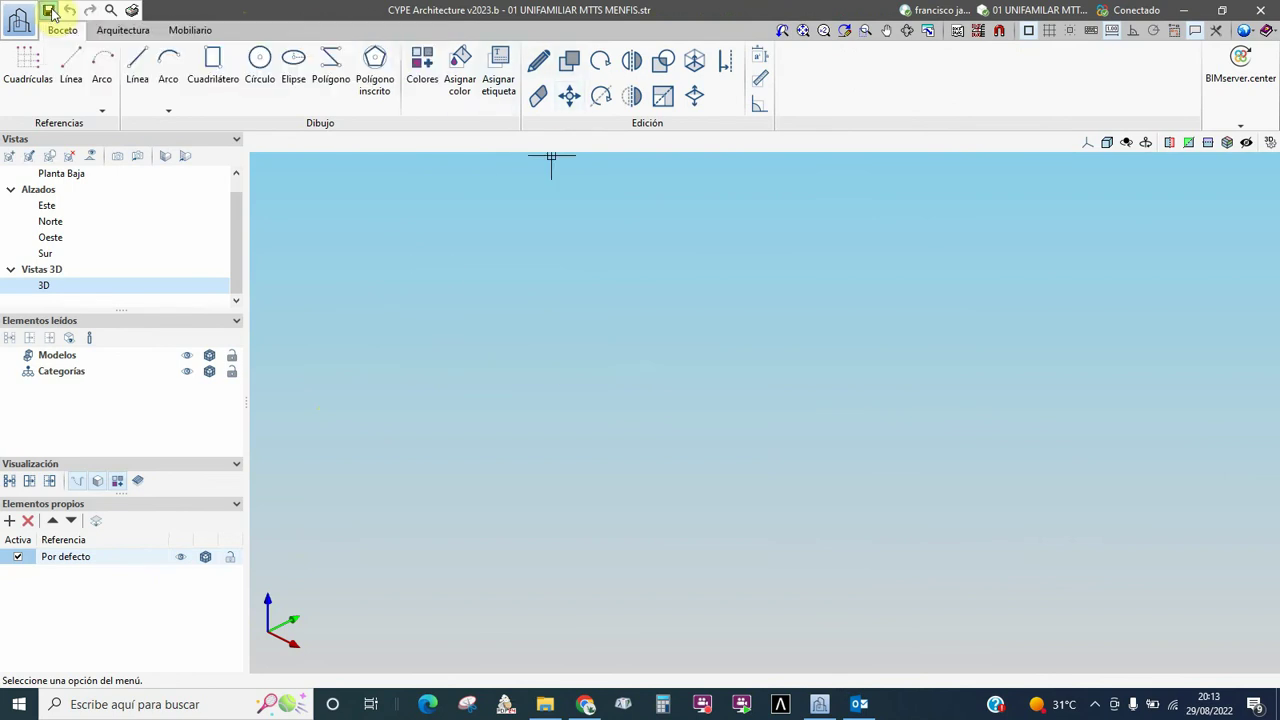
# Save the project, then open and dismiss the application file menu.
pyautogui.click(50, 12)
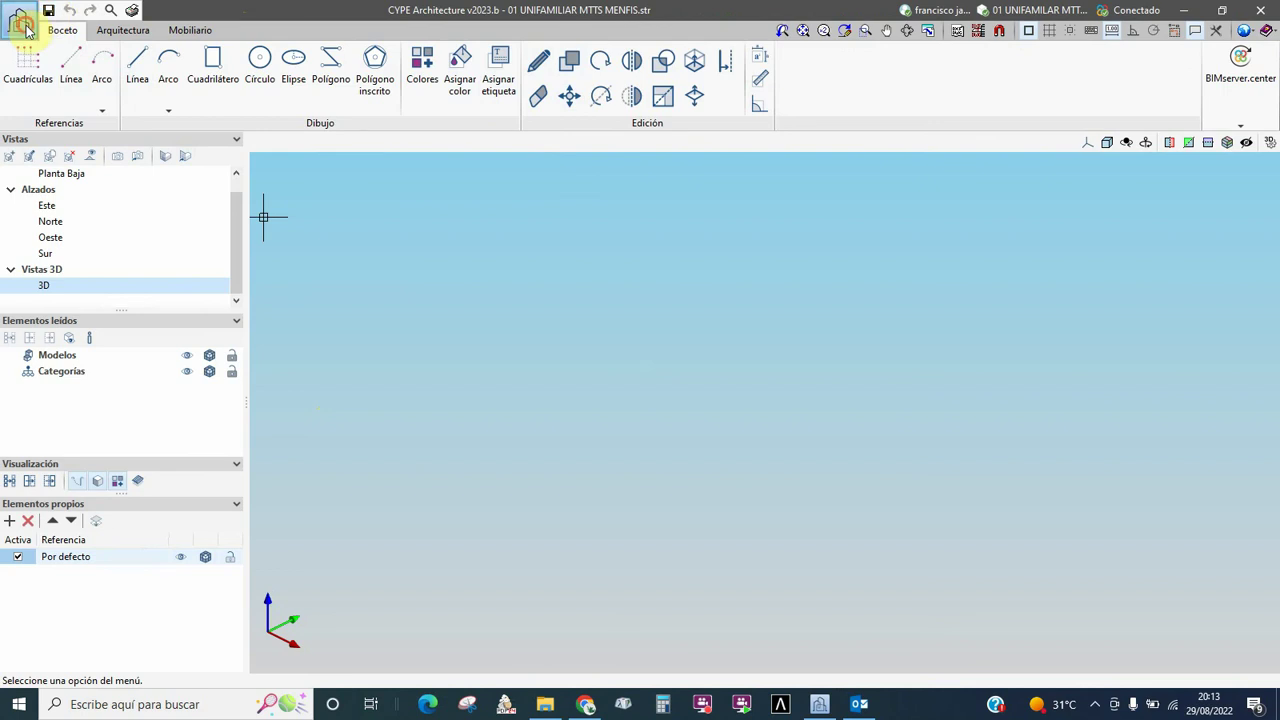
pyautogui.click(22, 22)
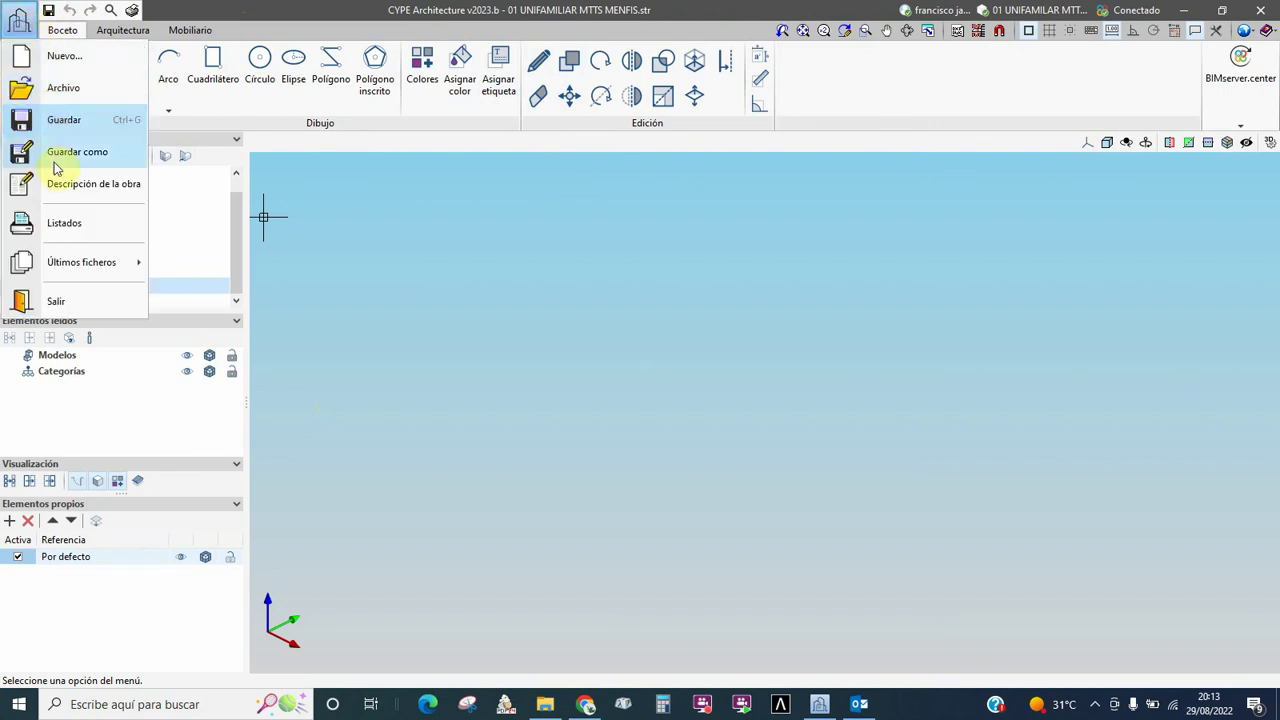
pyautogui.click(100, 318)
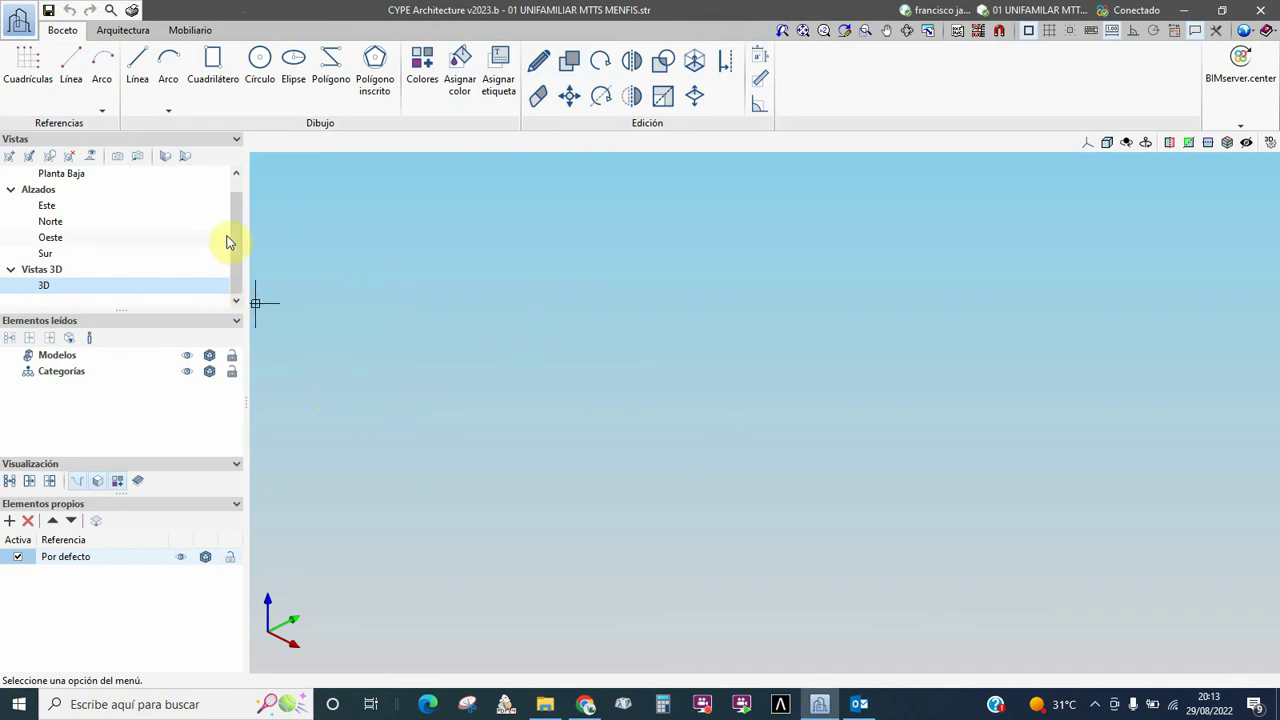
pyautogui.scroll(1, 236, 200)
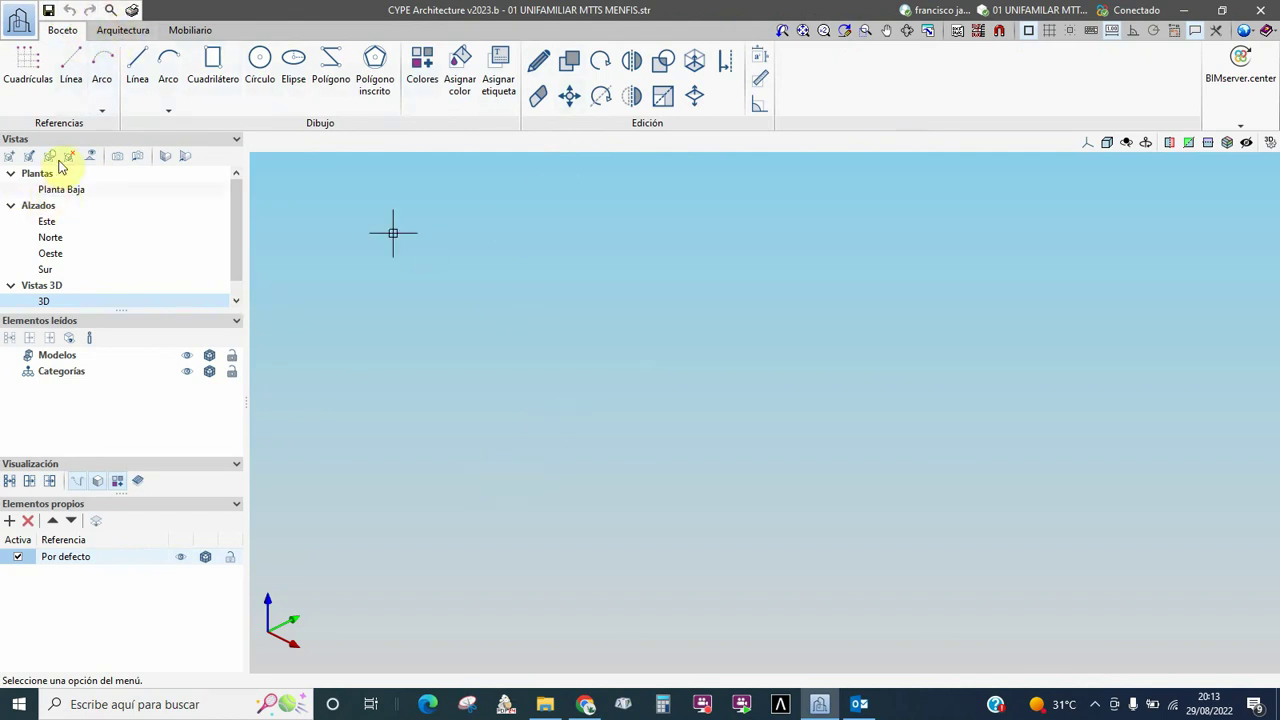
# Show the Arquitectura tools and bring up the Planta Baja view's context options.
pyautogui.click(124, 33)
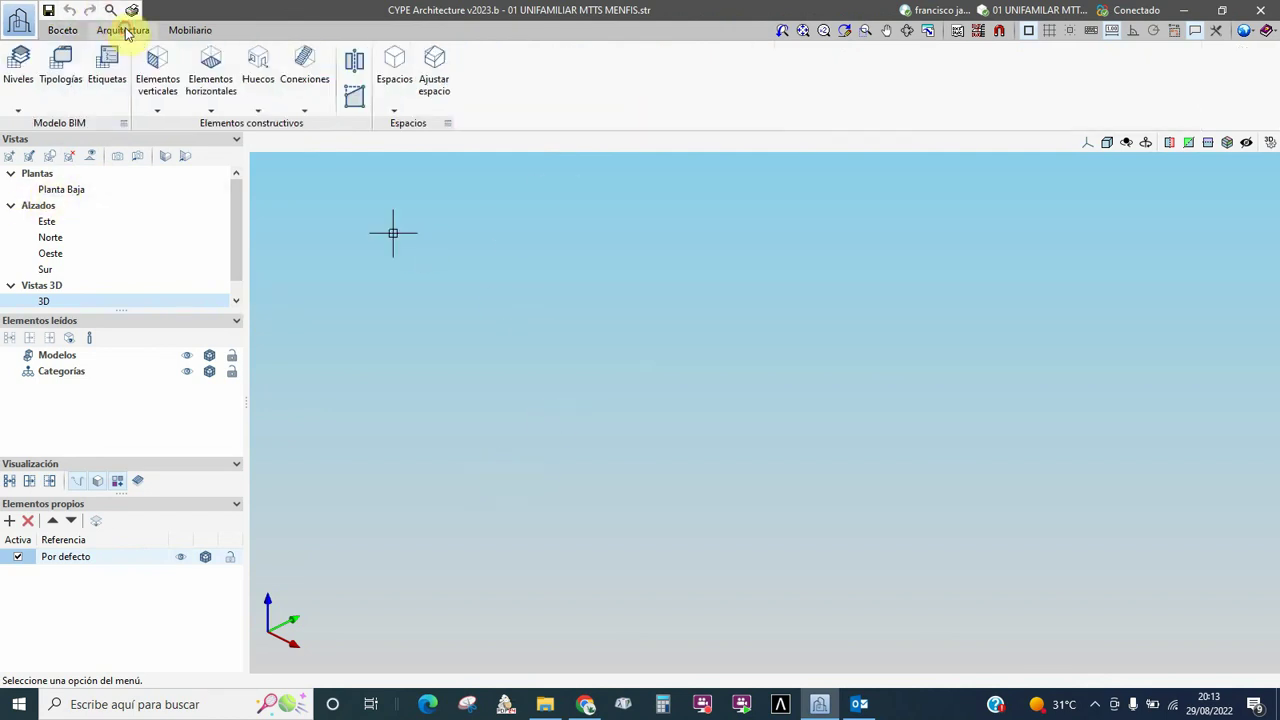
pyautogui.rightClick(50, 195)
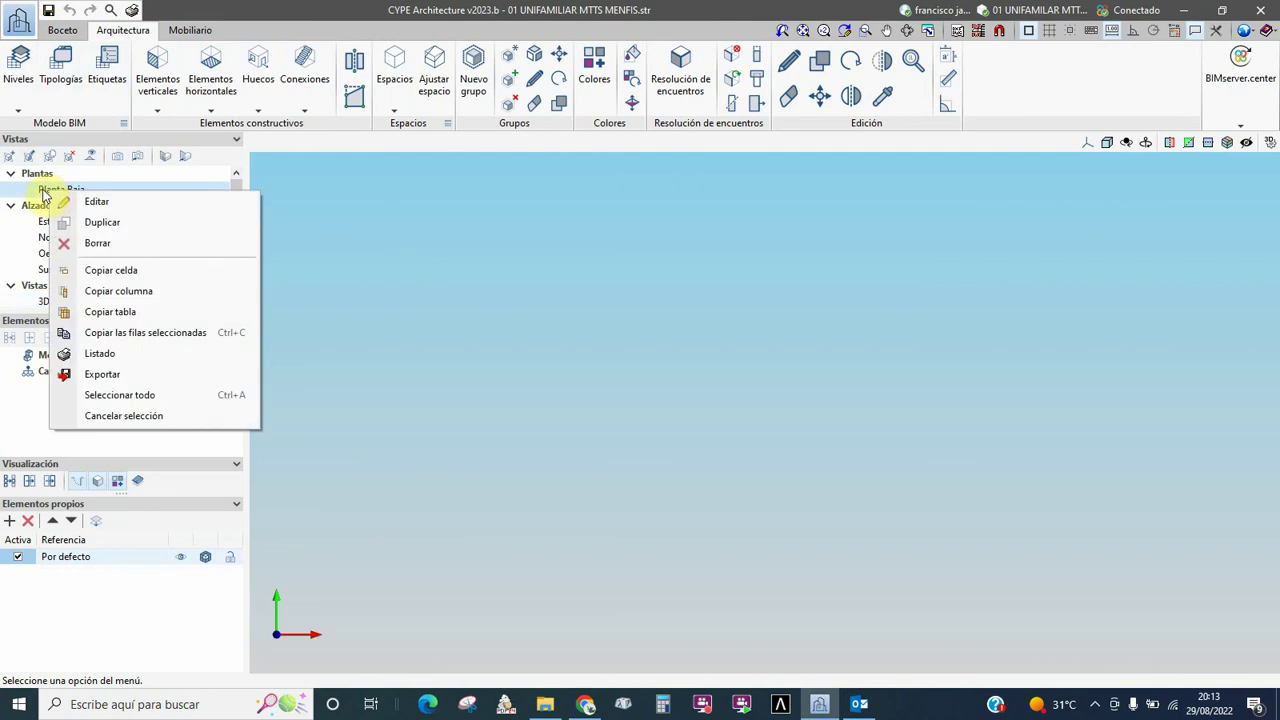
pyautogui.click(491, 229)
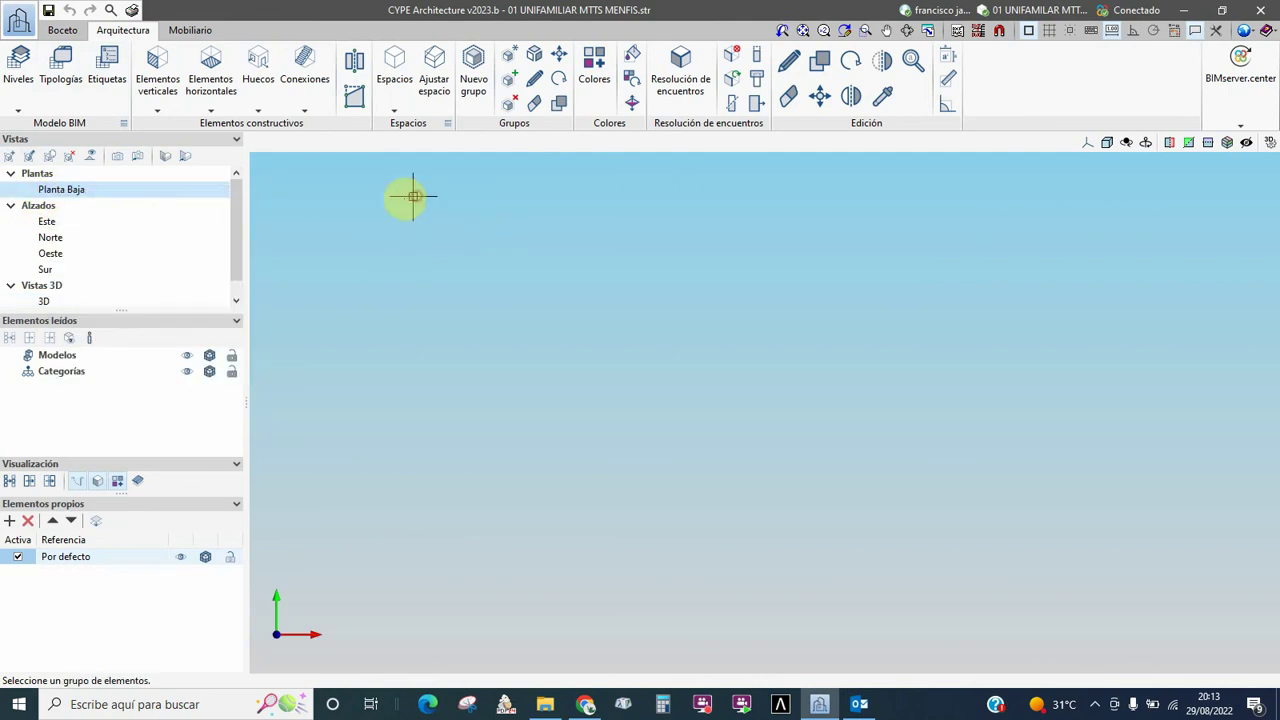
pyautogui.rightClick(57, 197)
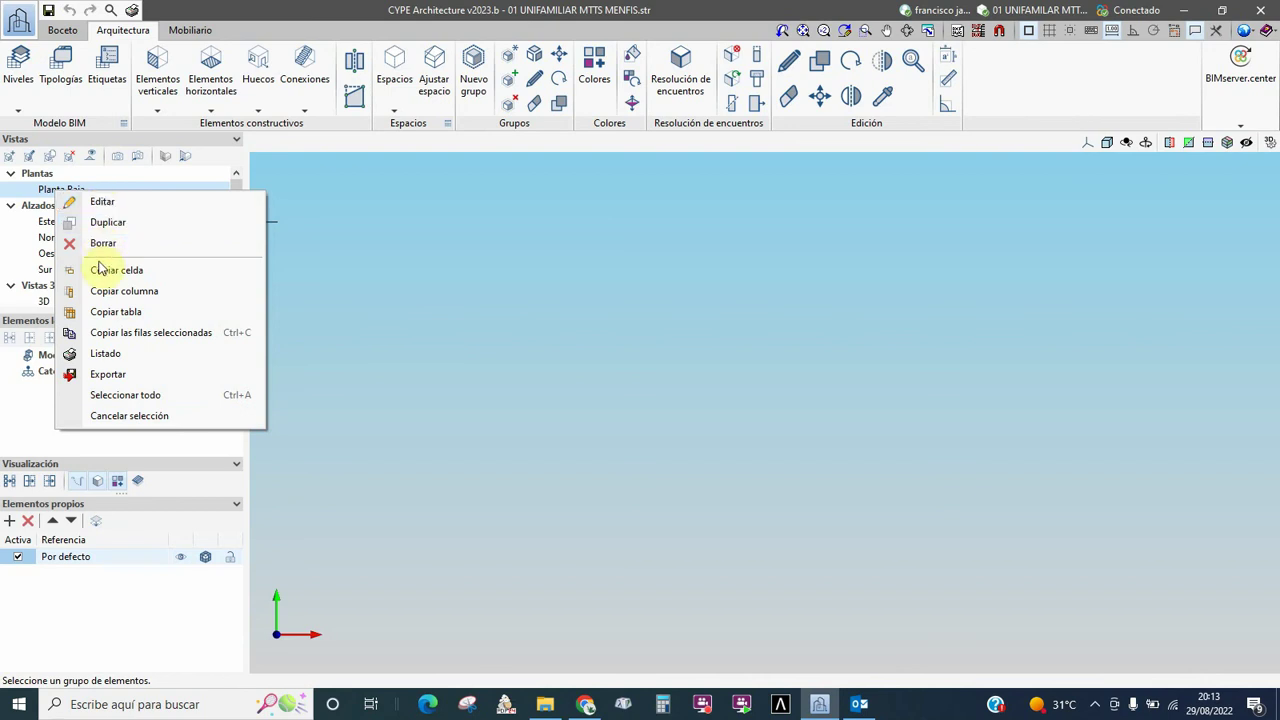
pyautogui.click(100, 201)
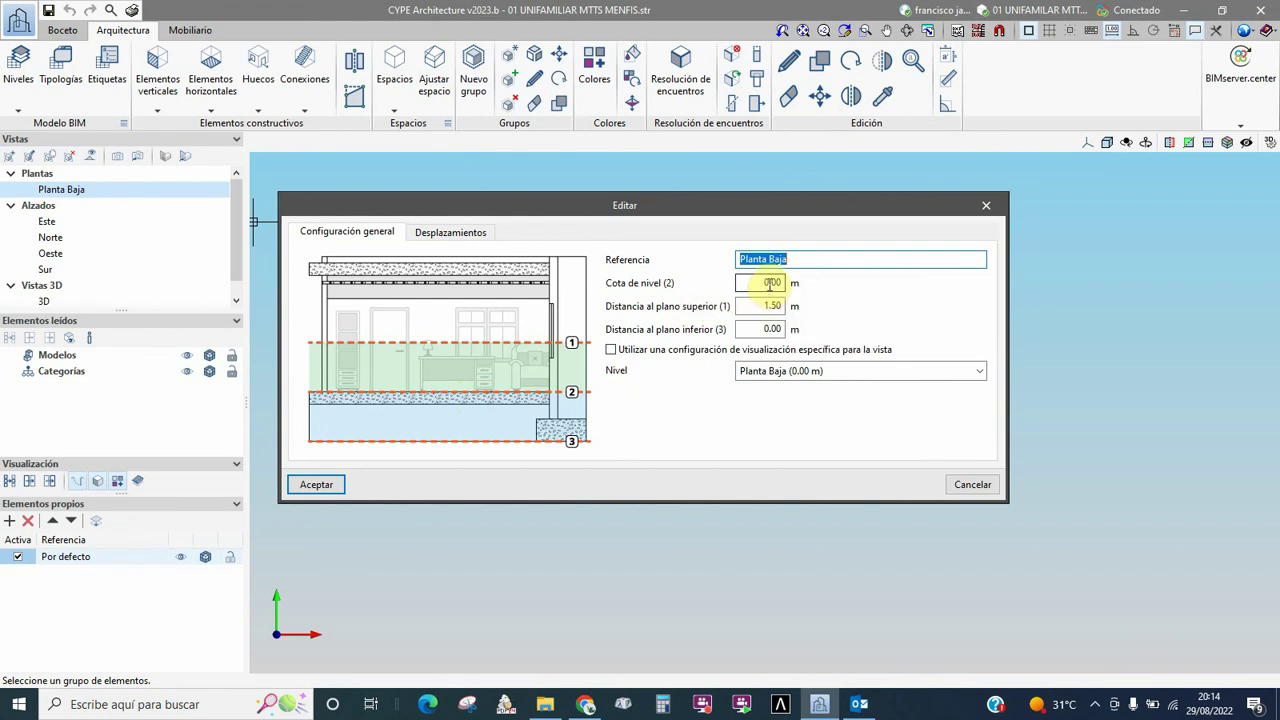
pyautogui.doubleClick(765, 283)
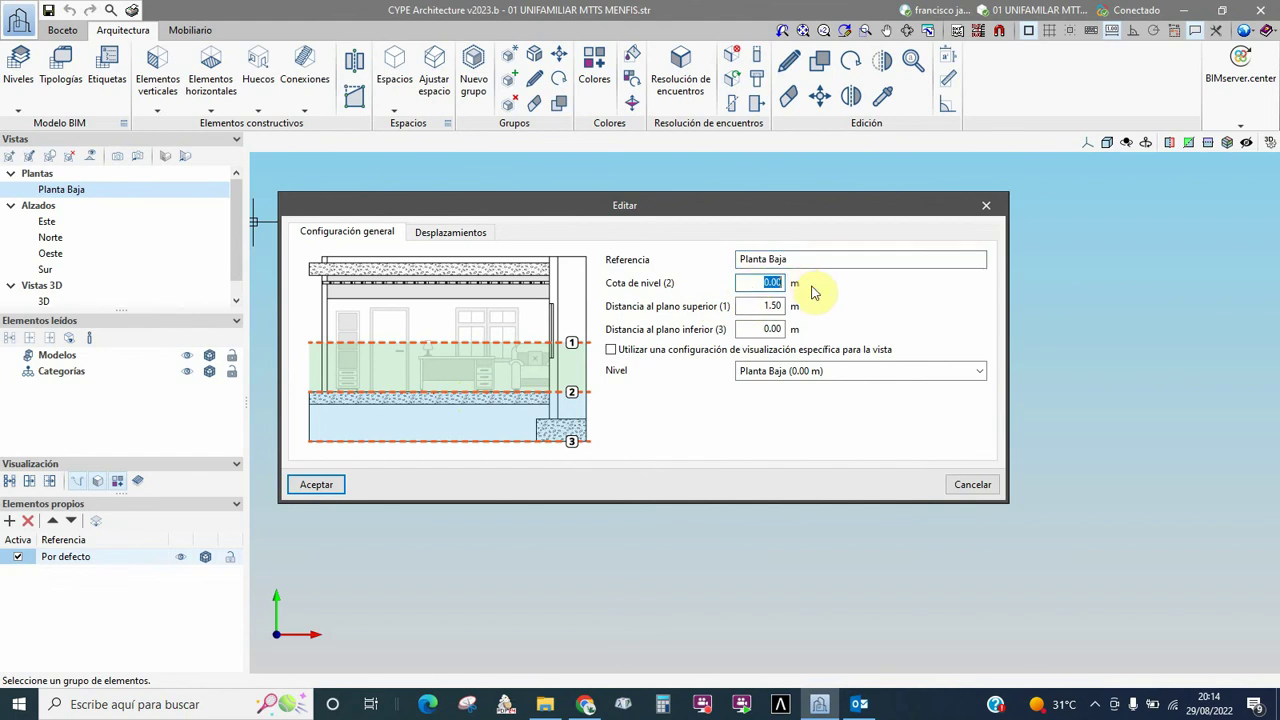
pyautogui.write('-')
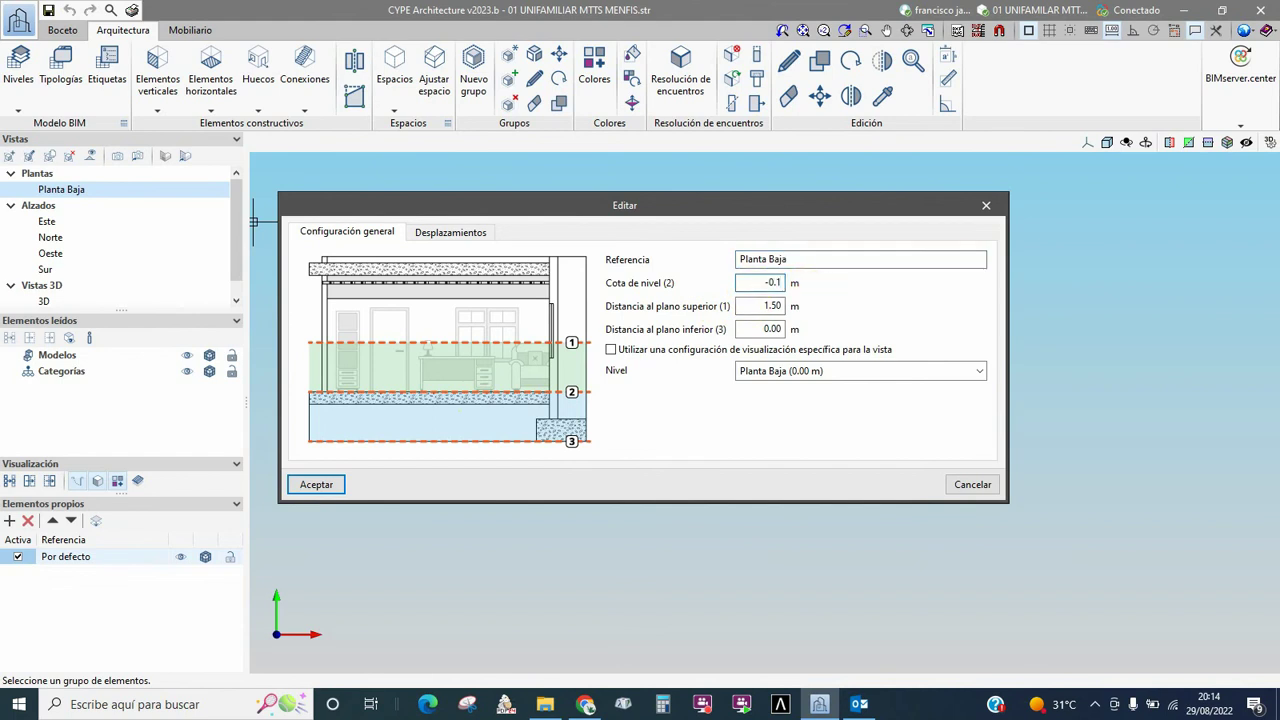
pyautogui.press('Tab')
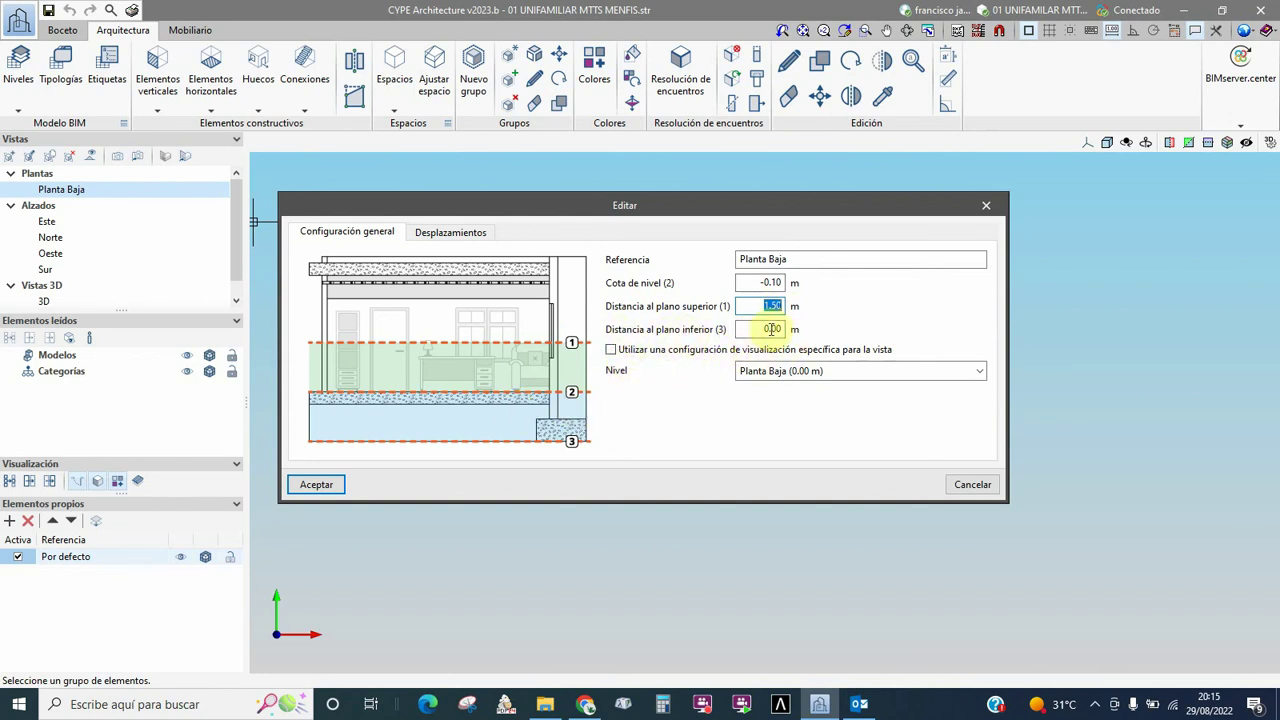
pyautogui.click(760, 330)
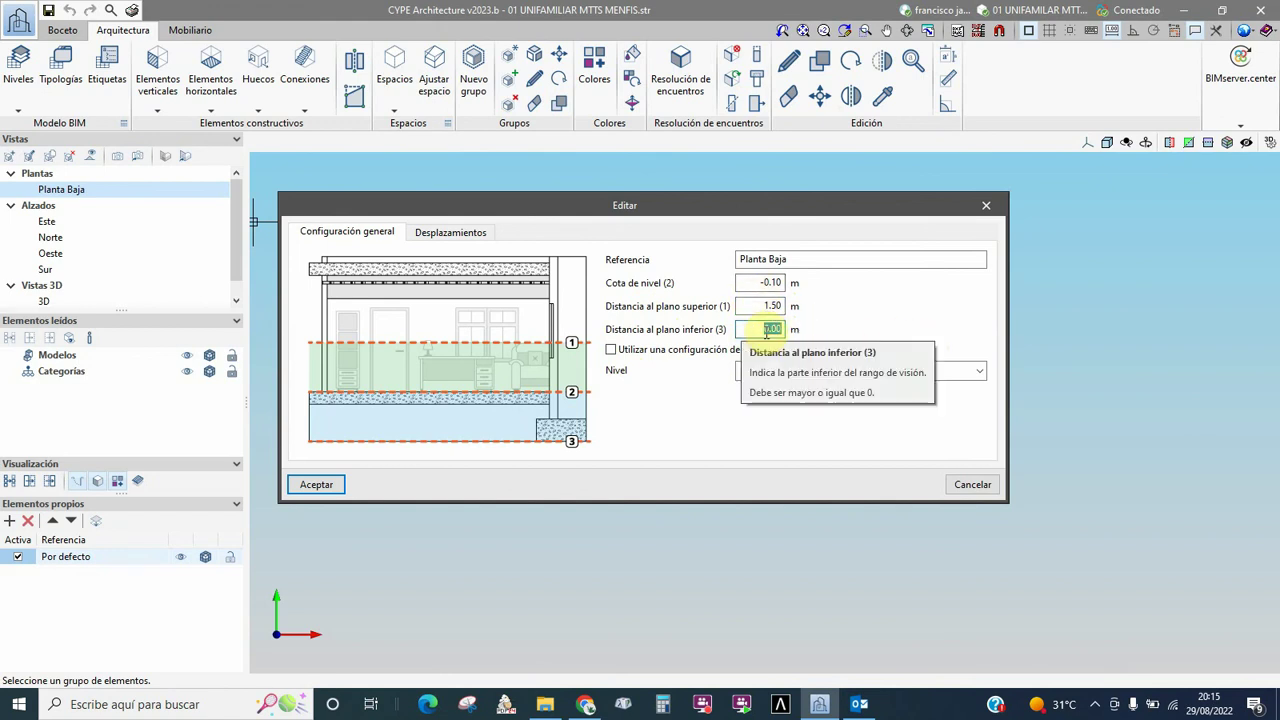
pyautogui.write('-')
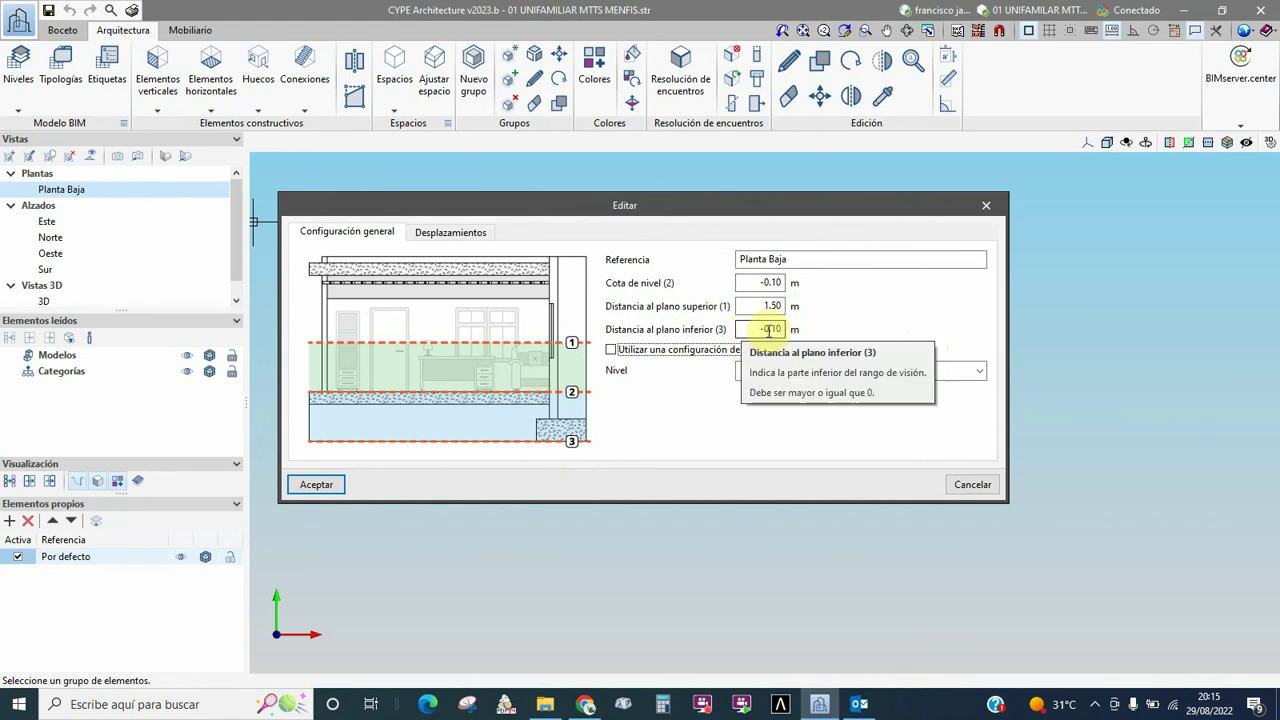
pyautogui.moveTo(768, 330); pyautogui.dragTo(800, 331)
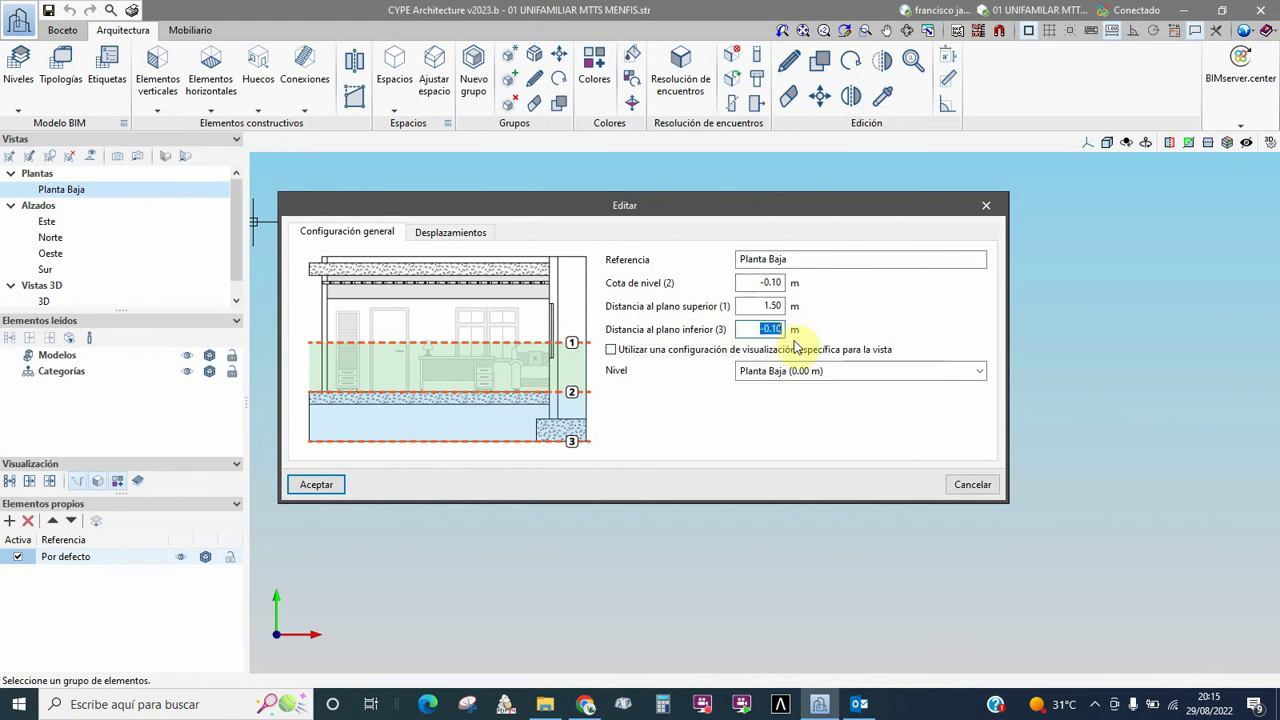
pyautogui.write('0')
pyautogui.press('Tab')
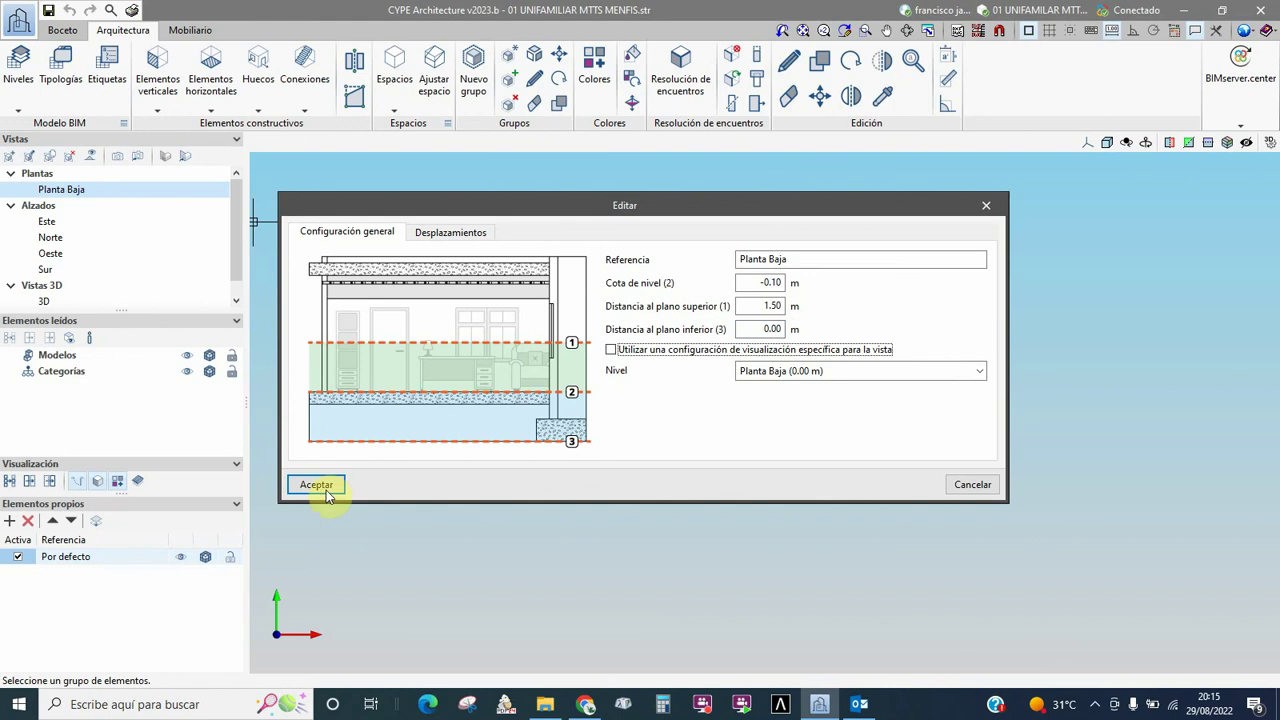
pyautogui.click(318, 485)
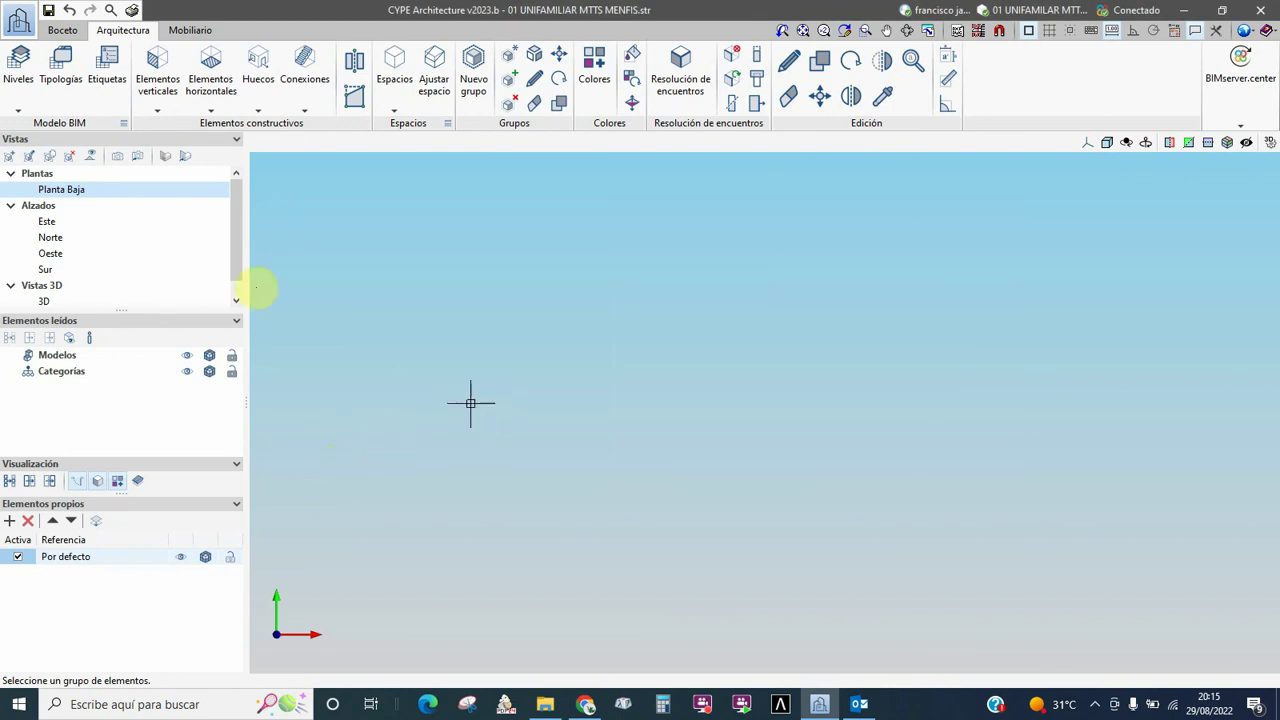
pyautogui.rightClick(55, 190)
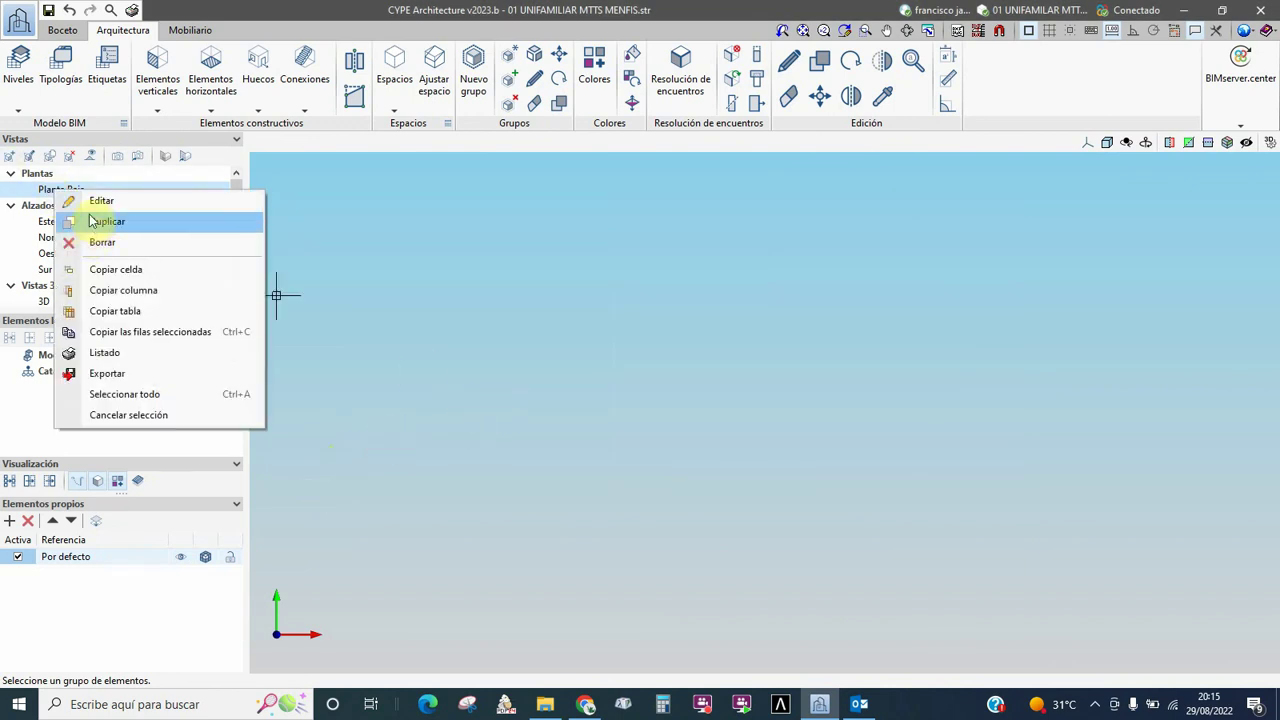
pyautogui.click(95, 201)
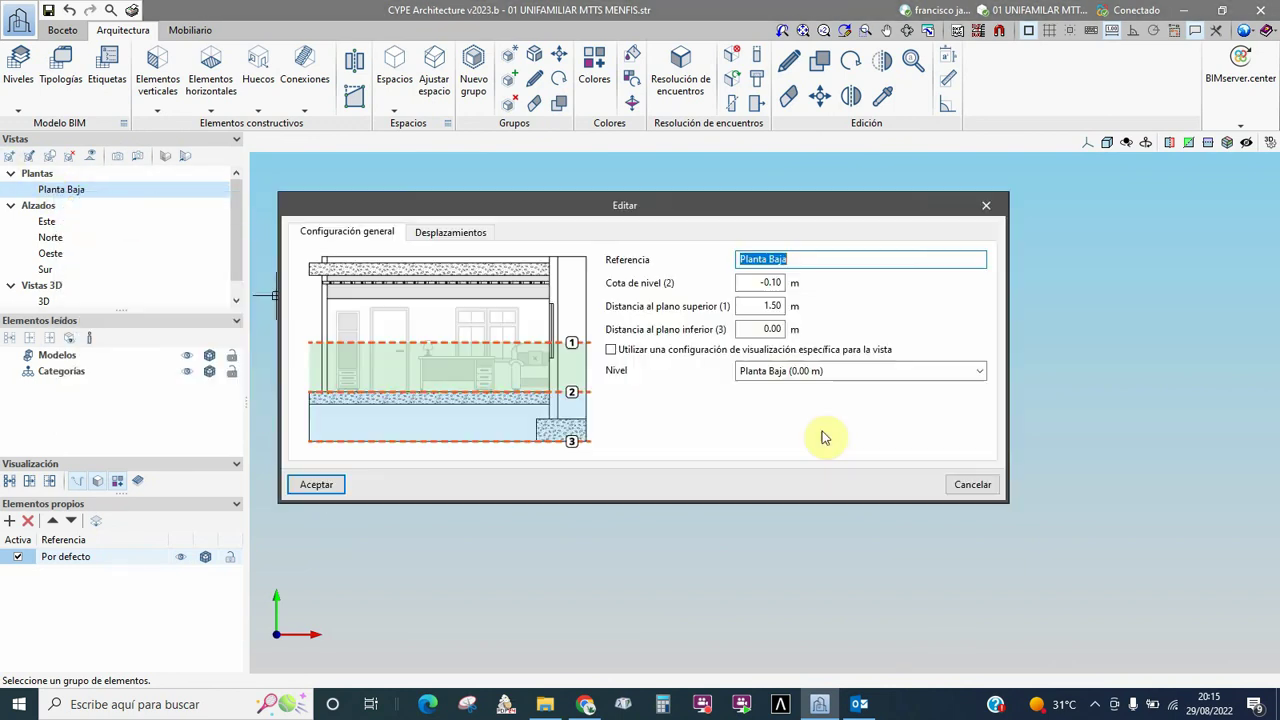
pyautogui.doubleClick(770, 329)
pyautogui.write('-')
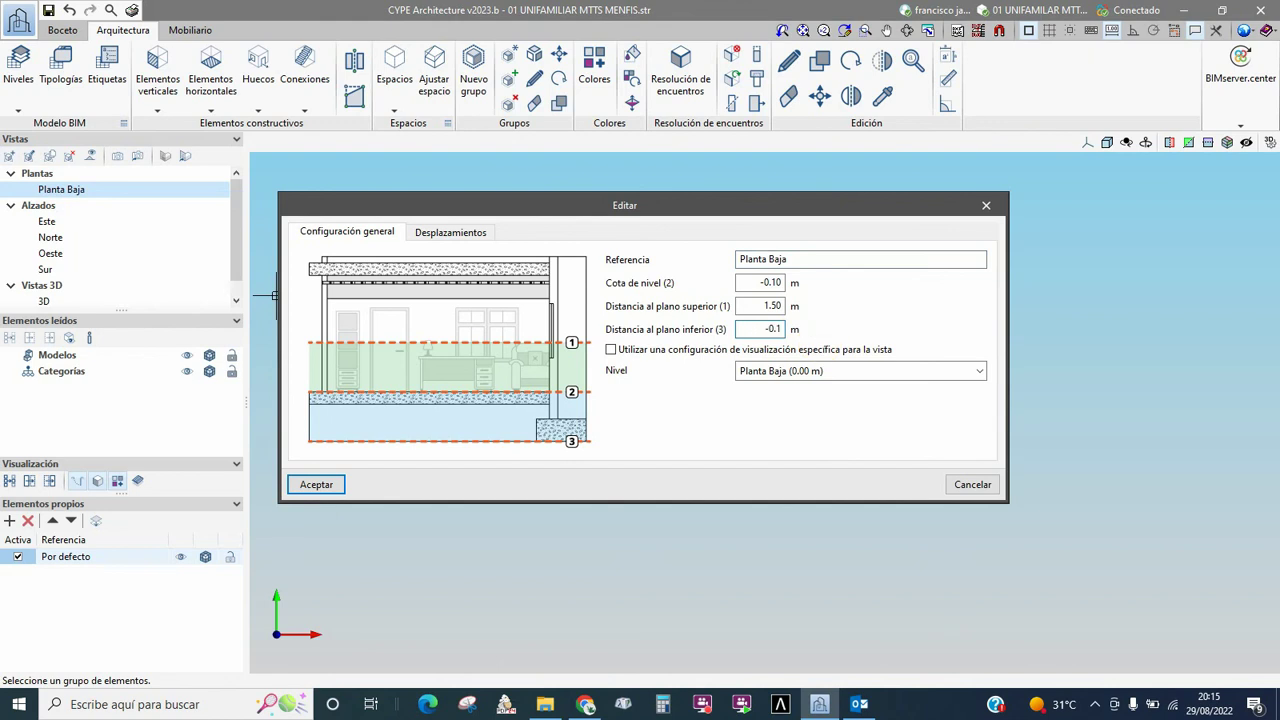
pyautogui.press('Tab')
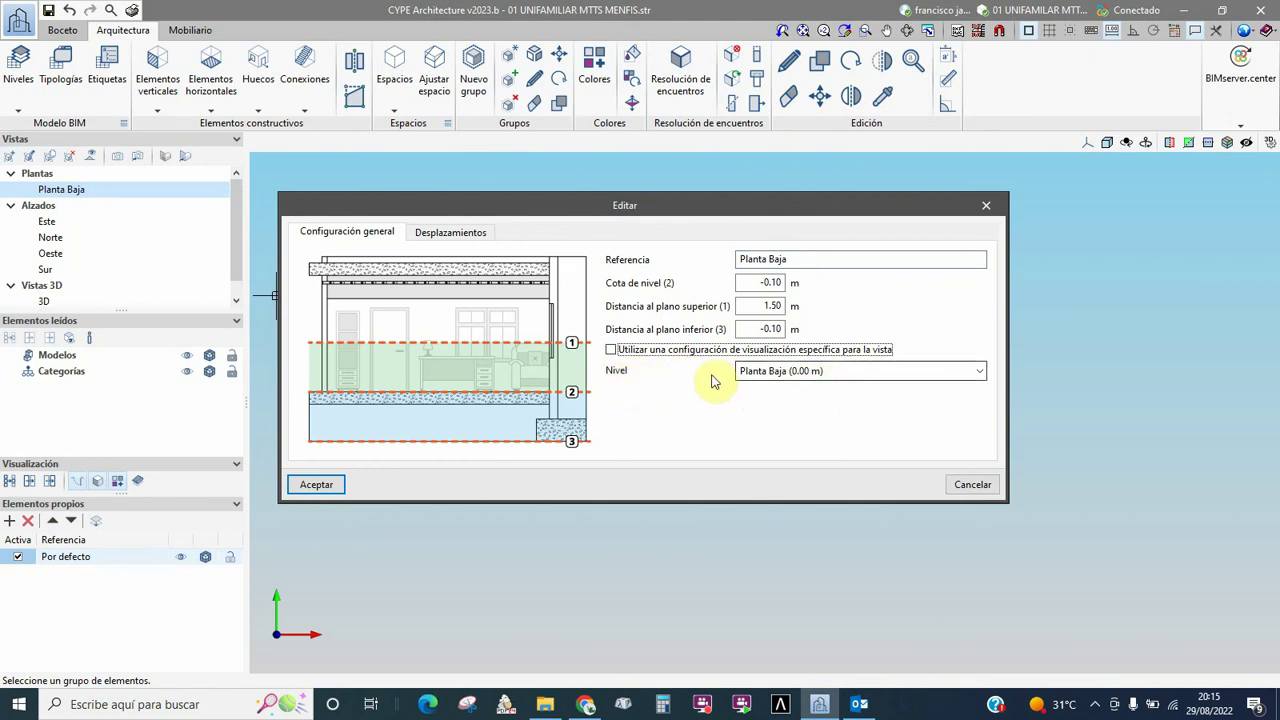
pyautogui.click(981, 372)
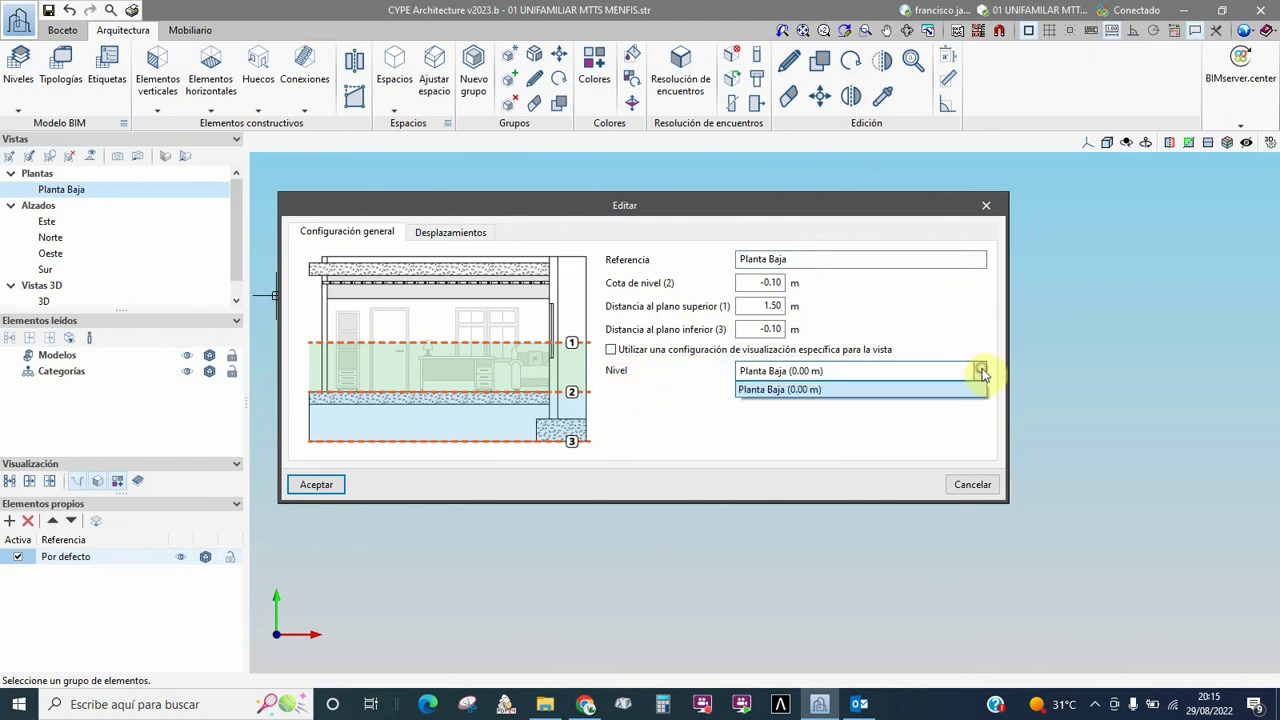
pyautogui.click(835, 389)
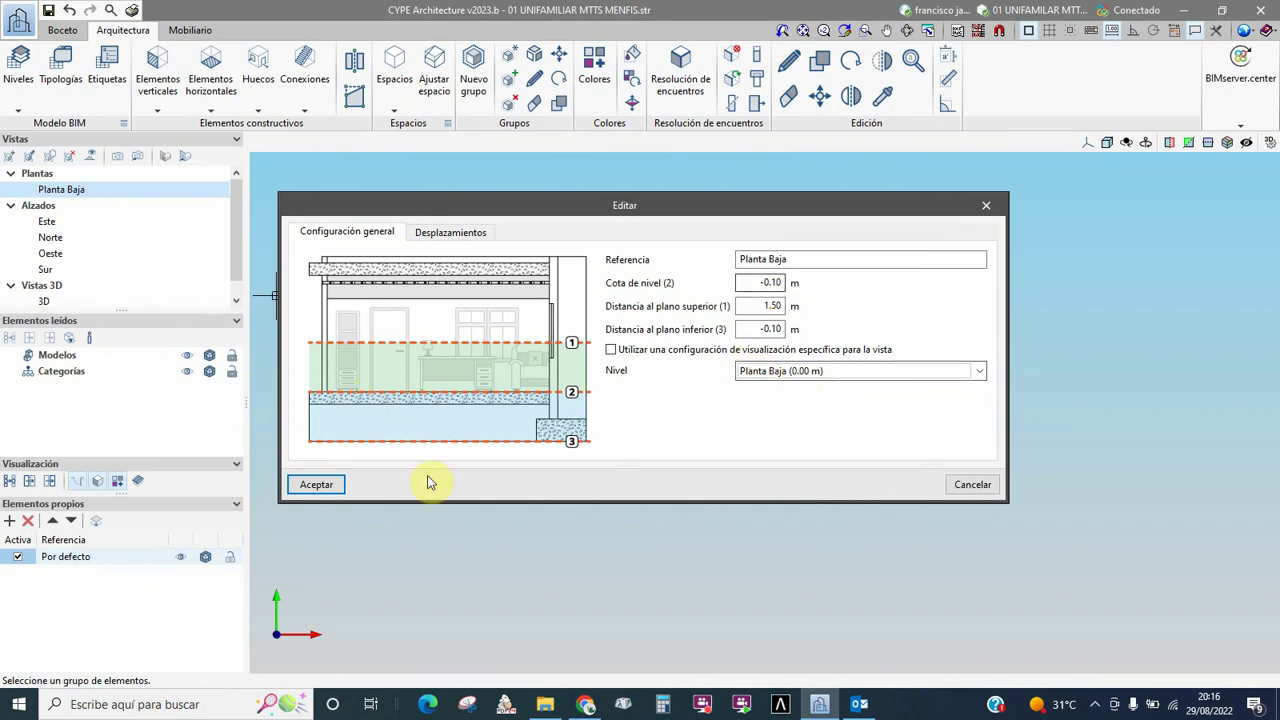
pyautogui.click(973, 485)
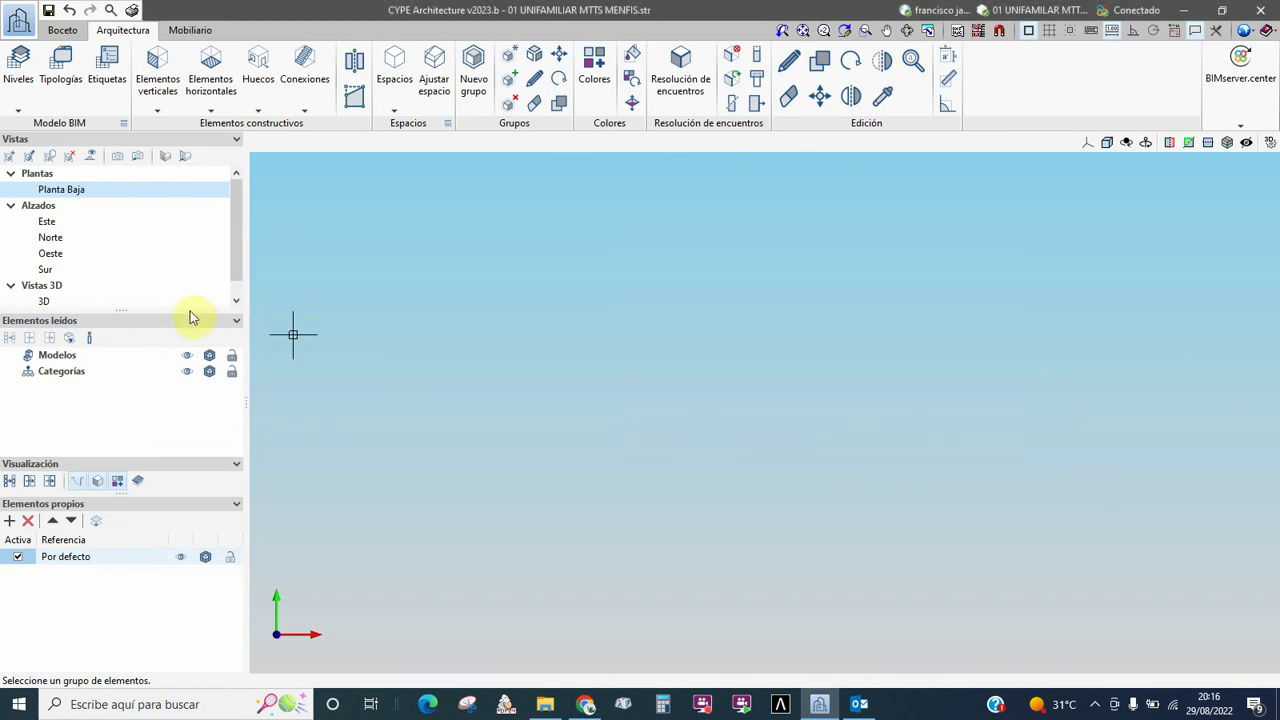
# Edit the Planta Baja view and set its Cota de nivel to 0.00 m.
pyautogui.rightClick(66, 196)
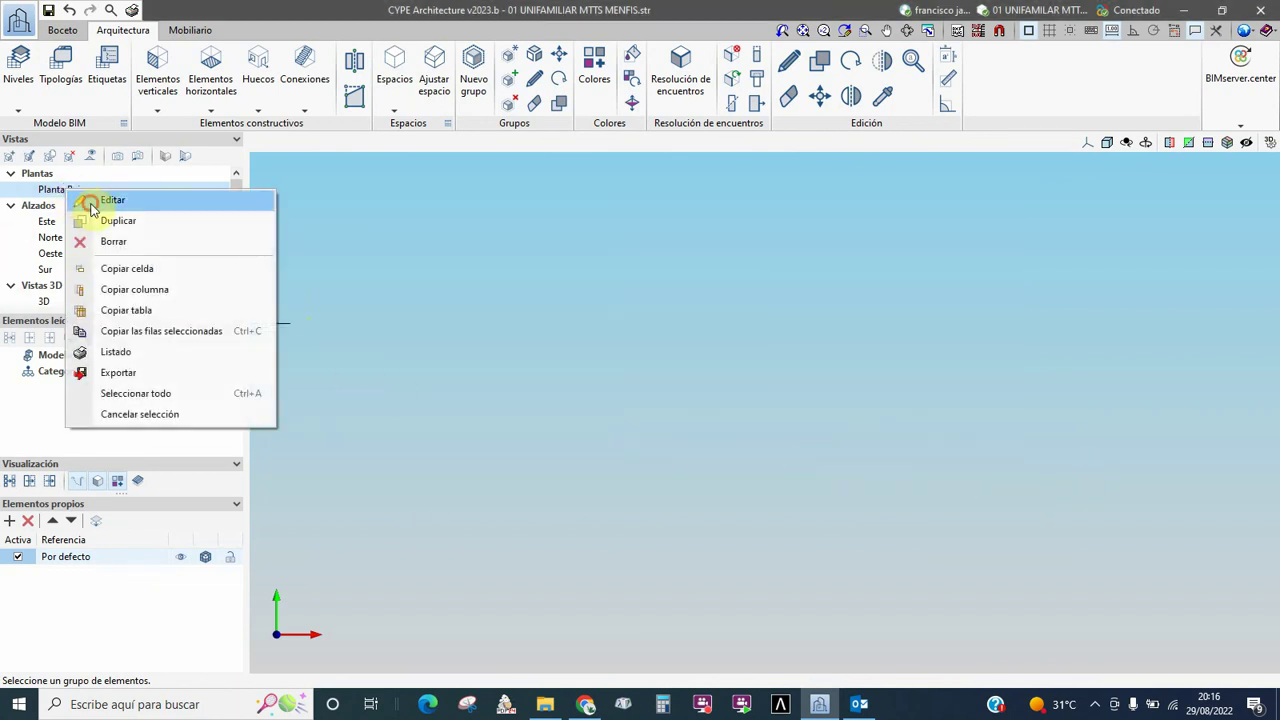
pyautogui.click(86, 202)
pyautogui.click(762, 283)
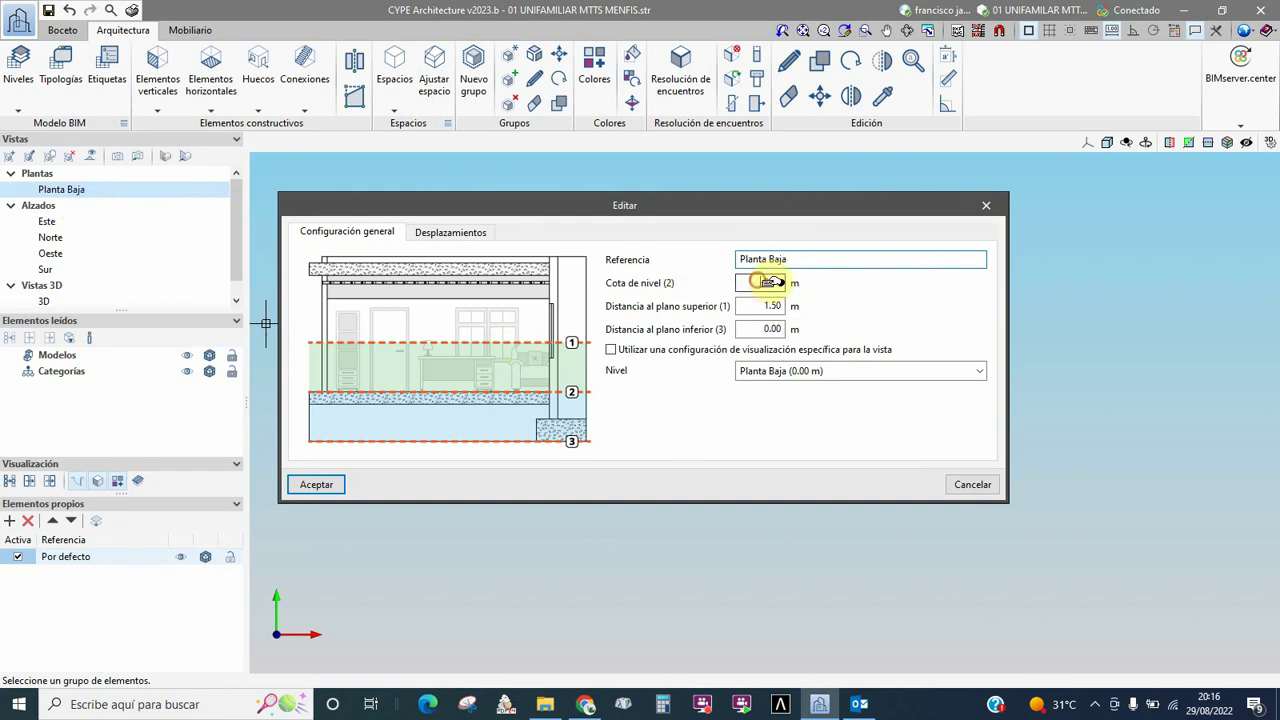
pyautogui.write('0')
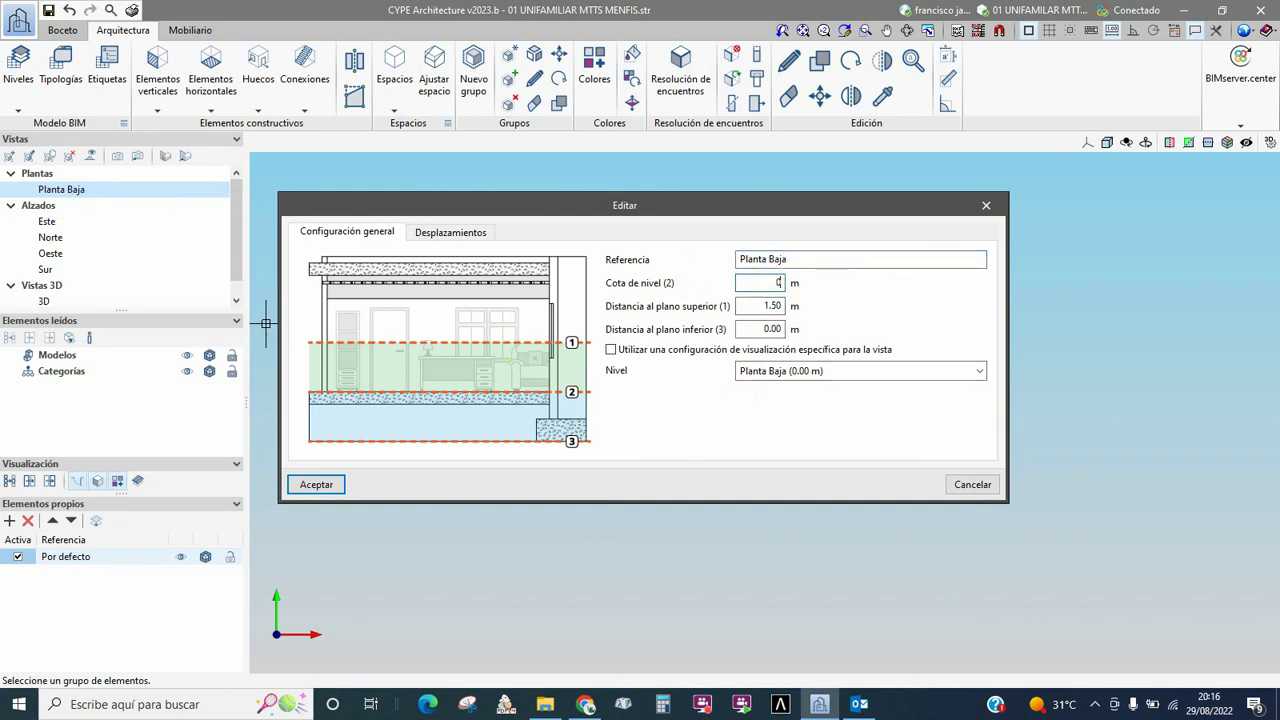
pyautogui.click(318, 486)
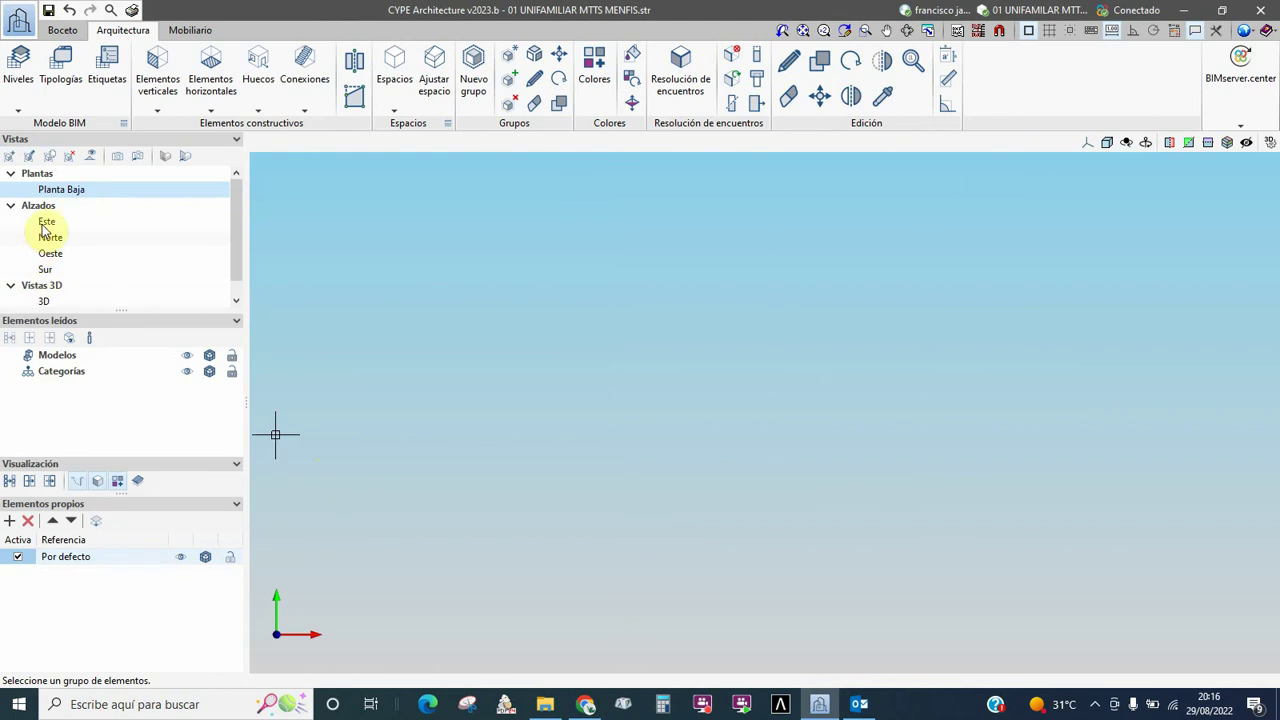
# Cycle through the Este, Norte, Oeste, Sur and 3D views, then return to Planta Baja.
pyautogui.click(46, 222)
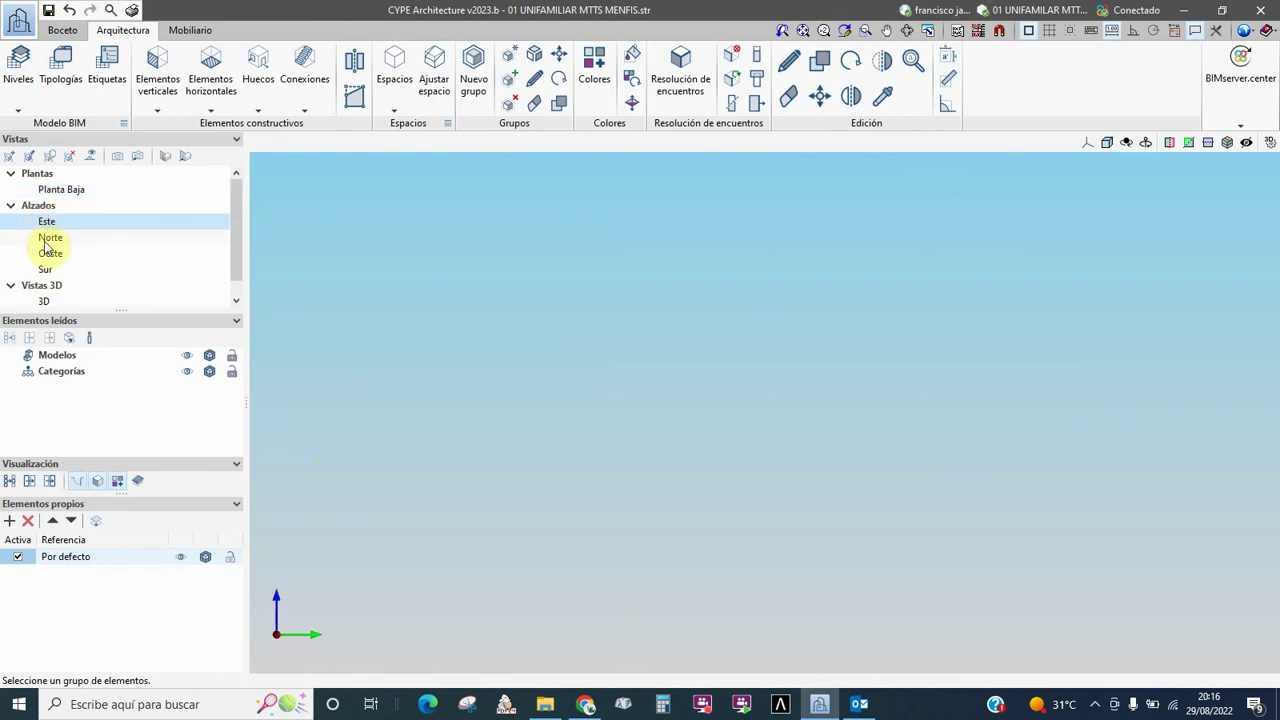
pyautogui.click(46, 240)
pyautogui.click(45, 256)
pyautogui.click(40, 270)
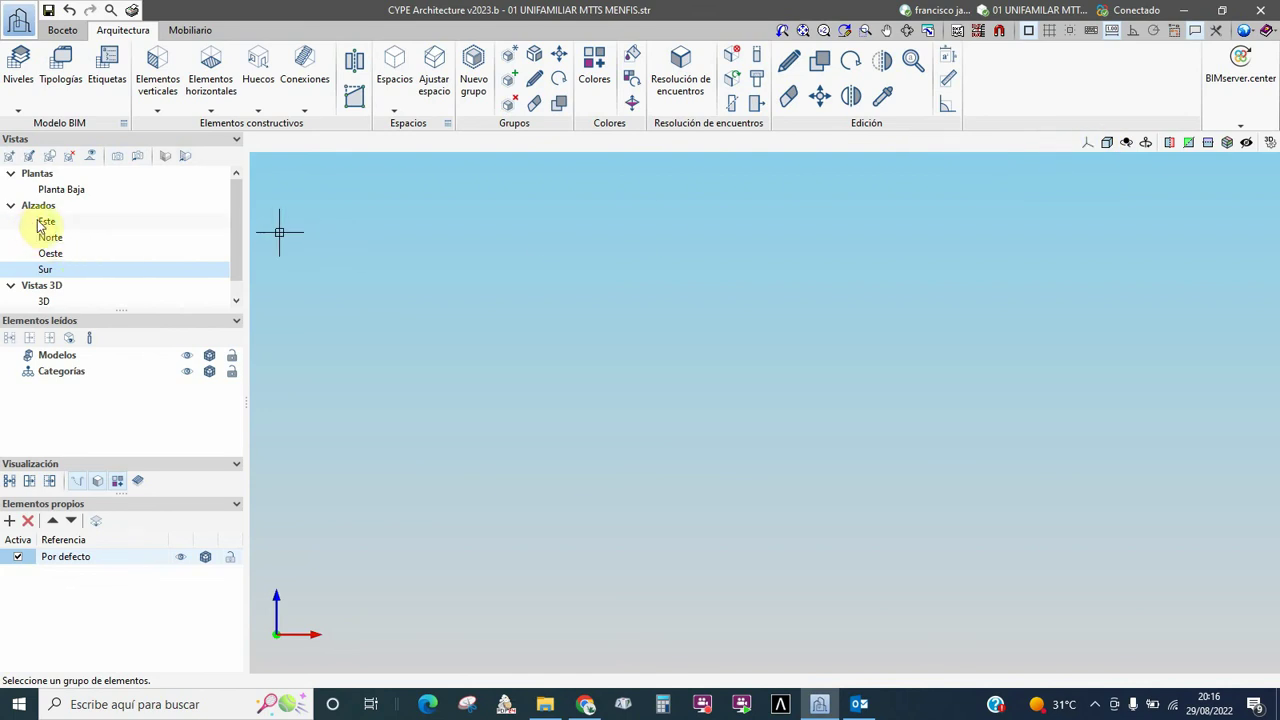
pyautogui.click(43, 303)
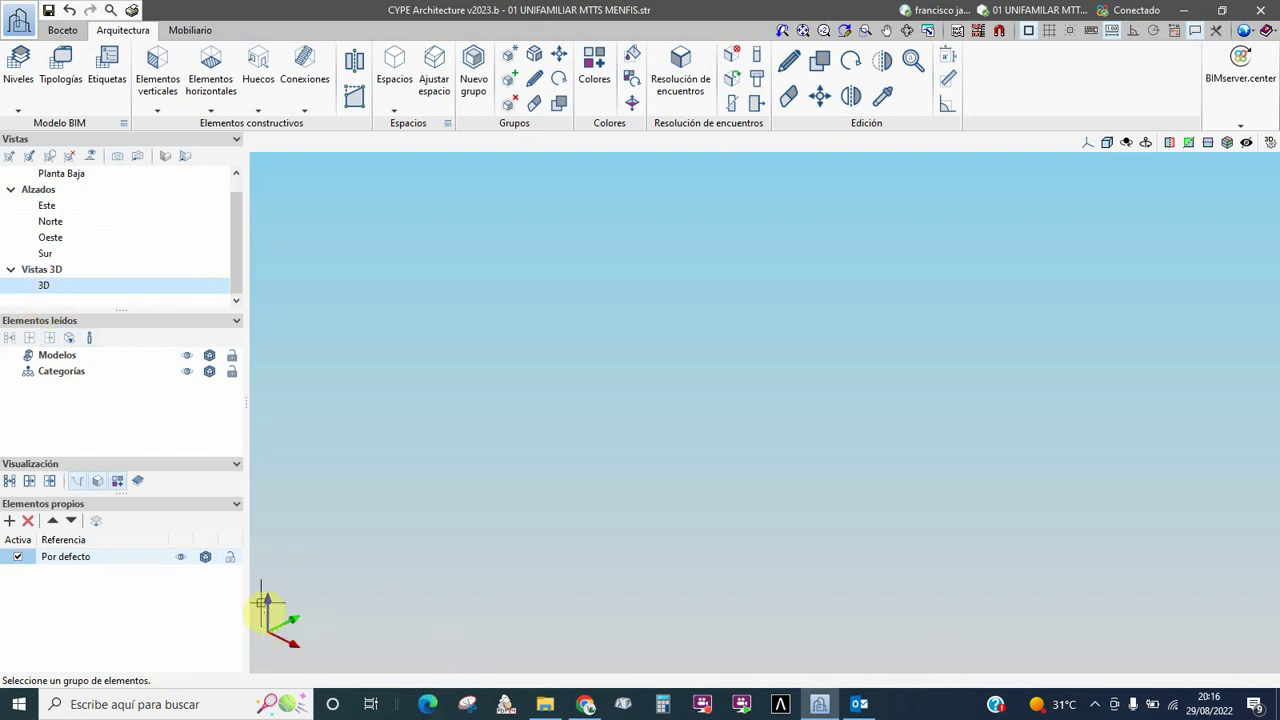
pyautogui.moveTo(287, 640)
pyautogui.keyDown('shift'); pyautogui.mouseDown(button='middle')
pyautogui.moveTo(271, 609)
pyautogui.moveTo(277, 629)
pyautogui.mouseUp(button='middle'); pyautogui.keyUp('shift')
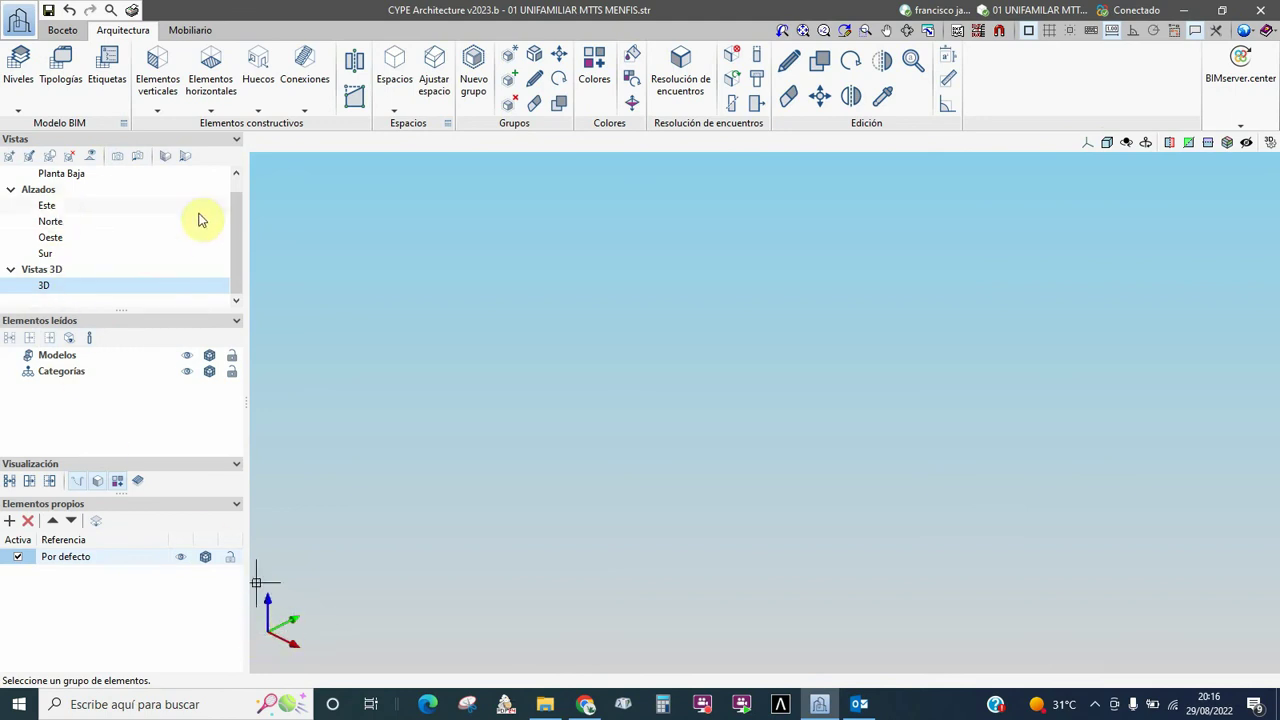
pyautogui.scroll(1, 237, 229)
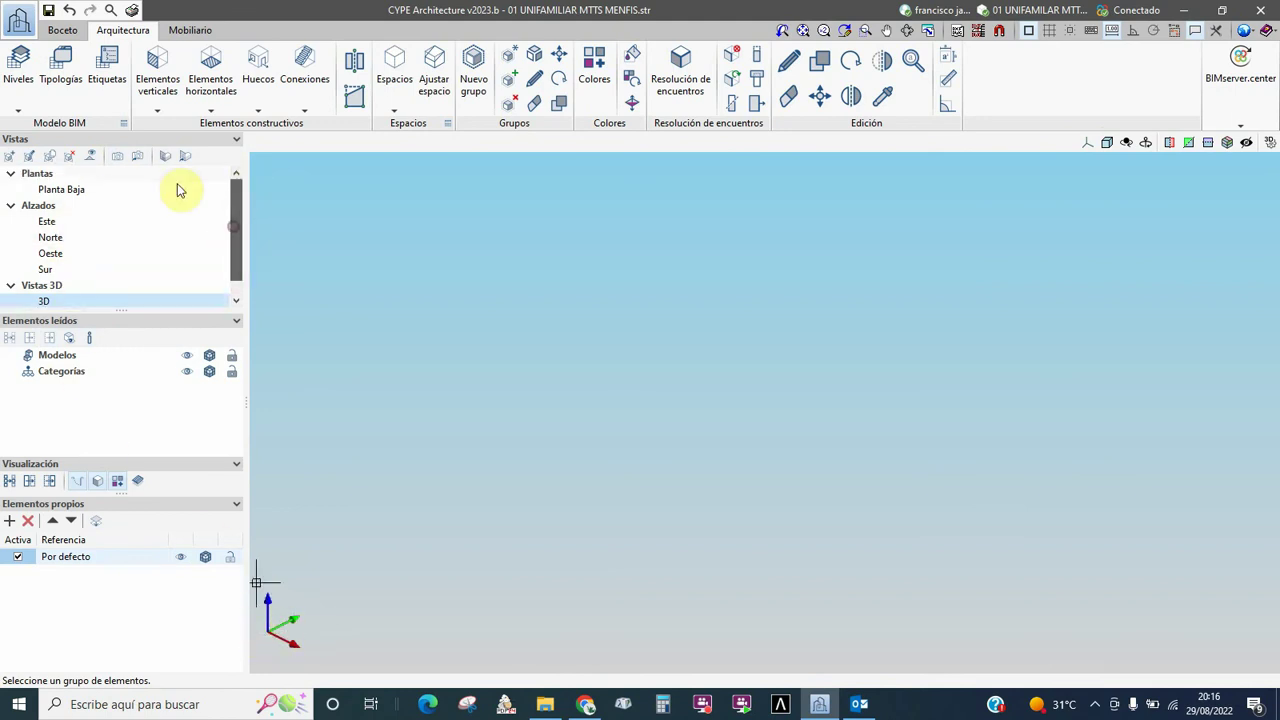
pyautogui.click(43, 189)
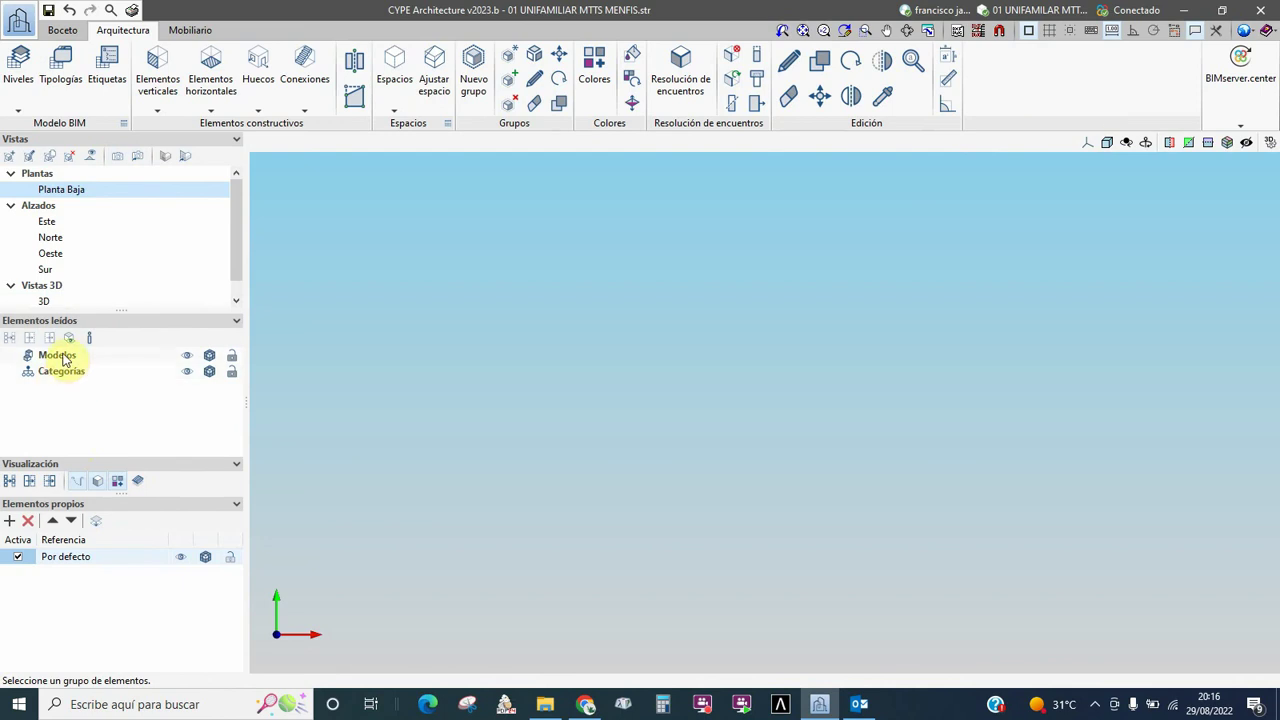
pyautogui.click(69, 337)
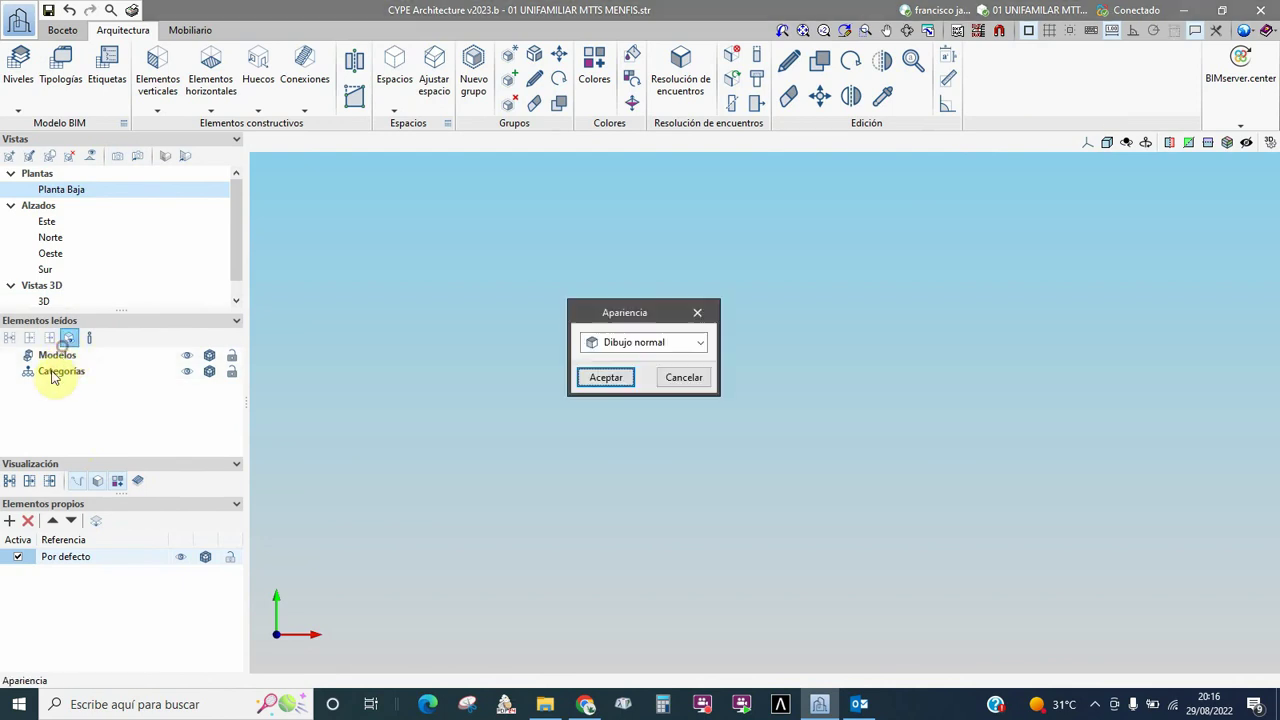
pyautogui.click(690, 376)
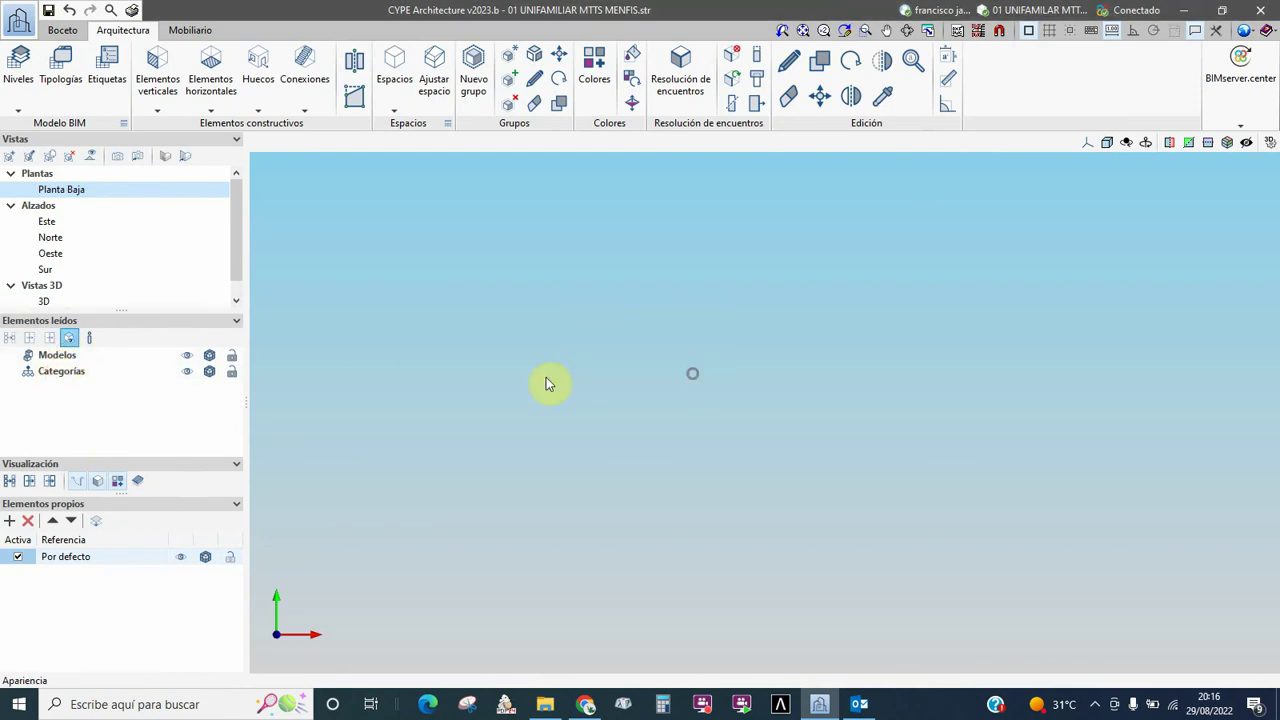
pyautogui.click(29, 339)
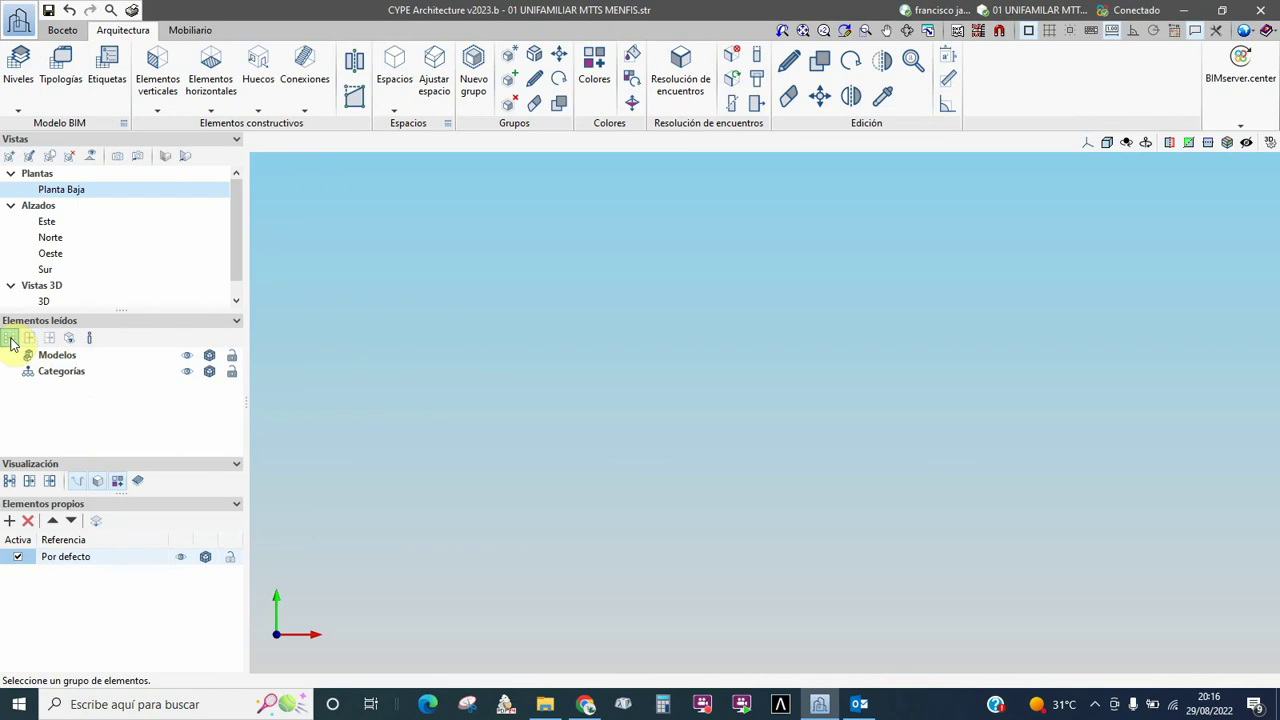
pyautogui.click(11, 340)
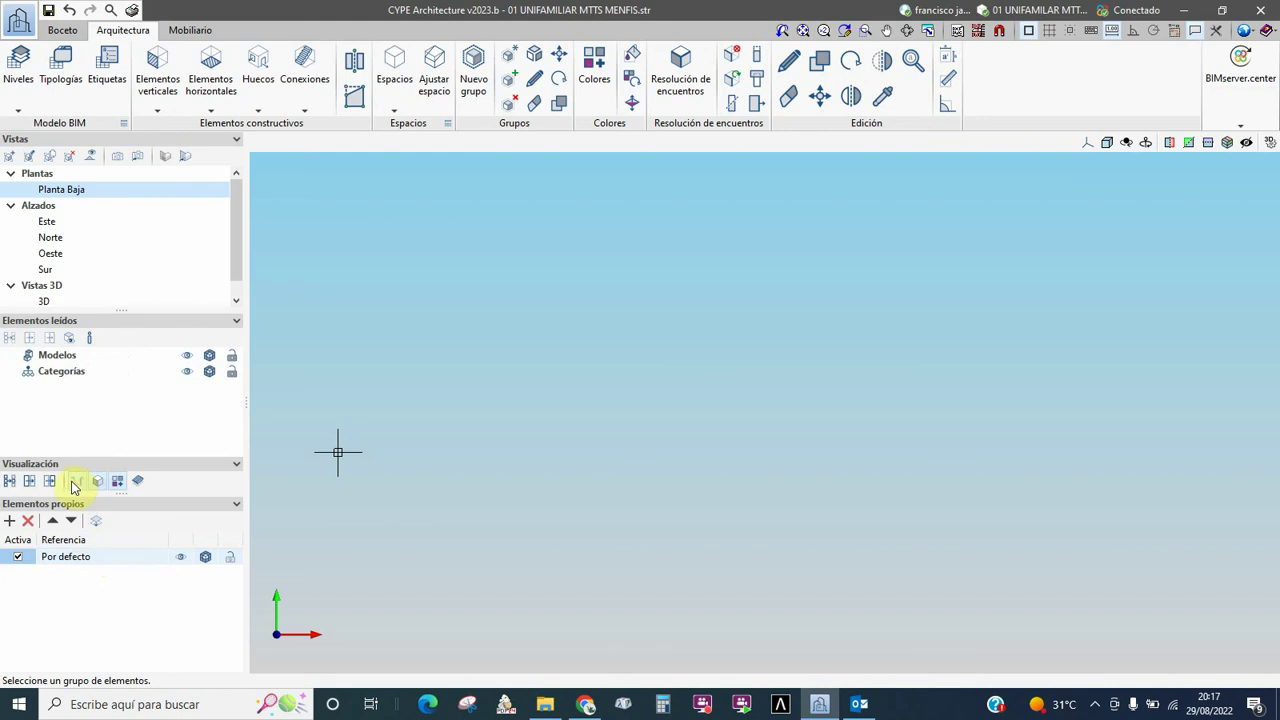
pyautogui.click(235, 464)
pyautogui.click(235, 485)
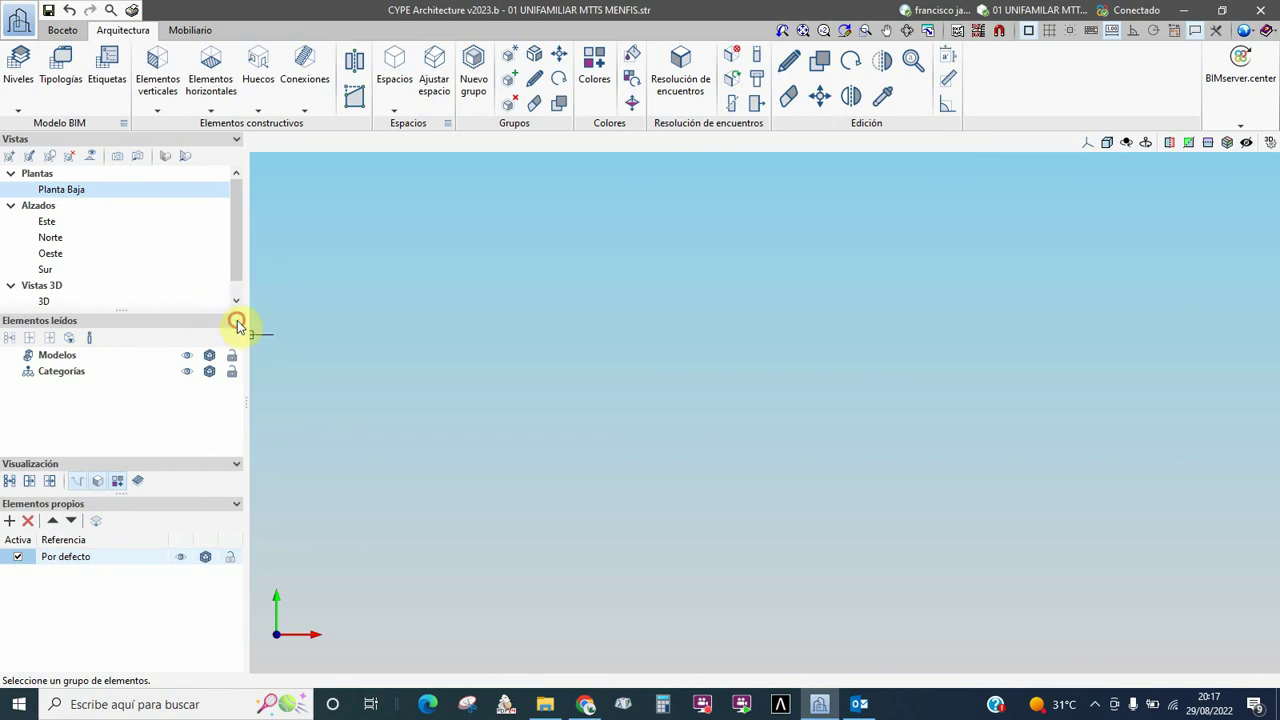
# Collapse the Elementos leídos panel, expand it once, then collapse it again.
pyautogui.click(237, 324)
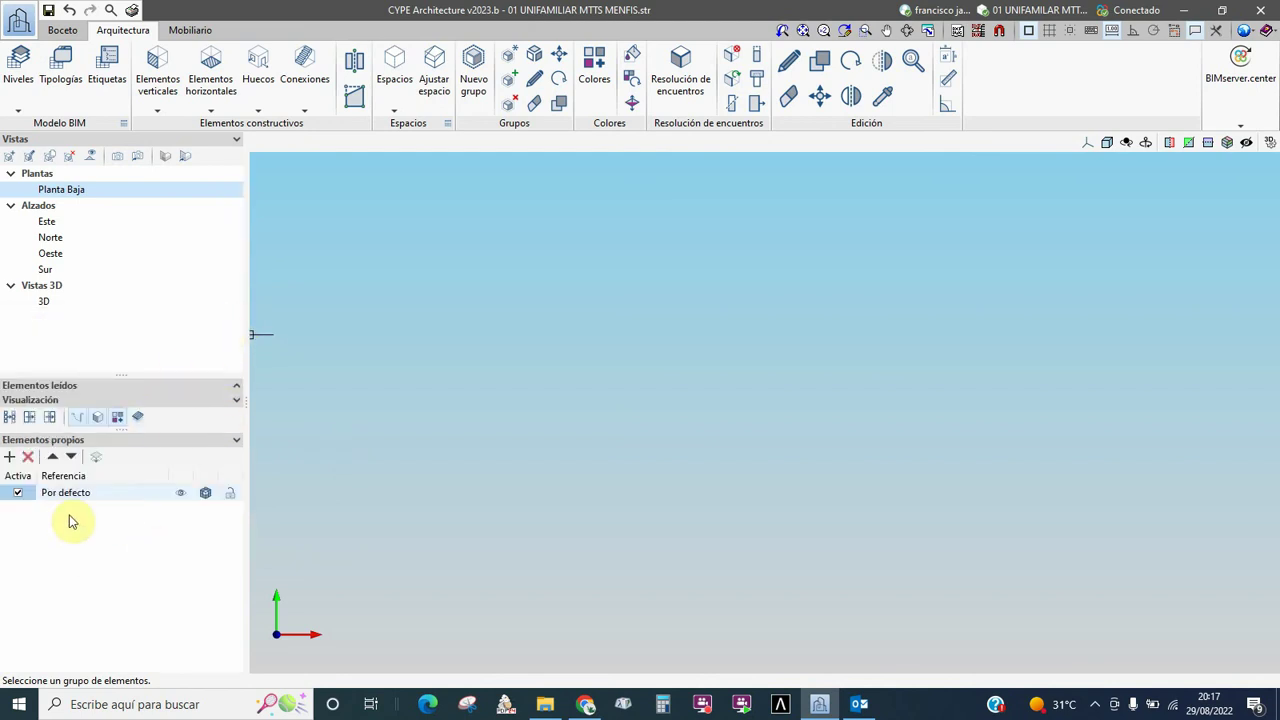
pyautogui.click(237, 390)
pyautogui.click(235, 320)
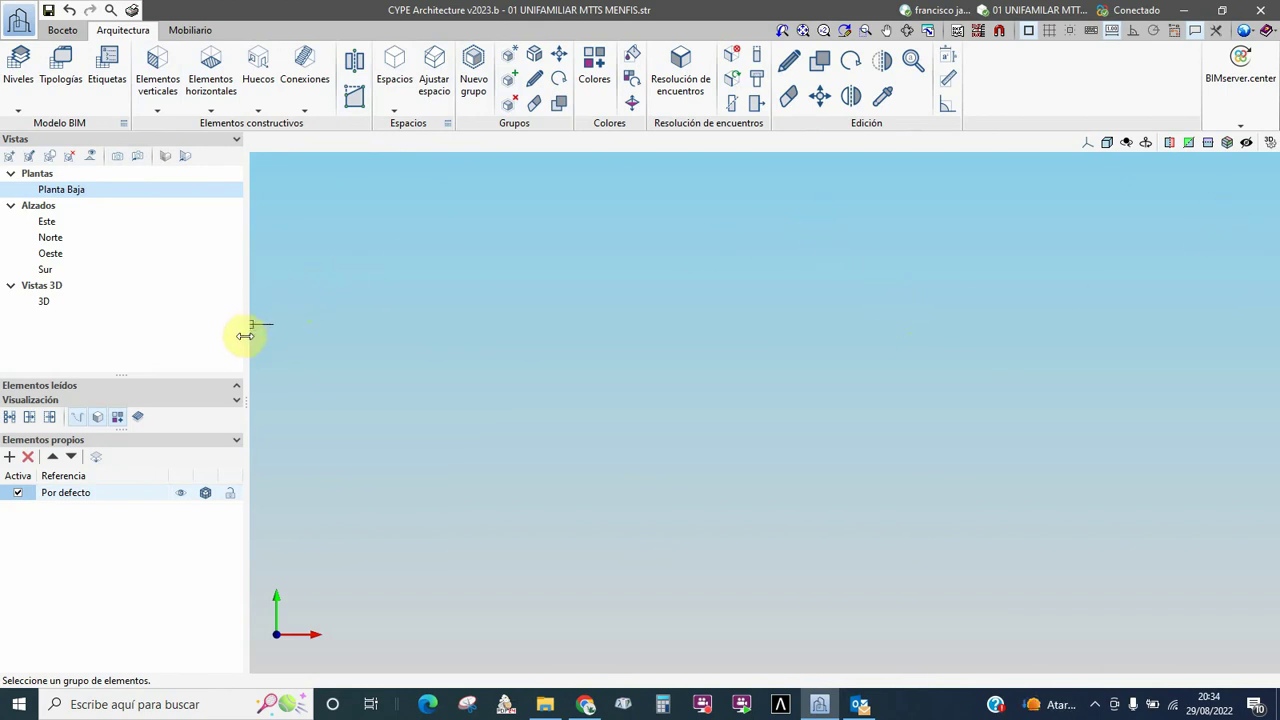
# Drag the side panel divider left to widen the drawing area.
pyautogui.moveTo(245, 335); pyautogui.dragTo(207, 335)
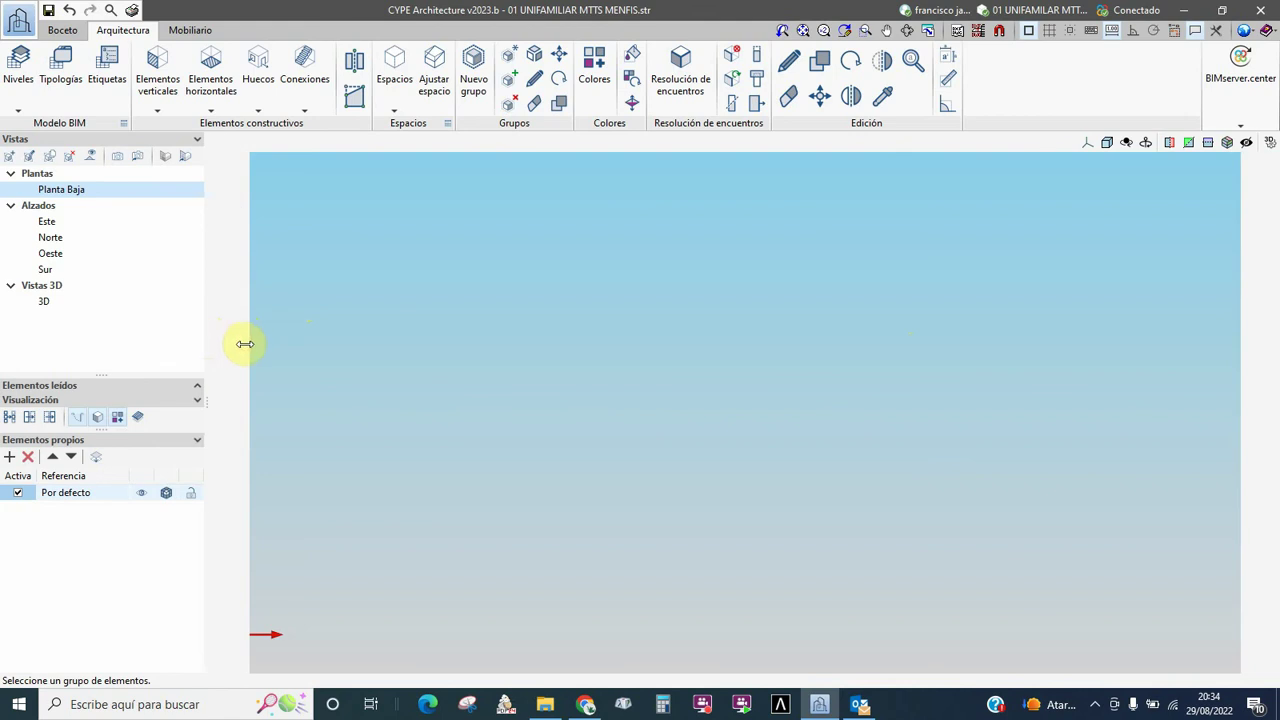